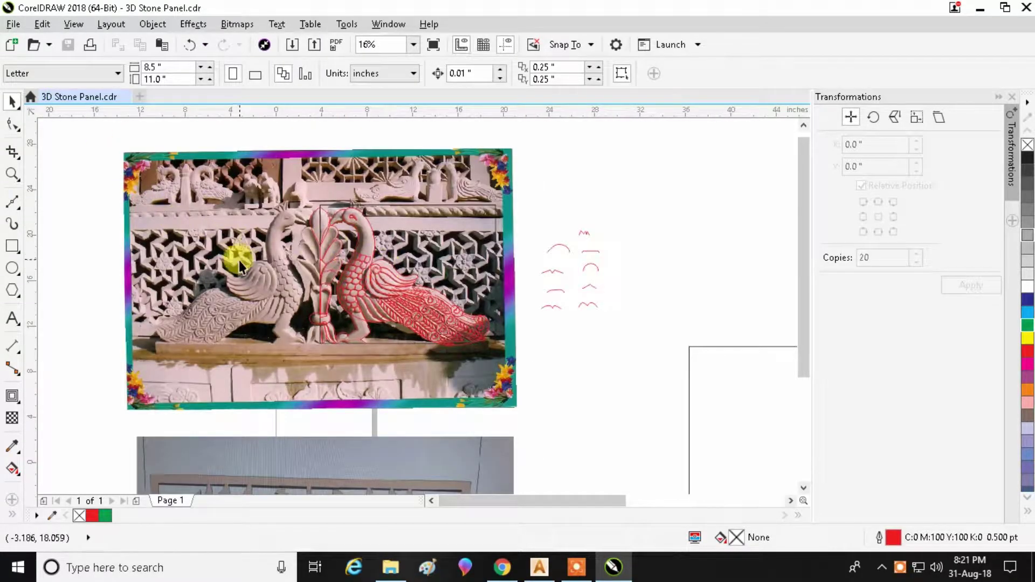
Switch to ArtCAM and start a Two Rail Sweep with the peacock's head-and-neck outline as drive rails.
scroll(238, 258, "up", 2)
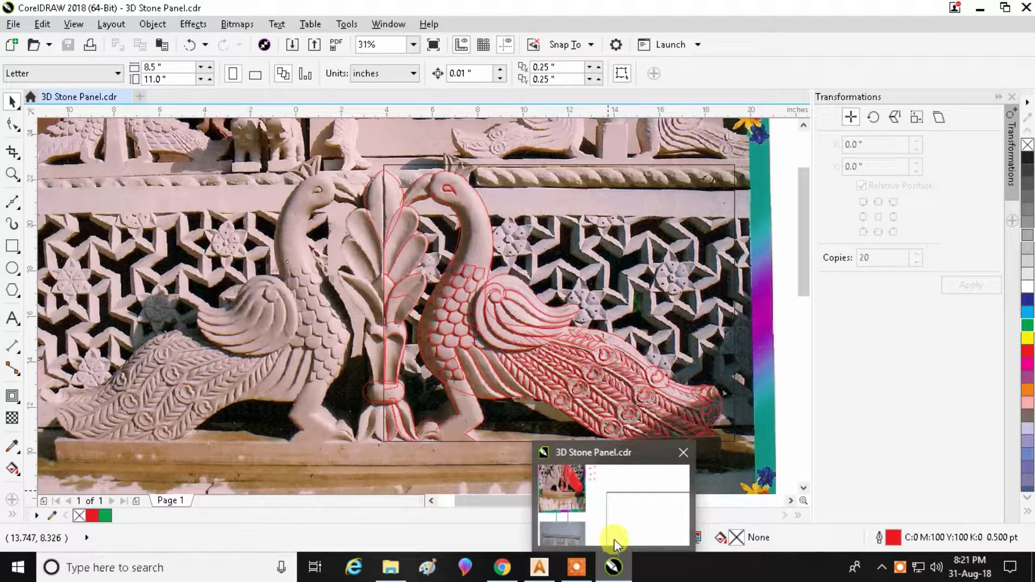
left_click(539, 567)
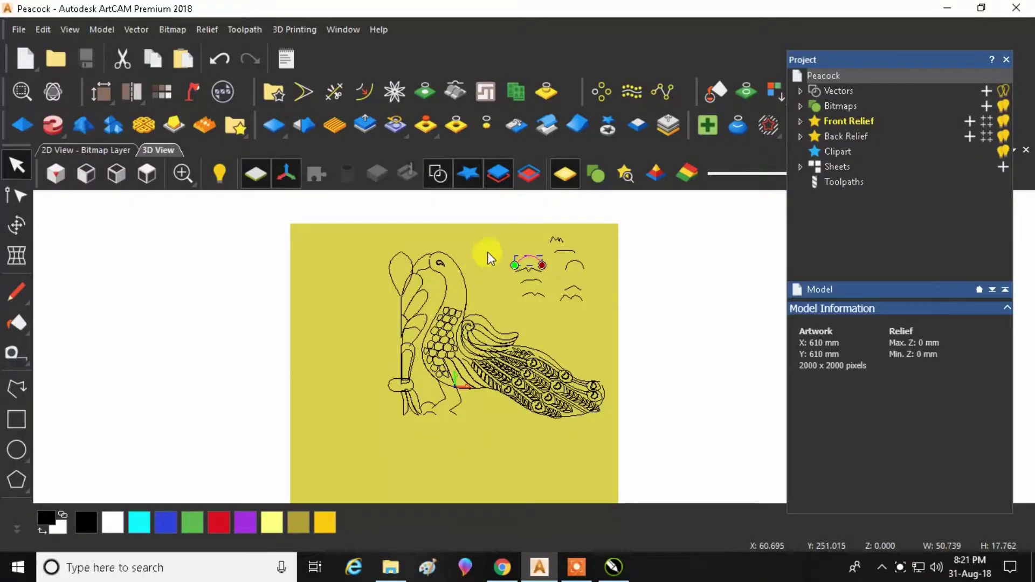
scroll(487, 255, "up", 2)
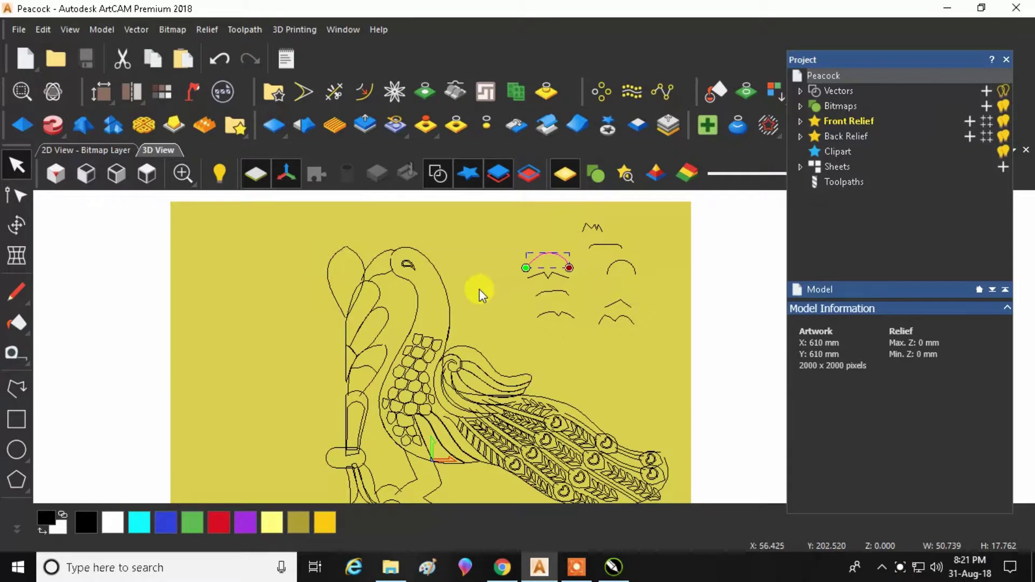
scroll(439, 277, "up", 1)
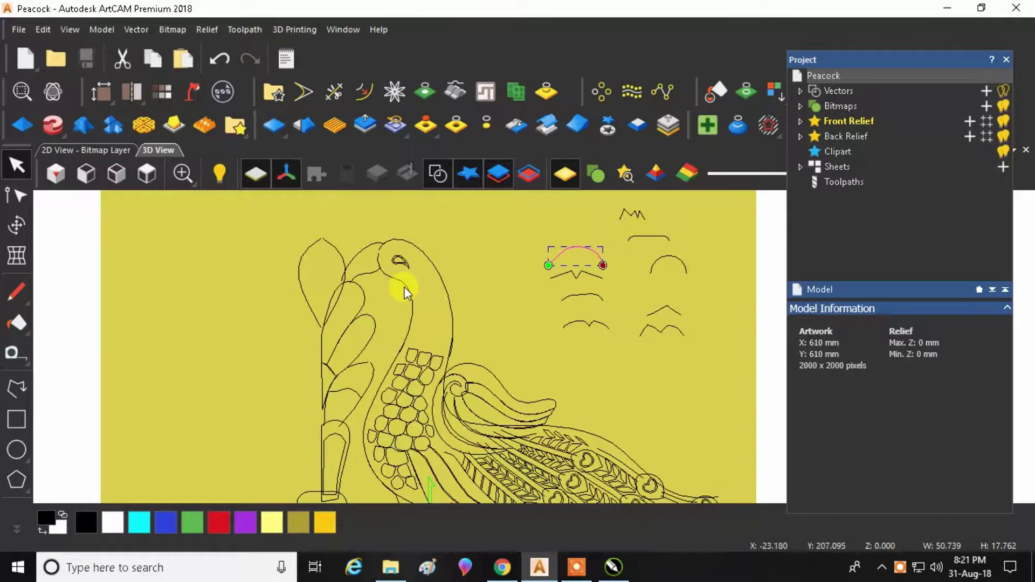
left_click(405, 291)
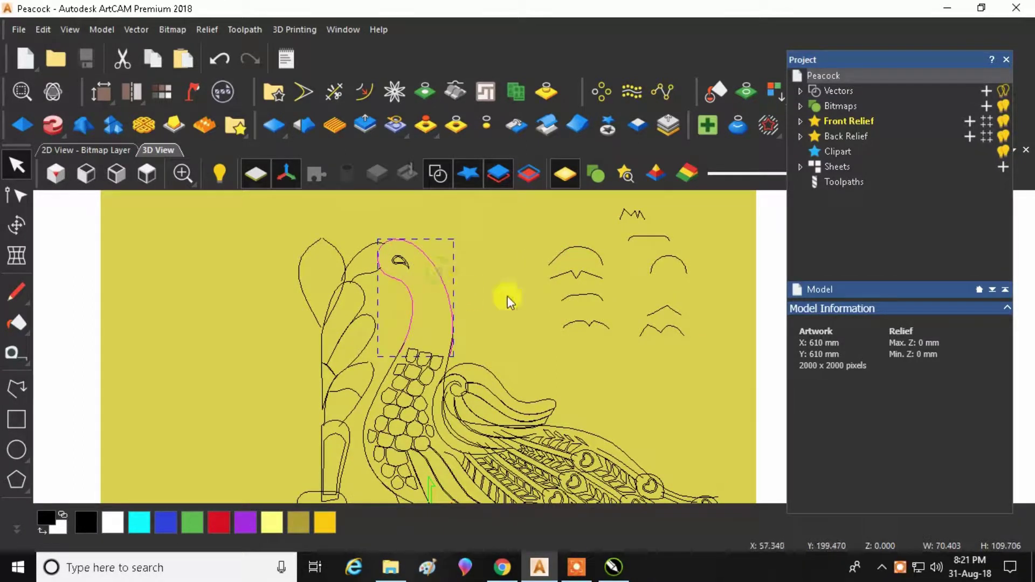
left_click(56, 123)
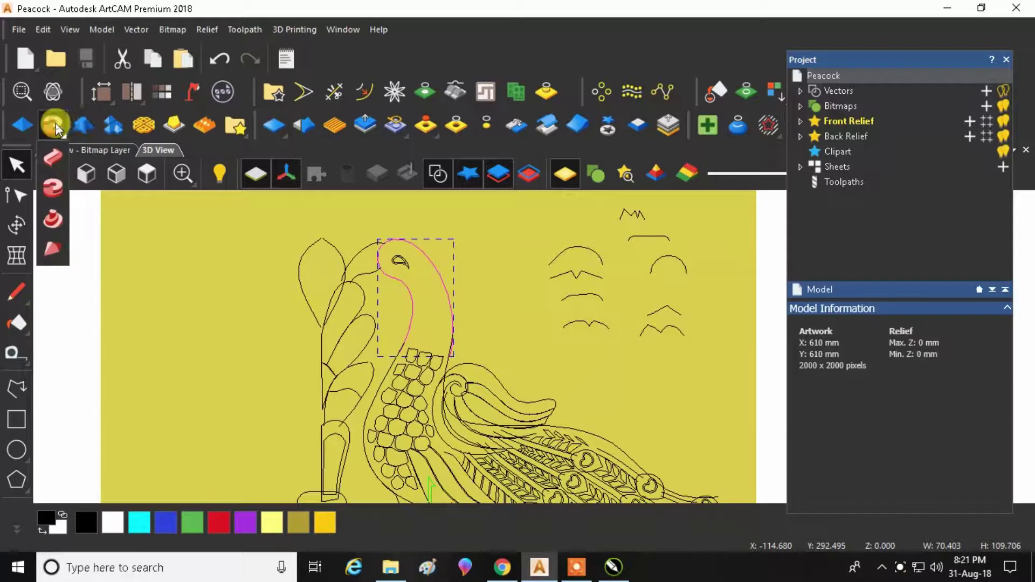
left_click(56, 189)
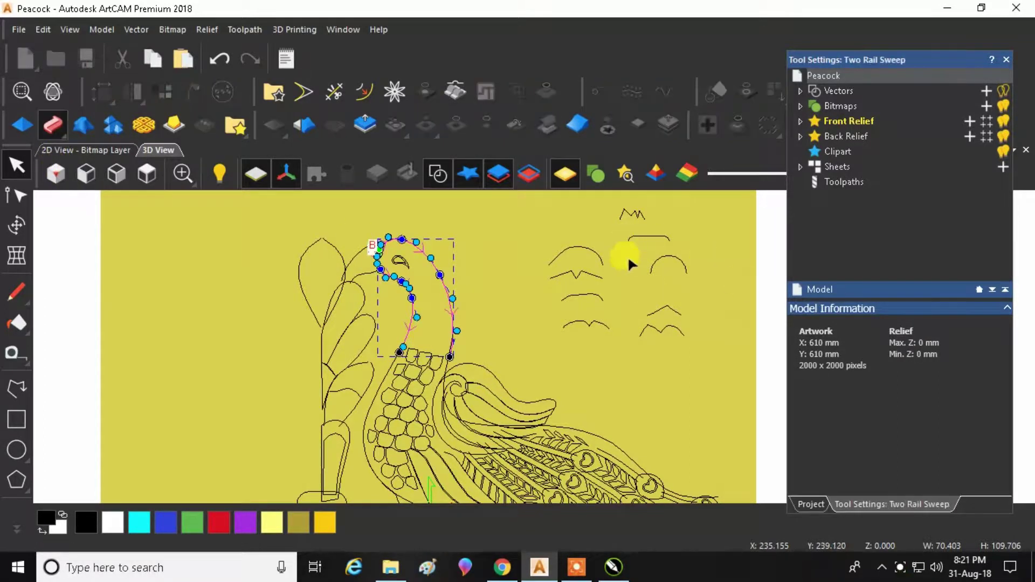
Add the wide arc profile as the first cross section of the neck sweep.
left_click(584, 244)
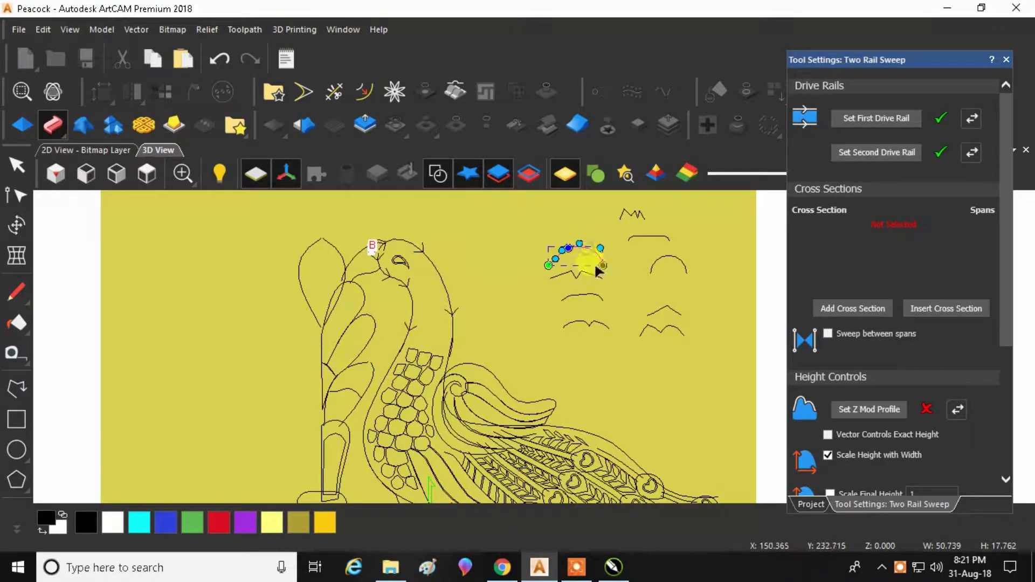
left_click(833, 308)
scroll(448, 264, "up", 1)
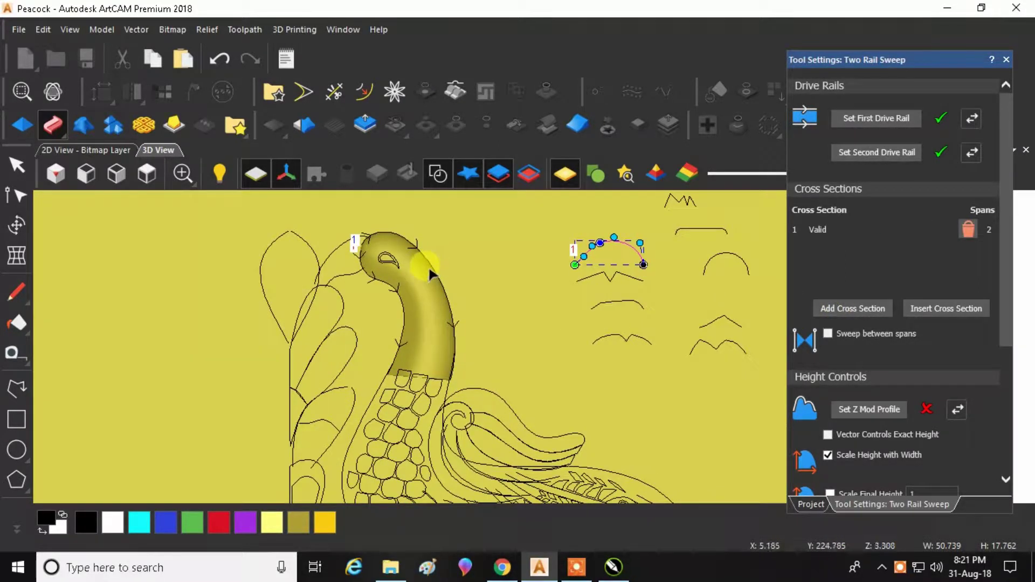
scroll(422, 270, "down", 1)
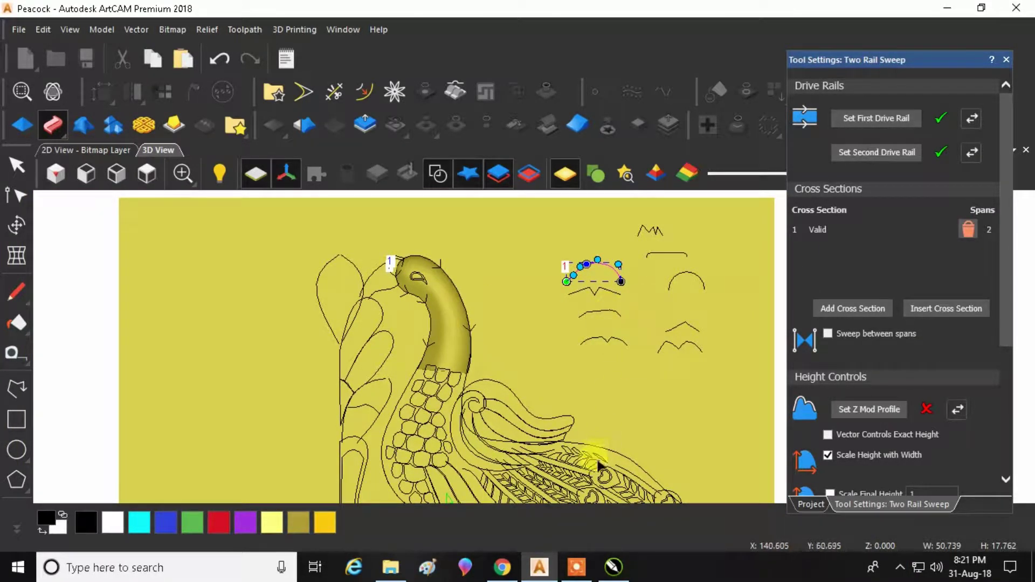
Check the neck shape on the reference peacock photo in CorelDRAW and return to ArtCAM.
mouse_move(615, 563)
left_click(582, 469)
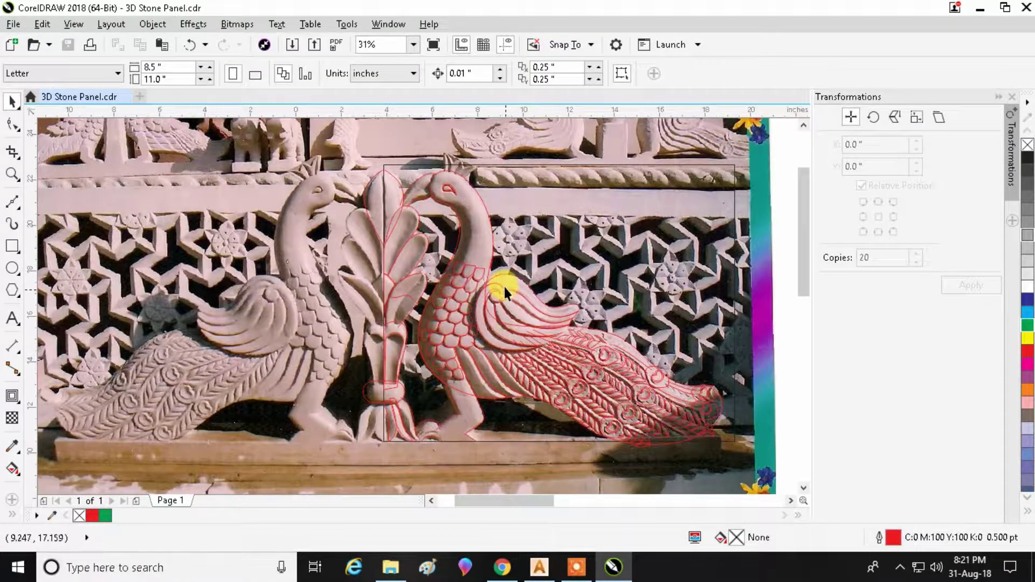
scroll(499, 276, "down", 2)
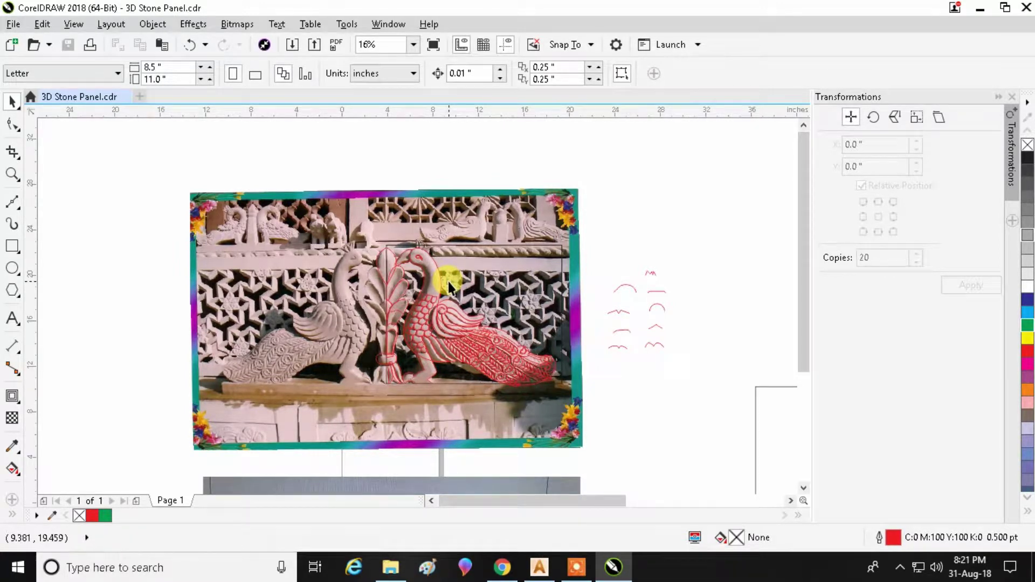
mouse_move(539, 566)
left_click(531, 474)
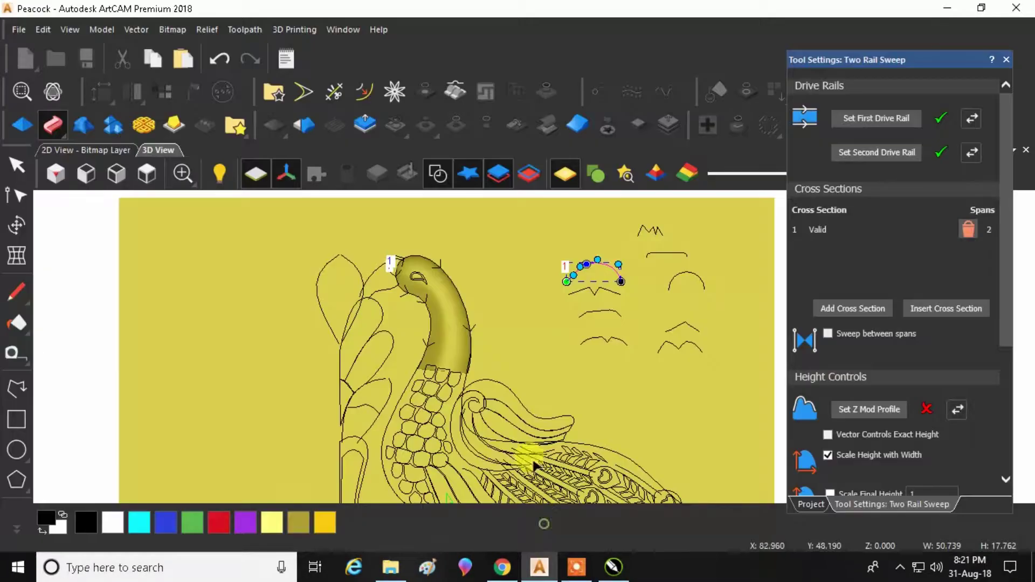
Add the shallow curved profile and the flat-topped profile as the second and third cross sections of the neck sweep.
left_click(594, 307)
left_click(836, 309)
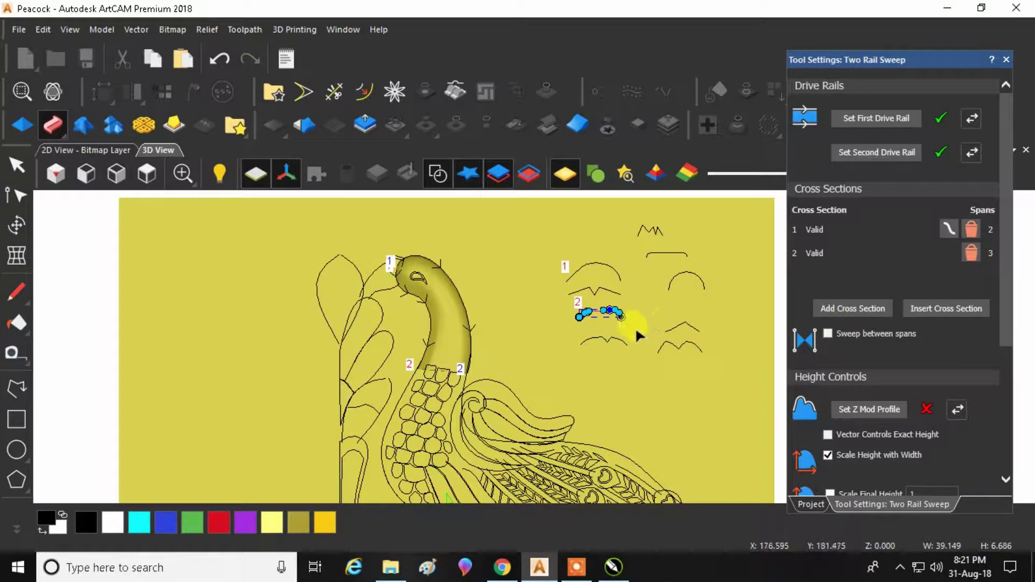
left_click(658, 249)
left_click(868, 312)
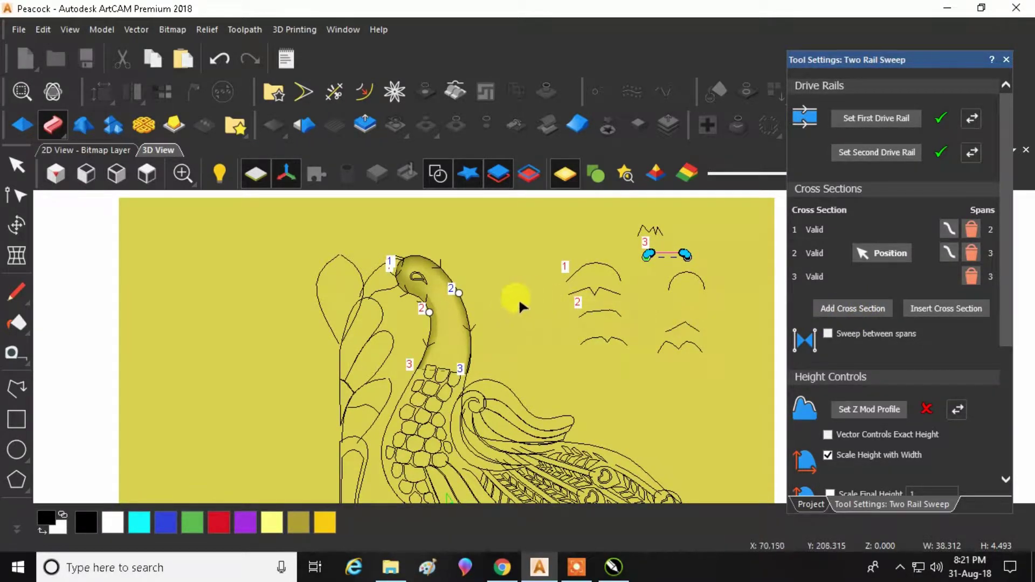
left_click(615, 567)
left_click(620, 570)
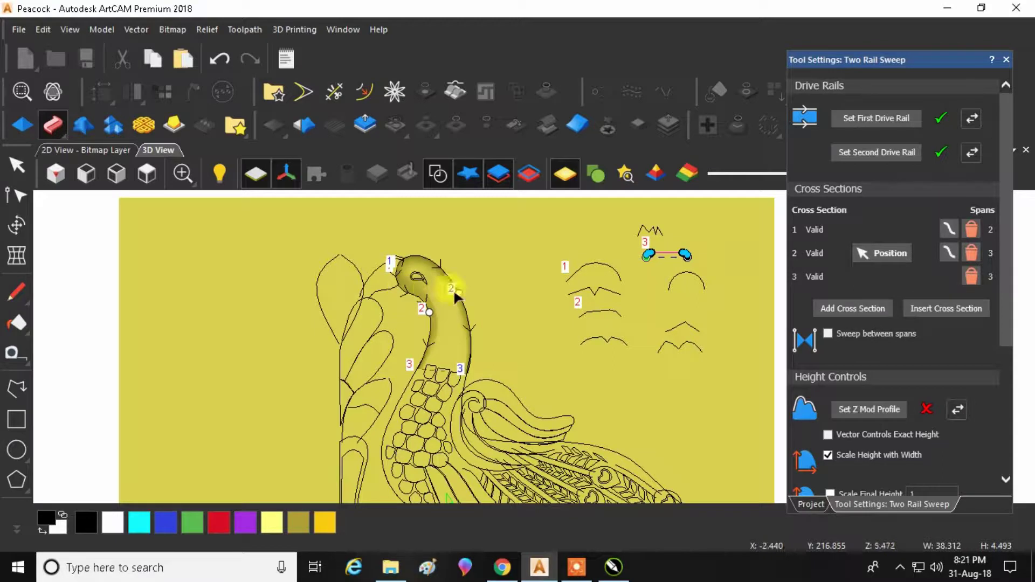
Remove all three cross sections from the neck sweep.
left_click(970, 276)
left_click(970, 229)
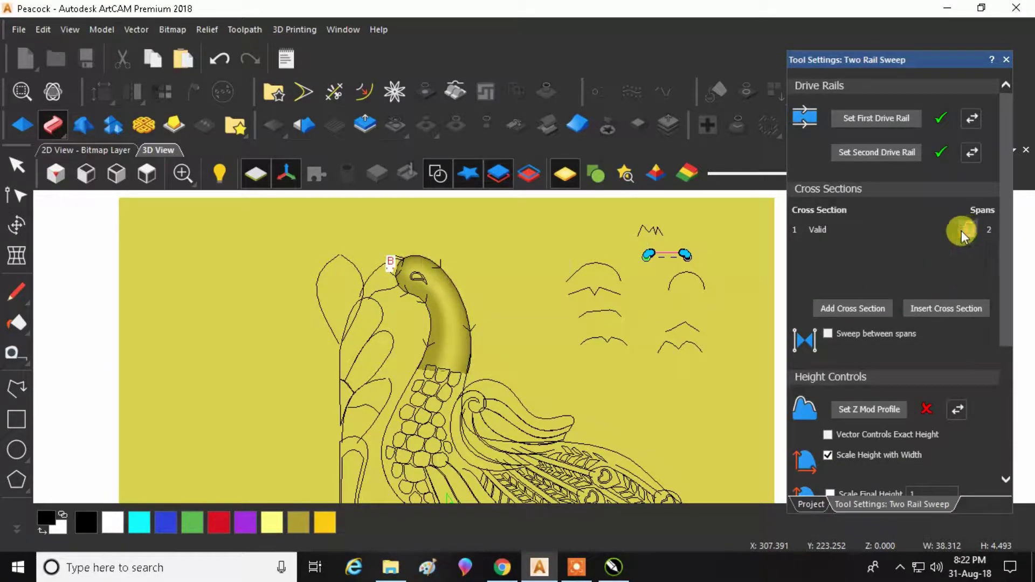
left_click(971, 229)
Add the flat-topped, shallow curved and wide arc profiles, in that order, as cross sections of the neck sweep.
left_click(686, 290)
left_click(852, 308)
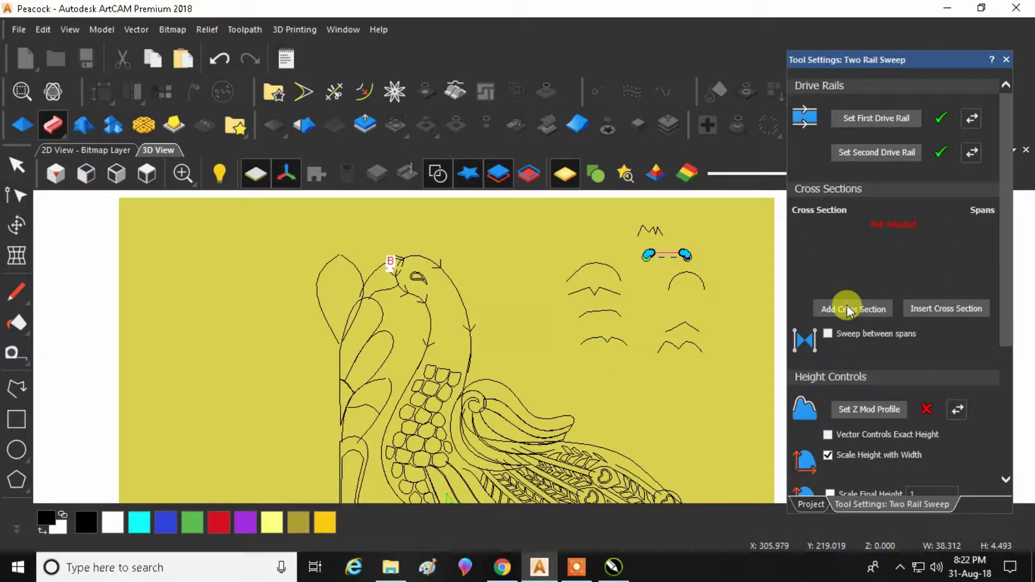
left_click(602, 314)
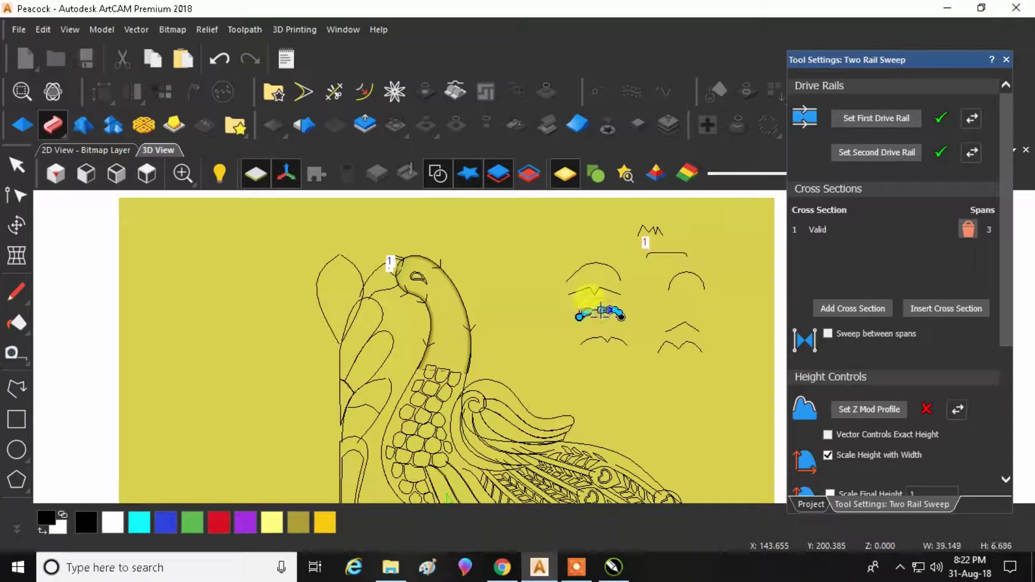
left_click(846, 308)
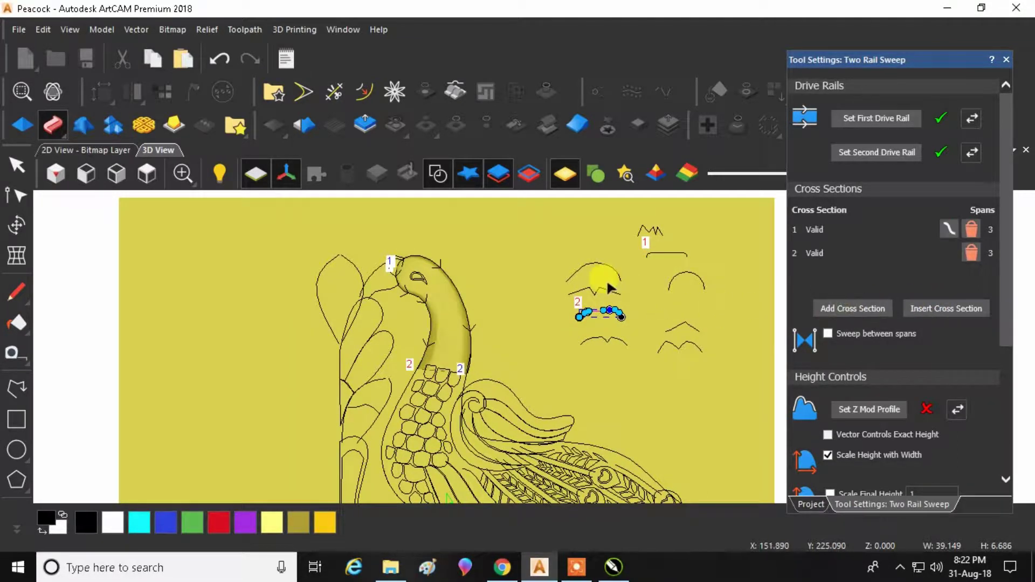
left_click(605, 270)
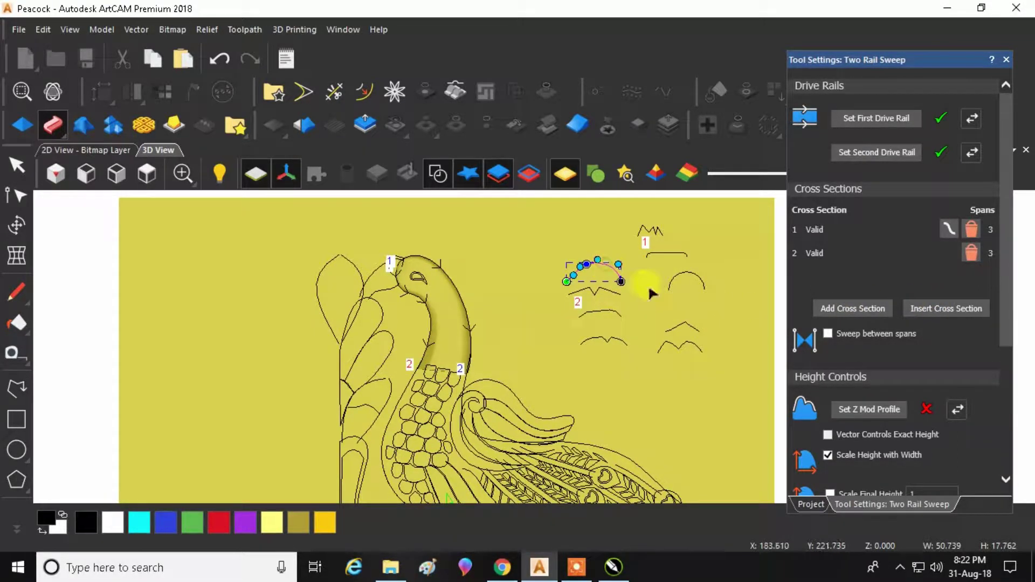
left_click(830, 308)
Examine the swept neck from a tilted angle with the vectors hidden, and restore the vectors and the top view.
scroll(440, 283, "up", 3)
left_click_drag(425, 313, 450, 402)
left_click(439, 176)
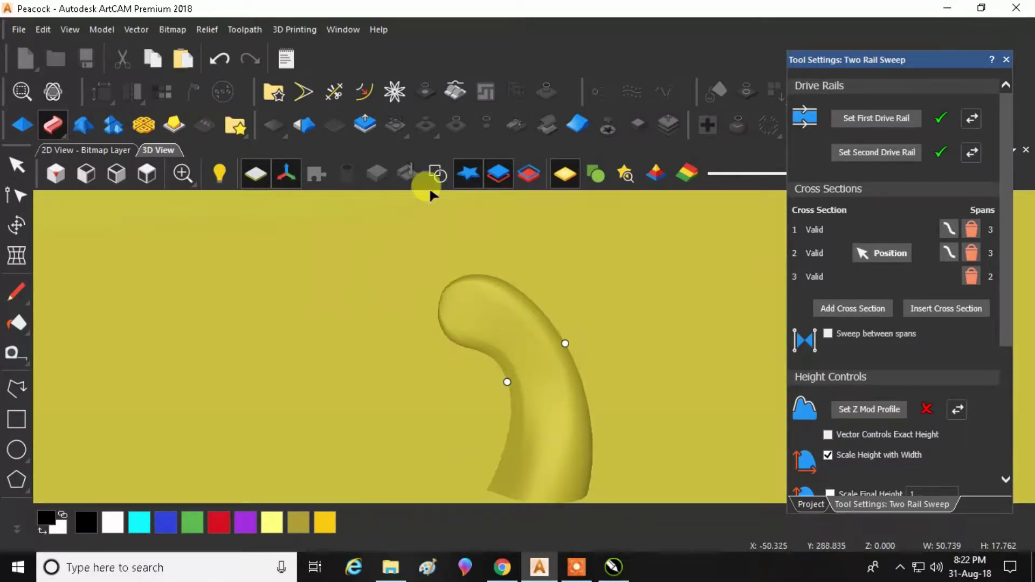
left_click(429, 186)
left_click(144, 176)
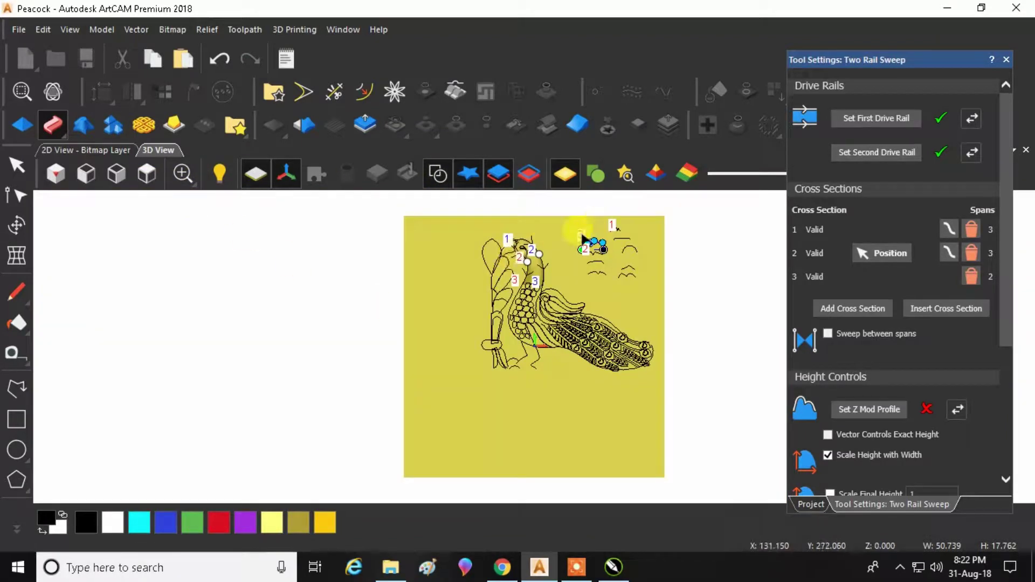
Add the shallow curved profile again as a fourth cross section at the base of the neck.
scroll(582, 237, "up", 3)
scroll(547, 245, "up", 2)
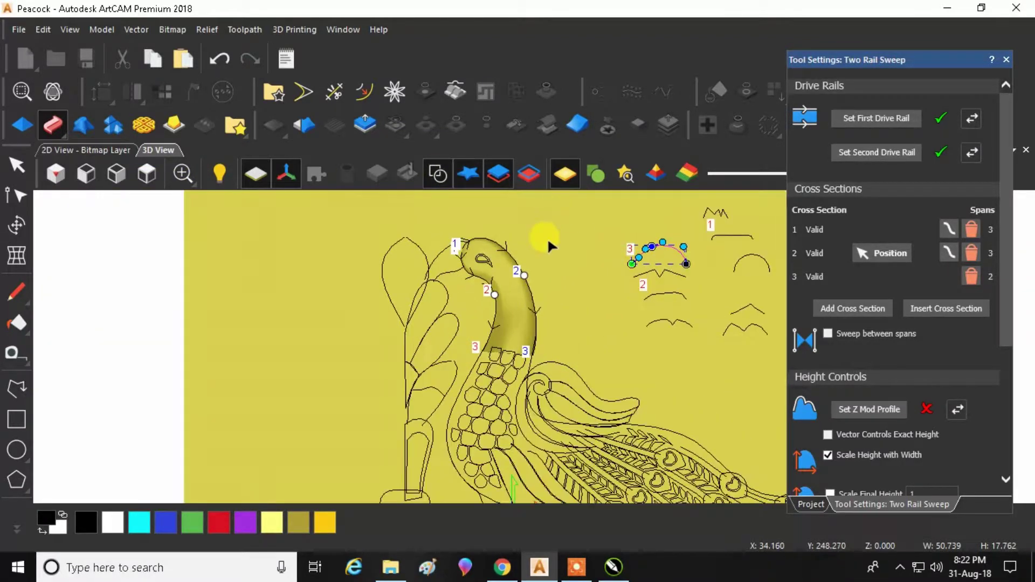
left_click(837, 312)
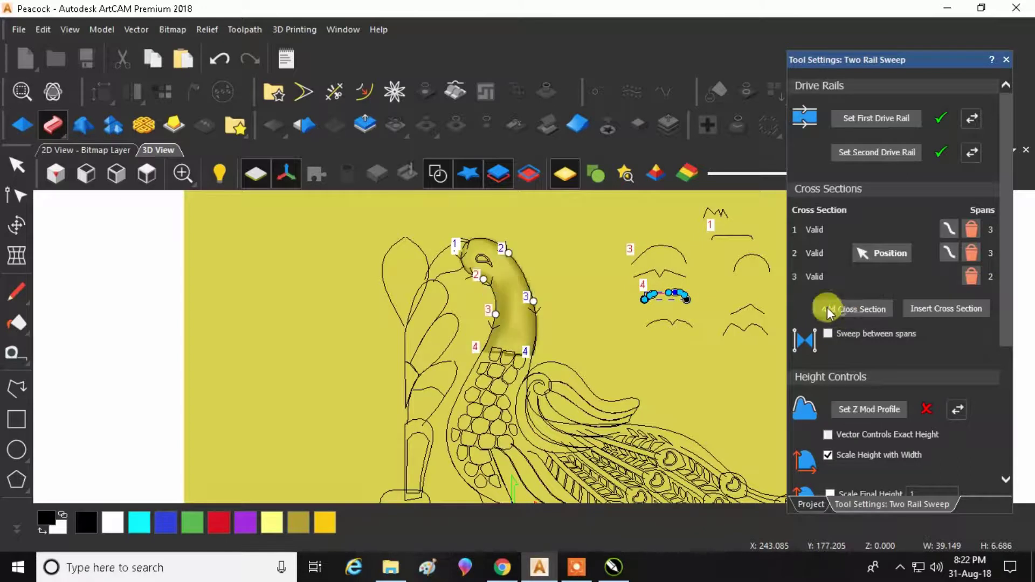
Remove the fourth cross section from the neck sweep.
scroll(479, 228, "up", 3)
scroll(536, 249, "down", 1)
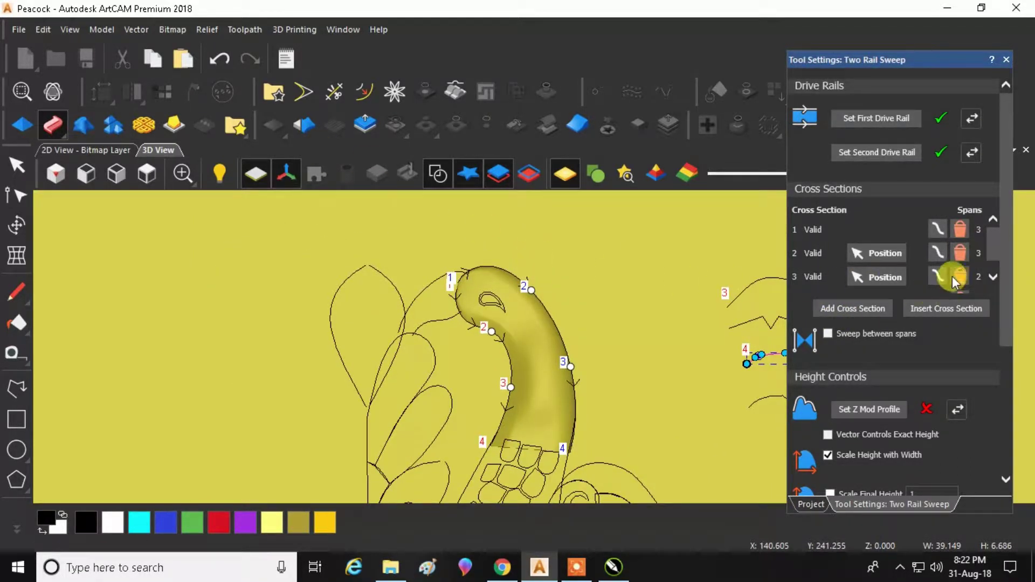
scroll(953, 269, "down", 3)
left_click(955, 158)
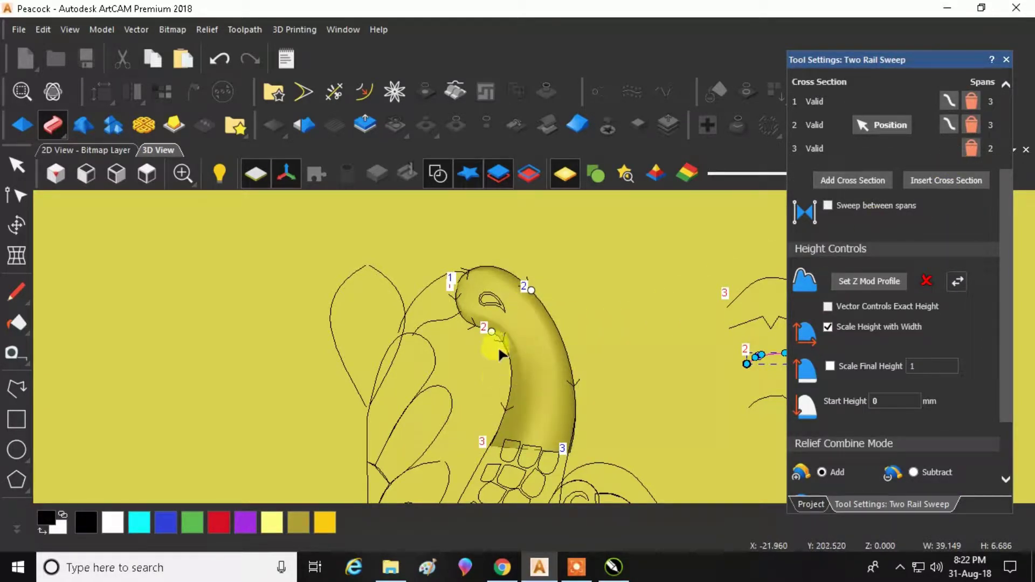
Move the second cross section's points along both rails, from the neck up to the peacock's head.
left_click_drag(491, 335, 470, 328)
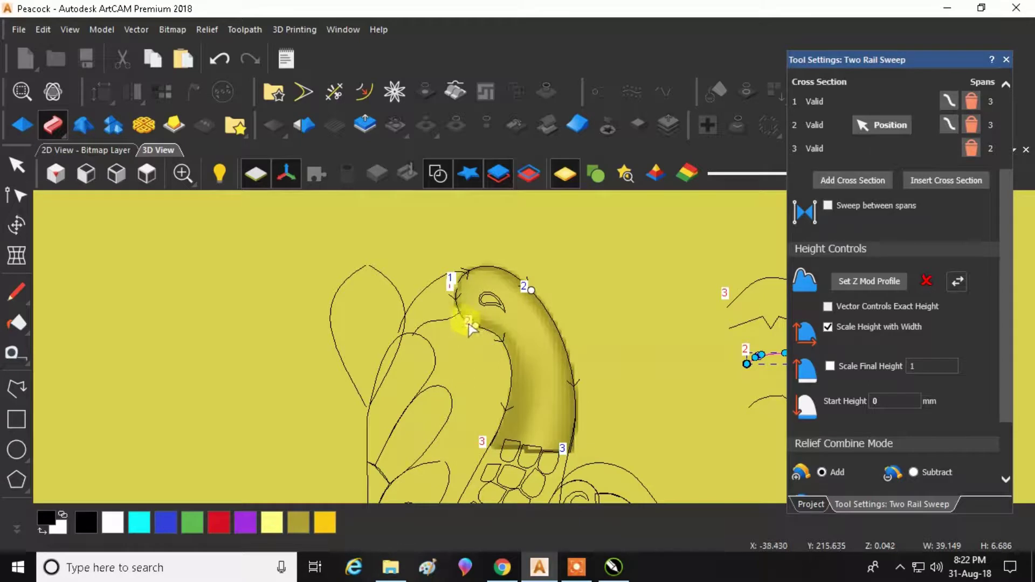
left_click(529, 288)
left_click_drag(529, 289, 490, 269)
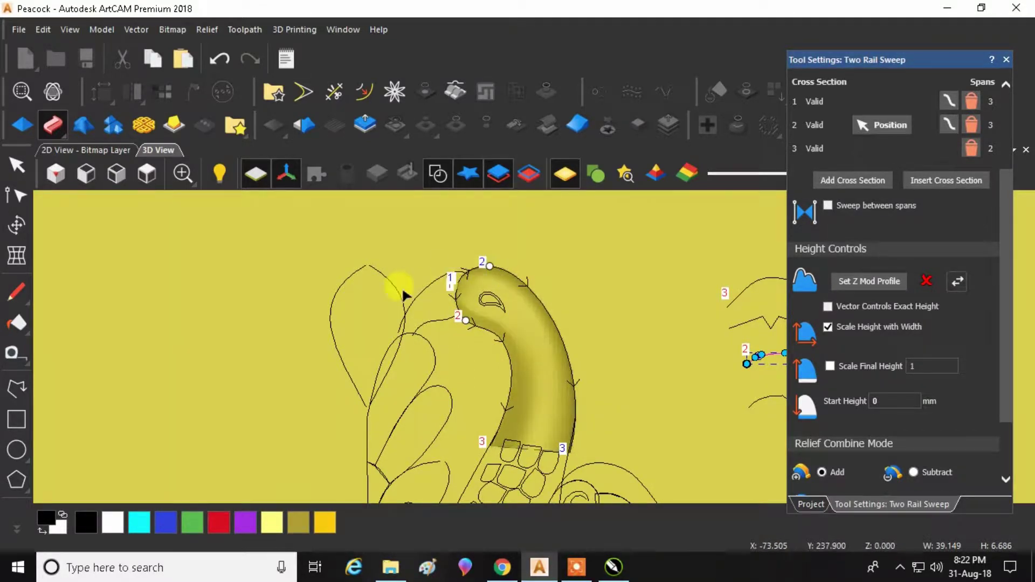
Clear all remaining cross sections from the neck sweep.
scroll(402, 286, "down", 3)
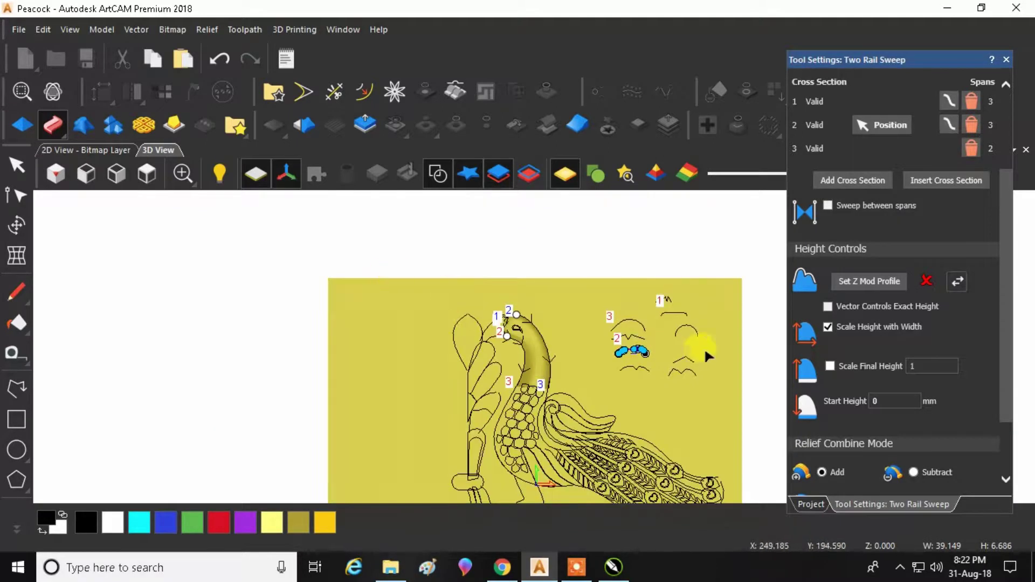
scroll(654, 302, "up", 2)
scroll(917, 286, "up", 3)
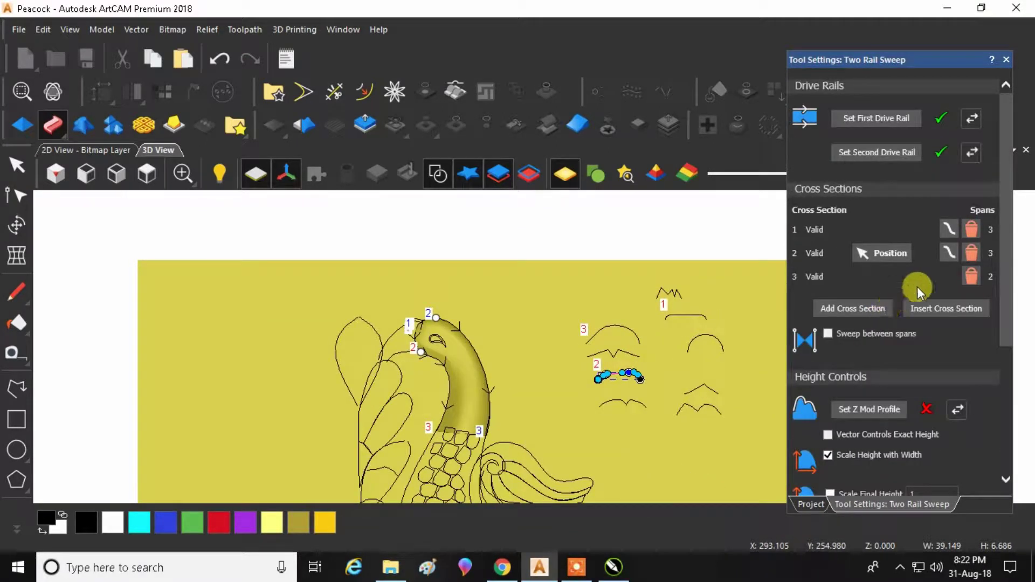
left_click(970, 253)
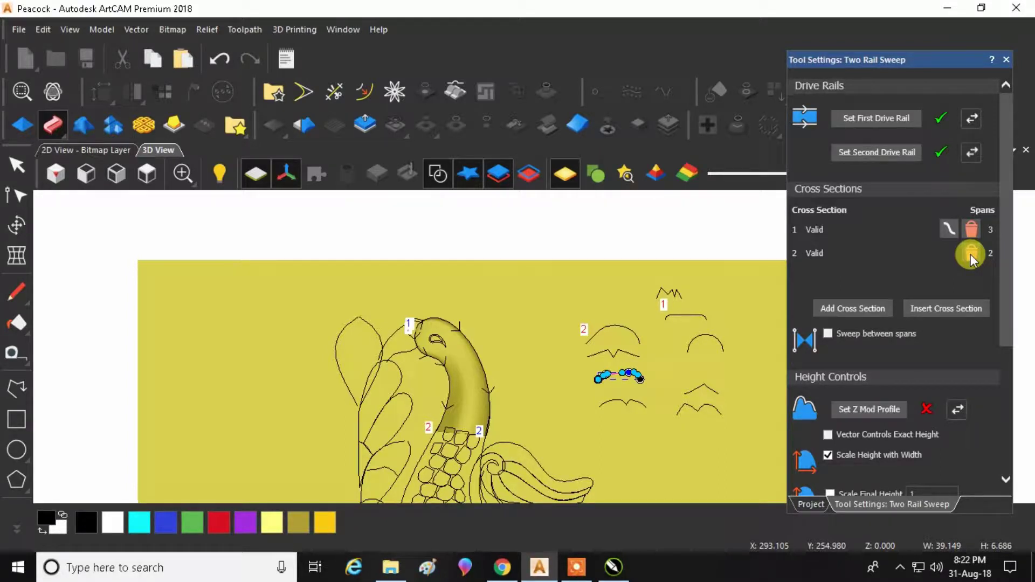
left_click(970, 254)
left_click(969, 231)
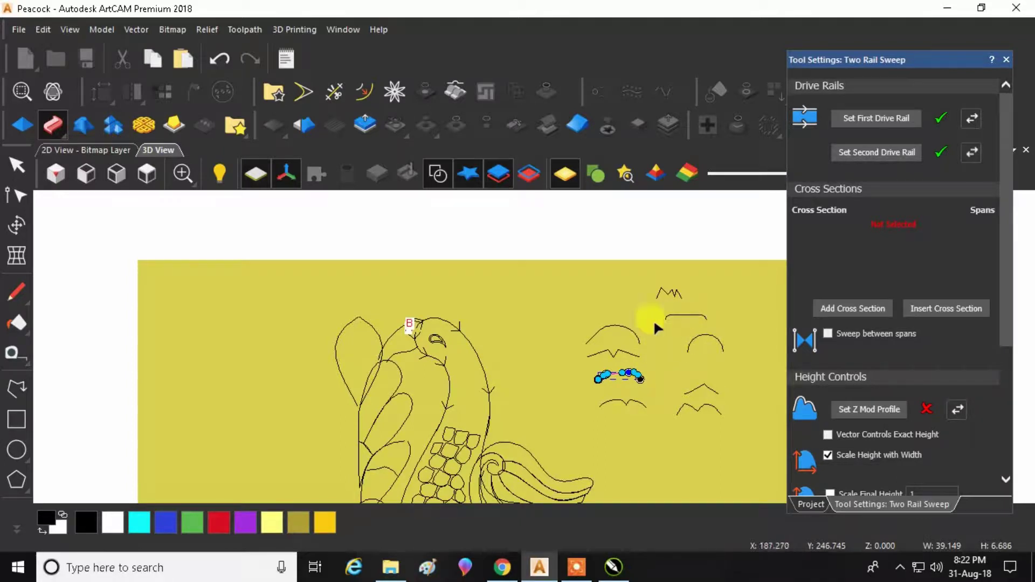
Add the shallow curved profile as the only cross section of the neck sweep.
scroll(663, 351, "down", 1)
scroll(622, 358, "up", 1)
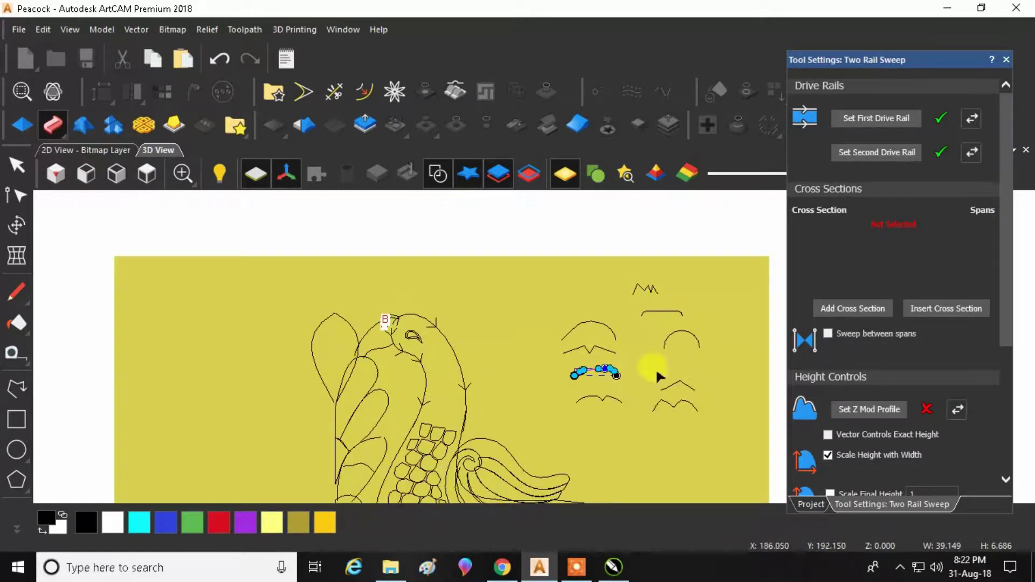
left_click(857, 308)
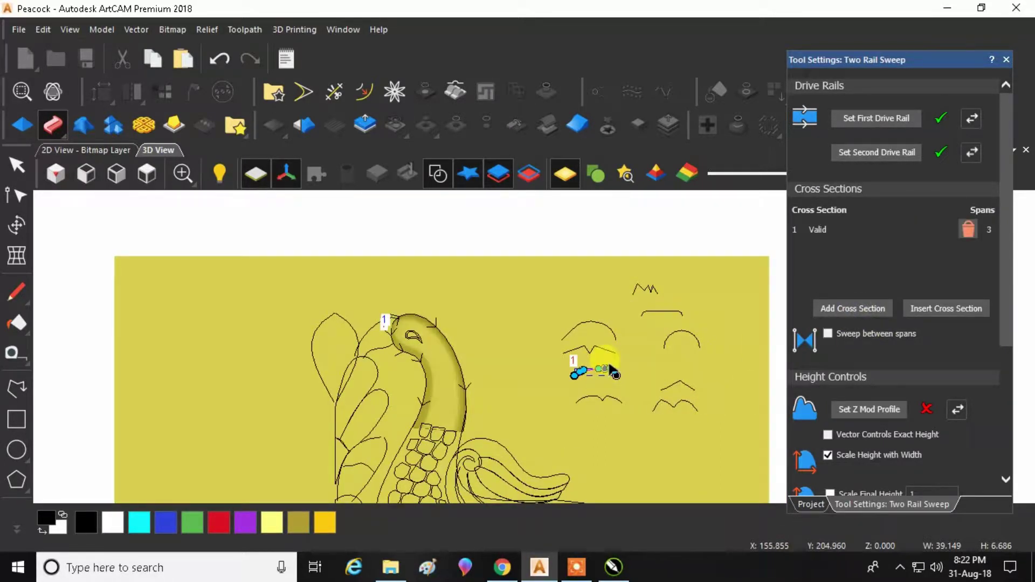
Add the taller arched profile as the second cross section of the neck sweep.
left_click(605, 330)
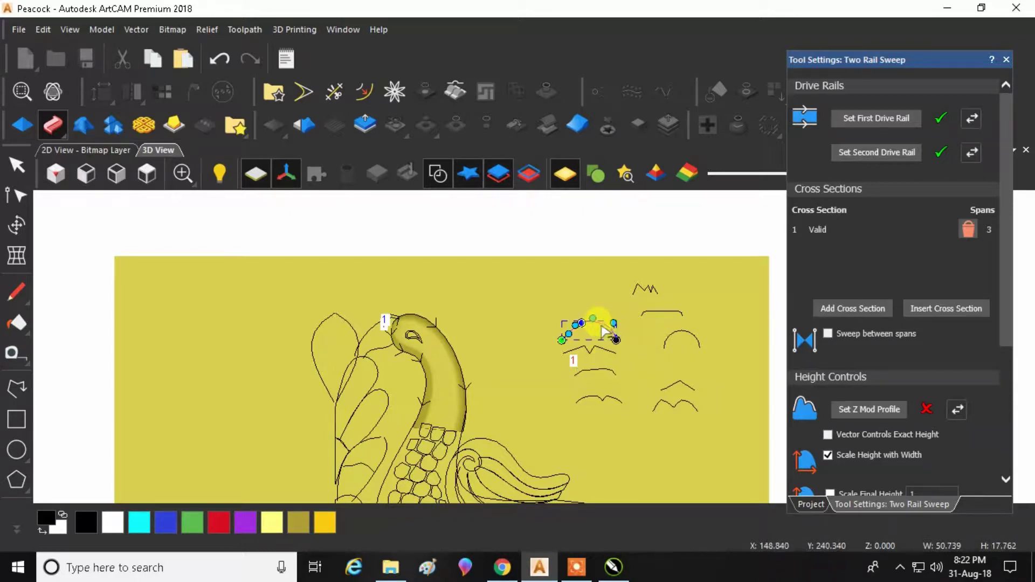
left_click(836, 309)
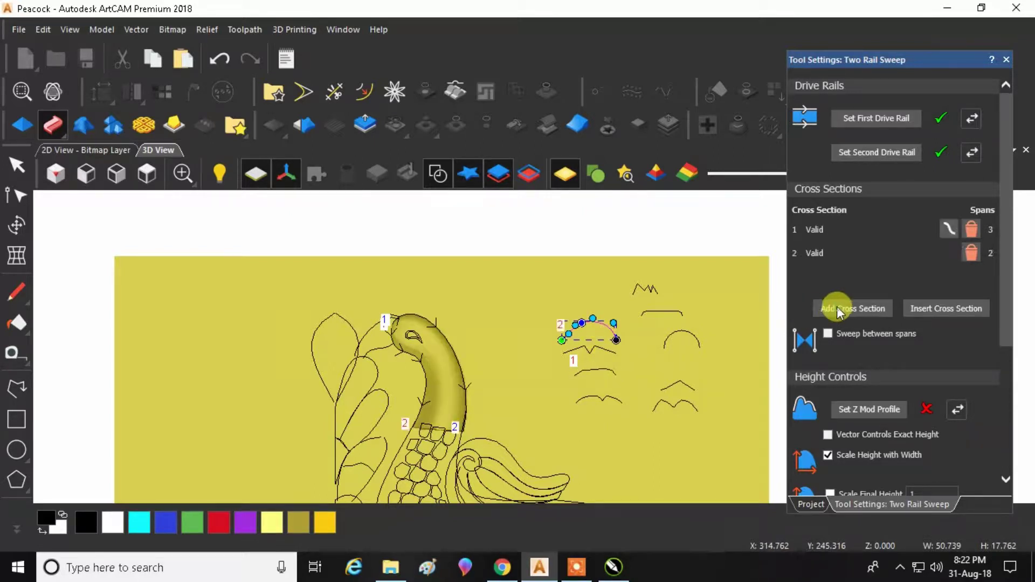
left_click(600, 352)
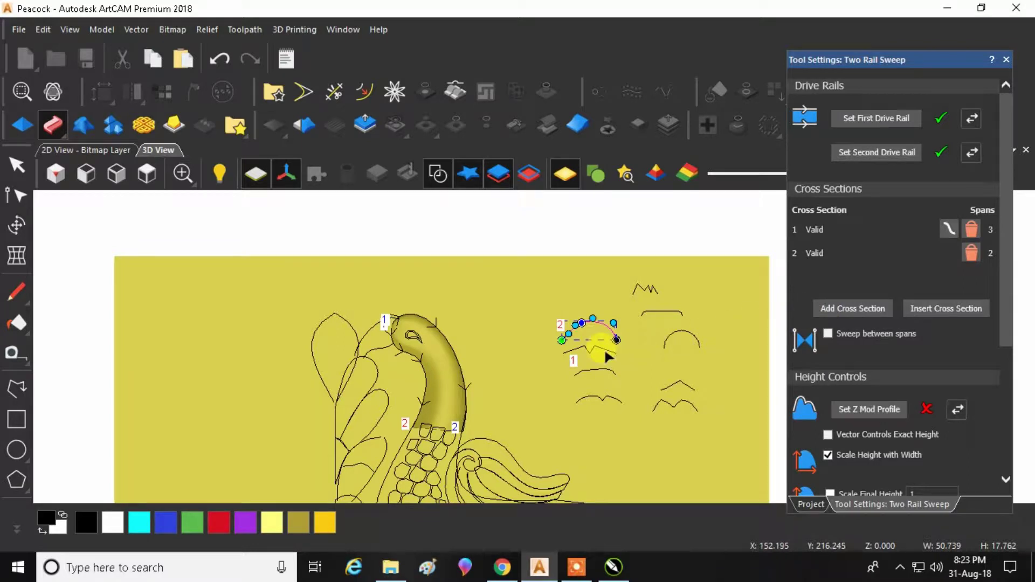
Move the lower rail's start point at the tip of the peacock's head up to meet the upper rail's start.
scroll(410, 332, "up", 3)
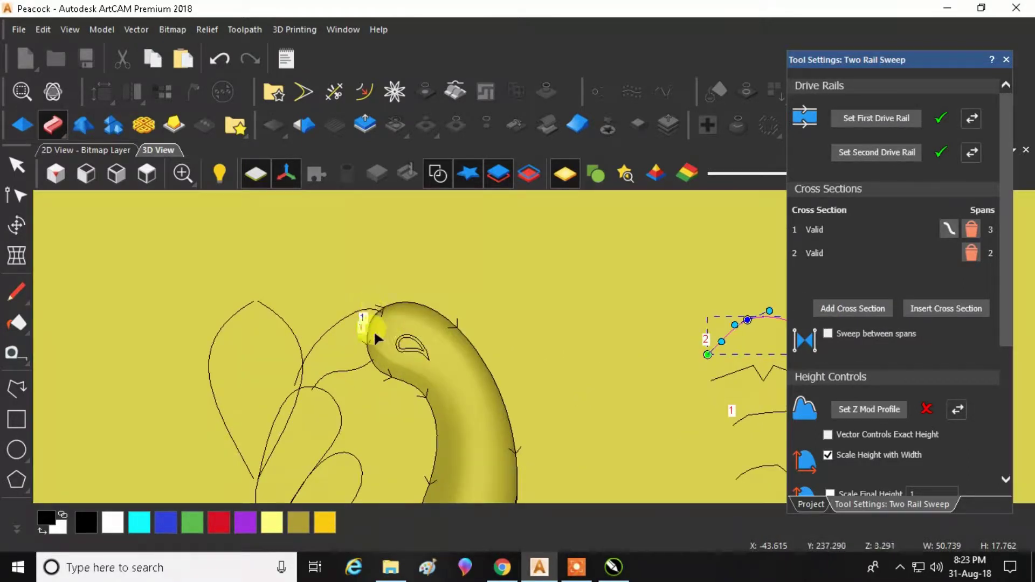
scroll(375, 320, "up", 2)
left_click(362, 301)
scroll(360, 313, "up", 2)
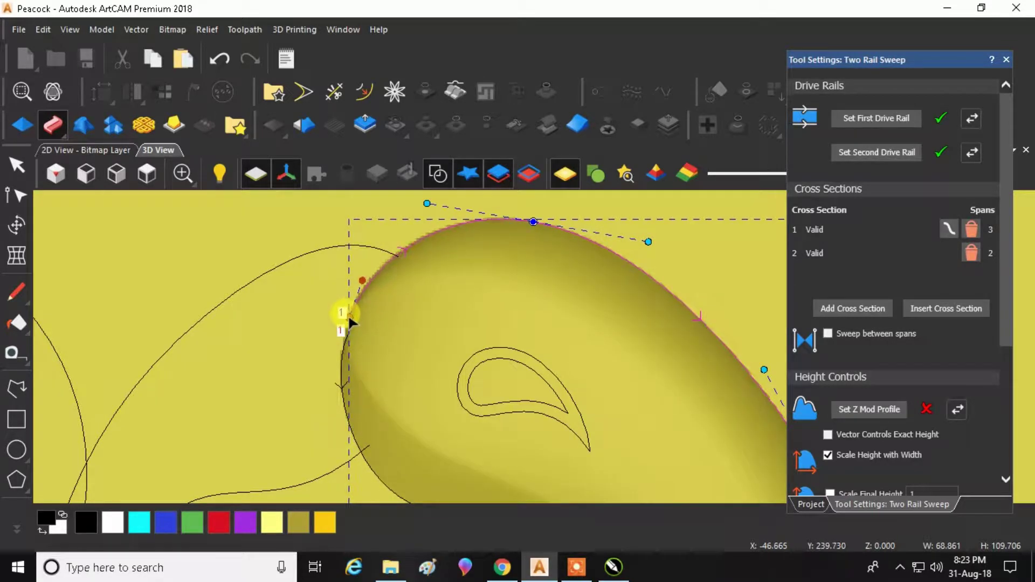
left_click(343, 330)
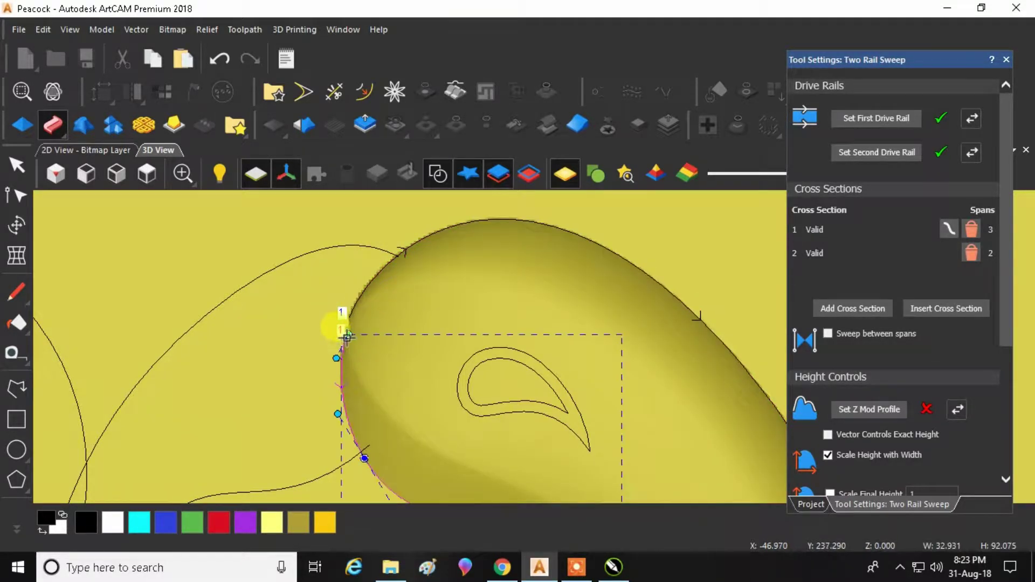
left_click_drag(348, 323, 347, 323)
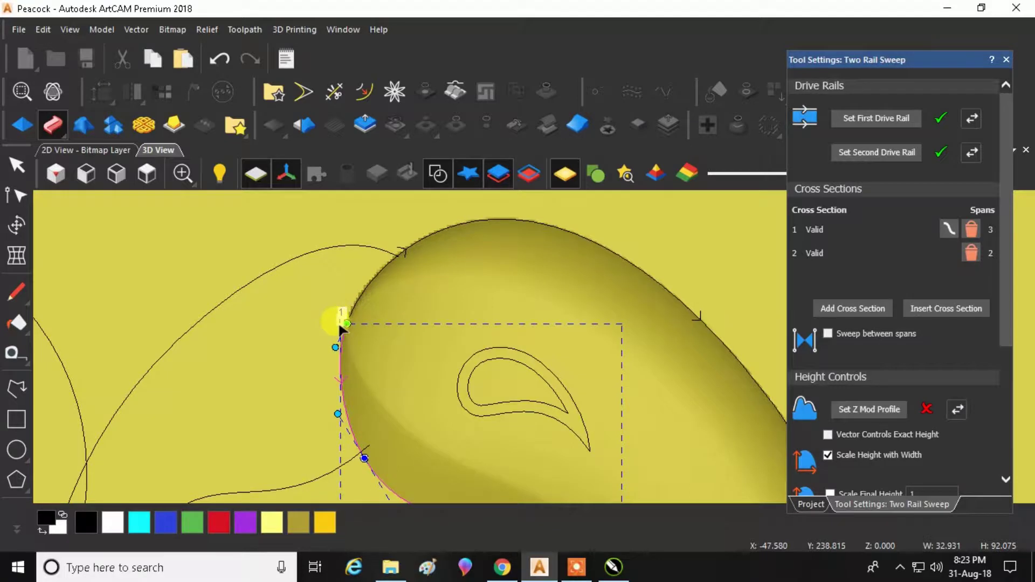
scroll(398, 289, "down", 3)
Examine the swept neck in 3D with the vectors hidden, and compare it with the stone panel photo in CorelDRAW.
left_click_drag(589, 381, 626, 348)
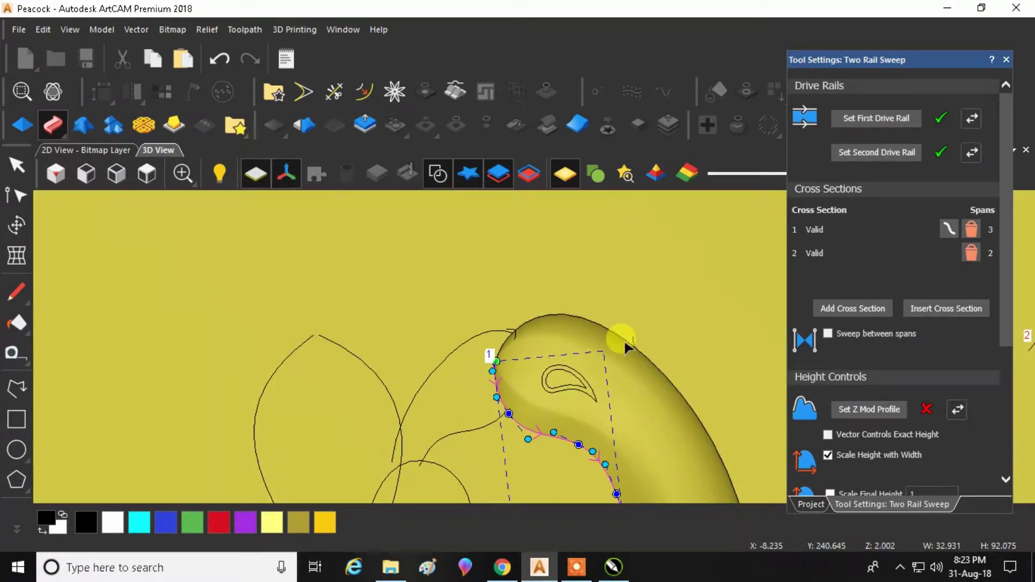
left_click(576, 576)
left_click(539, 540)
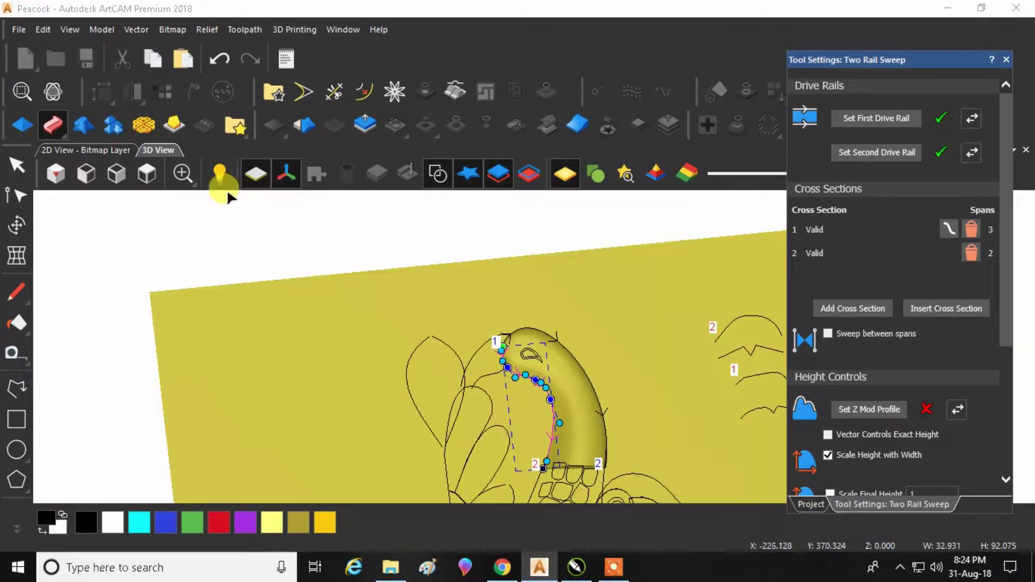
left_click(147, 173)
left_click(449, 177)
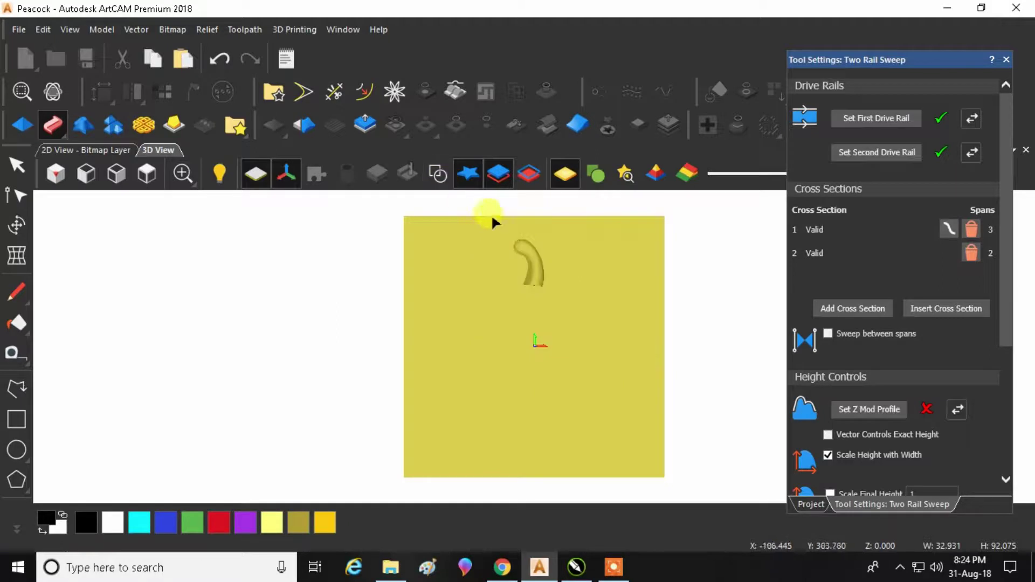
scroll(540, 262, "up", 5)
left_click_drag(540, 304, 580, 270)
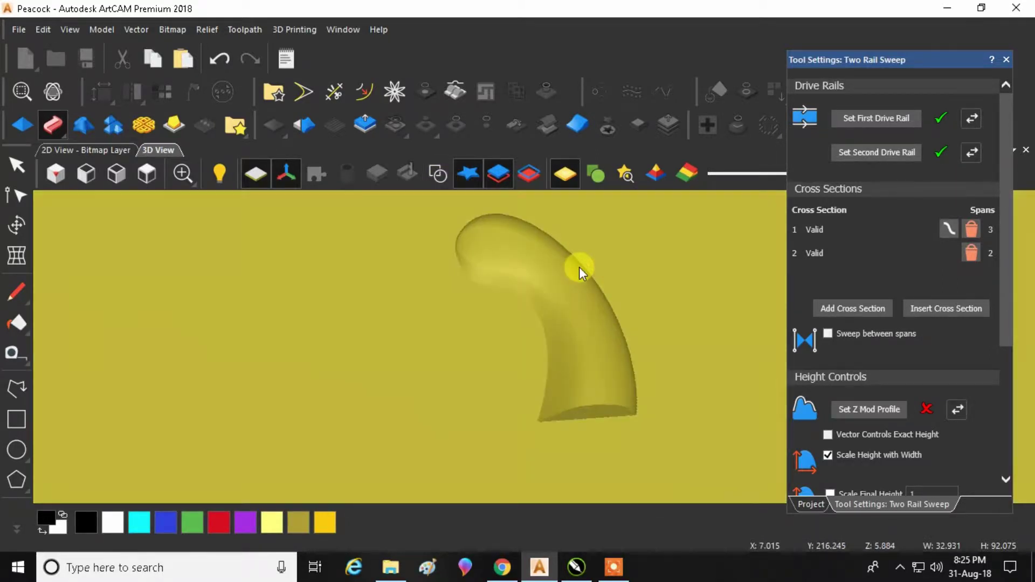
left_click(438, 174)
left_click(146, 172)
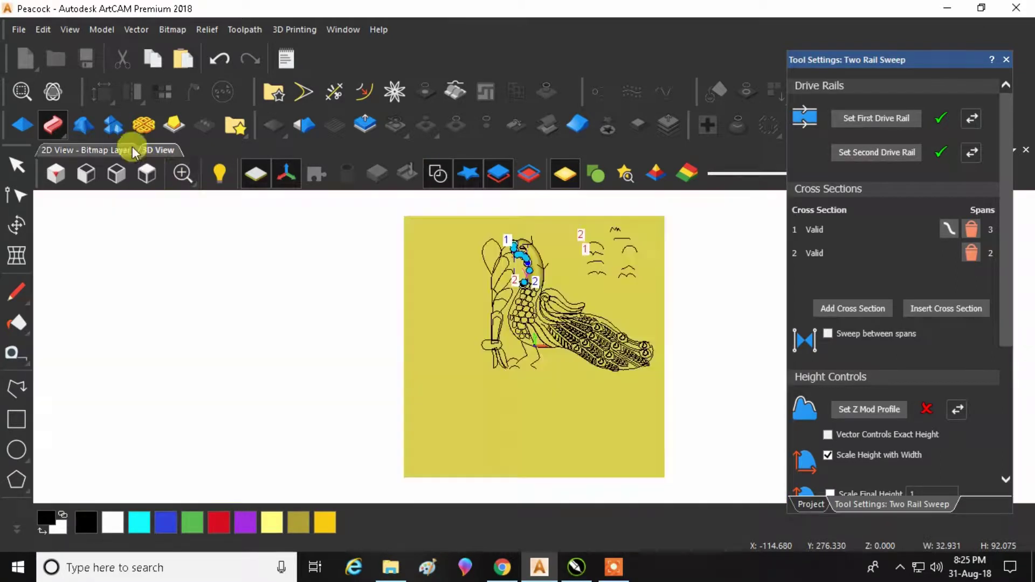
left_click(574, 567)
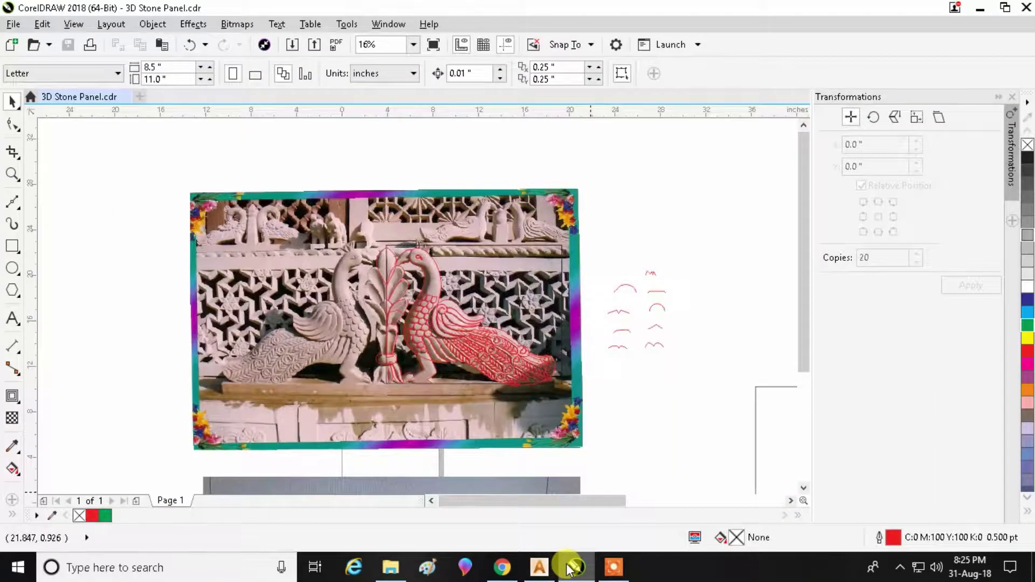
left_click(573, 567)
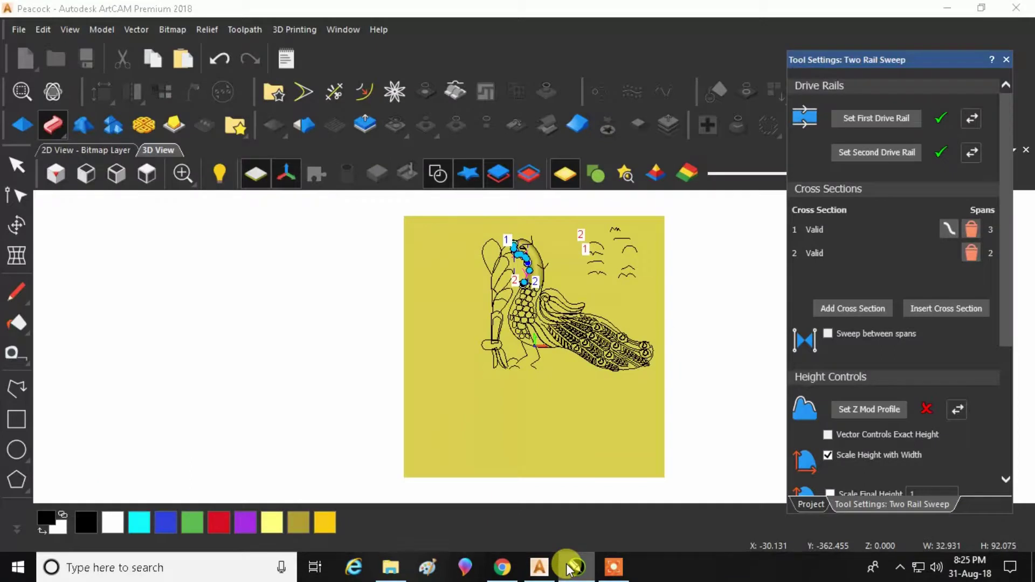
Calculate the neck sweep with its final height scaled to 8 and close the sweep settings.
scroll(536, 237, "up", 3)
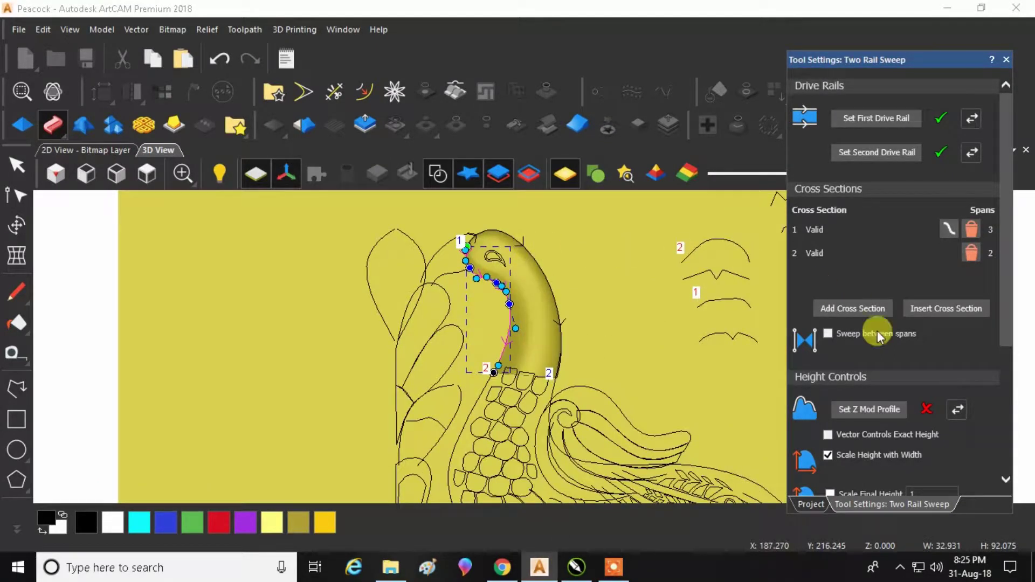
scroll(901, 351, "down", 5)
left_click(830, 366)
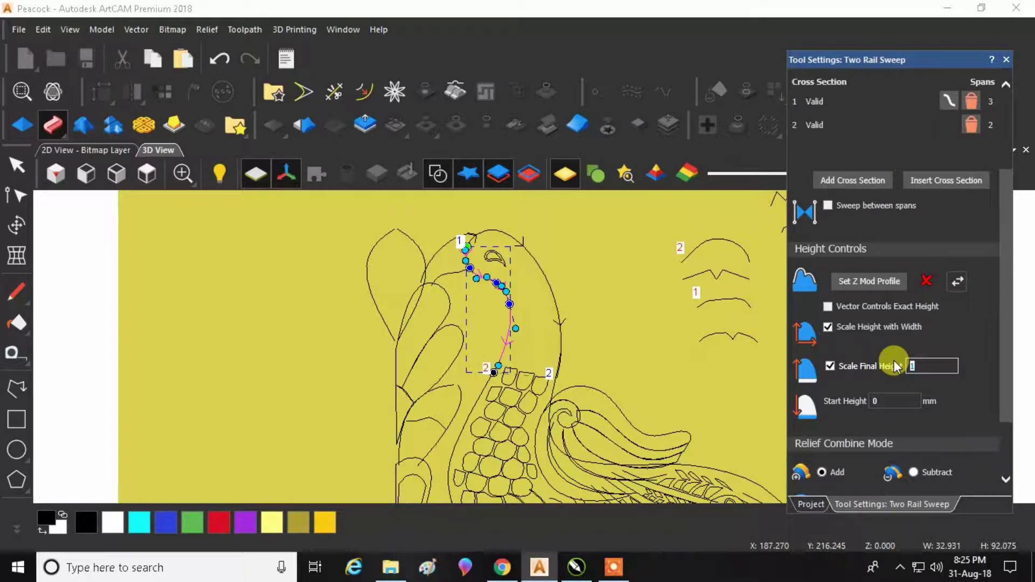
mouse_move(587, 558)
left_click(565, 529)
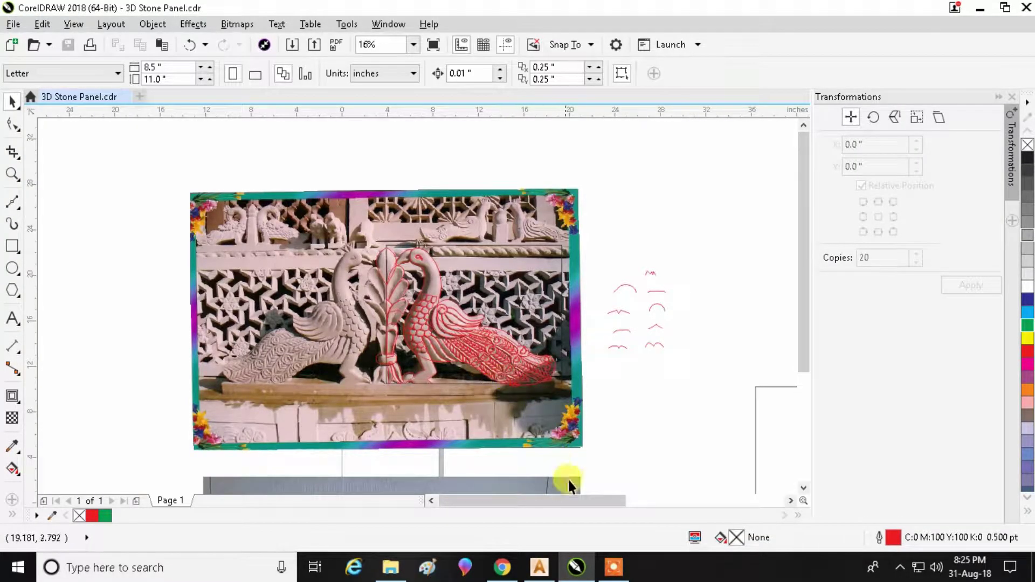
mouse_move(539, 566)
left_click(538, 504)
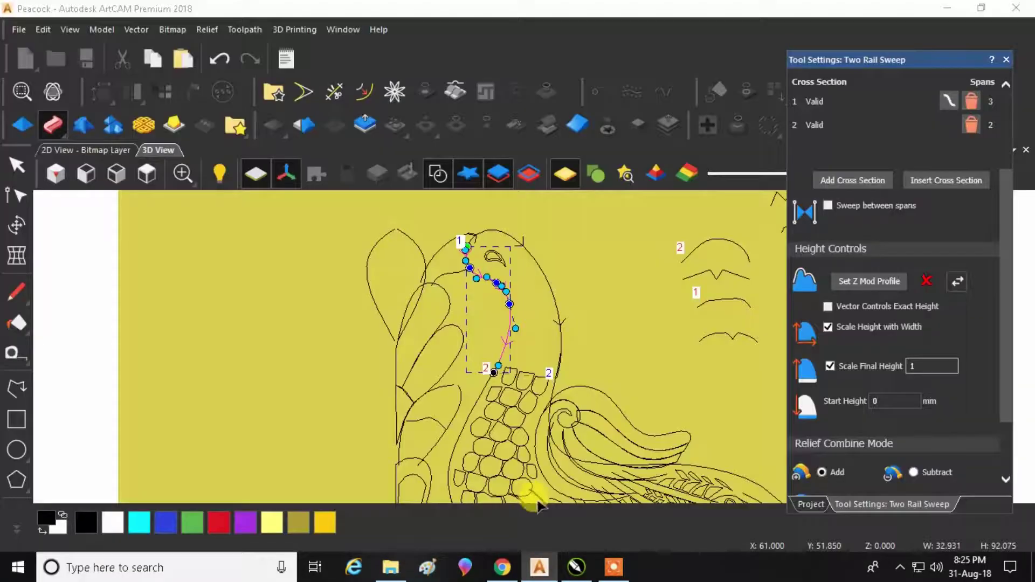
double_click(934, 364)
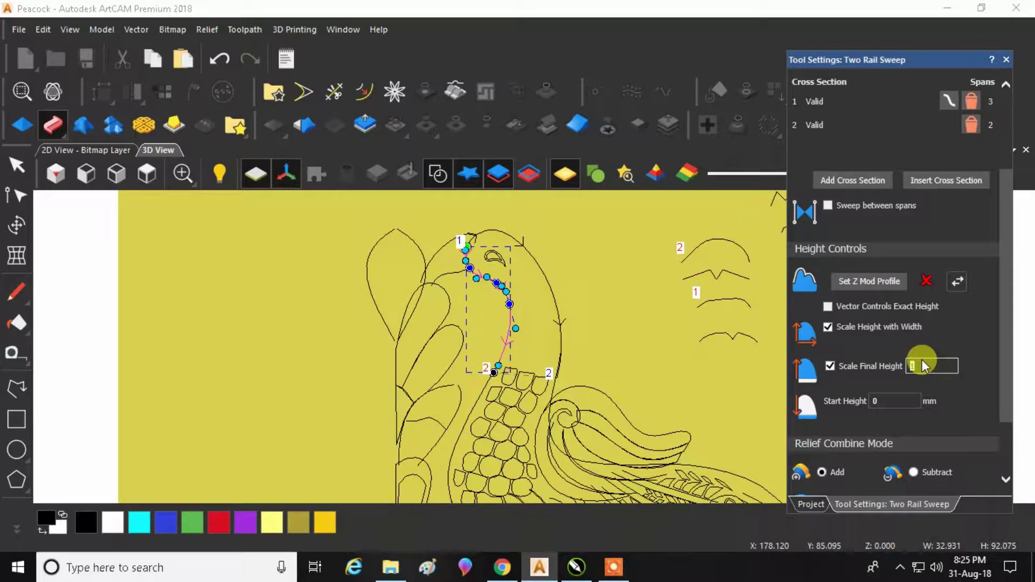
type("8")
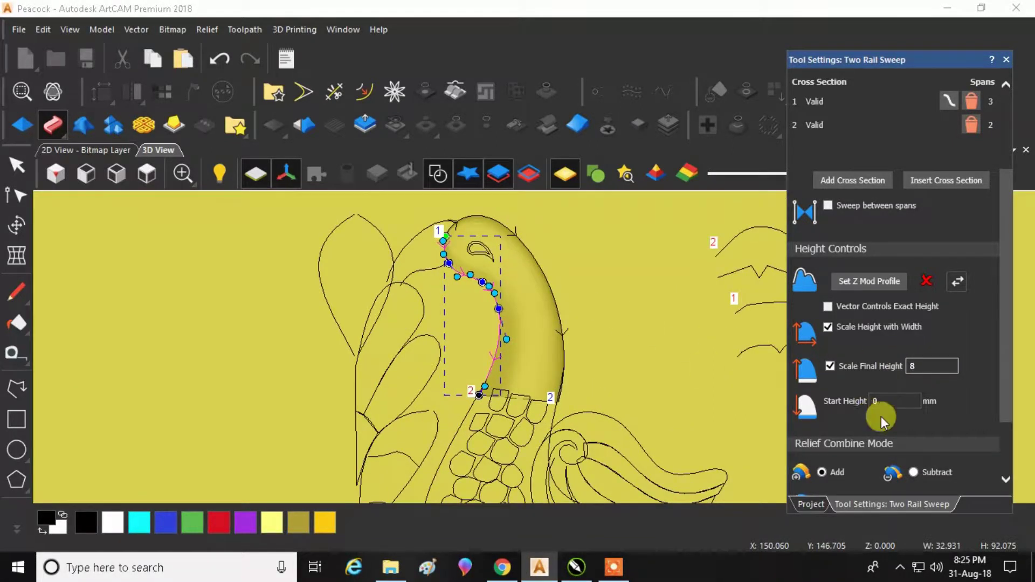
scroll(881, 417, "down", 3)
left_click(927, 485)
left_click(972, 483)
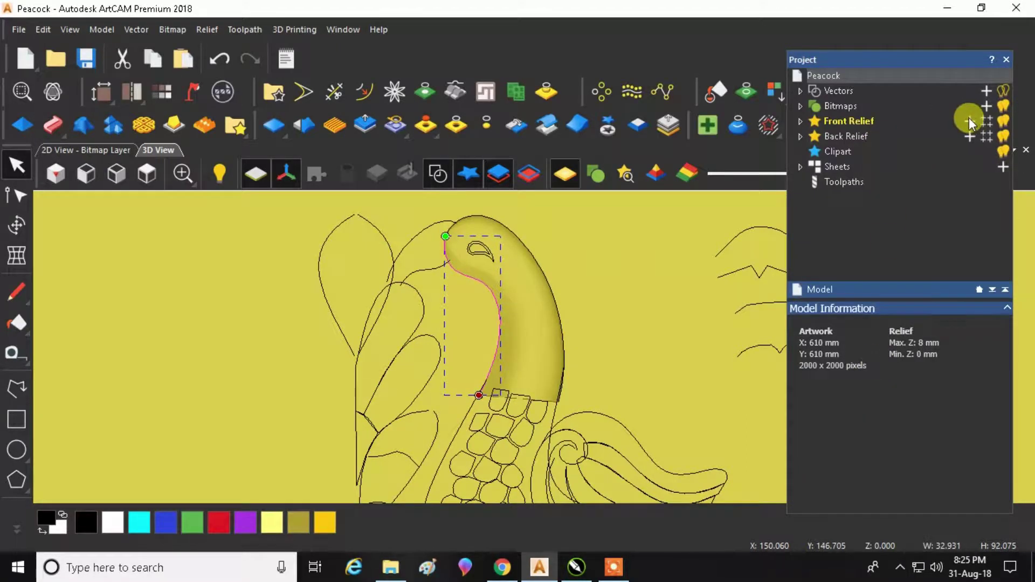
Add a new layer to the front relief and set both front relief layers to the Merge High combine mode.
left_click(969, 120)
left_click(886, 135)
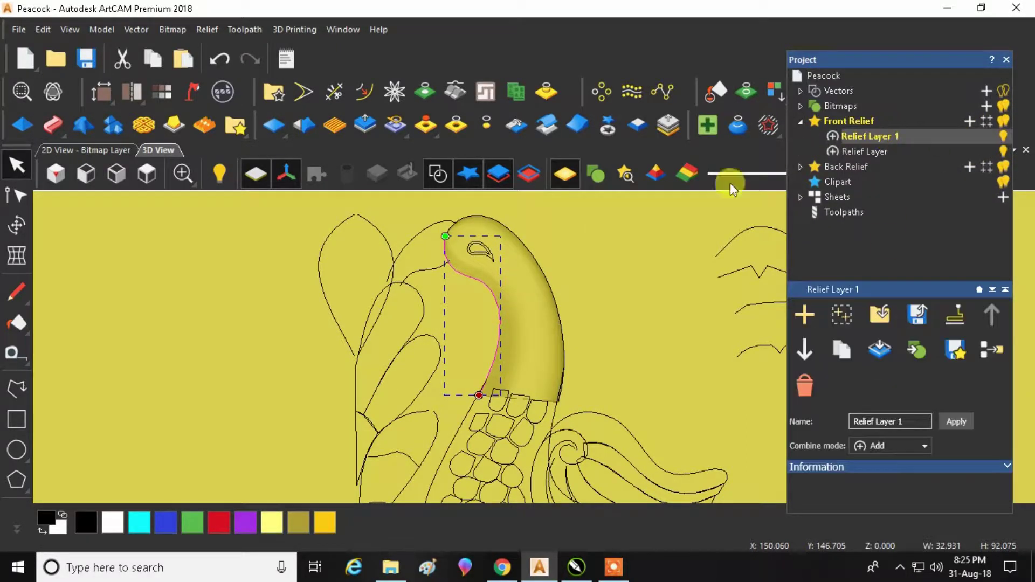
left_click(588, 272)
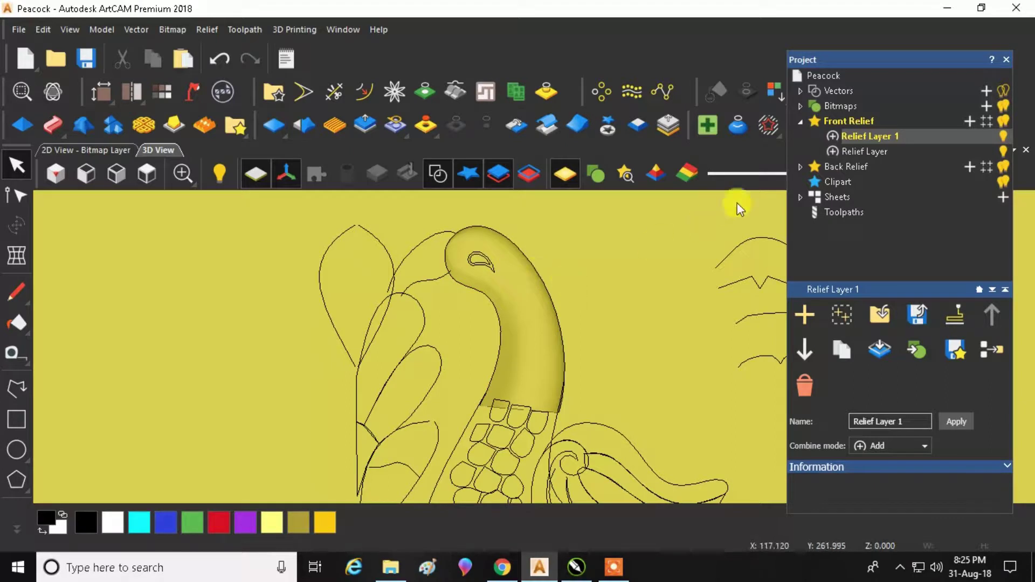
left_click(830, 140)
left_click(830, 140)
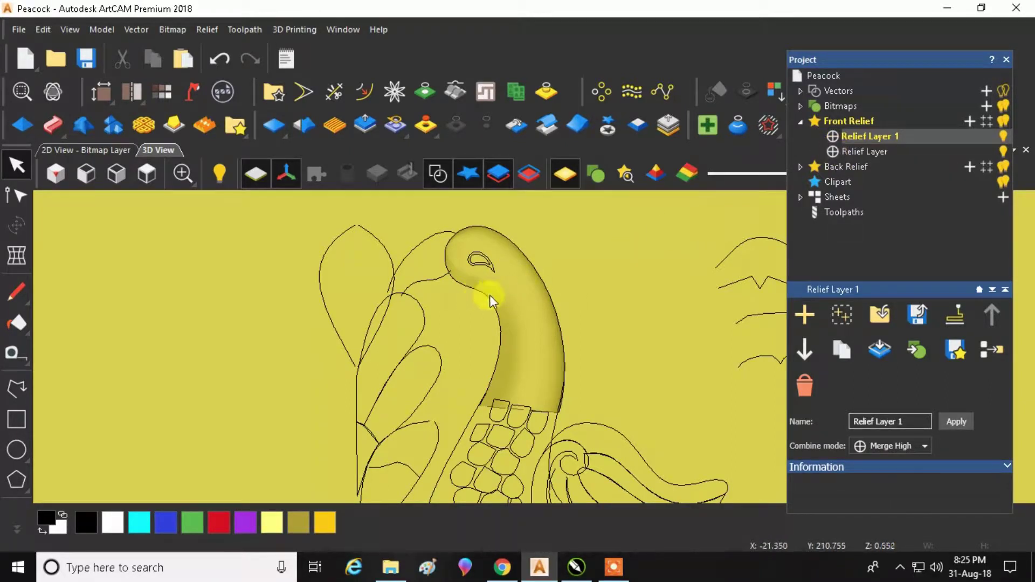
Examine the finished neck relief from isometric and tilted angles with the vectors hidden.
left_click(436, 171)
left_click_drag(480, 251, 568, 342)
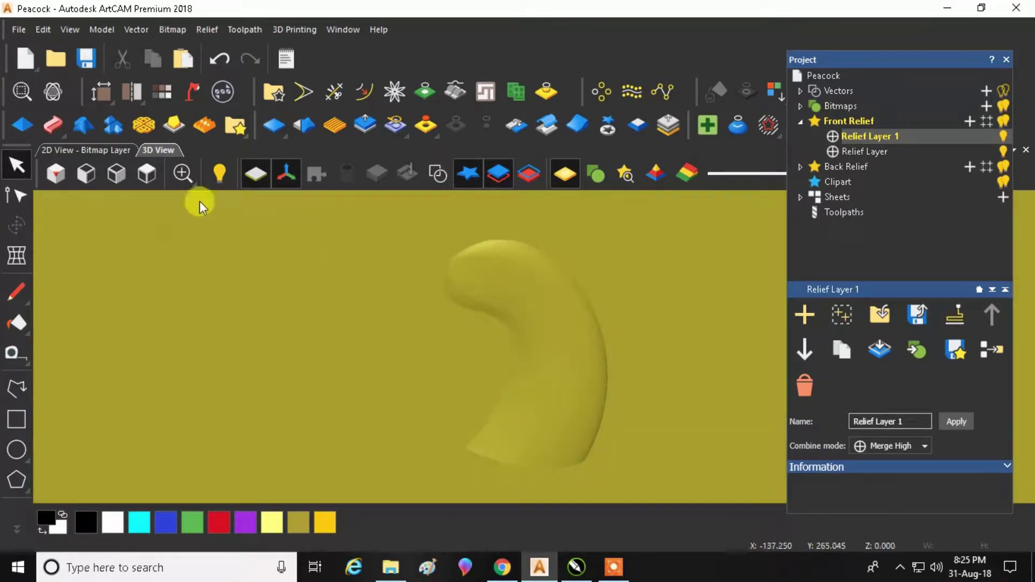
left_click(116, 173)
left_click(56, 173)
scroll(512, 322, "up", 3)
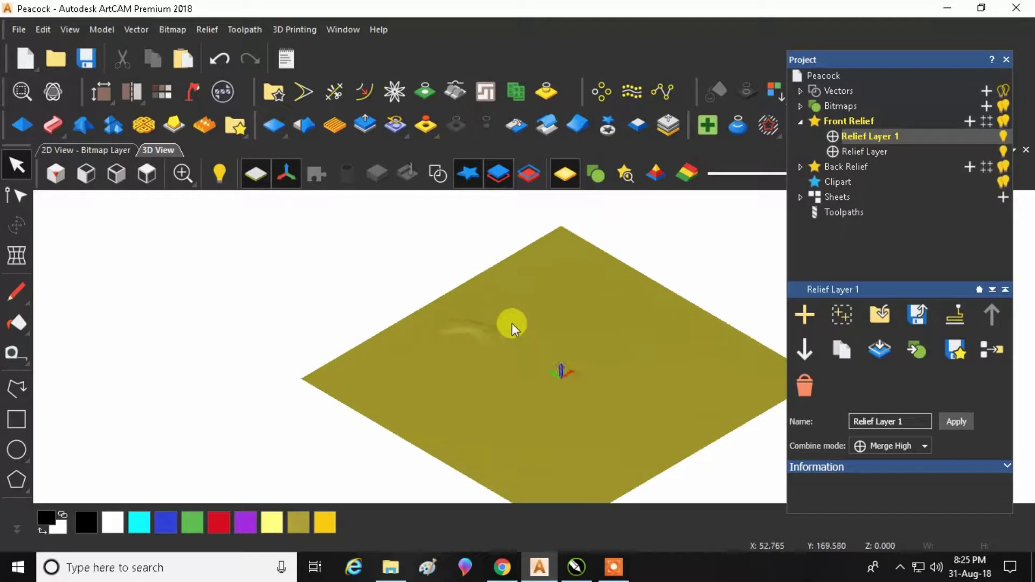
scroll(512, 322, "up", 6)
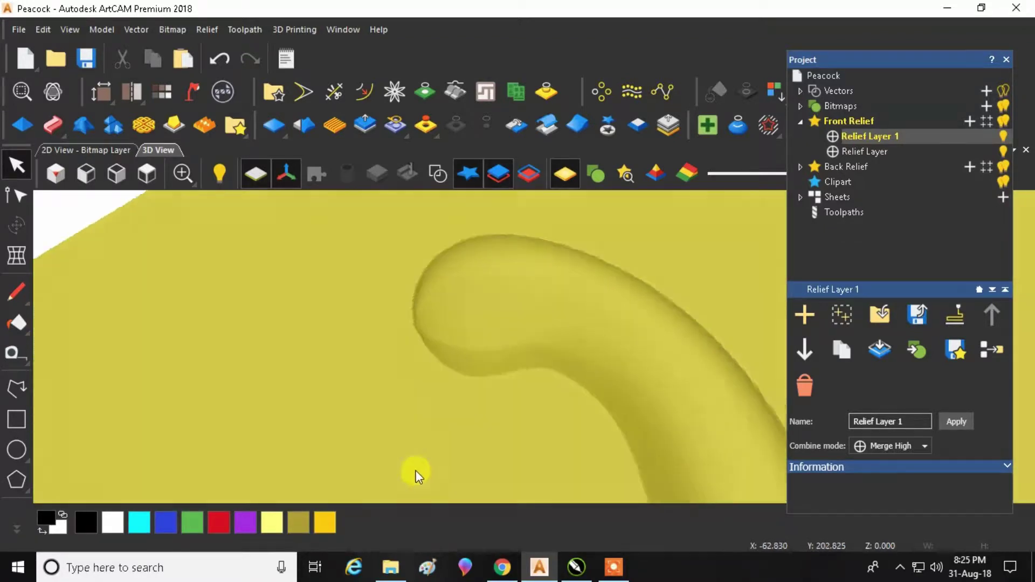
left_click_drag(417, 475, 612, 273)
left_click(134, 160)
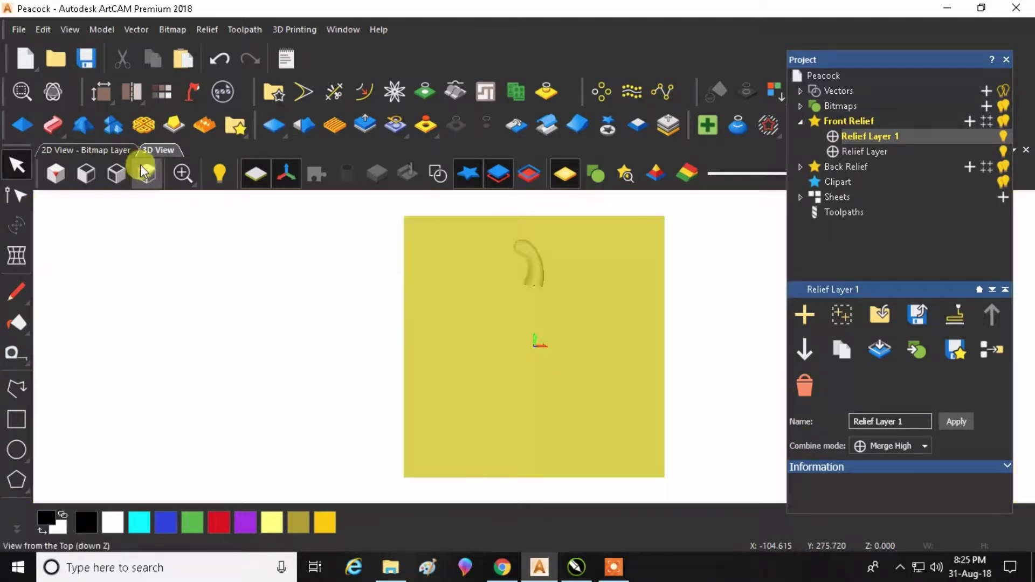
left_click_drag(493, 278, 431, 335)
left_click(154, 171)
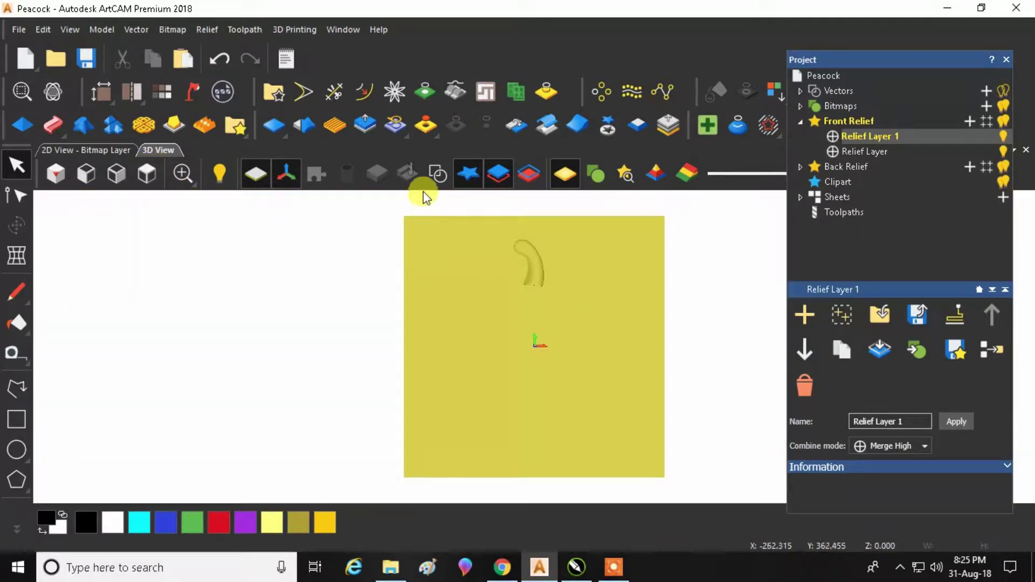
Start a two-rail sweep for the peacock's beak using its upper and lower outline curves as drive rails.
scroll(530, 312, "up", 1)
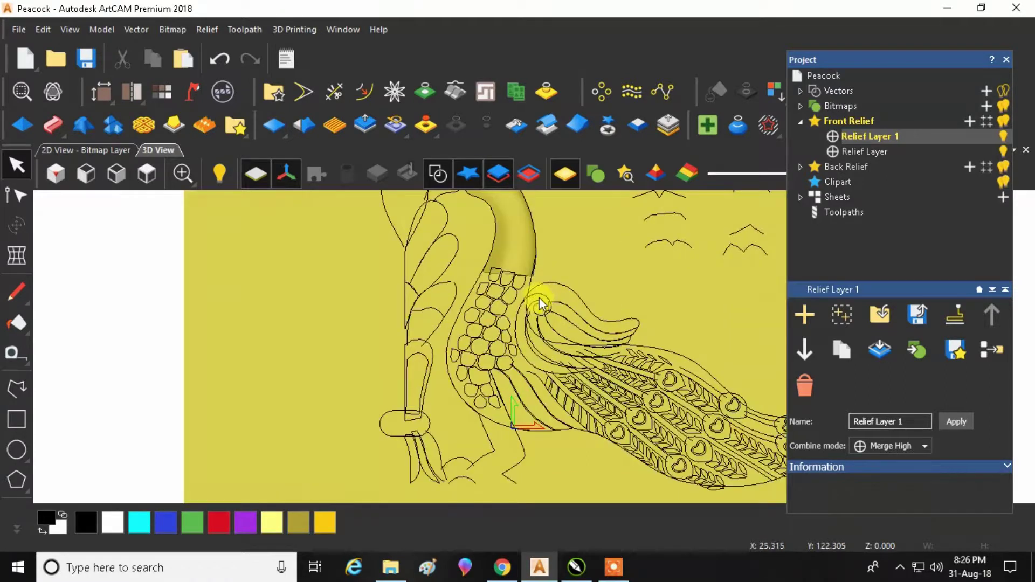
scroll(526, 300, "down", 1)
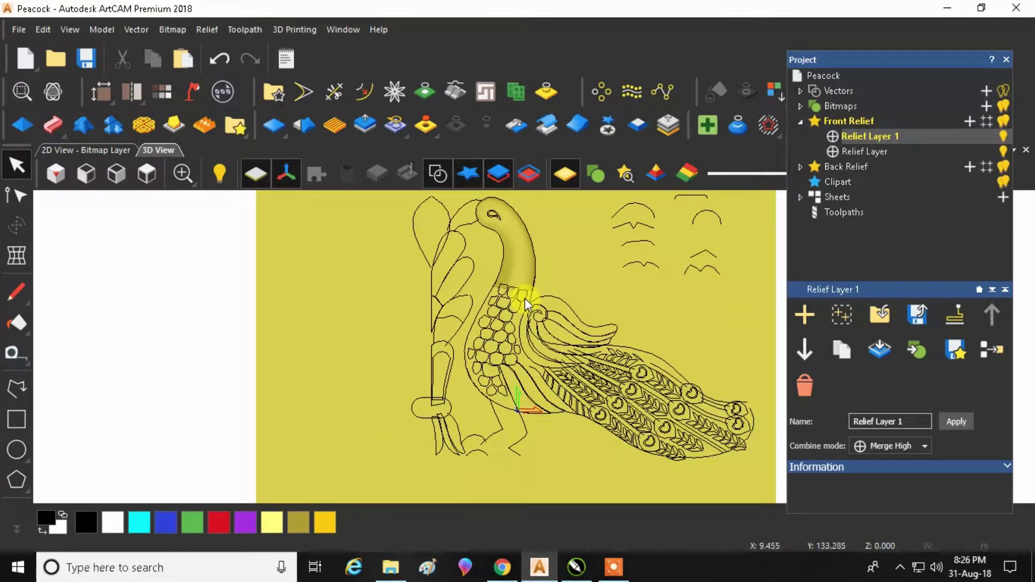
scroll(470, 202, "up", 1)
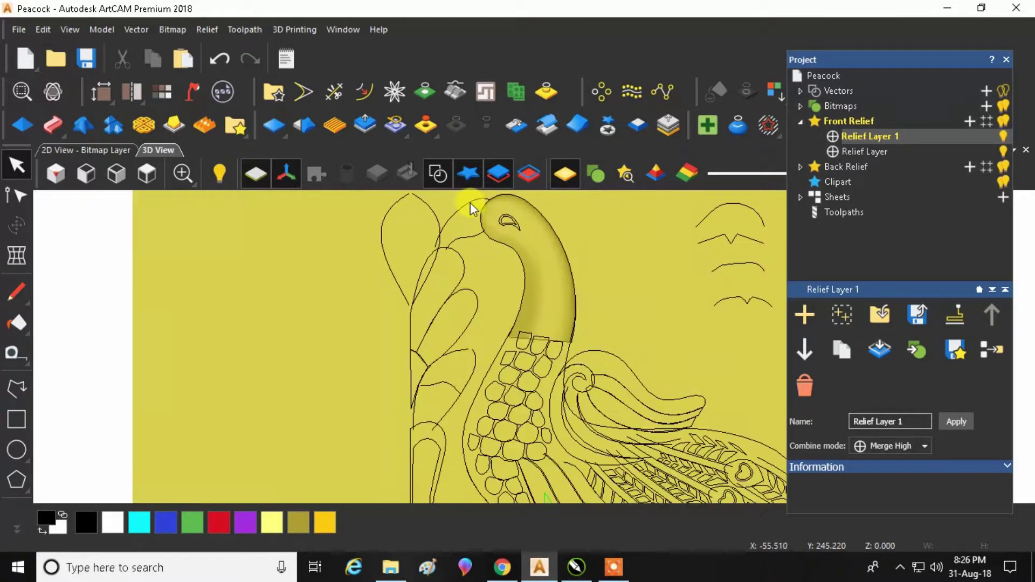
left_click(472, 202)
scroll(480, 207, "up", 4)
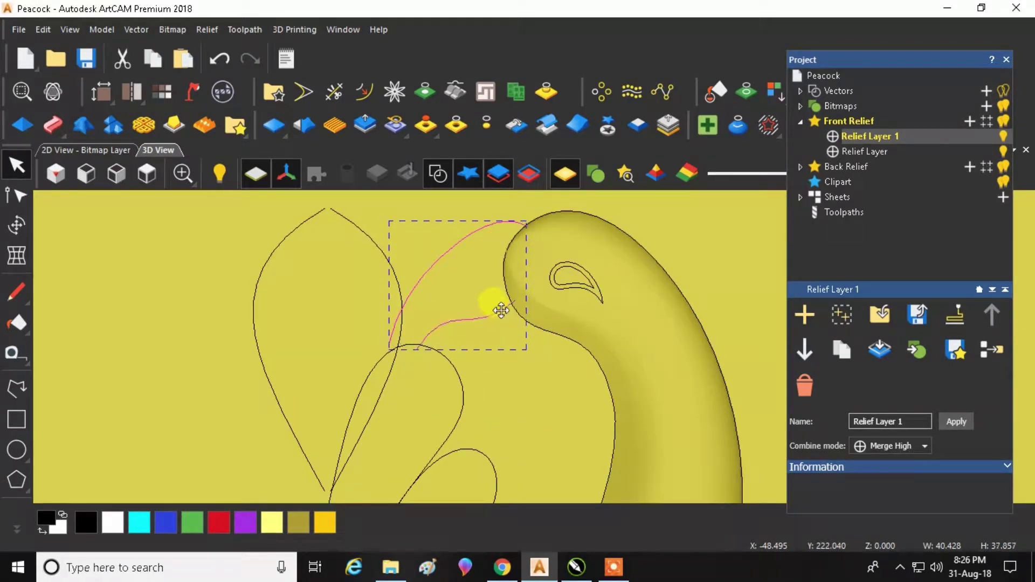
left_click(58, 118)
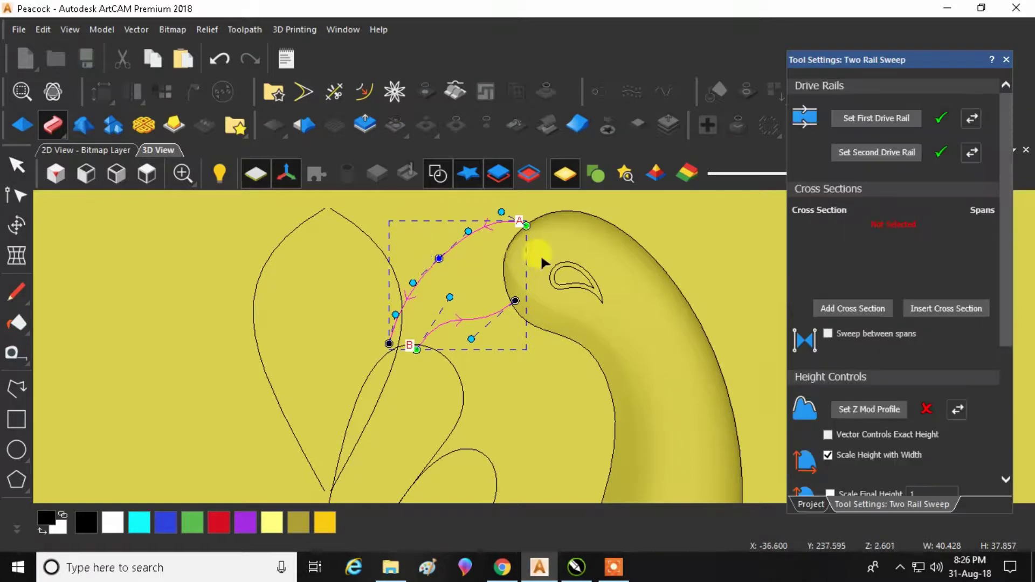
scroll(464, 225, "down", 1)
scroll(453, 229, "down", 2)
scroll(593, 323, "down", 1)
scroll(658, 312, "up", 3)
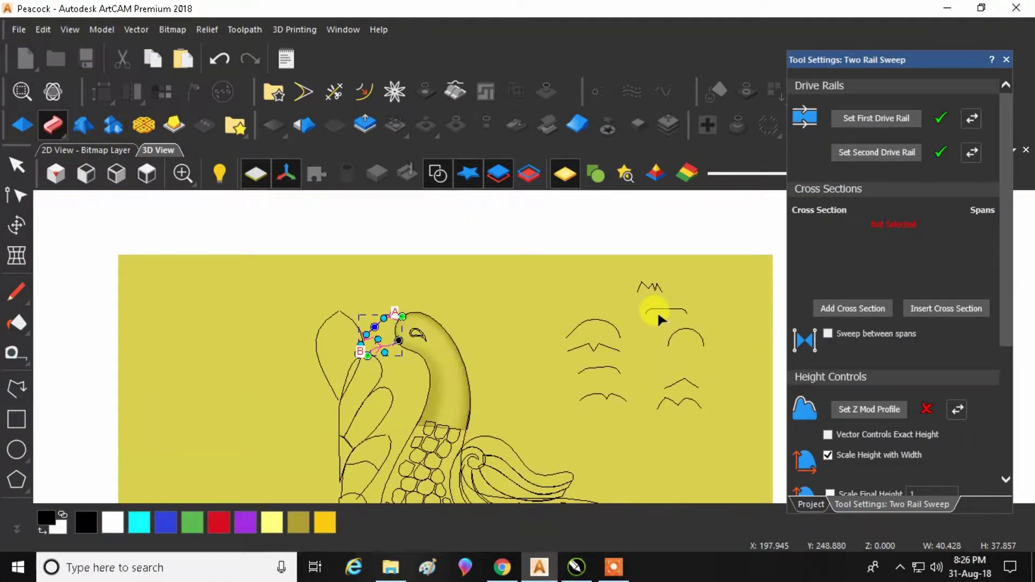
Add the small zigzag profile as the beak sweep's cross section and reverse the first drive rail's direction.
left_click(646, 276)
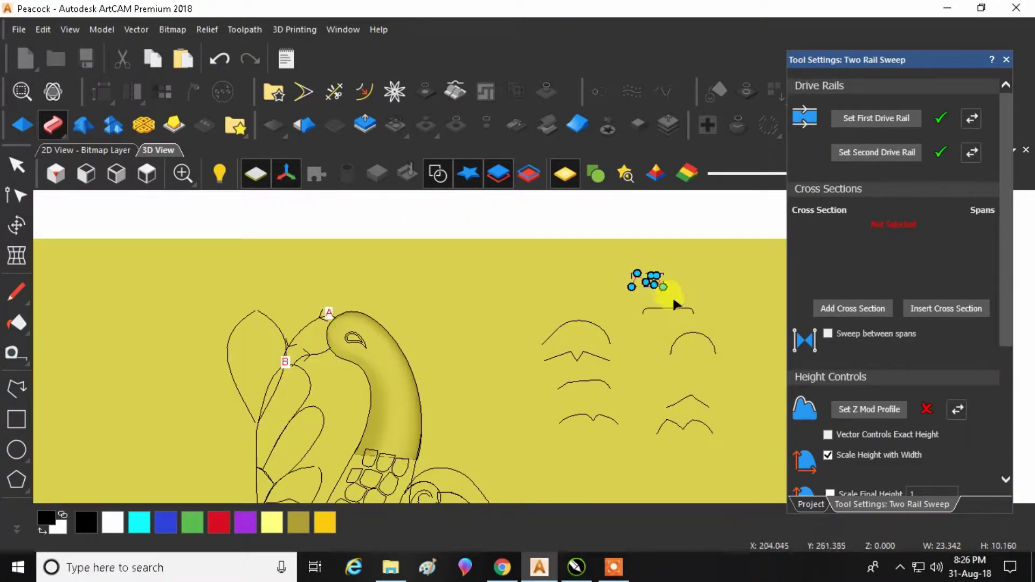
left_click(845, 304)
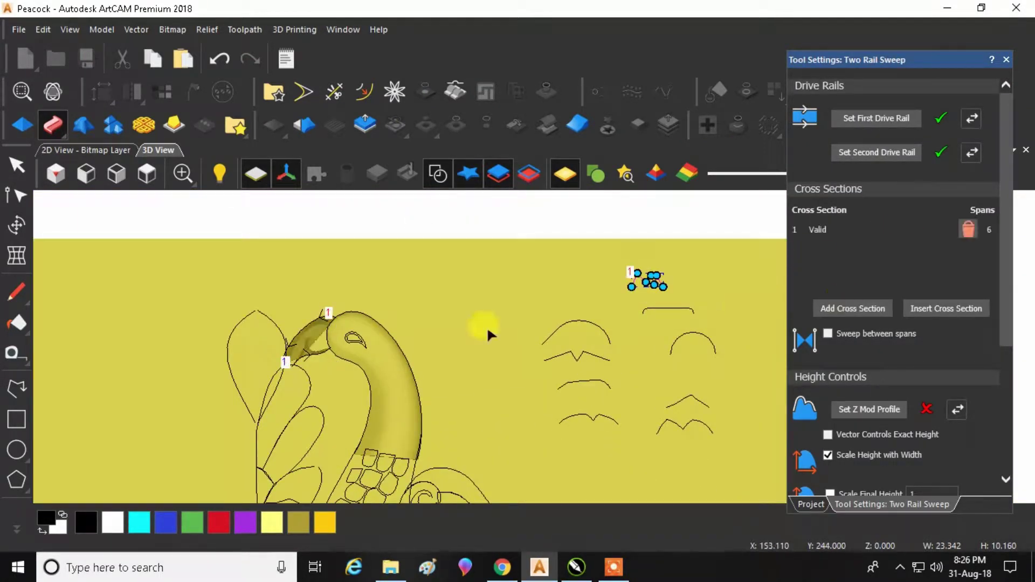
left_click(981, 123)
scroll(319, 337, "up", 2)
mouse_move(341, 350)
left_mouse_down()
mouse_move(367, 266)
mouse_move(351, 263)
mouse_move(342, 331)
left_mouse_up()
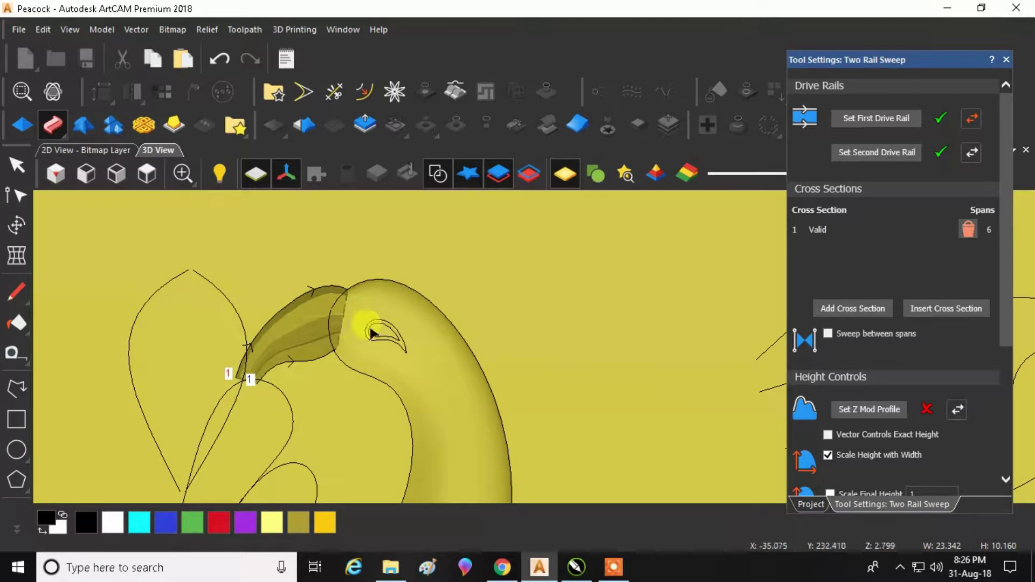
scroll(355, 326, "down", 3)
left_click_drag(319, 373, 534, 340)
scroll(455, 339, "down", 2)
left_click_drag(455, 340, 544, 414)
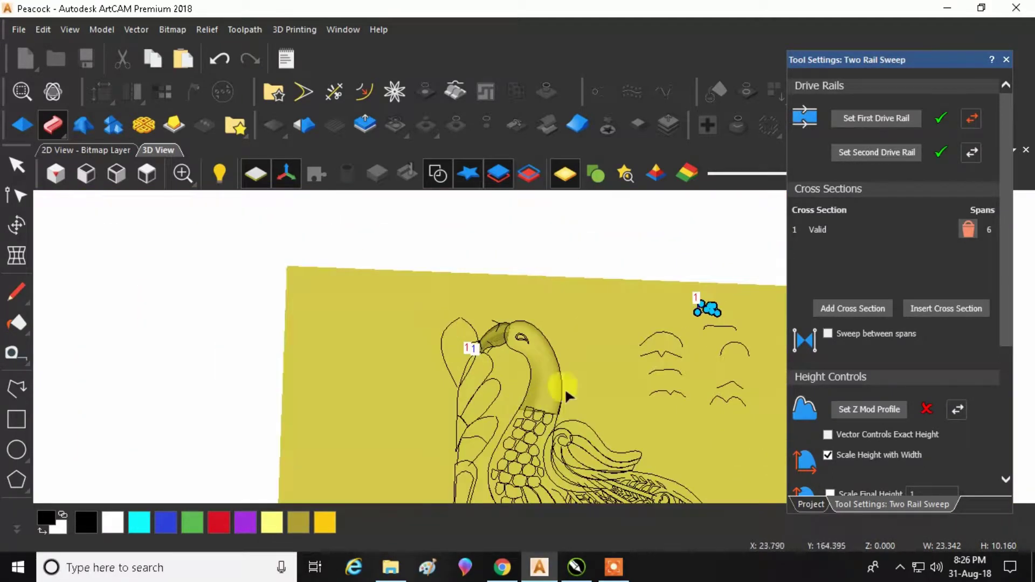
Replace the beak sweep's cross section with the wide straight-line profile that has a central V notch.
left_click(966, 232)
left_click(676, 351)
left_click(851, 308)
scroll(506, 340, "up", 1)
scroll(507, 340, "up", 1)
scroll(506, 266, "up", 3)
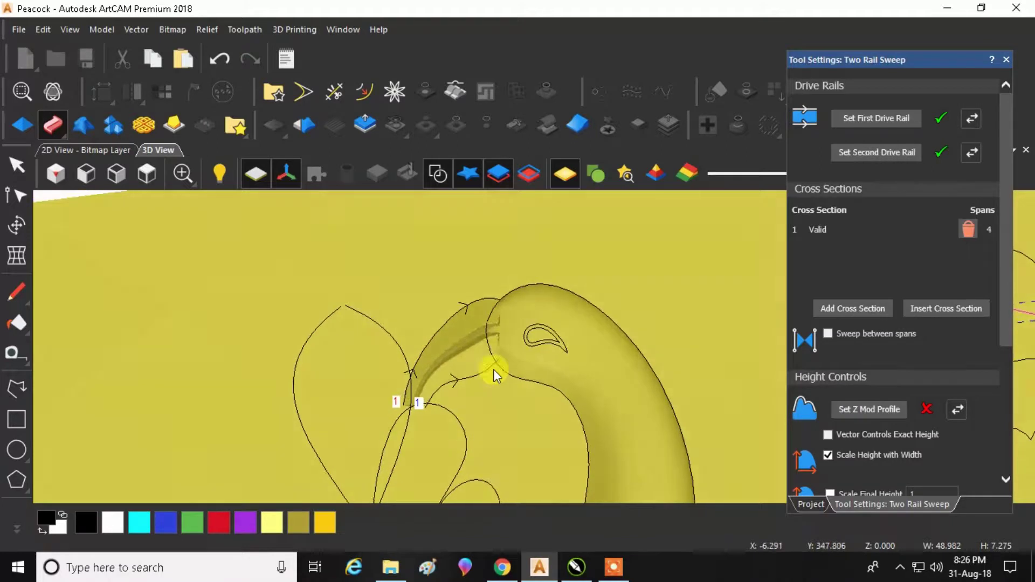
scroll(364, 369, "down", 2)
scroll(701, 334, "up", 3)
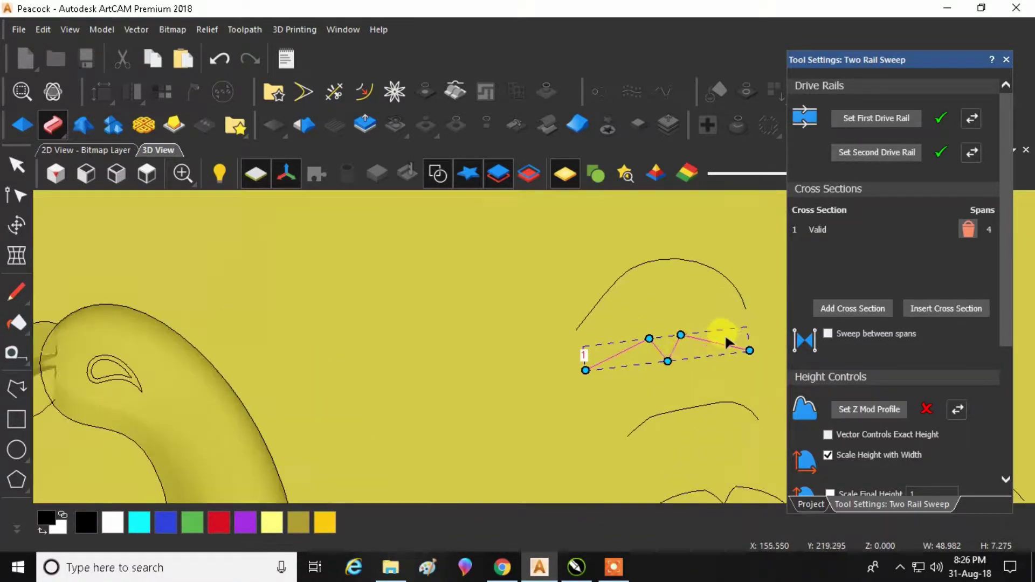
Raise the bottom node of the V notch in the cross-section profile to make the beak's groove shallower.
left_click(157, 172)
scroll(590, 245, "up", 5)
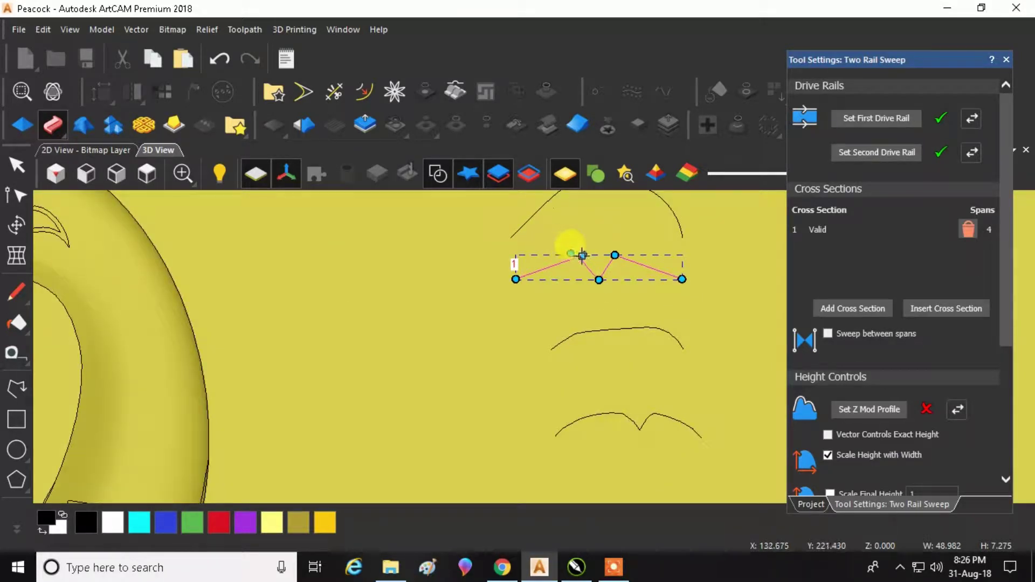
scroll(572, 245, "up", 2)
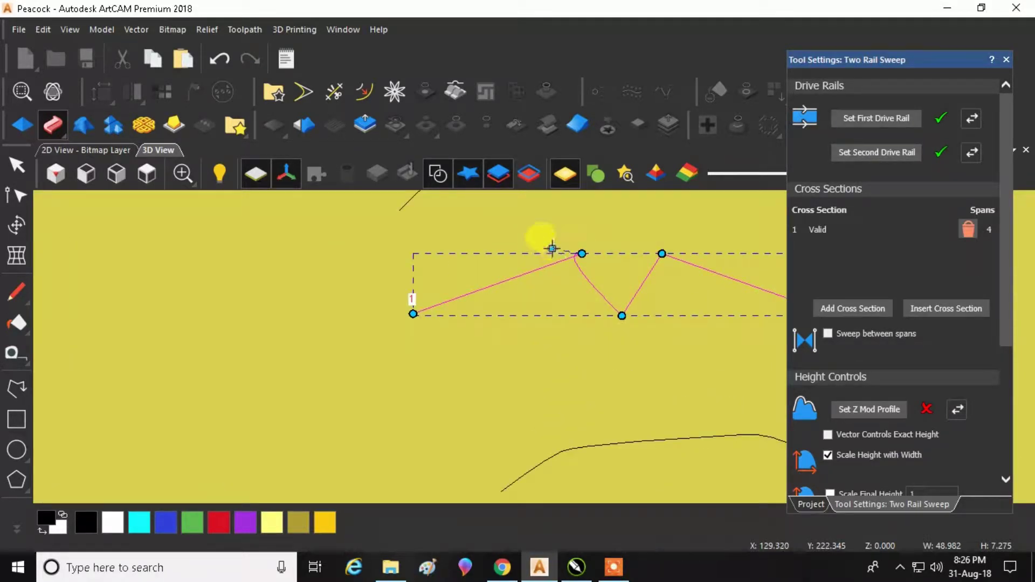
key("i")
left_click(622, 314)
key("i")
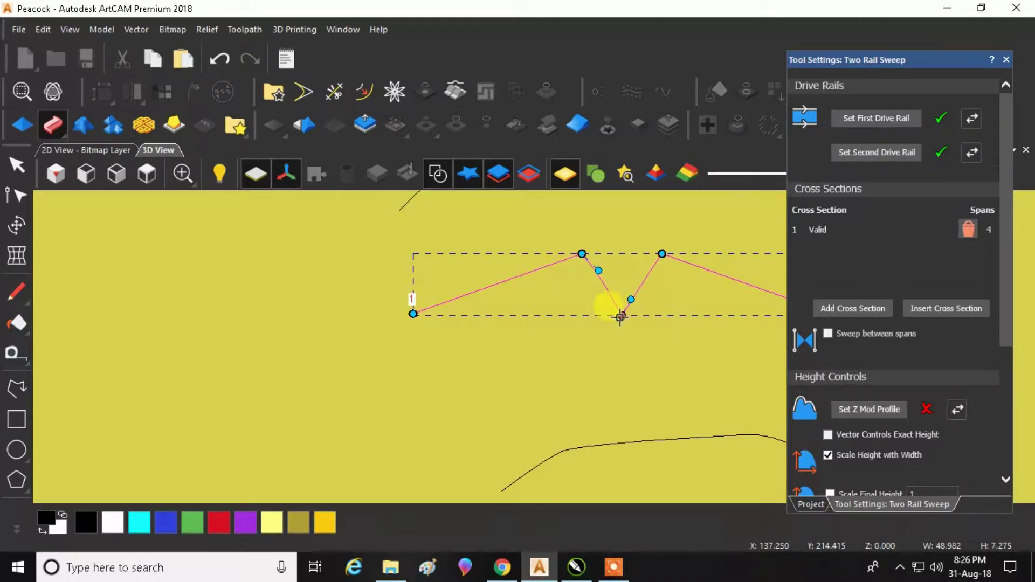
left_click(621, 314)
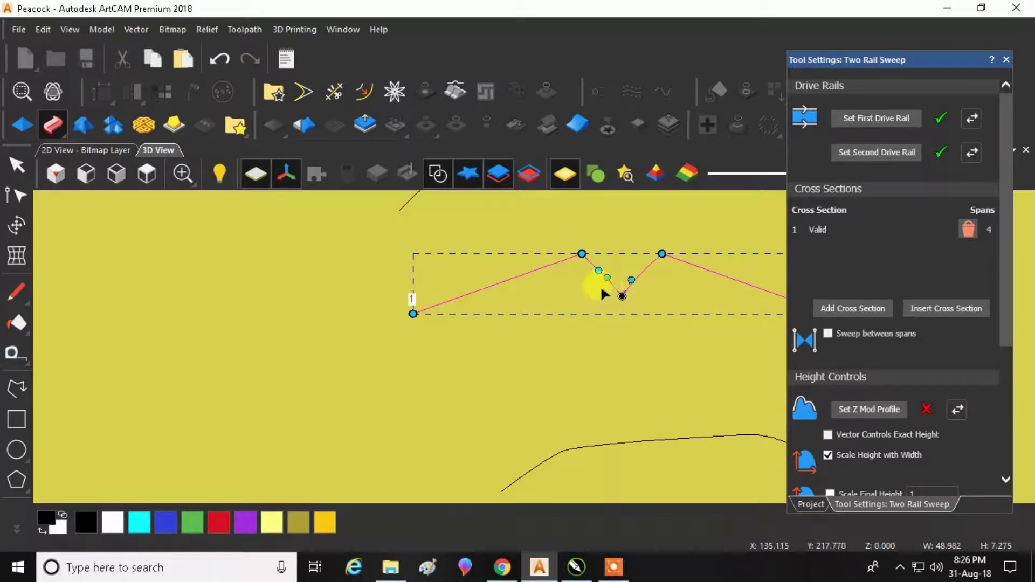
scroll(571, 302, "down", 4)
scroll(274, 317, "up", 5)
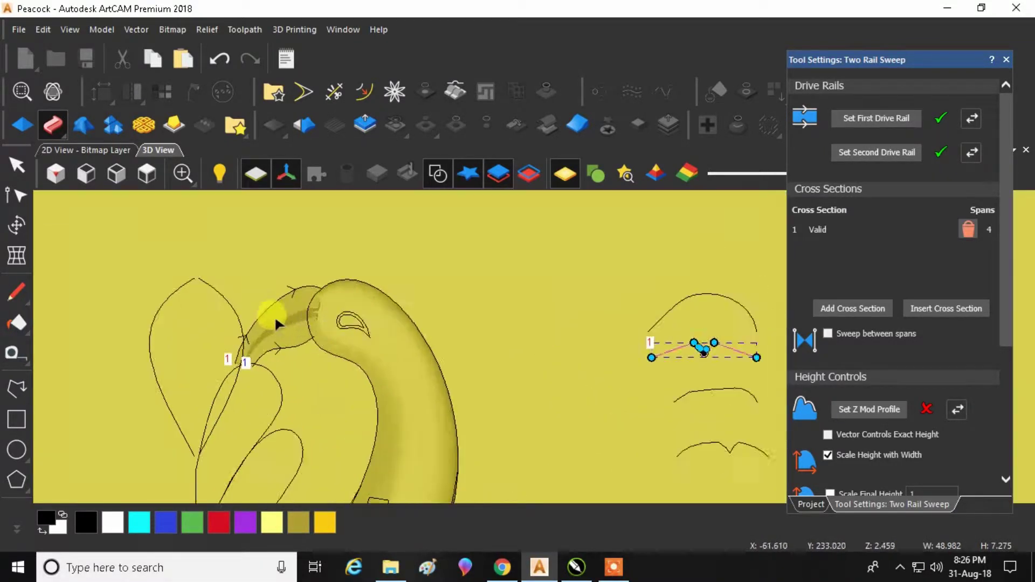
scroll(380, 318, "up", 2)
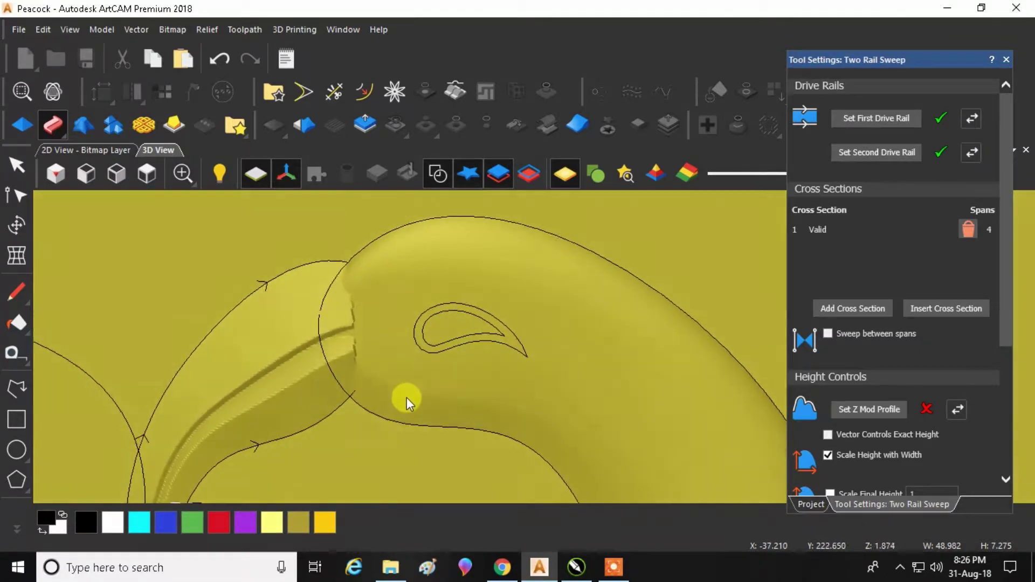
scroll(397, 289, "down", 3)
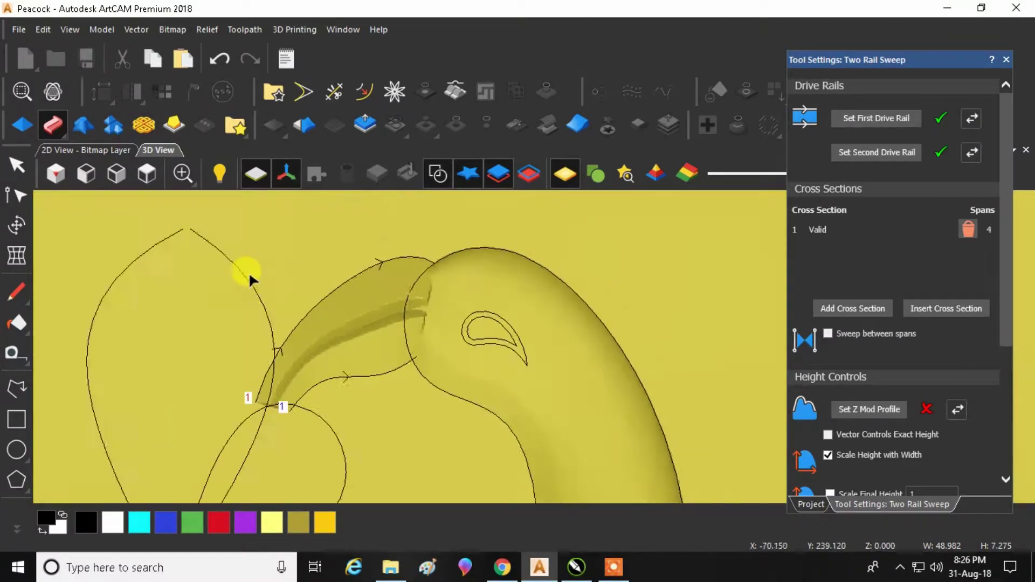
Extend the head-side ends of the beak's upper and lower rails slightly into the head and adjust the lower rail's curve.
middle_click_drag(248, 270, 463, 316)
scroll(542, 326, "up", 3)
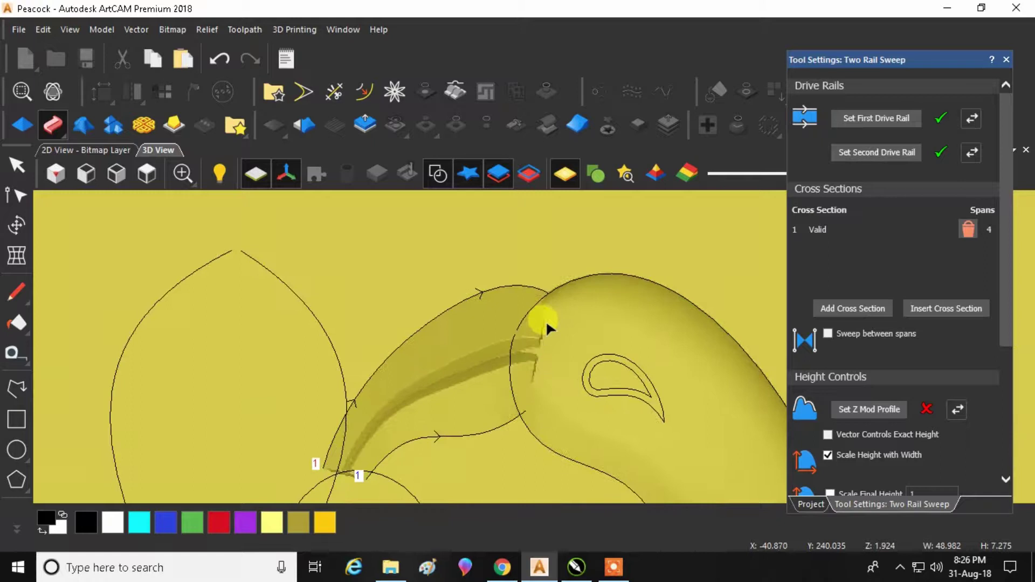
left_click(541, 283)
left_click_drag(547, 293, 561, 302)
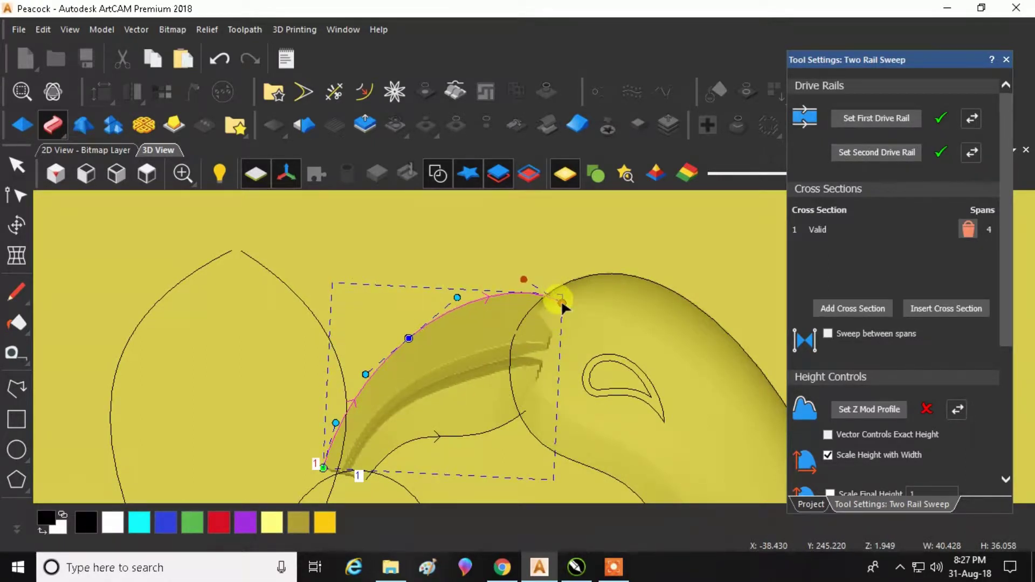
left_click(524, 410)
left_click_drag(527, 409, 540, 404)
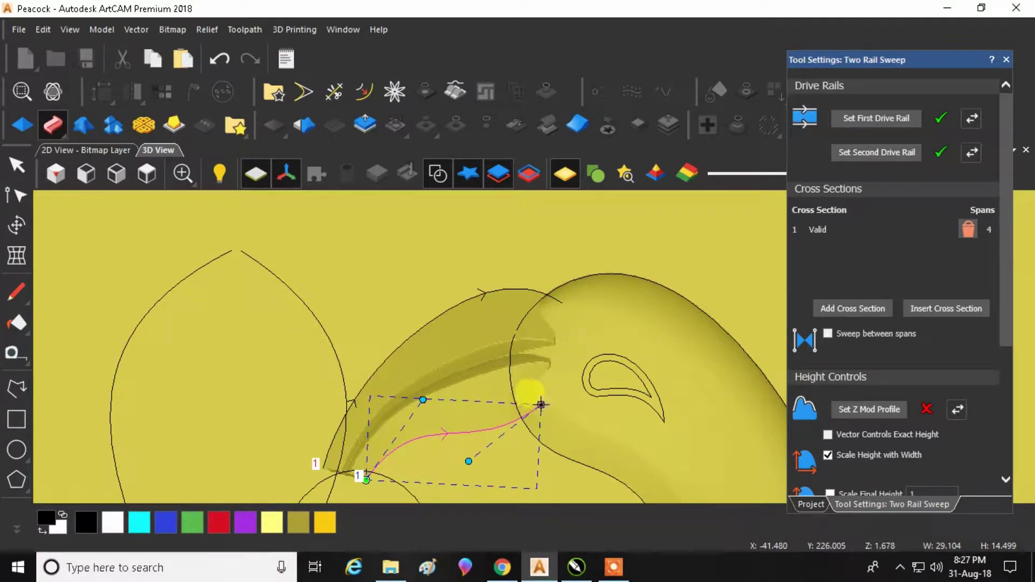
left_click_drag(462, 471, 458, 470)
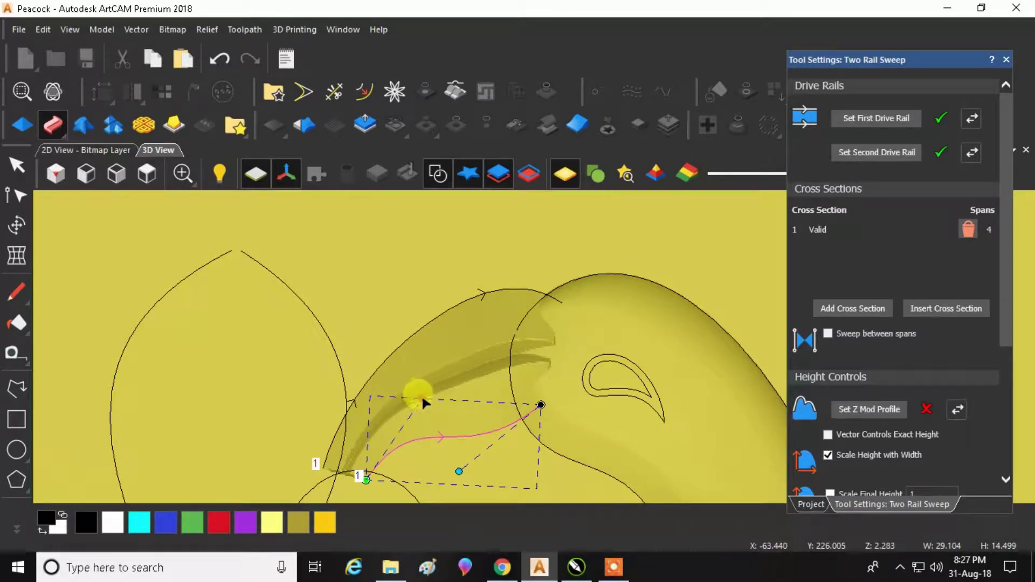
left_click(397, 340)
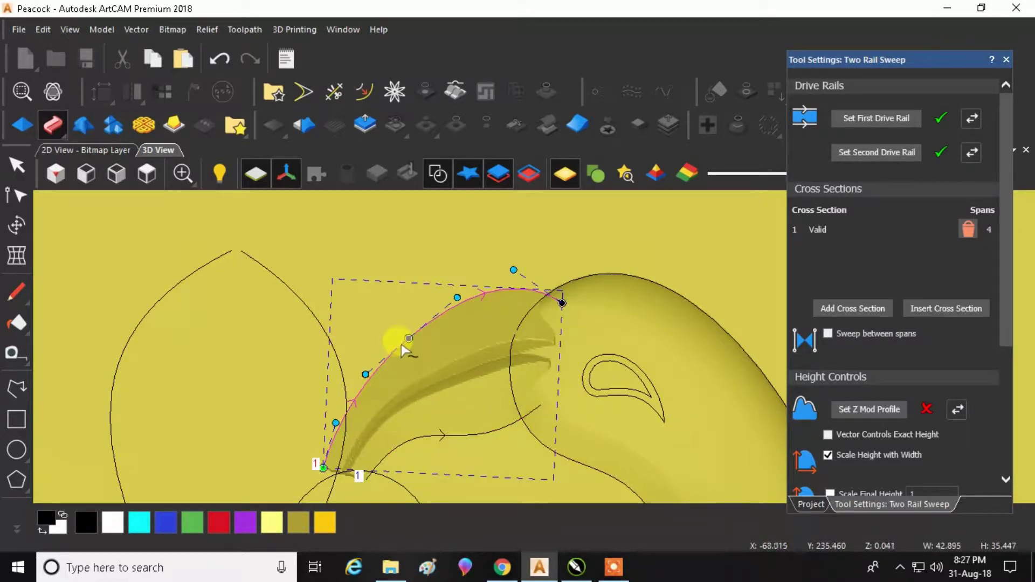
left_click(405, 334)
scroll(358, 301, "down", 3)
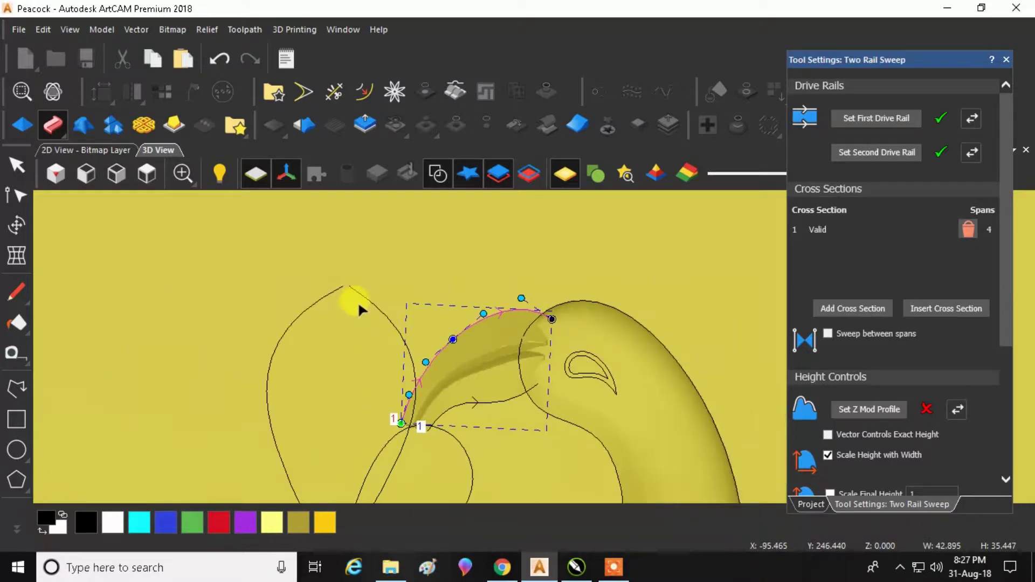
scroll(578, 347, "up", 3)
scroll(578, 348, "down", 2)
scroll(485, 280, "down", 2)
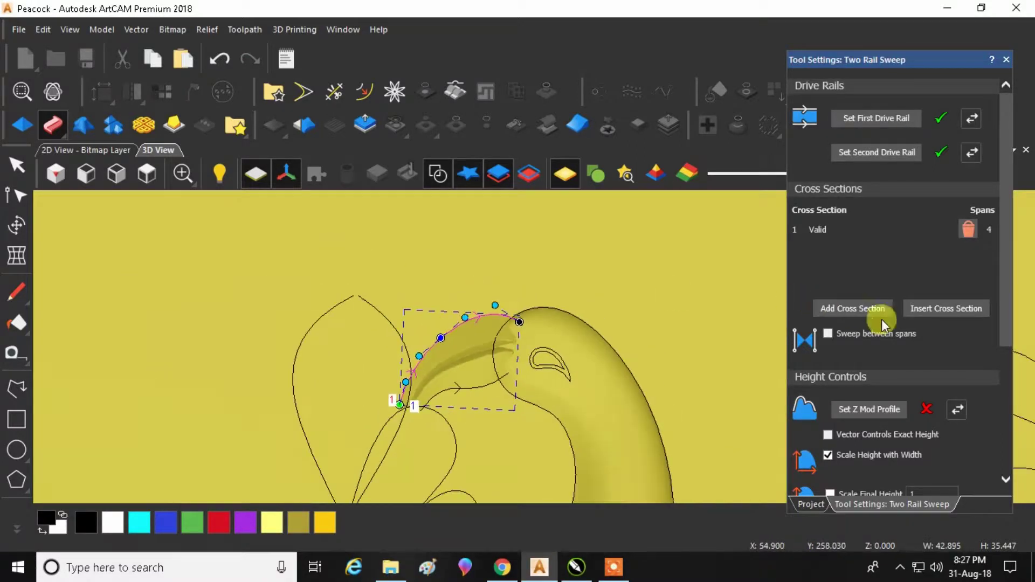
Enable final height scaling for the beak sweep and try heights of 6, 5 and 3.
scroll(878, 319, "down", 5)
left_click(830, 366)
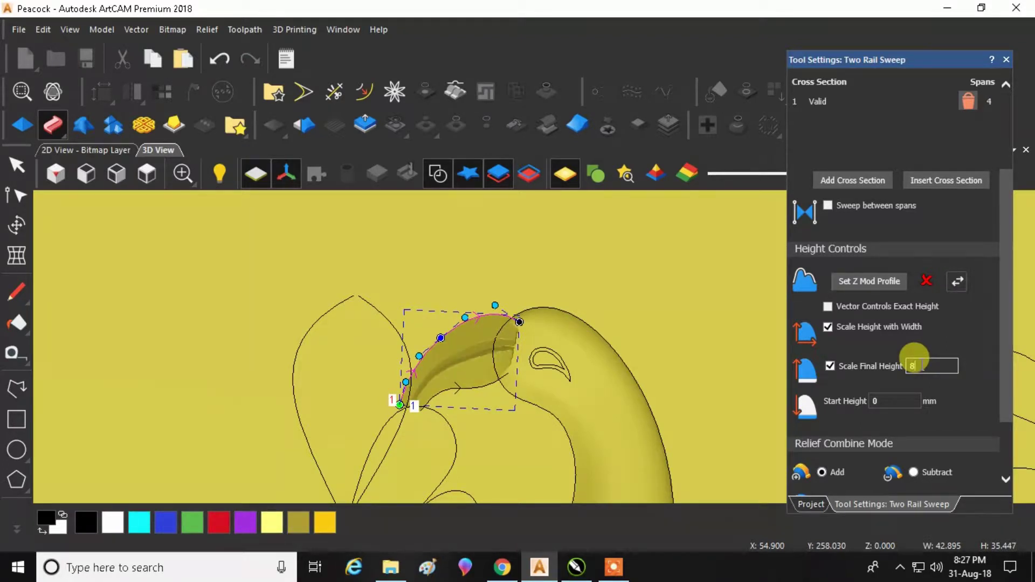
double_click(915, 366)
type("6")
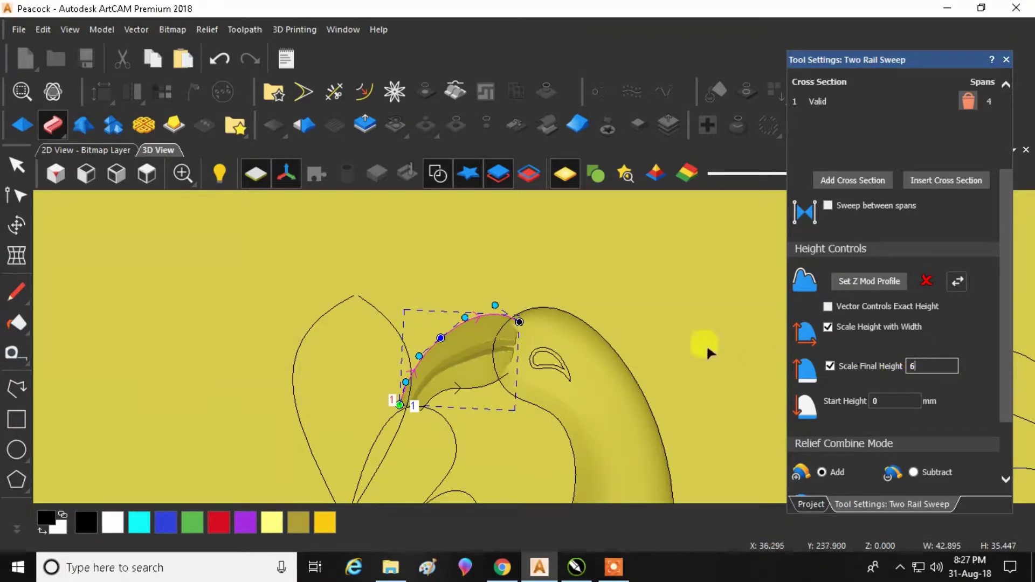
scroll(527, 377, "up", 2)
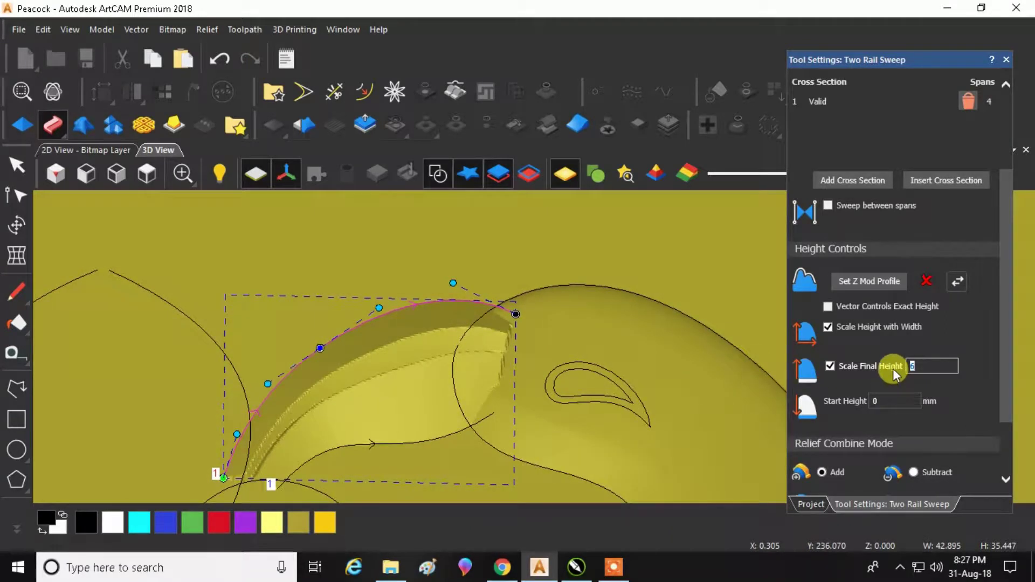
type("5")
left_click_drag(619, 392, 708, 353)
left_click_drag(943, 364, 861, 371)
type("3")
left_click_drag(519, 372, 555, 352)
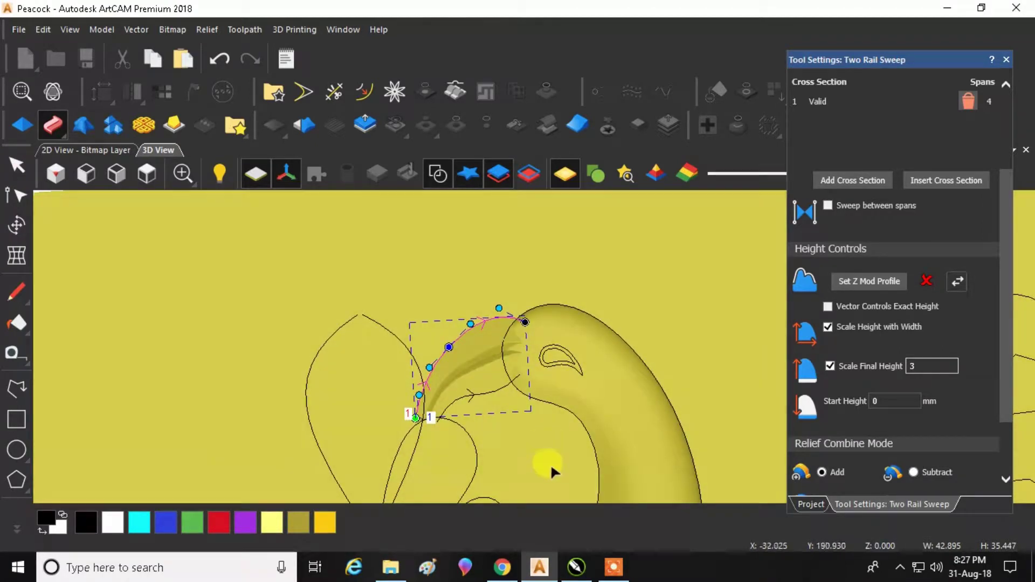
Switch to CorelDRAW and examine the peacocks' beaks in the stone panel reference photo.
left_click(576, 566)
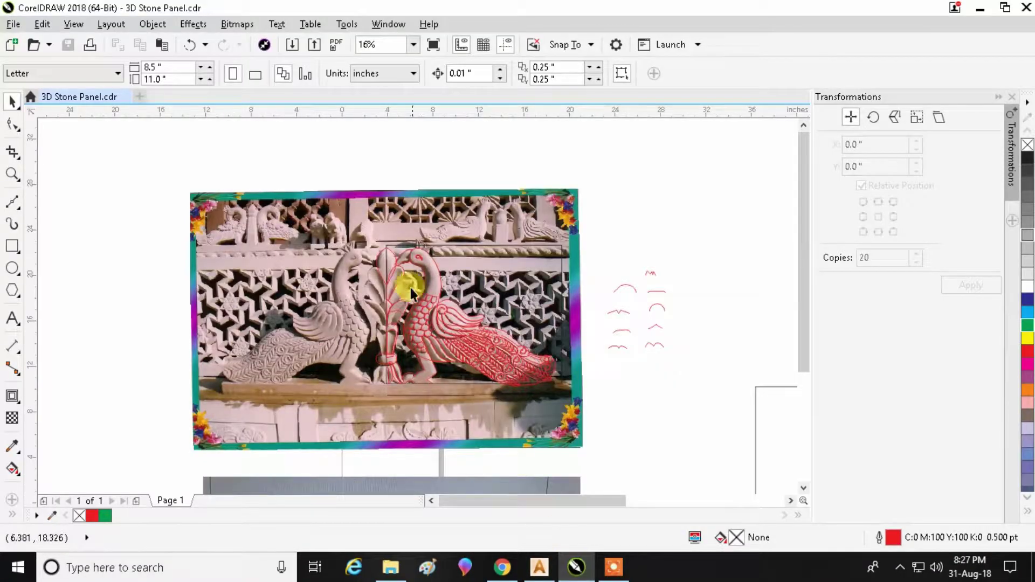
scroll(395, 270, "up", 3)
scroll(409, 272, "down", 2)
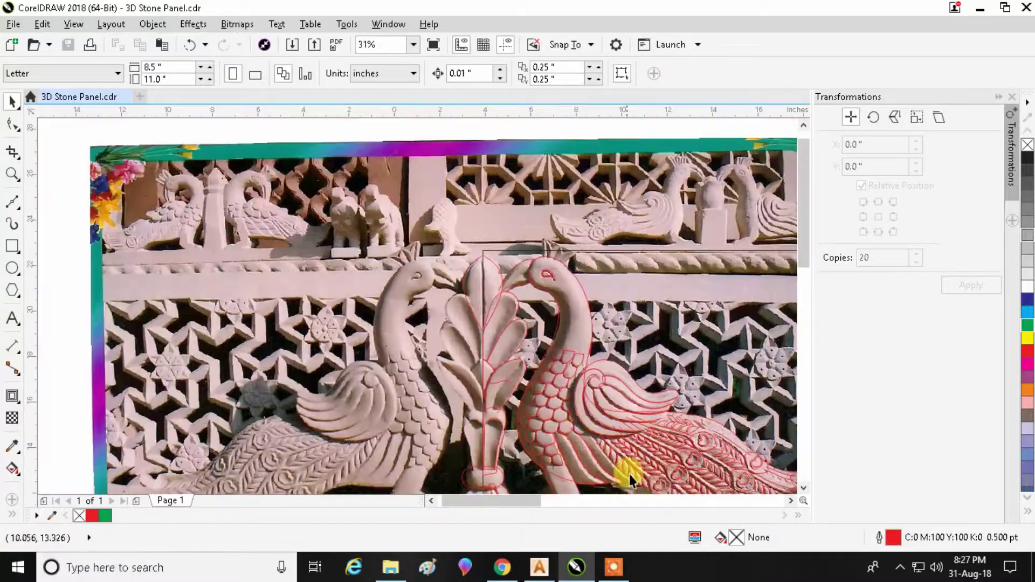
Return to ArtCAM and set the beak sweep's scaled final height to 2.
left_click(539, 566)
double_click(914, 366)
type("2")
scroll(526, 347, "up", 2)
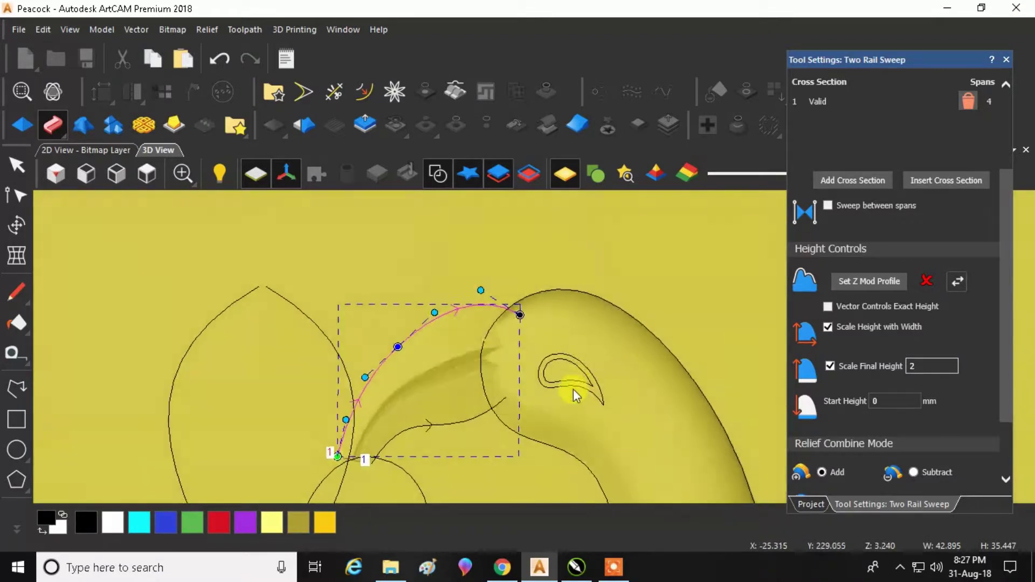
left_click_drag(573, 389, 484, 303)
scroll(484, 303, "down", 2)
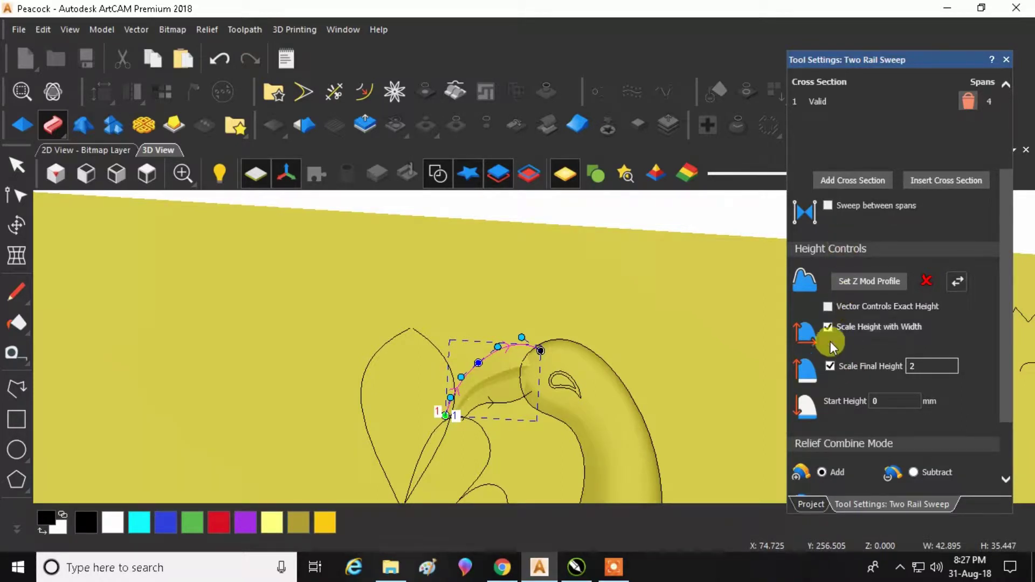
Set the beak sweep's start height to 1 mm and check the preview where the beak meets the head.
double_click(895, 401)
type("1")
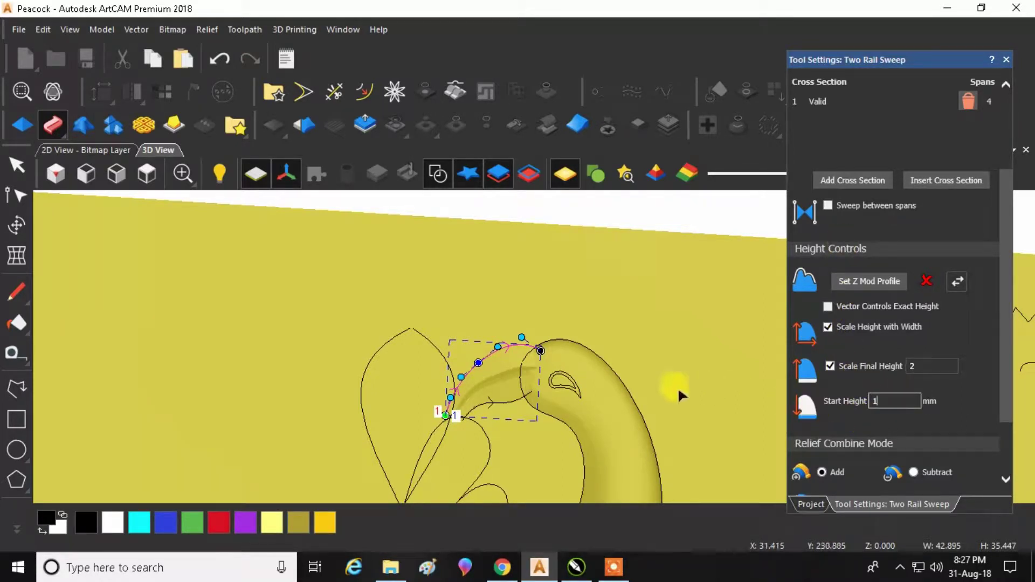
scroll(527, 389, "up", 2)
mouse_move(525, 381)
left_mouse_down()
mouse_move(526, 404)
mouse_move(581, 267)
mouse_move(538, 389)
left_mouse_up()
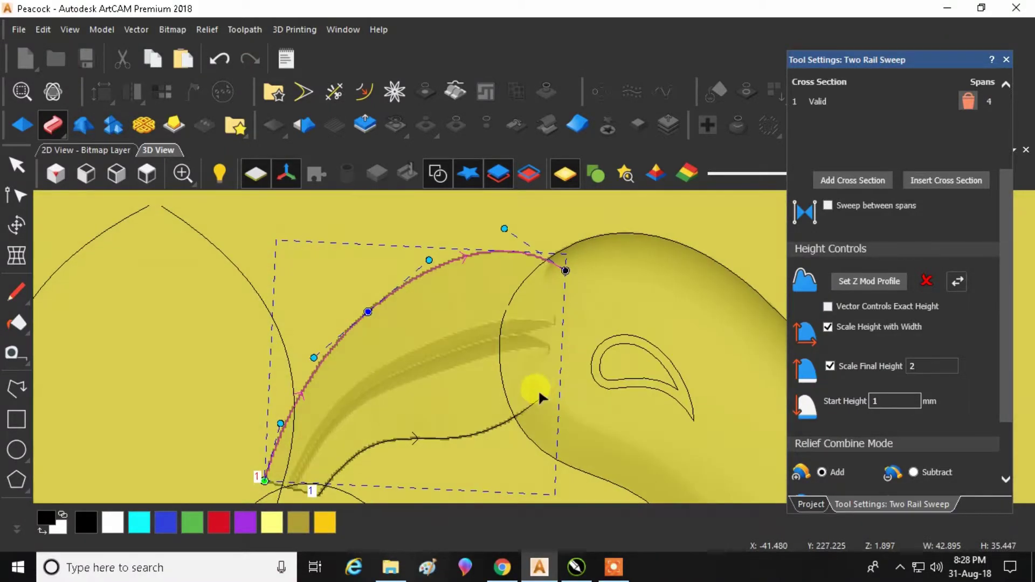
left_click_drag(553, 332, 562, 324)
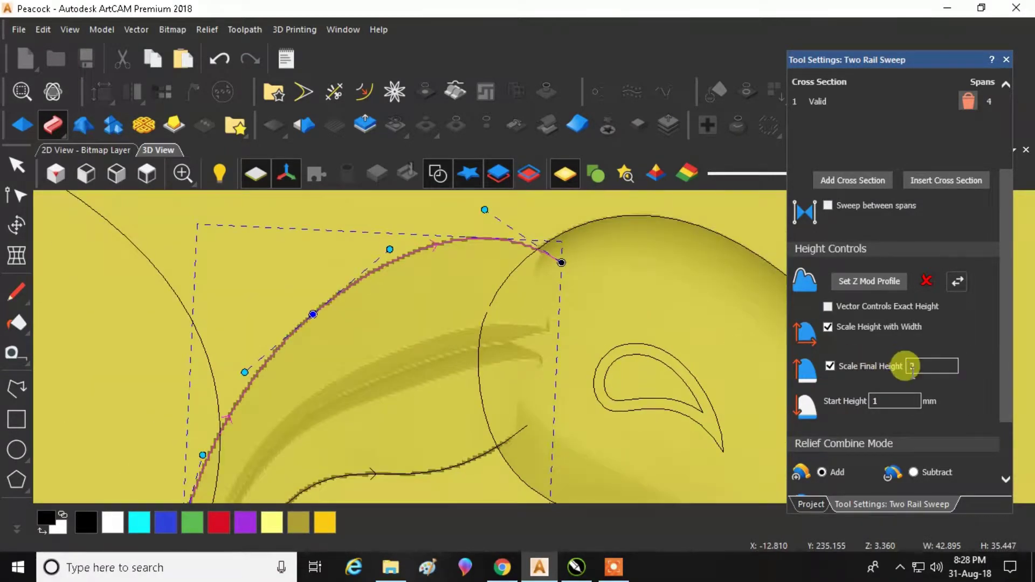
Apply the beak sweep with the Merge High relief combine mode and close the sweep settings.
scroll(911, 373, "down", 2)
scroll(911, 373, "up", 2)
scroll(889, 373, "down", 2)
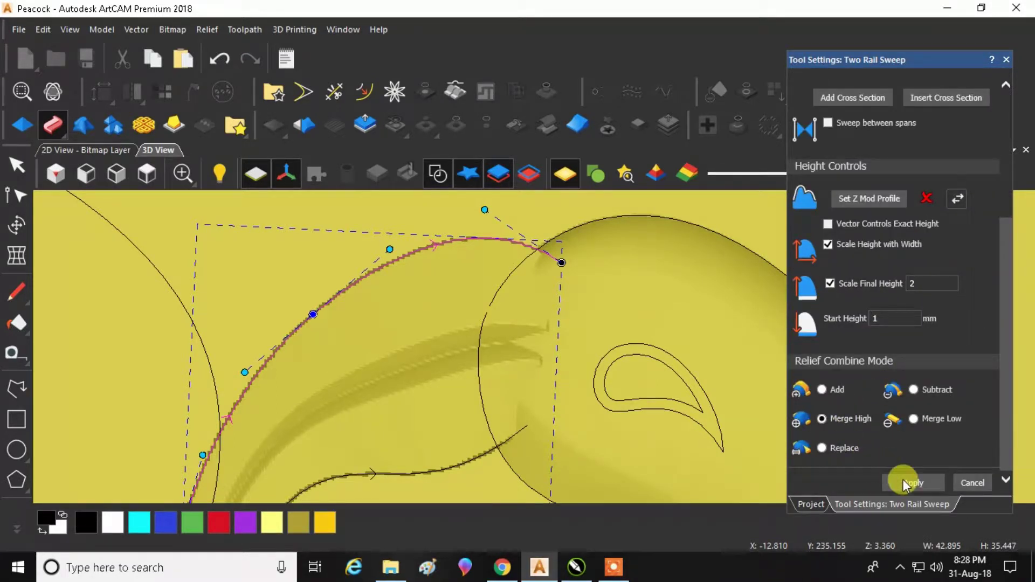
left_click(968, 483)
Hide the vectors to examine the beak and neck relief from a tilted angle, and show them again.
scroll(534, 345, "down", 4)
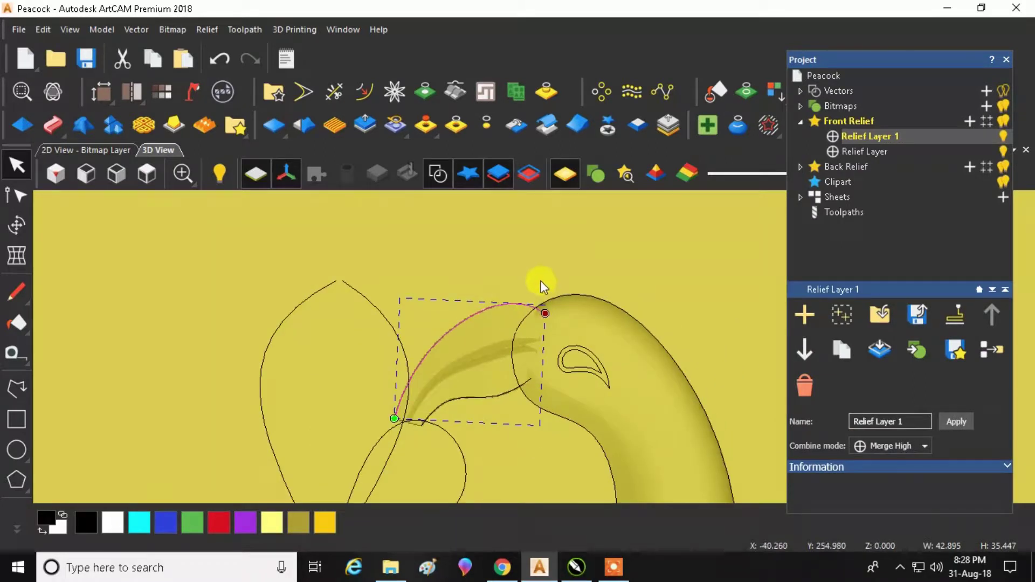
left_click(465, 223)
left_click(438, 172)
scroll(561, 375, "up", 3)
mouse_move(560, 375)
left_mouse_down()
mouse_move(604, 248)
mouse_move(637, 270)
mouse_move(527, 347)
mouse_move(587, 471)
mouse_move(709, 383)
mouse_move(429, 287)
mouse_move(536, 323)
mouse_move(603, 453)
mouse_move(709, 317)
mouse_move(426, 262)
left_mouse_up()
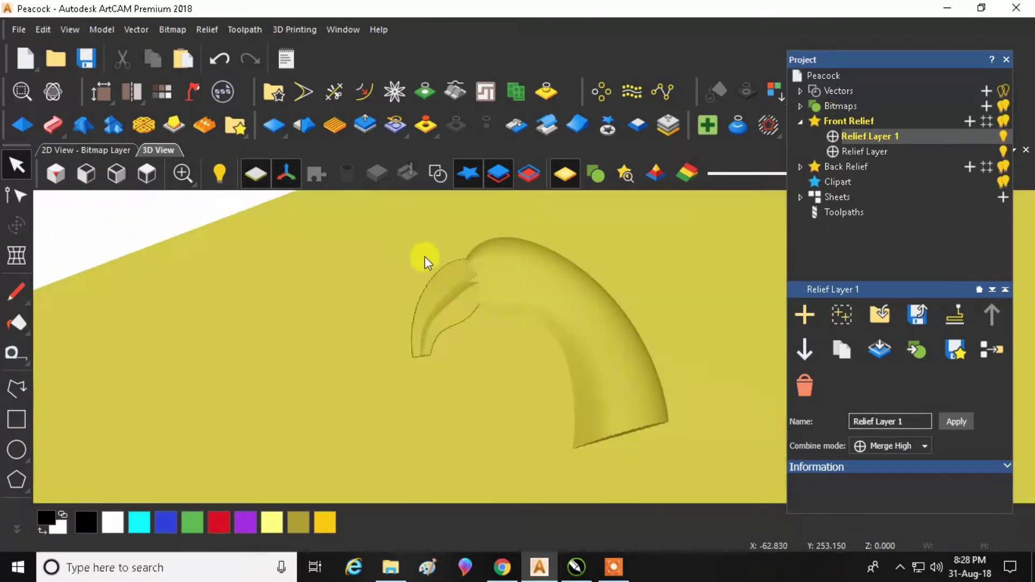
left_click(441, 178)
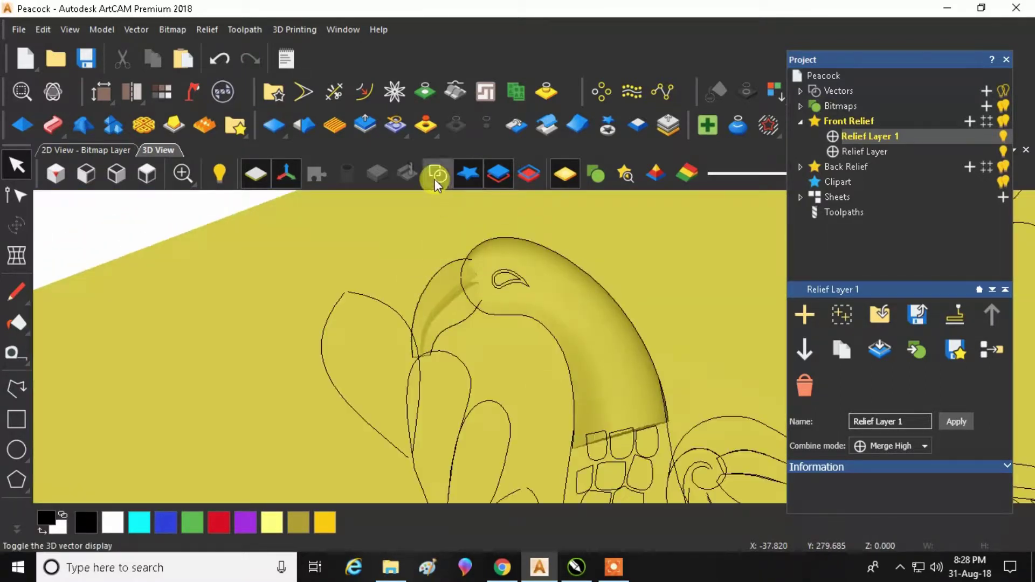
Add a new front relief layer with the Merge High combine mode, switch to the top view and save the model.
left_click(964, 123)
left_click(865, 134)
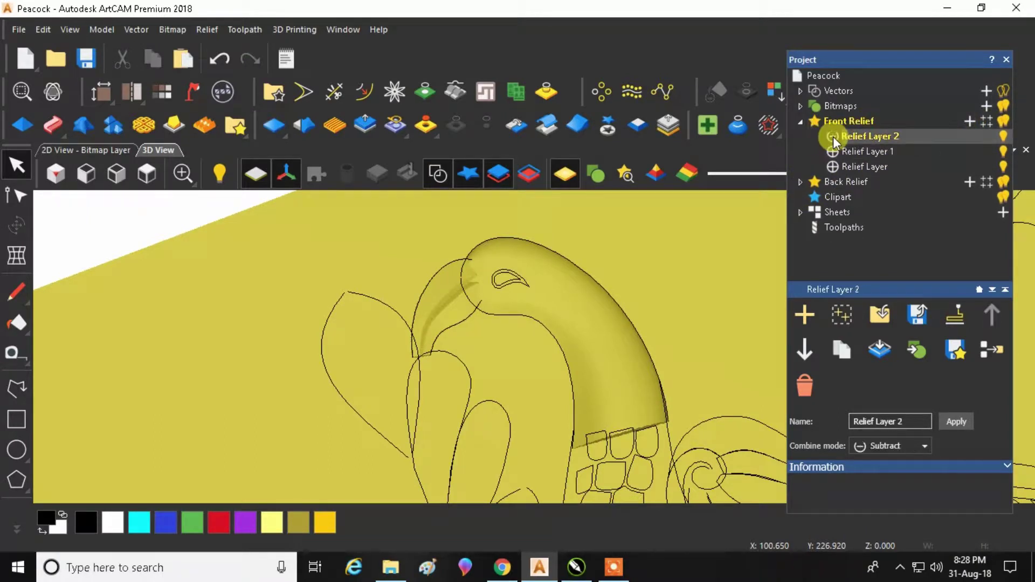
scroll(496, 243, "down", 3)
scroll(538, 370, "up", 4)
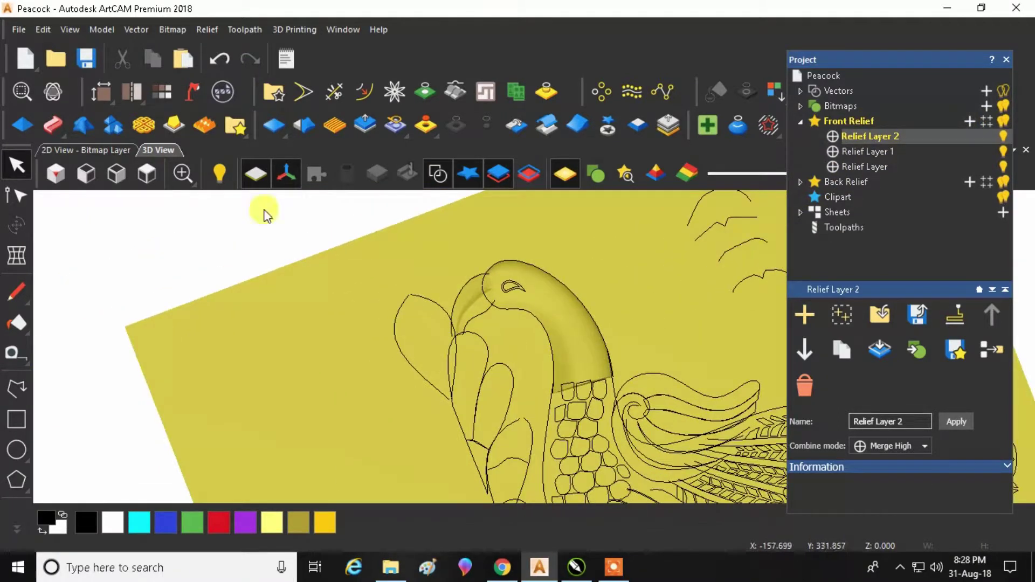
left_click(148, 173)
left_click(86, 58)
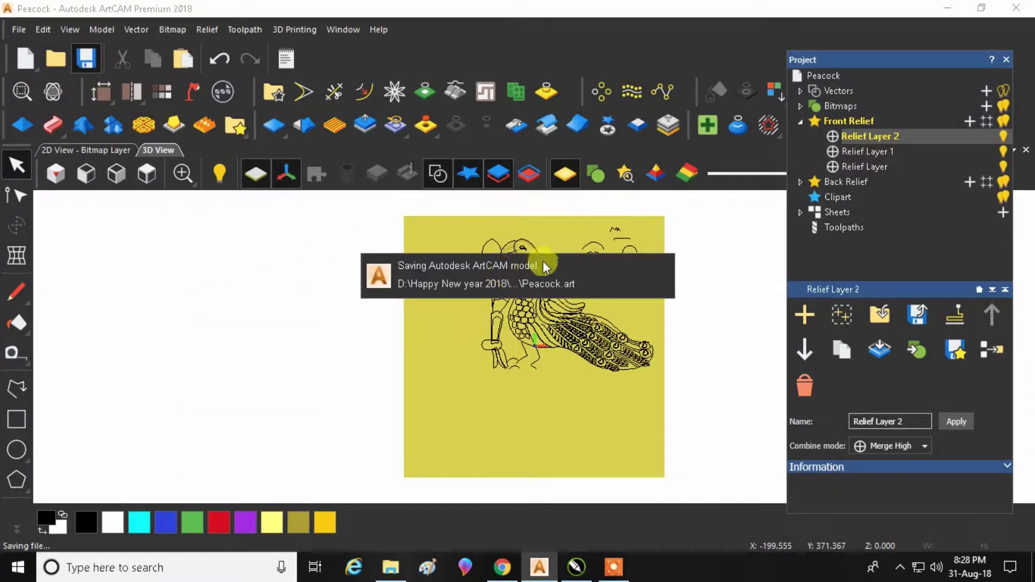
Select the upper and lower outlines of the peacock's body and tail and start a two-rail sweep on them.
scroll(555, 240, "up", 2)
scroll(535, 319, "up", 2)
scroll(522, 241, "down", 3)
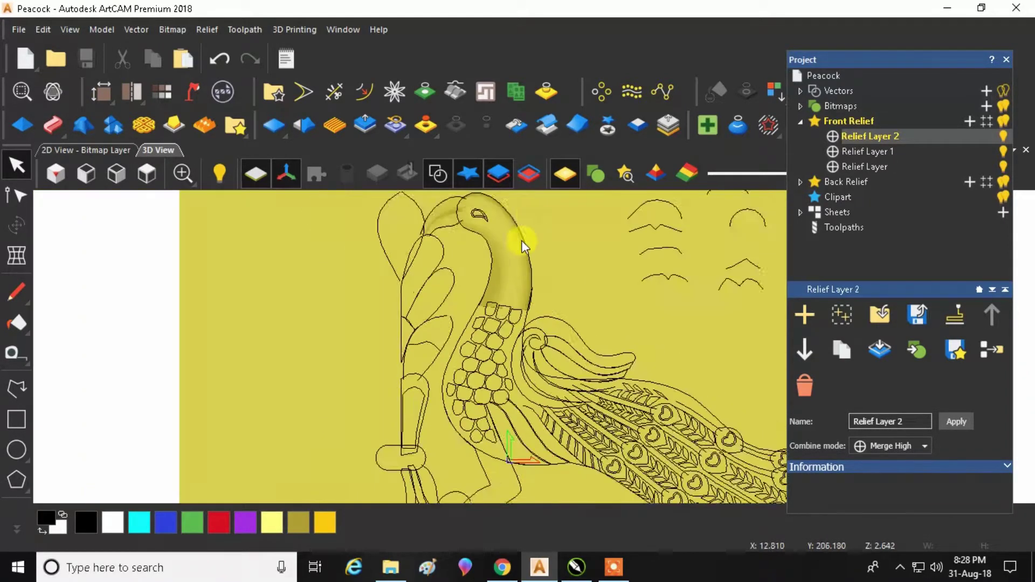
scroll(542, 333, "up", 4)
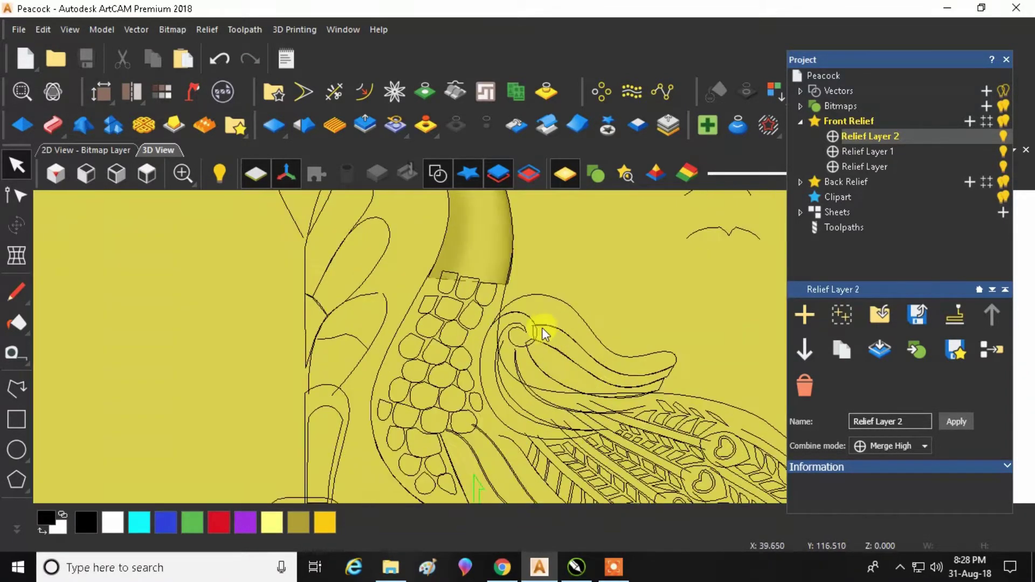
left_click(501, 299)
scroll(434, 228, "down", 1)
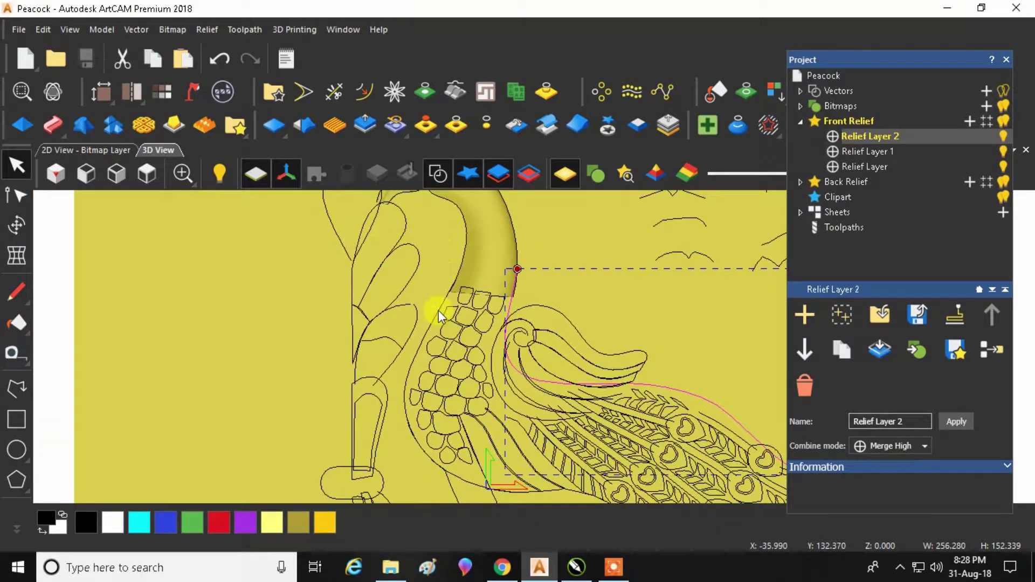
scroll(422, 261, "down", 3)
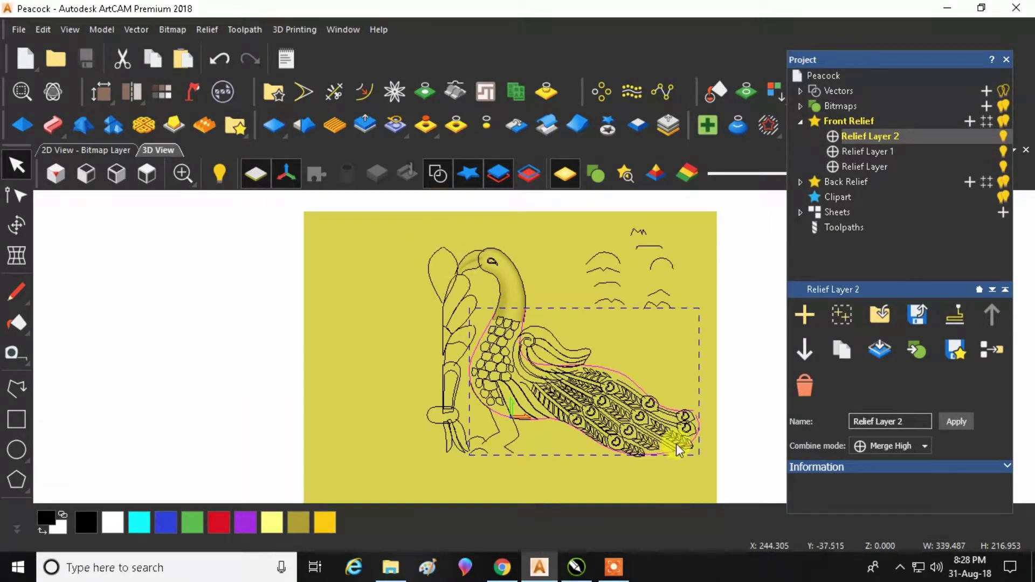
scroll(676, 443, "up", 1)
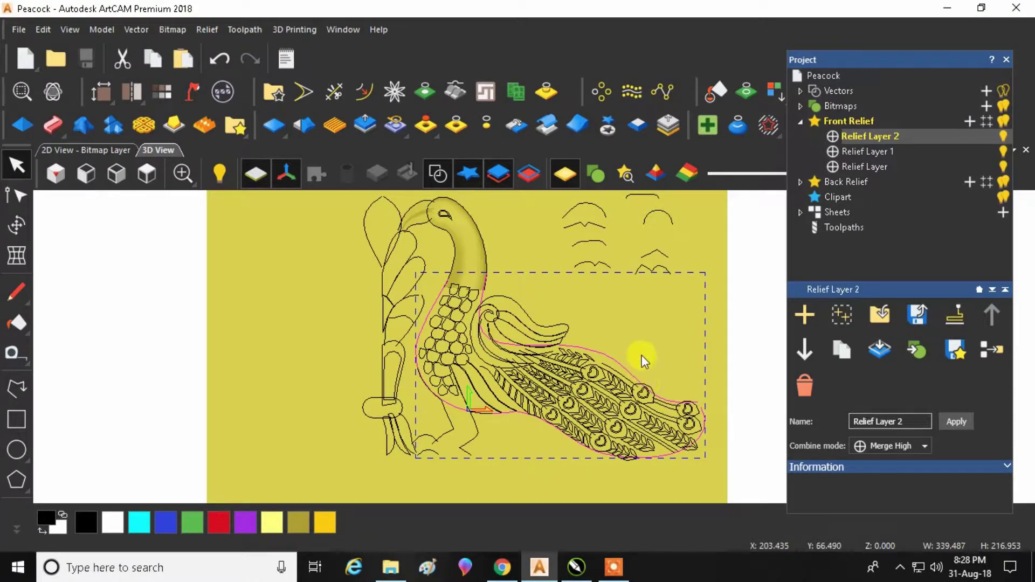
left_click(52, 125)
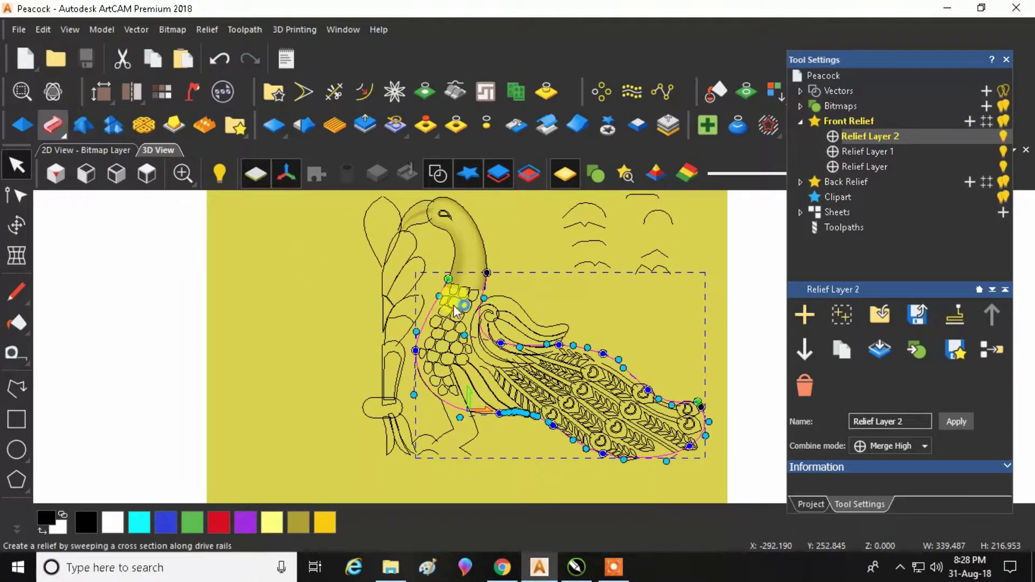
Add the flat-topped profile with rounded ends as the body sweep's cross section and reverse the second drive rail.
scroll(593, 221, "up", 2)
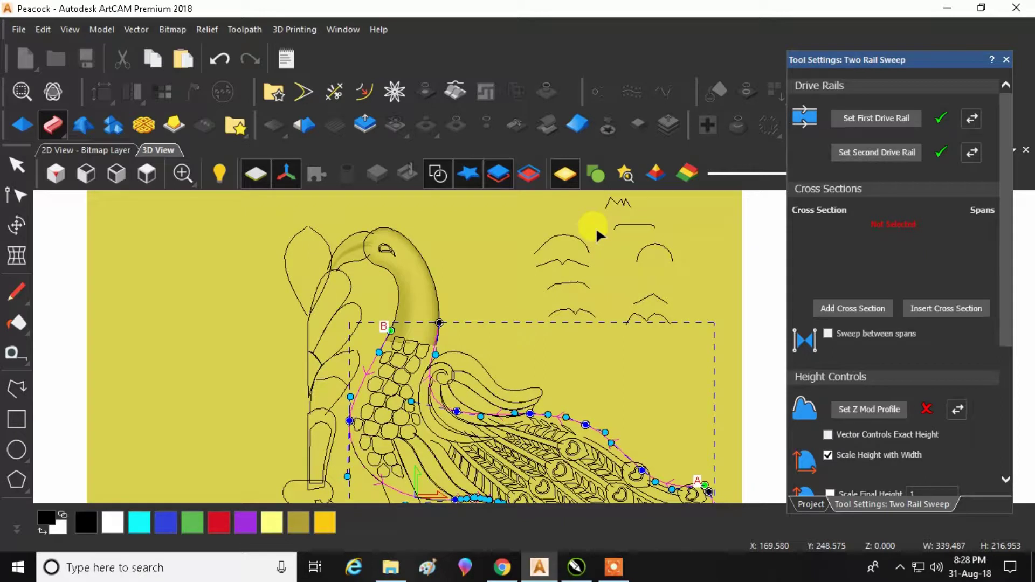
left_click(637, 227)
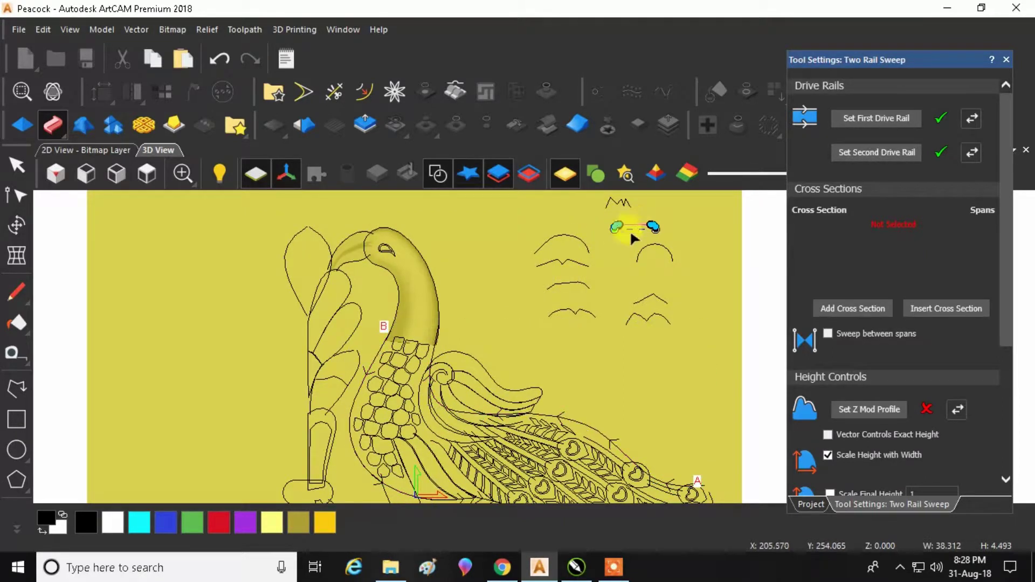
left_click(830, 310)
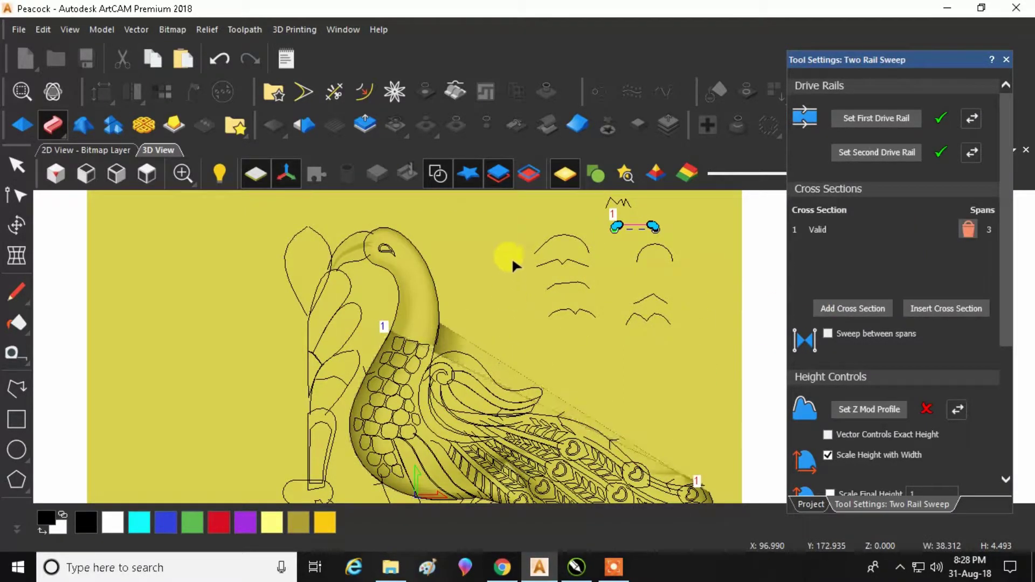
scroll(514, 258, "down", 1)
left_click(962, 153)
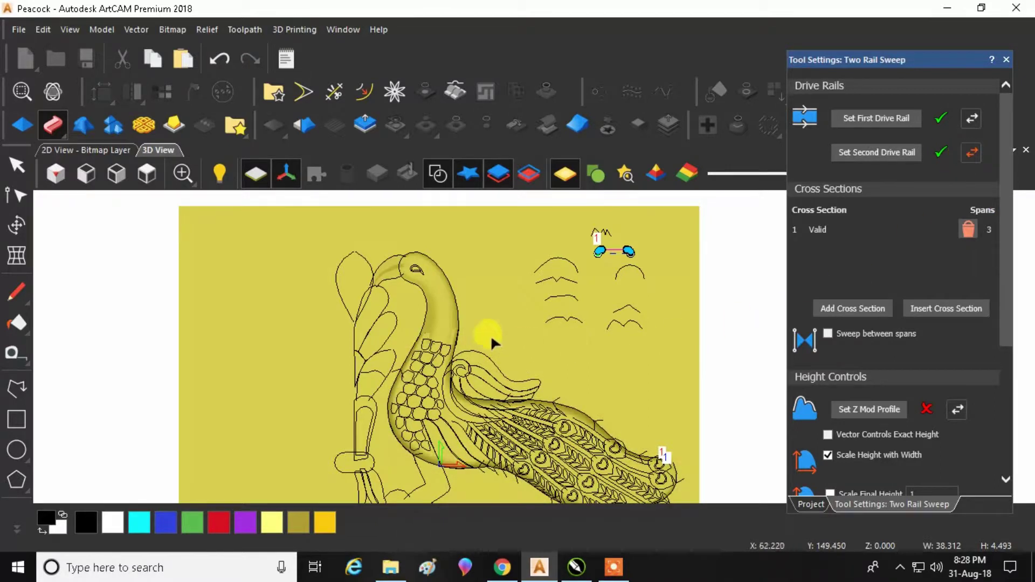
Hide the vectors and examine the body and tail sweep preview from a tilted angle.
scroll(542, 431, "down", 1)
scroll(544, 404, "up", 2)
left_click(438, 175)
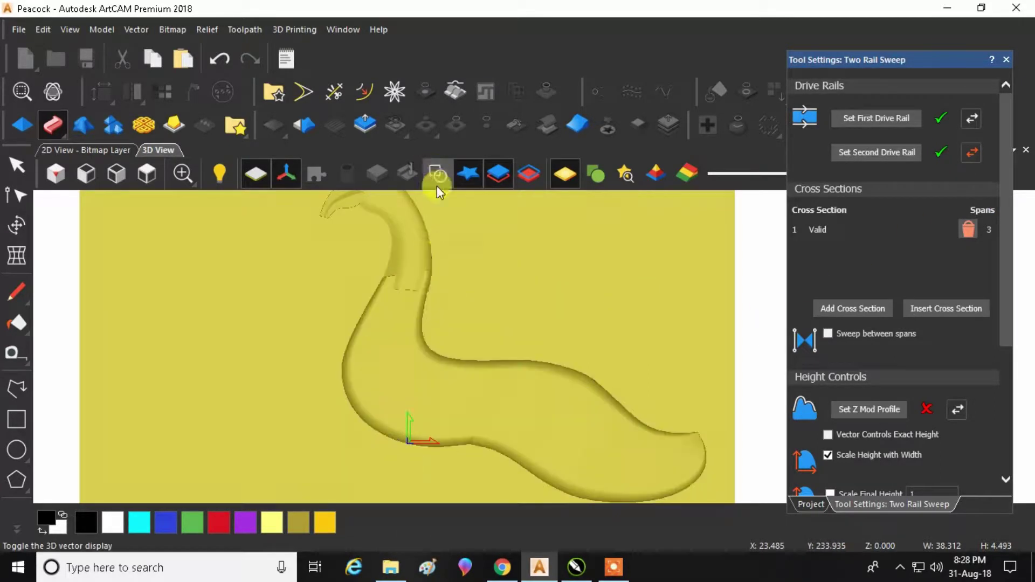
left_click_drag(525, 372, 435, 251)
left_click_drag(484, 434, 668, 410)
Check the peacock's body and tail in the CorelDRAW reference photo and return to the sweep preview in ArtCAM.
mouse_move(576, 567)
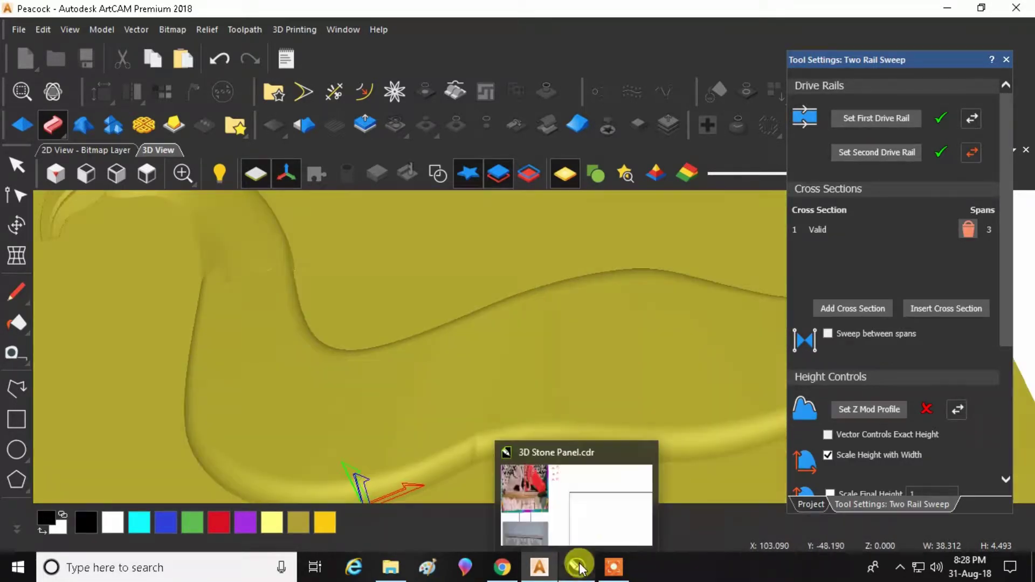
left_click(561, 504)
scroll(576, 407, "up", 4)
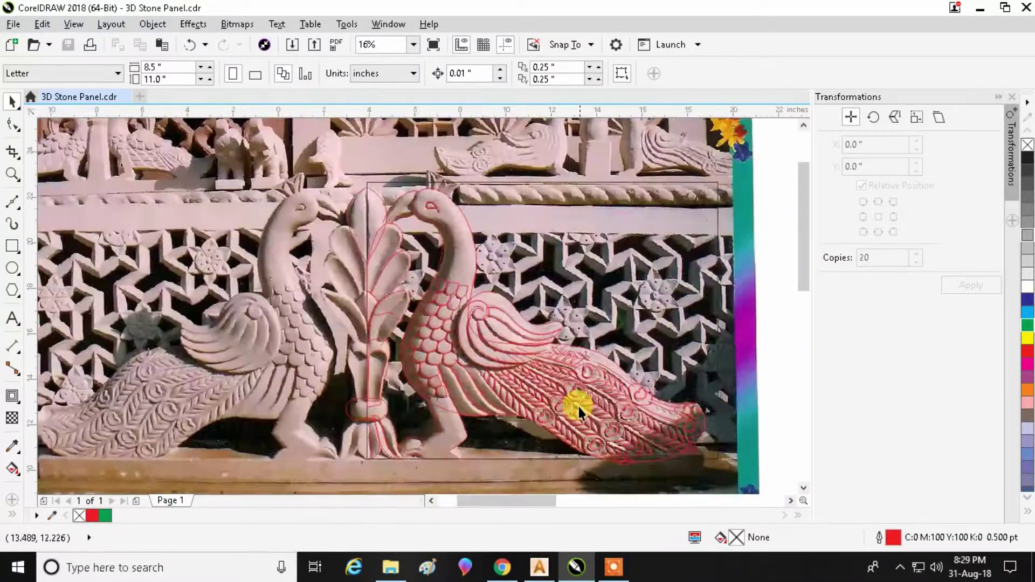
scroll(561, 478, "down", 4)
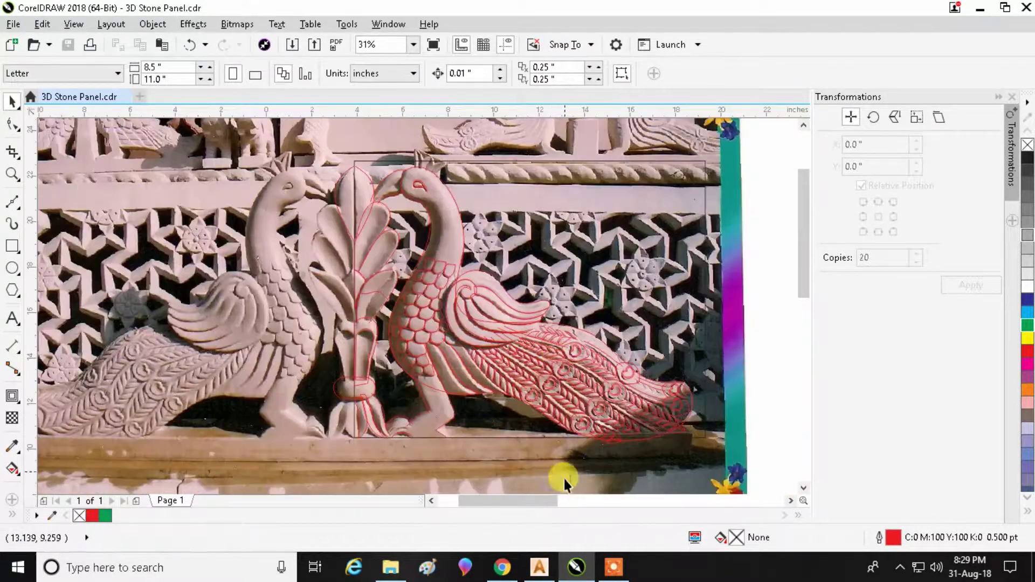
left_click(539, 566)
left_click_drag(497, 355, 502, 403)
Show the vectors again, move the lower rail's kinked node slightly outward where the belly meets the tail, and smooth it.
left_click(437, 180)
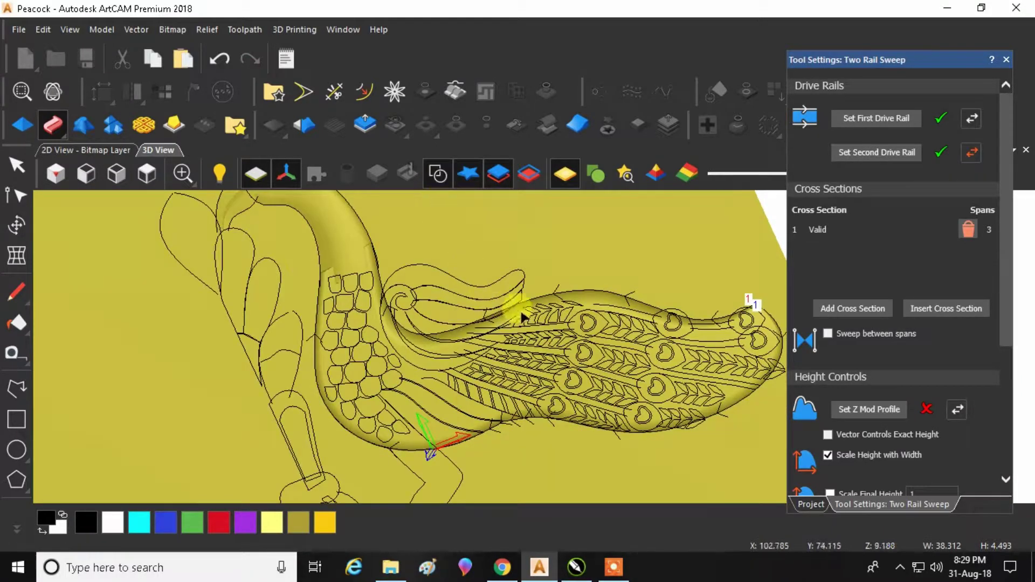
scroll(534, 299, "up", 2)
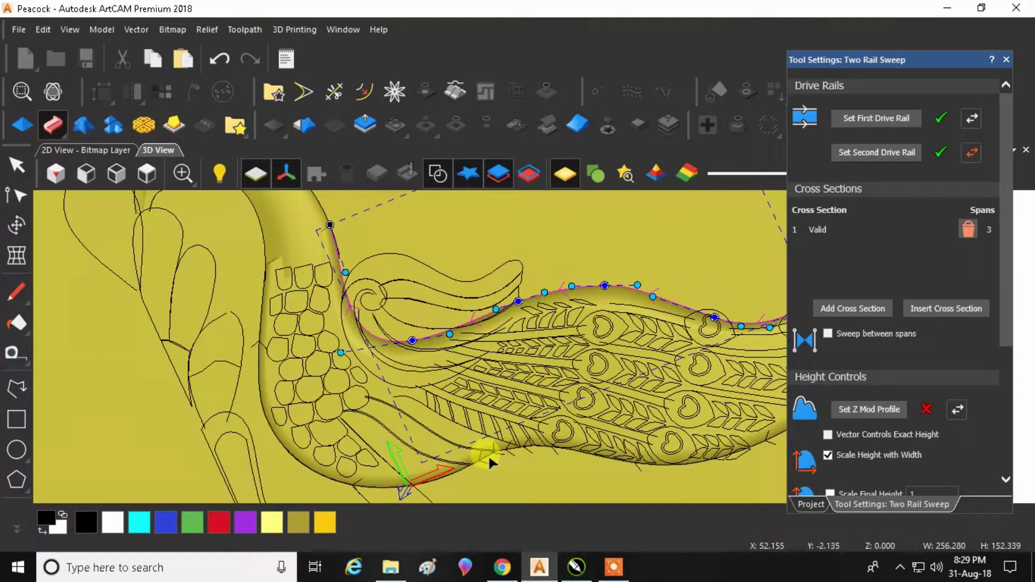
scroll(483, 454, "up", 5)
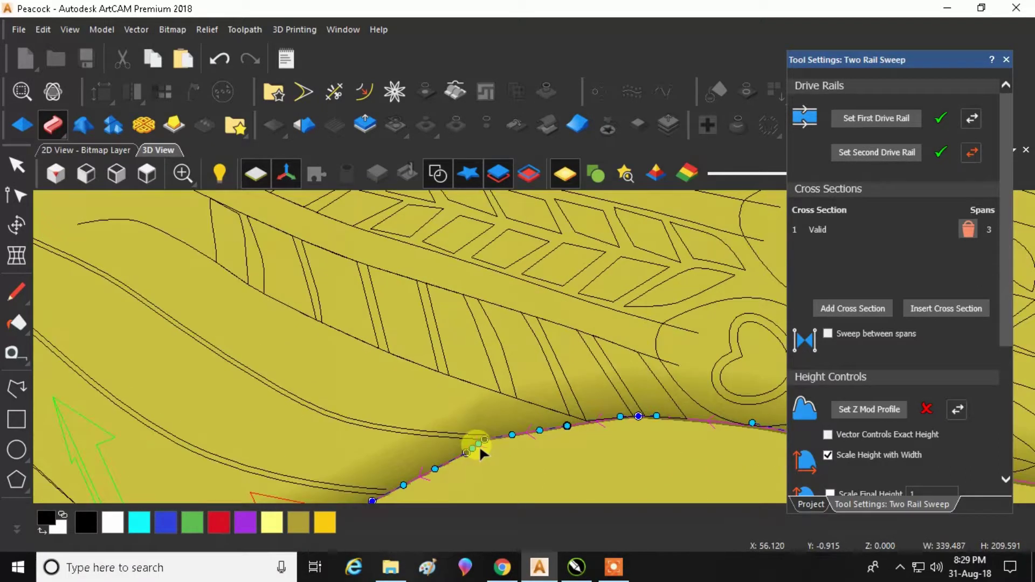
scroll(479, 447, "up", 3)
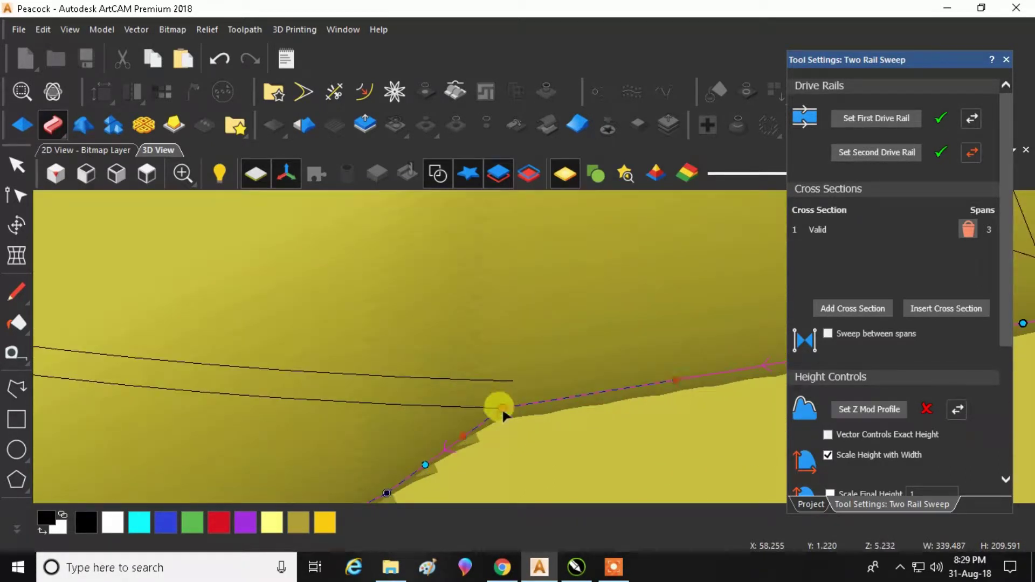
left_click_drag(503, 409, 505, 423)
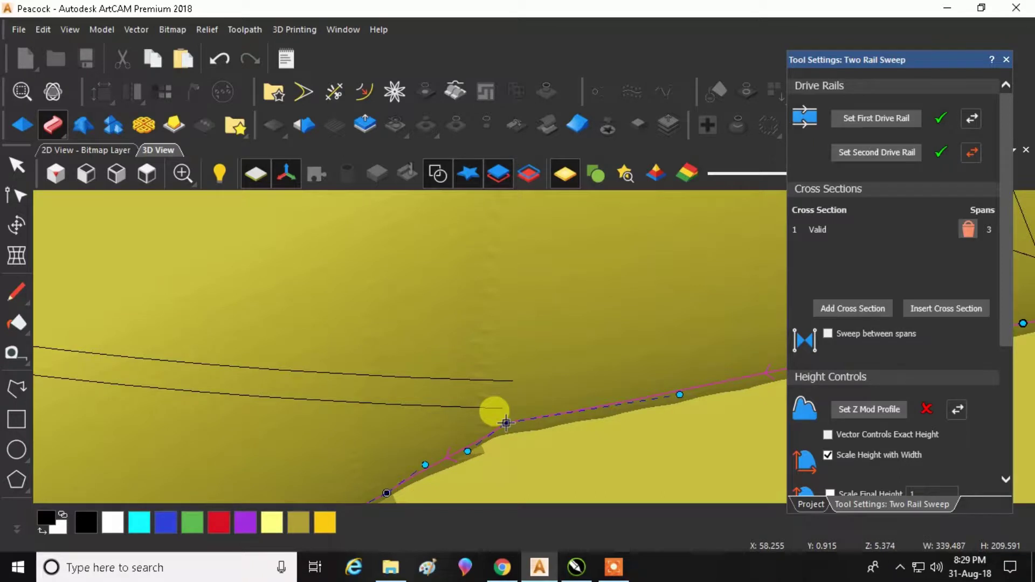
key("s")
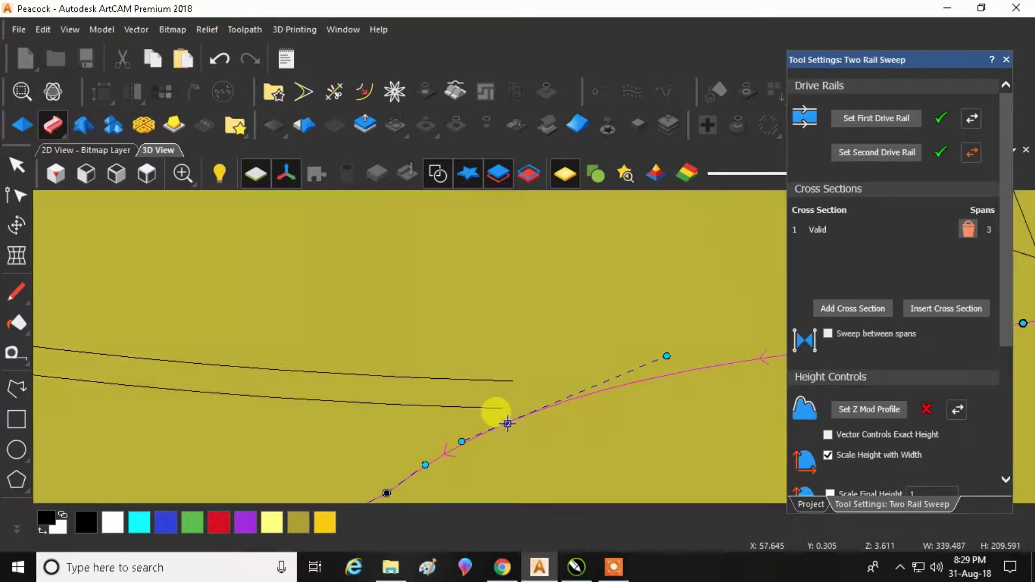
Examine the body and tail sweep along both rails, tilted and from the top, and locate the cross-section profiles.
scroll(509, 429, "down", 6)
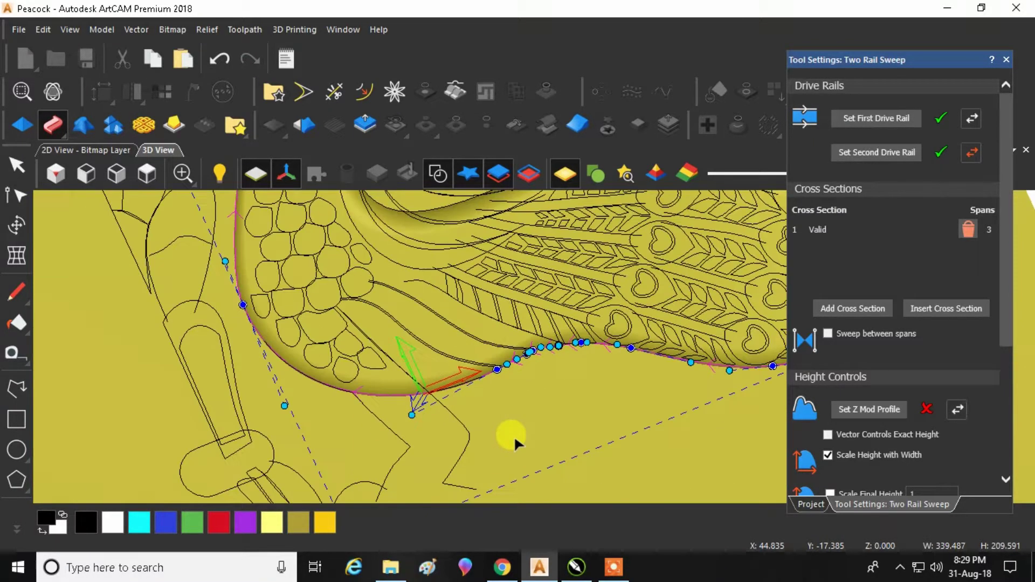
scroll(696, 267, "up", 5)
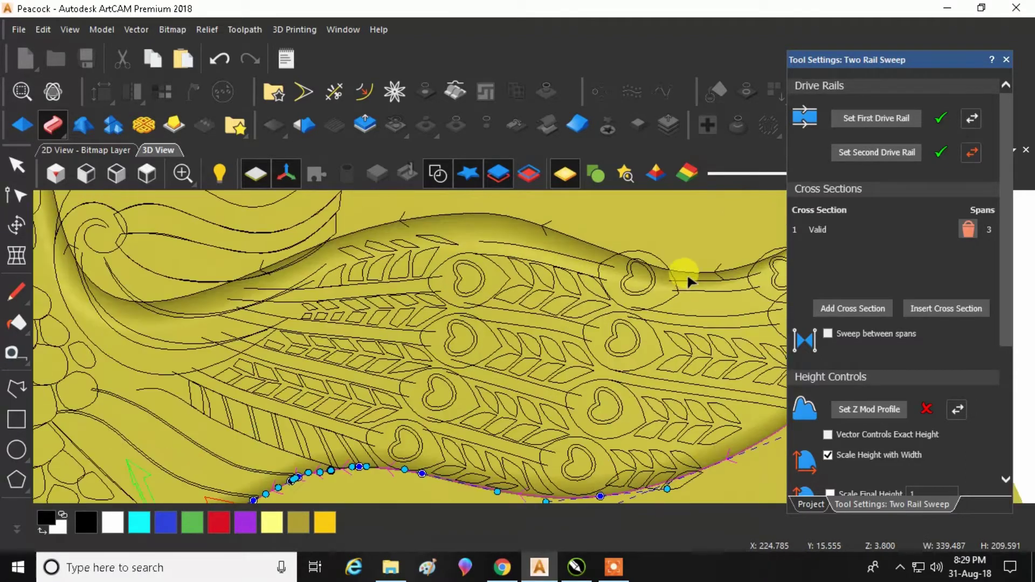
scroll(634, 299, "down", 5)
left_click_drag(635, 300, 429, 254)
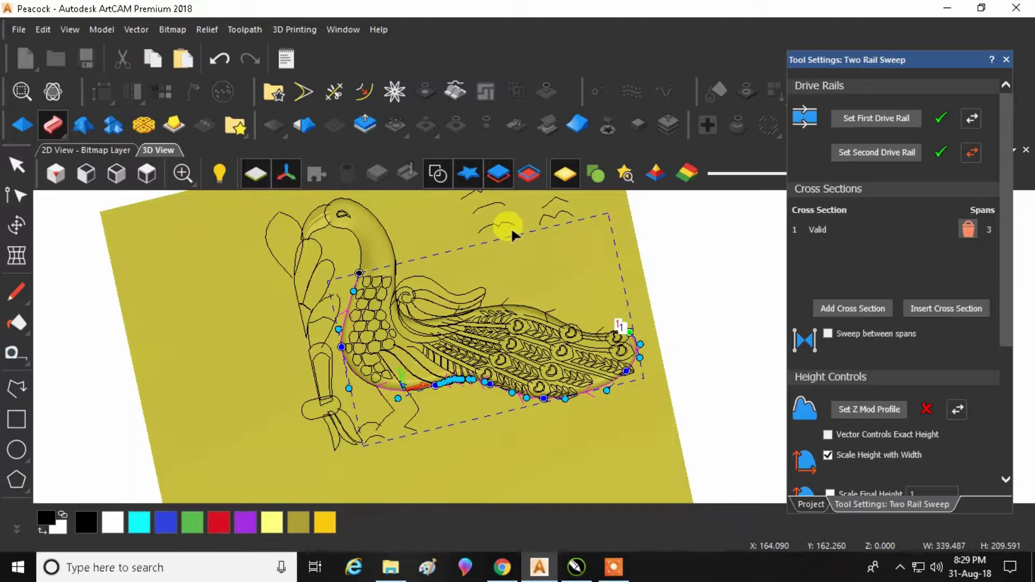
left_click_drag(549, 415, 514, 221)
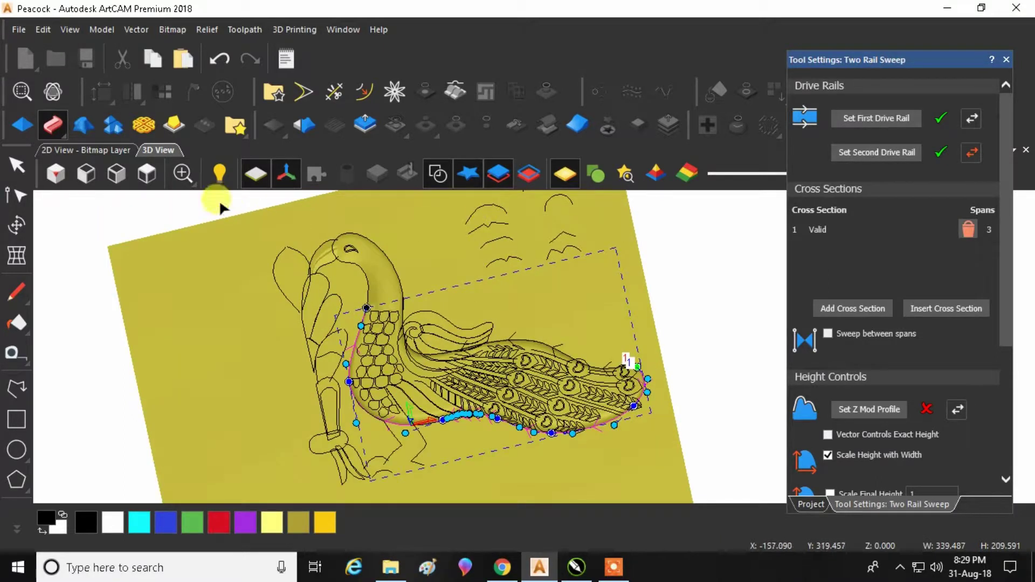
left_click(146, 174)
scroll(593, 277, "up", 2)
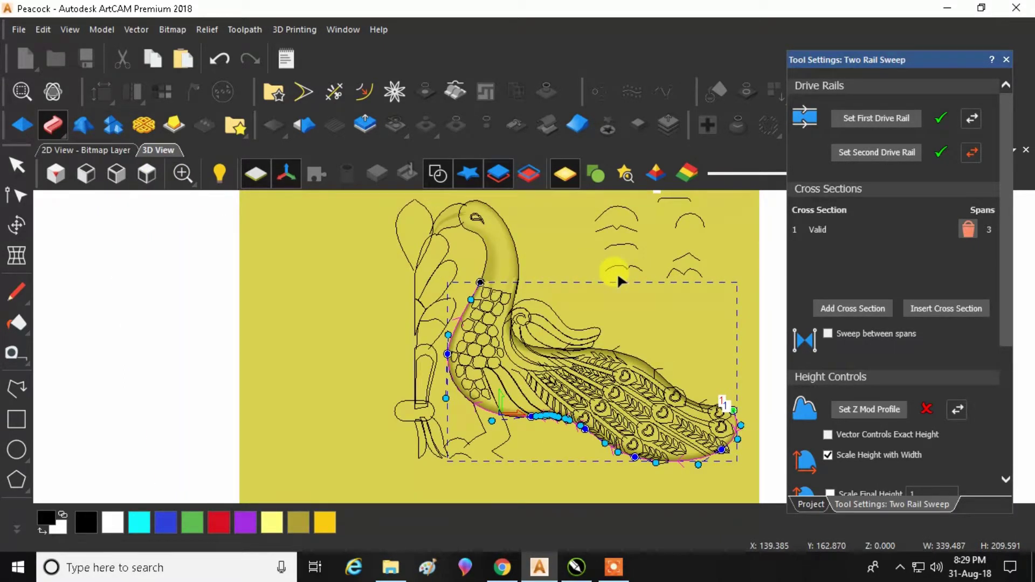
scroll(620, 272, "up", 1)
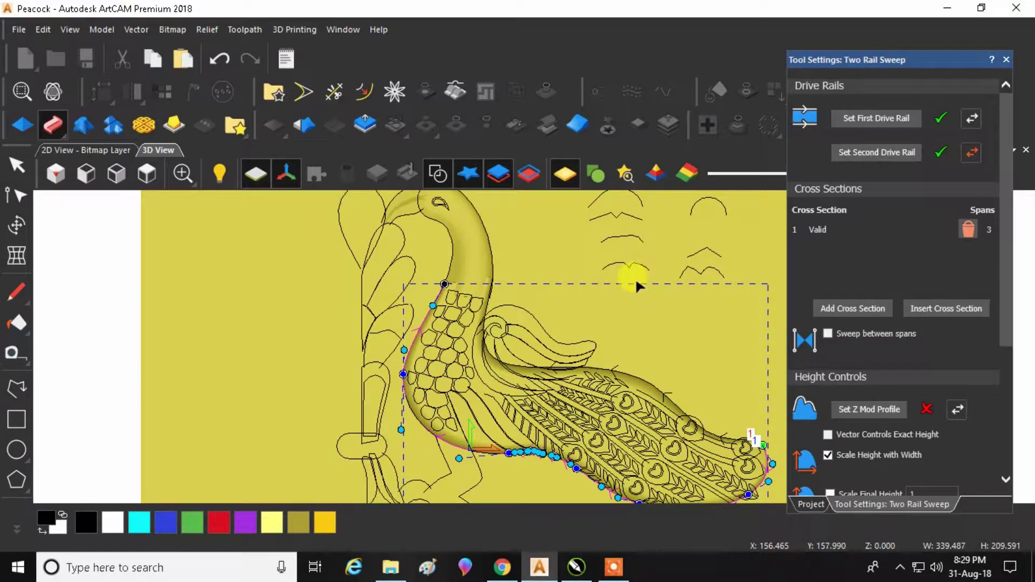
scroll(670, 238, "down", 1)
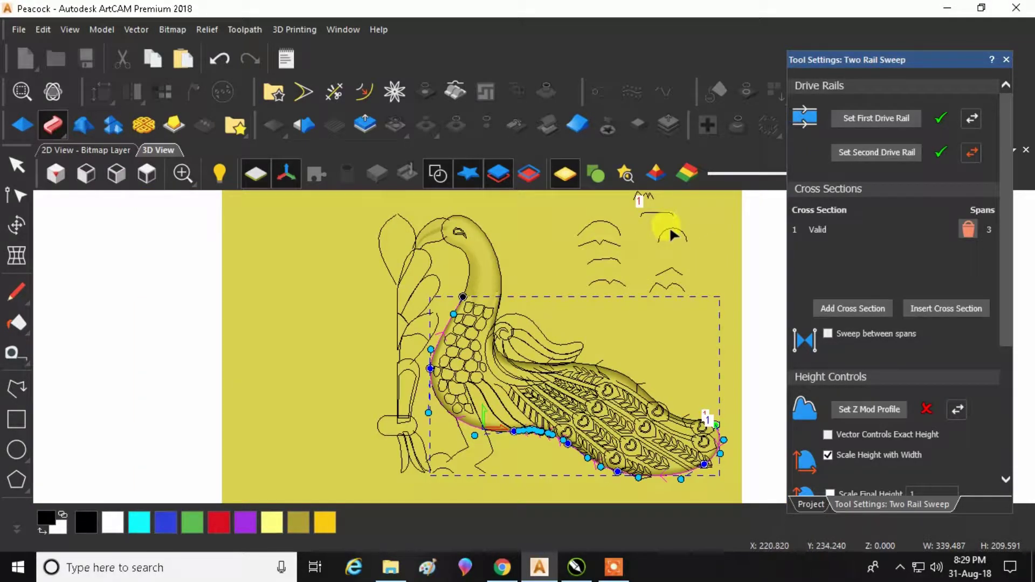
left_click(671, 236)
left_click(832, 308)
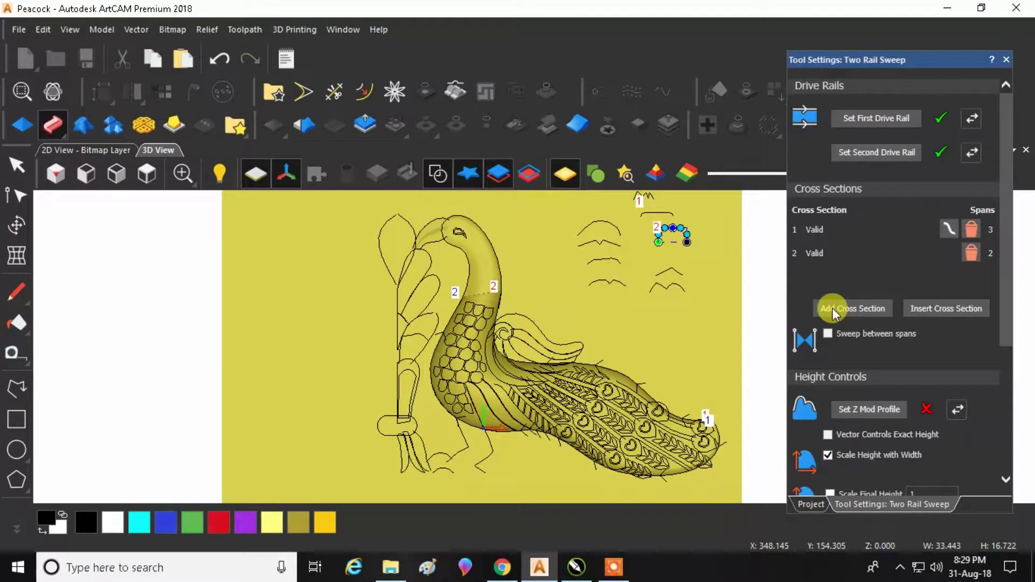
left_click(971, 257)
Add the wide, shallow arch profile as the body sweep's second cross section at the neck end.
scroll(599, 235, "up", 1)
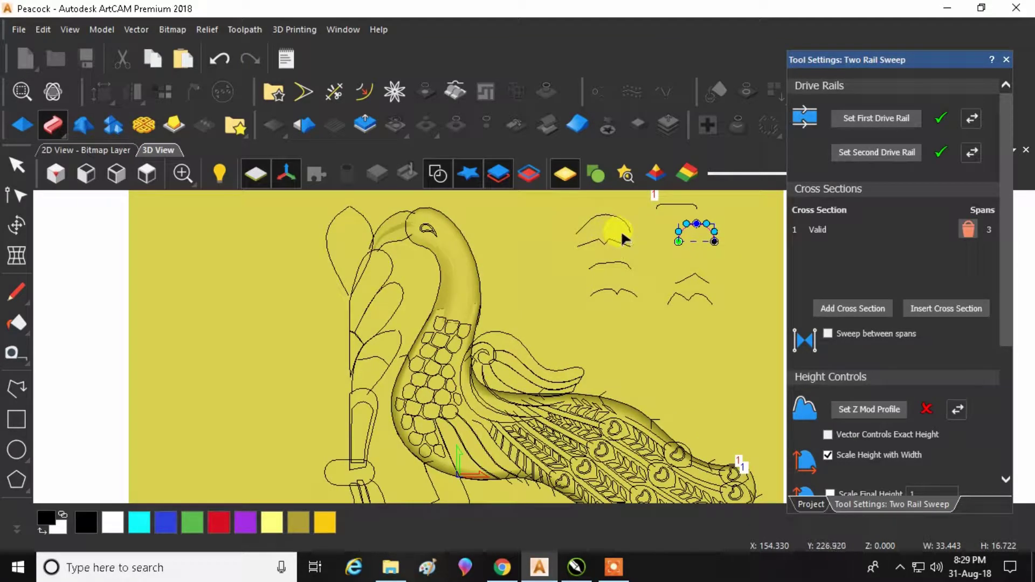
left_click(596, 216)
left_click(852, 308)
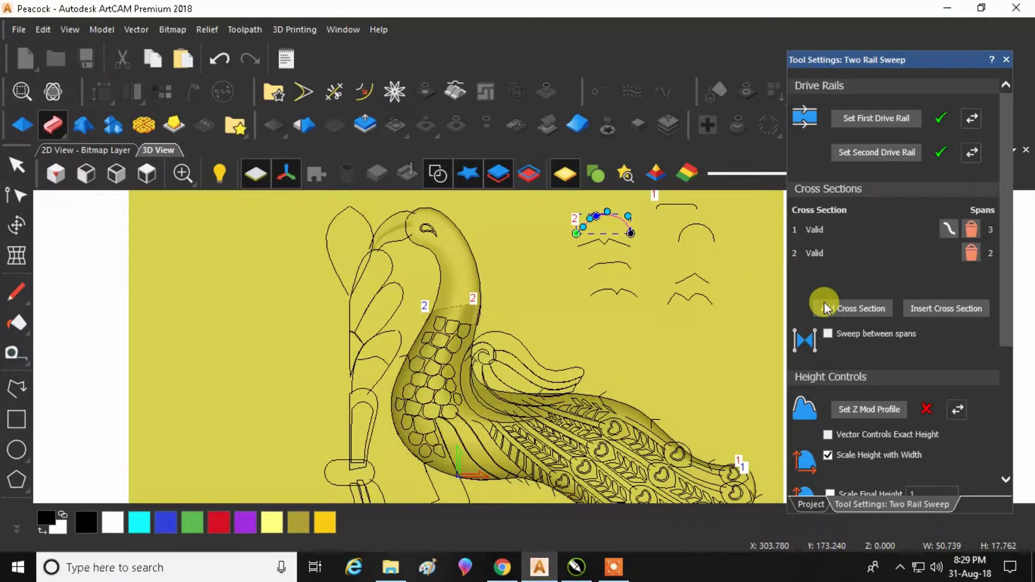
scroll(477, 322, "up", 1)
scroll(477, 322, "up", 1)
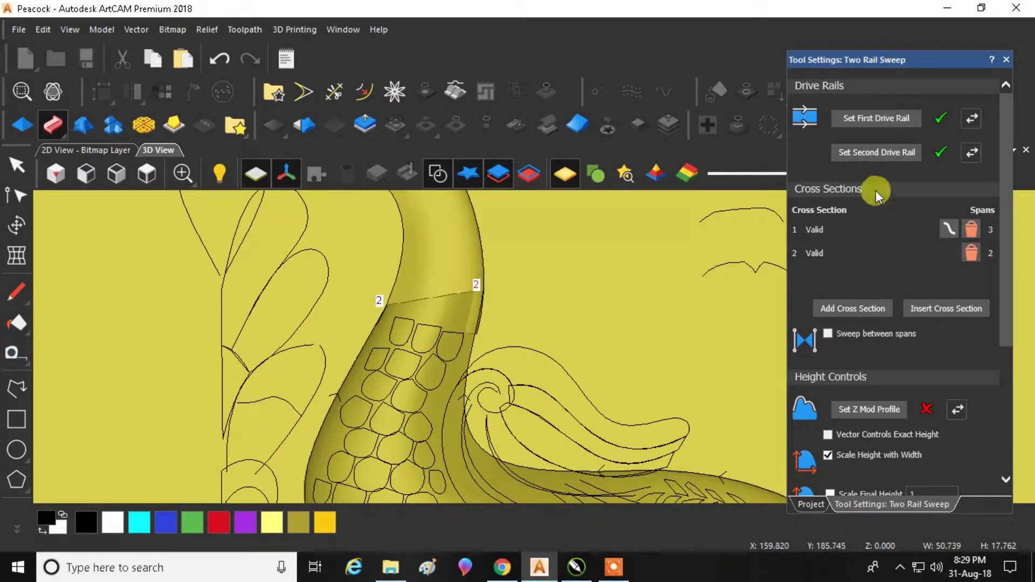
Enable final height scaling for the body sweep and set it to 10.
mouse_move(474, 316)
left_mouse_down()
mouse_move(442, 353)
mouse_move(463, 421)
mouse_move(487, 384)
mouse_move(467, 257)
mouse_move(575, 308)
left_mouse_up()
scroll(842, 348, "down", 3)
left_click(830, 366)
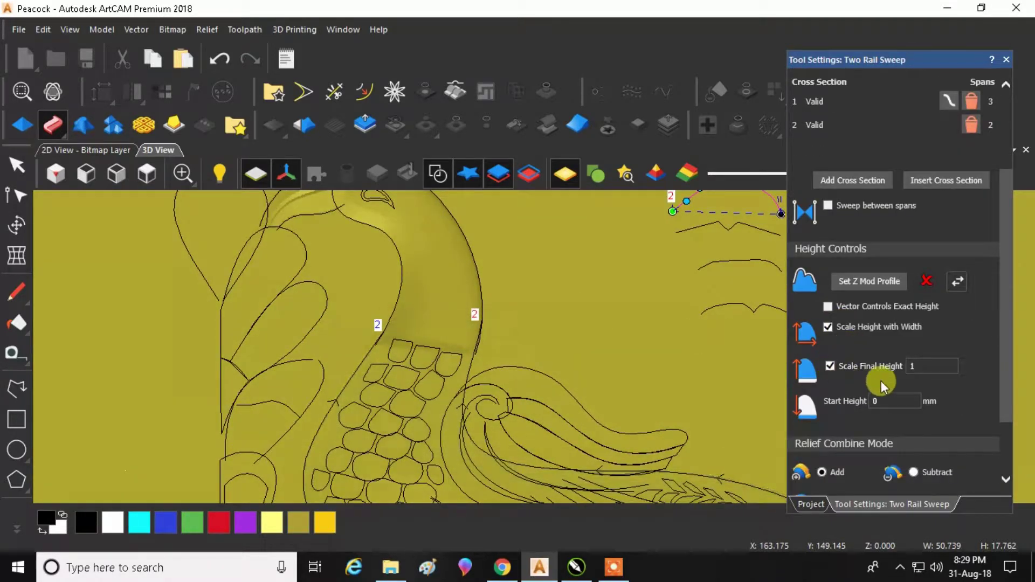
type("10")
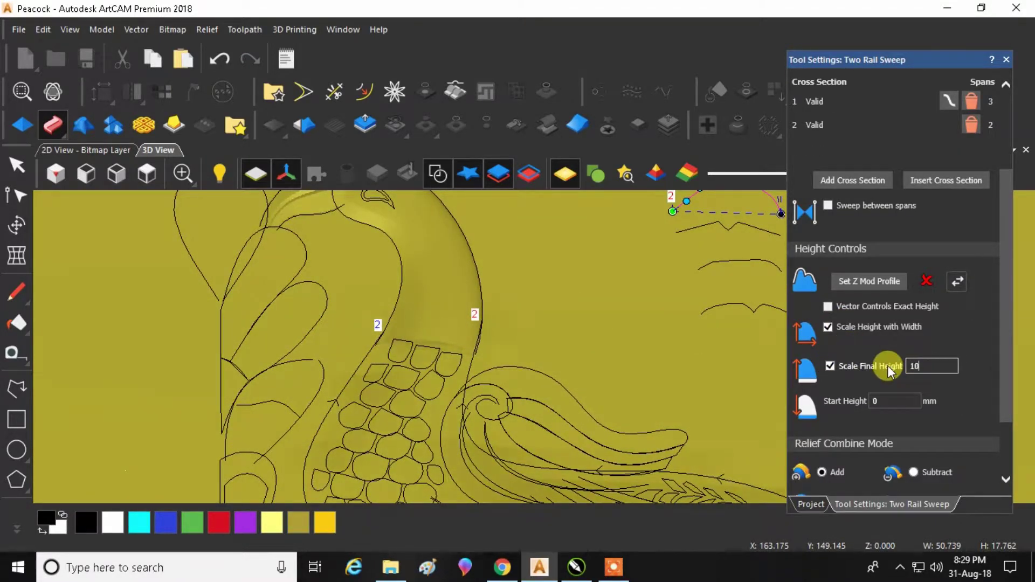
scroll(492, 335, "down", 3)
scroll(485, 426, "up", 3)
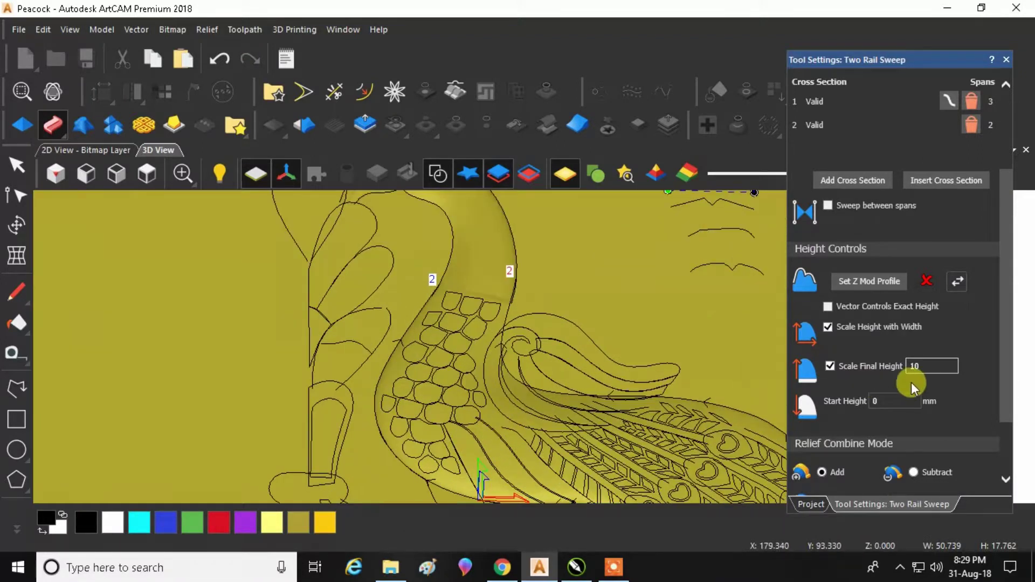
key("Return")
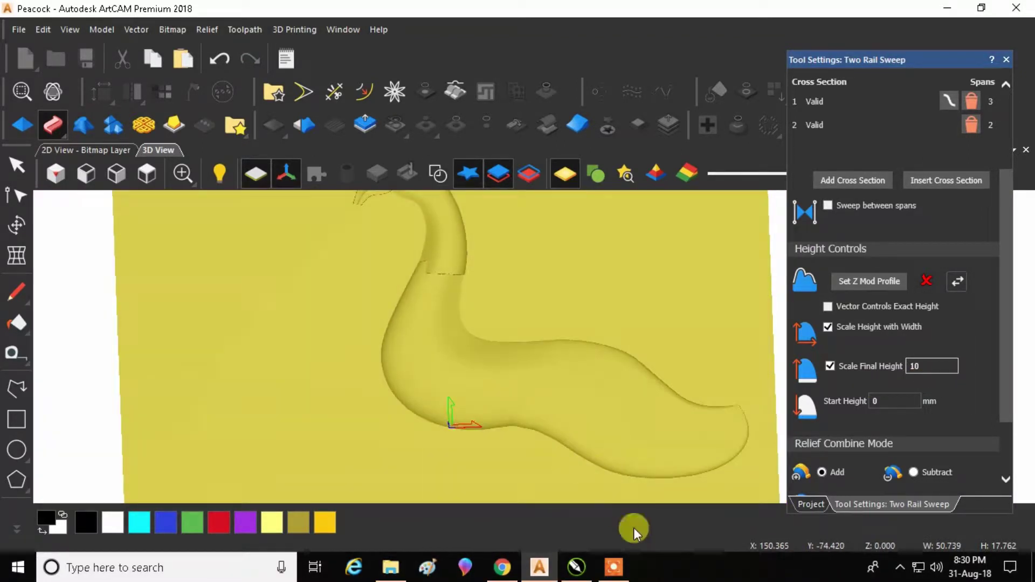
left_click(613, 566)
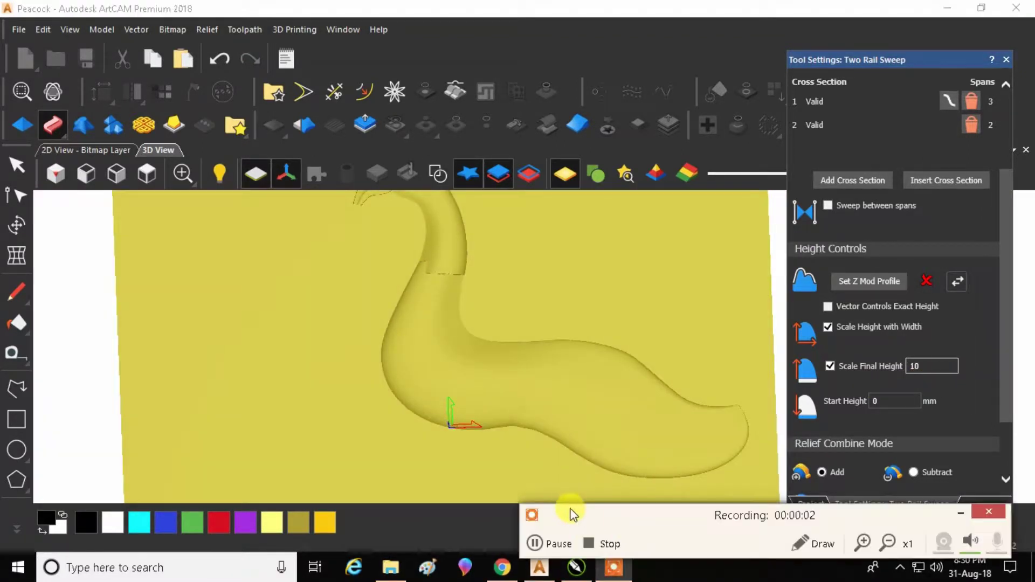
left_click(536, 545)
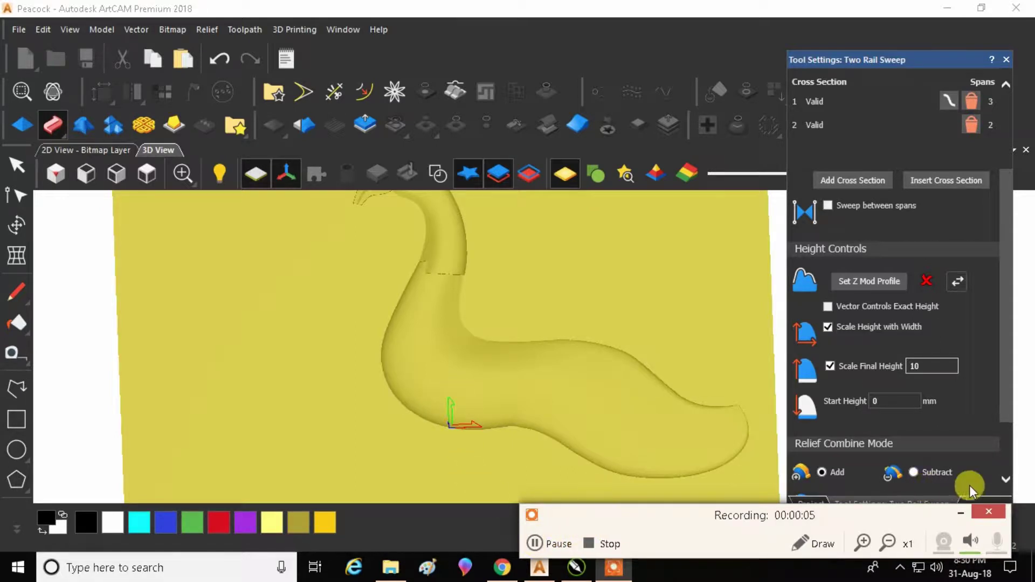
left_click(959, 512)
Inspect the neck joint, remove the body sweep's second cross section, show the vectors again and leave the two-rail sweep.
scroll(463, 328, "up", 6)
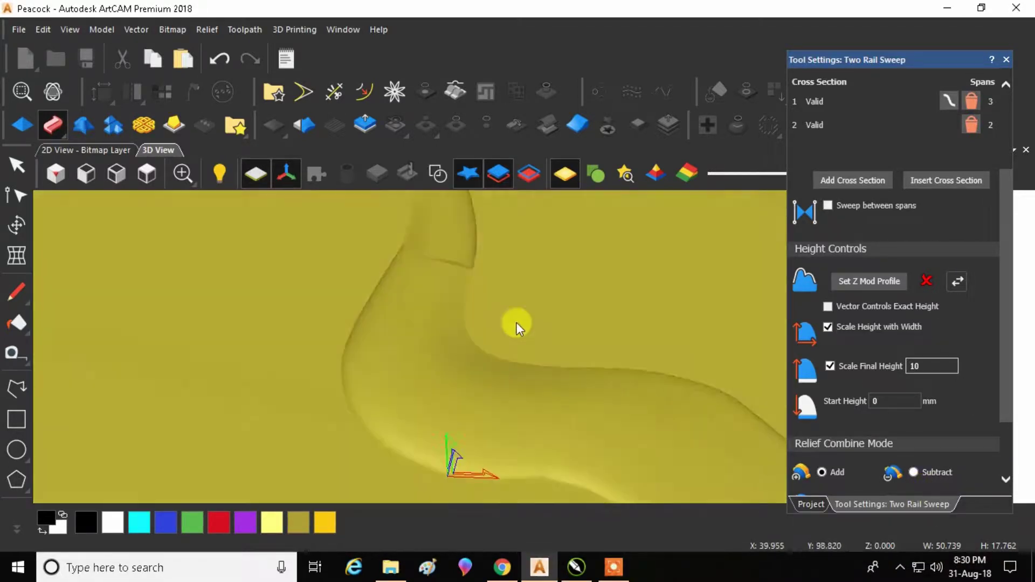
scroll(470, 327, "down", 3)
scroll(476, 296, "up", 5)
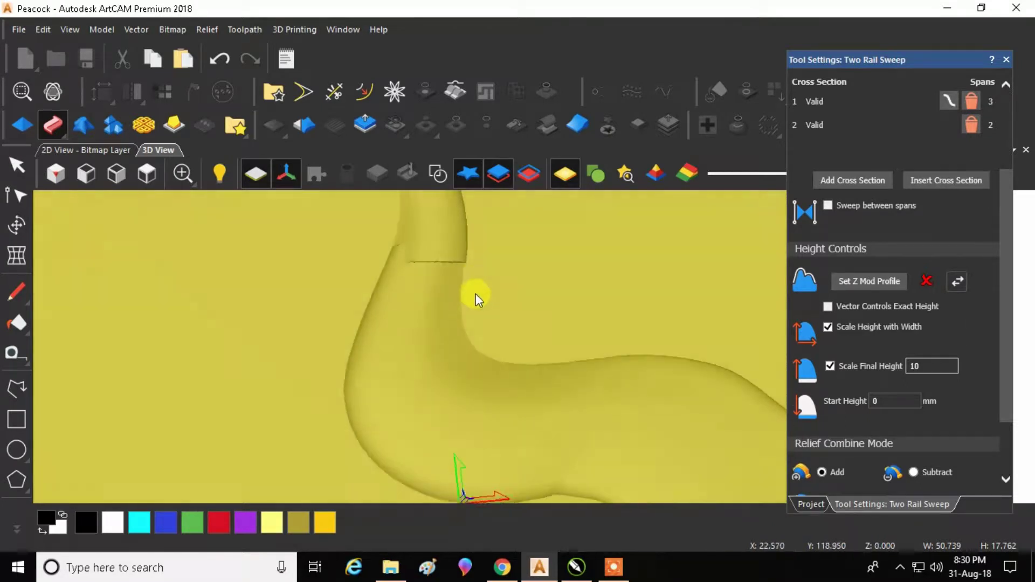
scroll(915, 262, "up", 3)
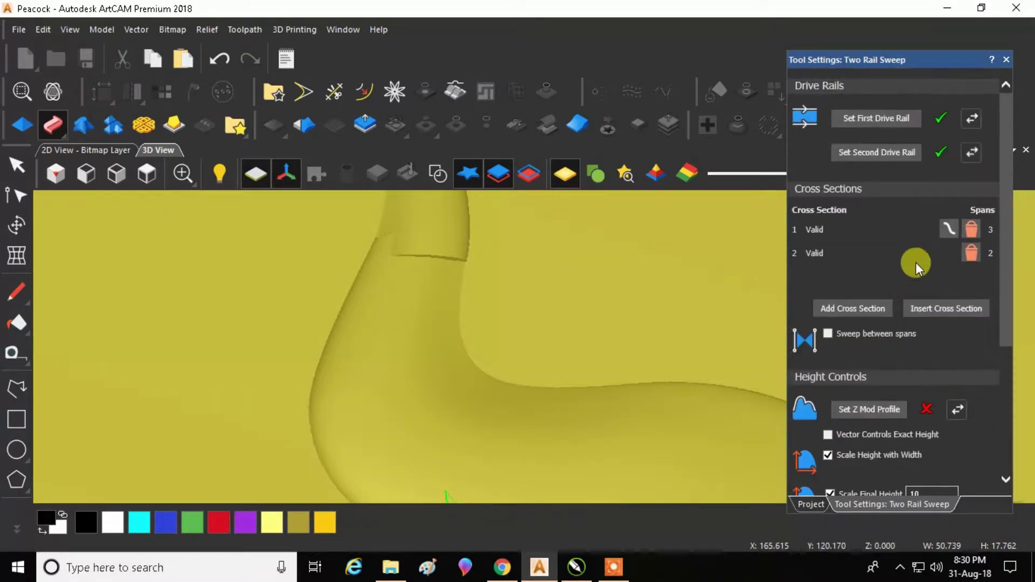
left_click(972, 253)
left_click(438, 173)
scroll(389, 353, "down", 3)
scroll(670, 231, "up", 4)
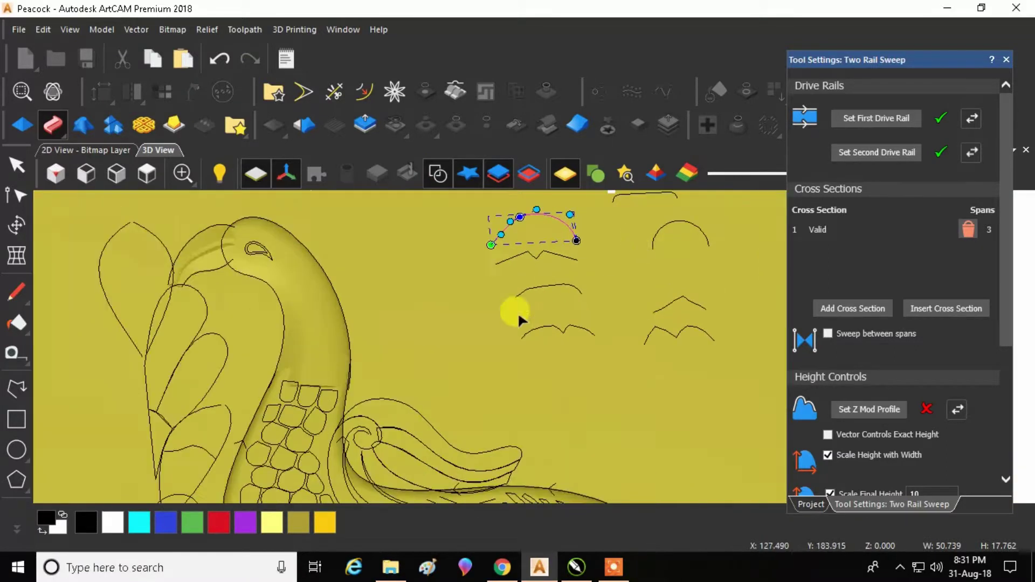
left_click(149, 173)
left_click(16, 163)
Create a copy of the wide arch profile mirrored horizontally about its left edge, keeping the original.
scroll(598, 240, "up", 5)
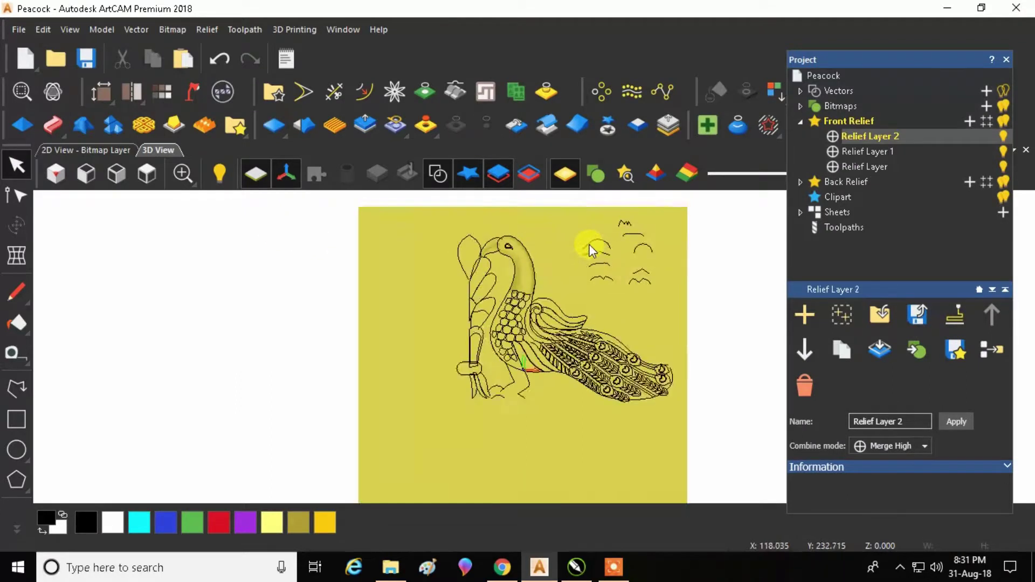
left_click_drag(826, 60, 859, 168)
left_click(827, 125)
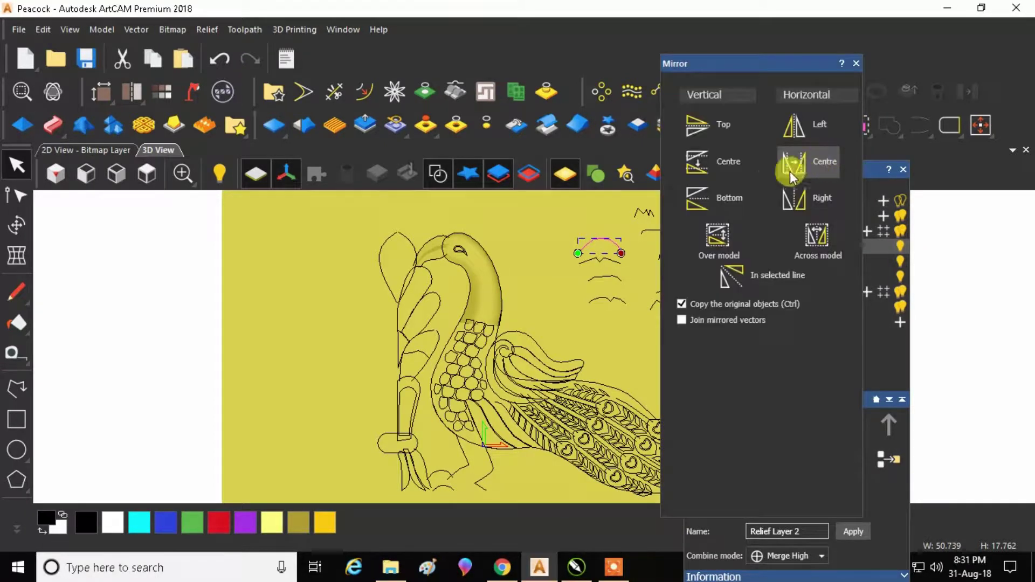
left_click(814, 124)
left_click(856, 64)
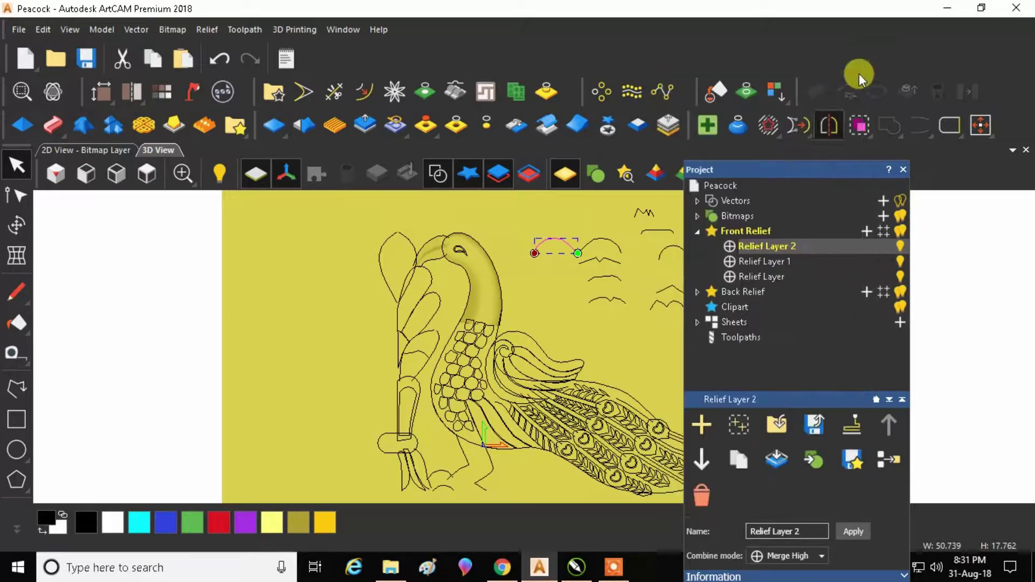
left_click_drag(839, 167, 911, 41)
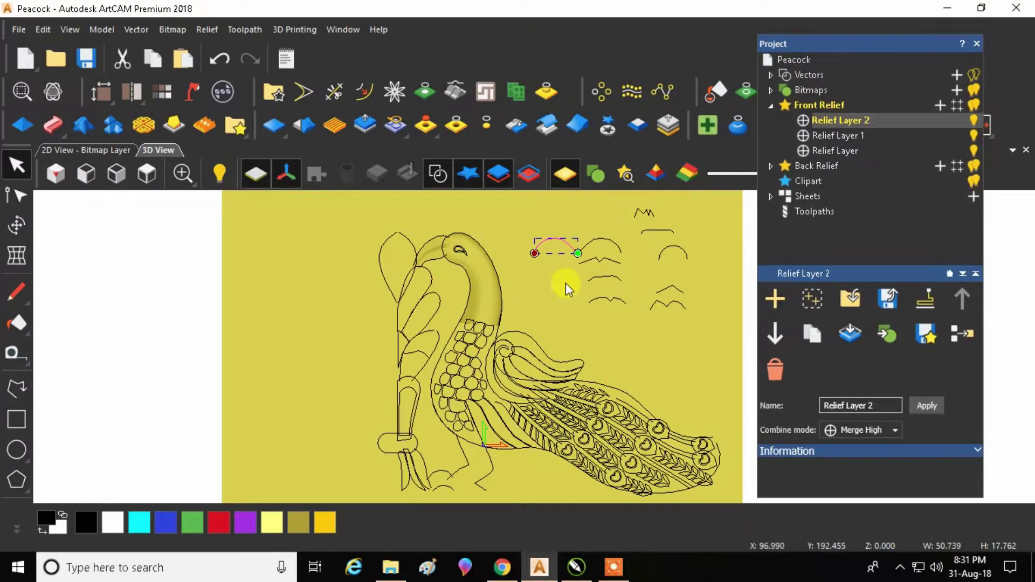
Start a new two-rail sweep on Relief Layer 2 with the upper and lower body outlines as its drive rails.
left_click(555, 325)
scroll(589, 391, "up", 2)
left_click(593, 382)
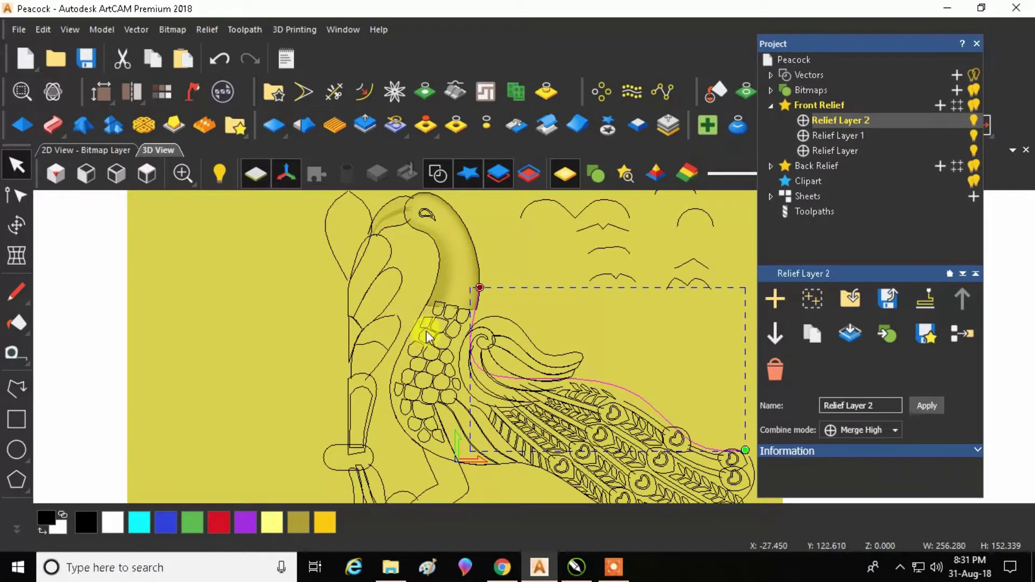
scroll(426, 331, "up", 1)
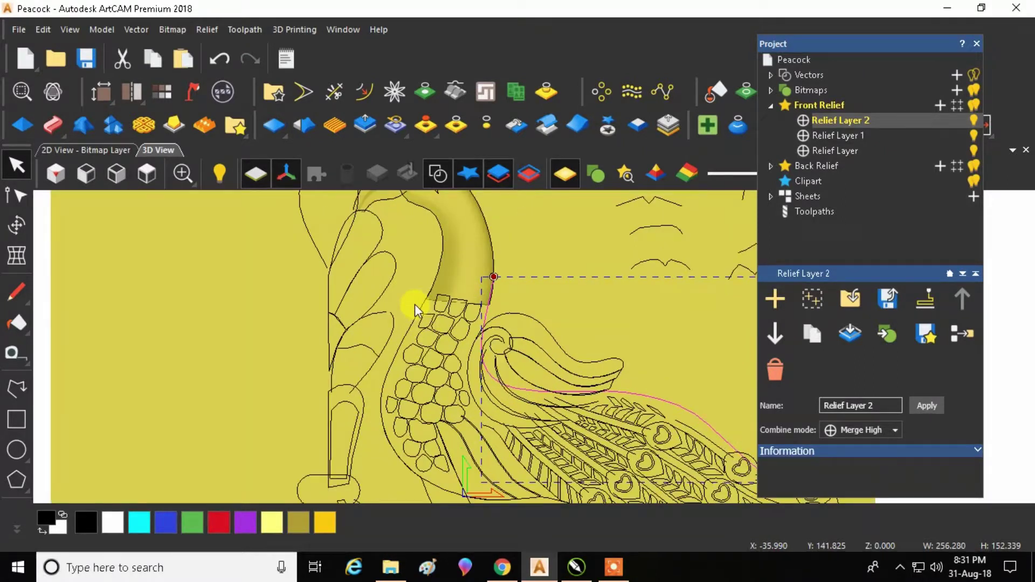
left_click(49, 128)
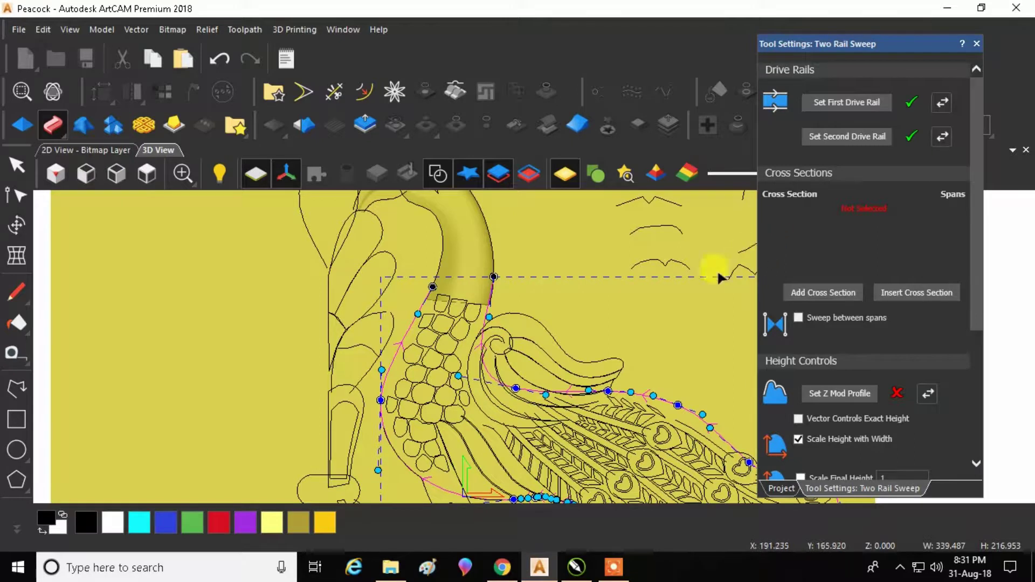
Try the mirrored arch as the first and the flat-topped profile as the second body cross section, and remove both.
scroll(503, 296, "down", 2)
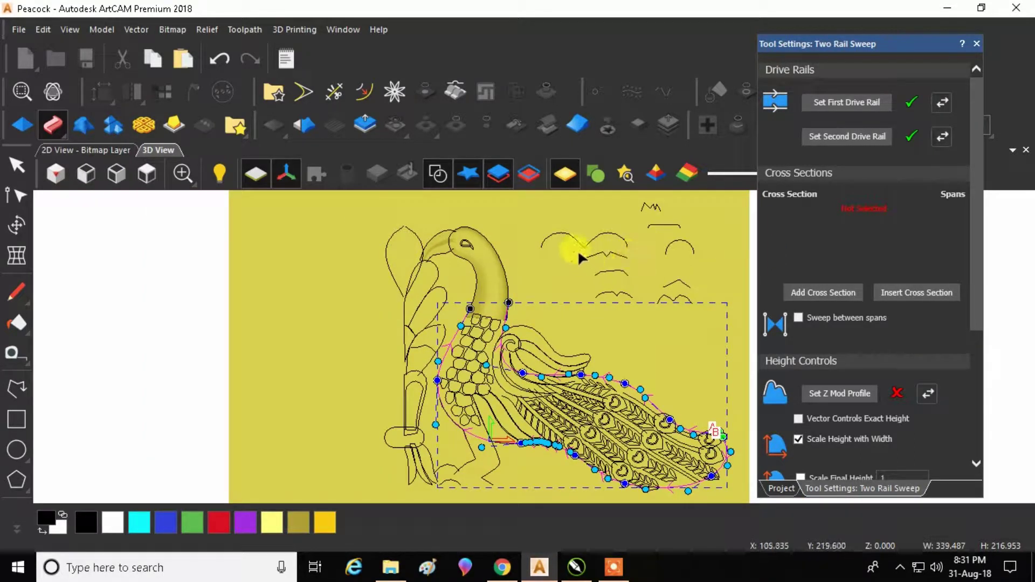
left_click(572, 238)
left_click(820, 291)
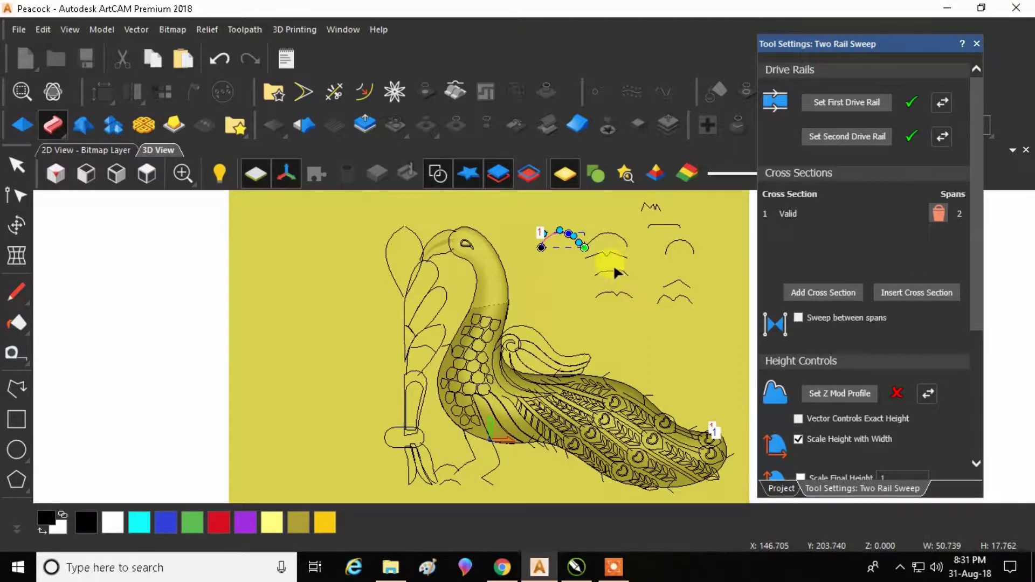
left_click(664, 225)
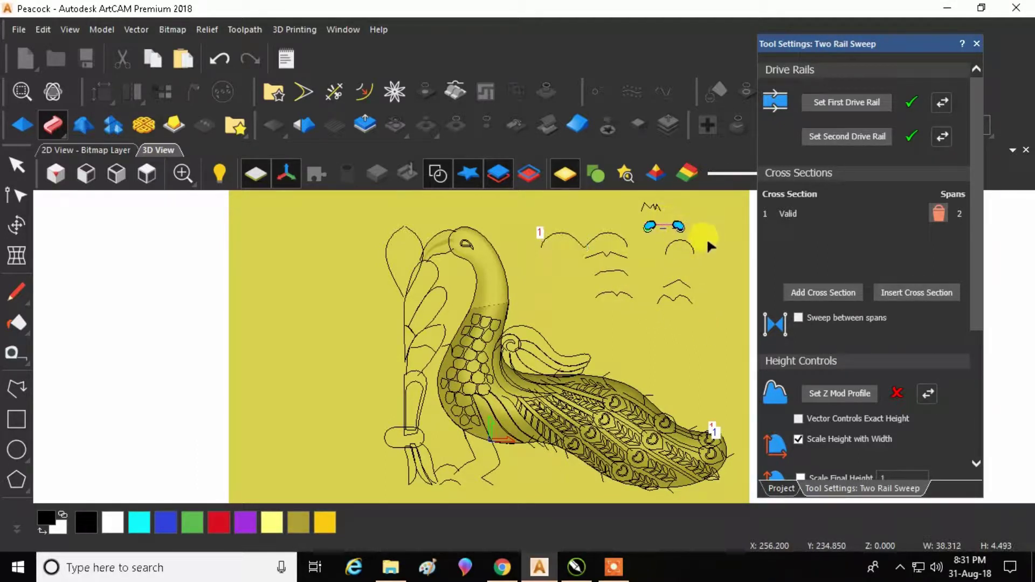
left_click(810, 292)
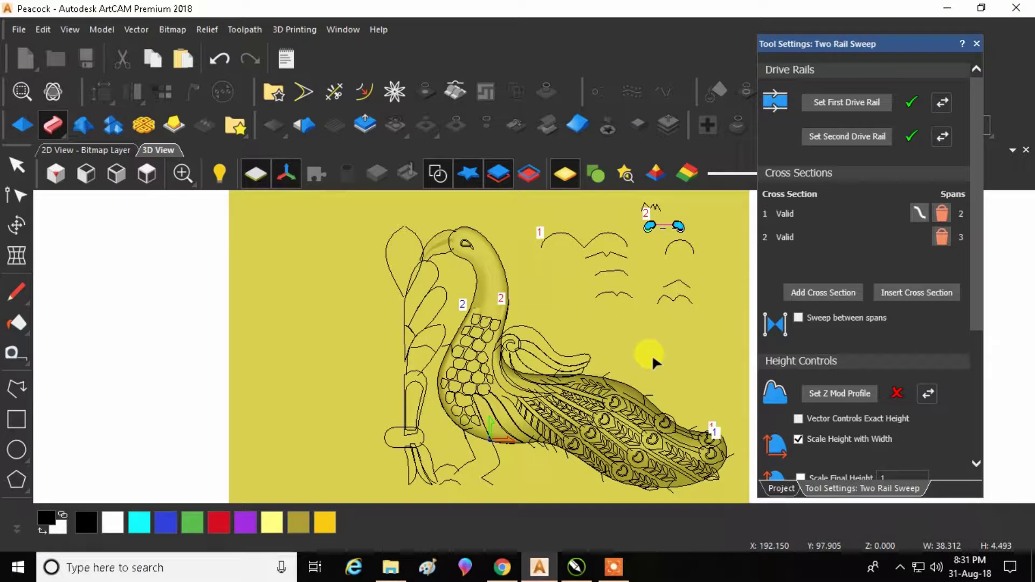
left_click(936, 229)
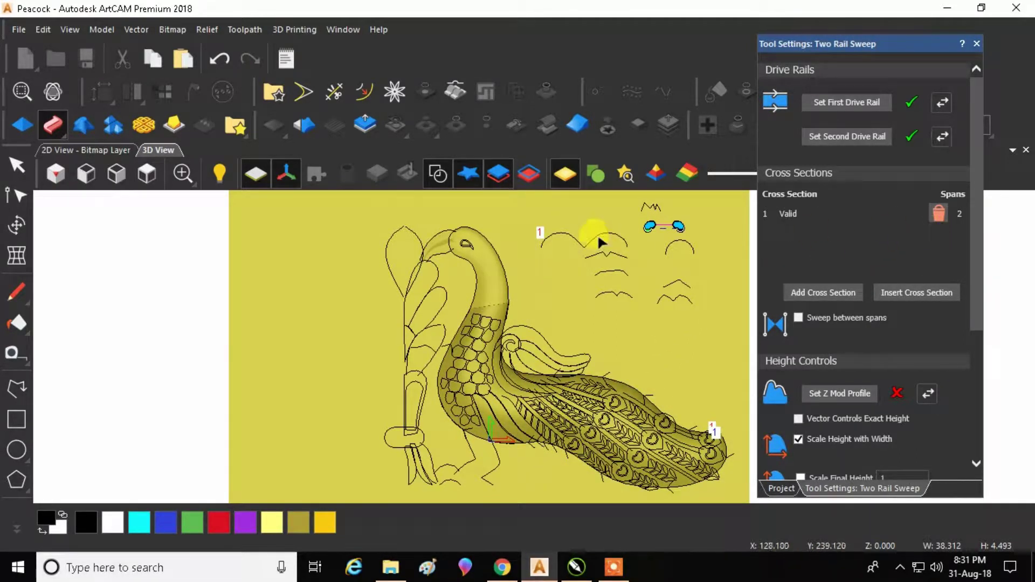
left_click(939, 213)
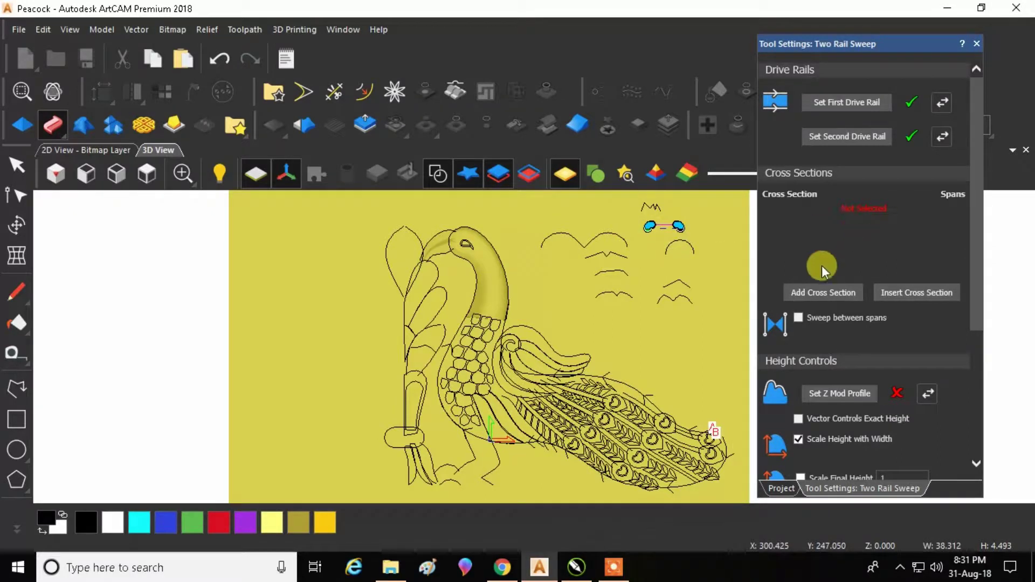
Try the flat-topped profile at the tail end and the mirrored arch at the neck end, and clear both sections.
left_click(798, 292)
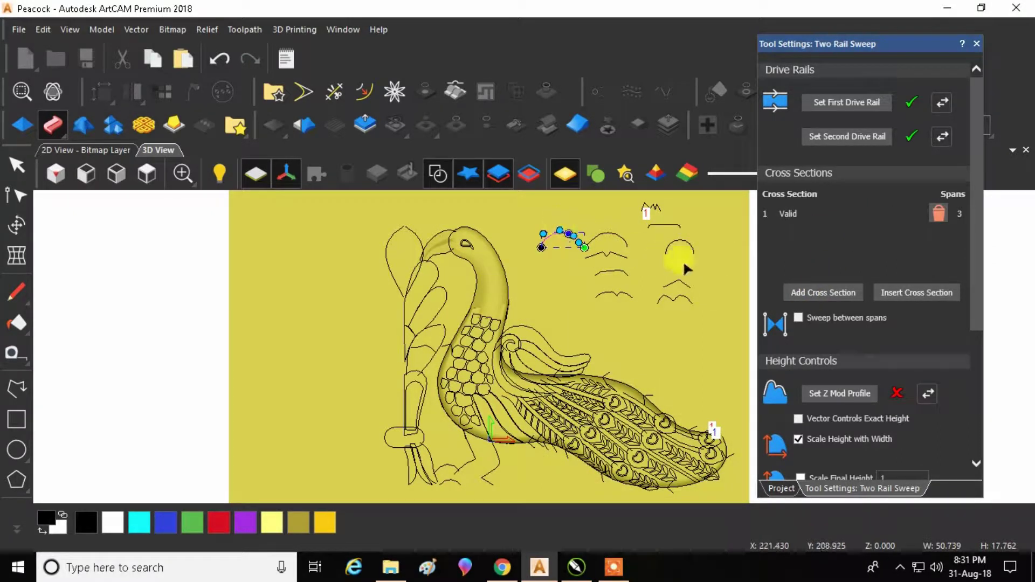
left_click(808, 292)
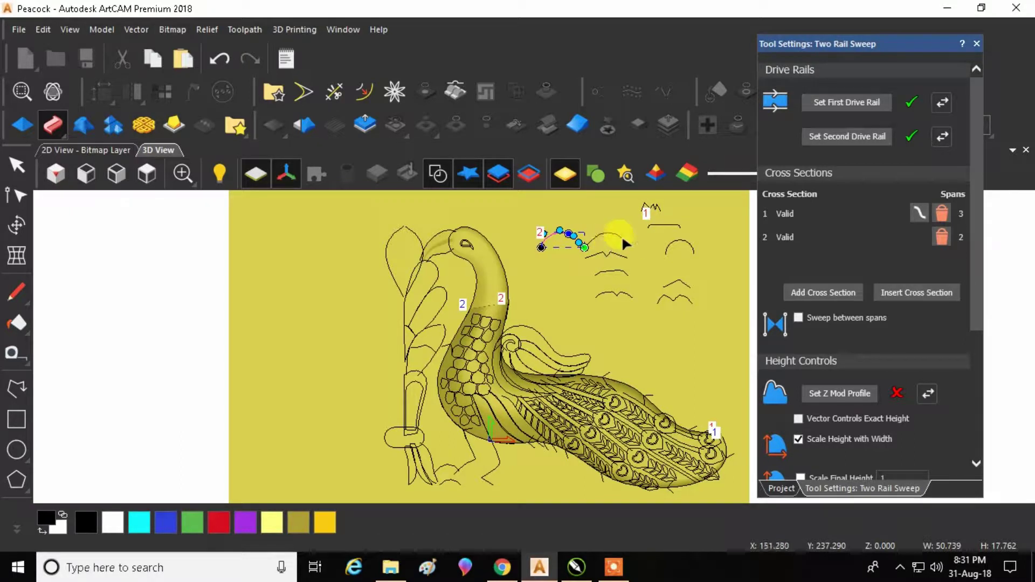
left_click(946, 237)
left_click(942, 216)
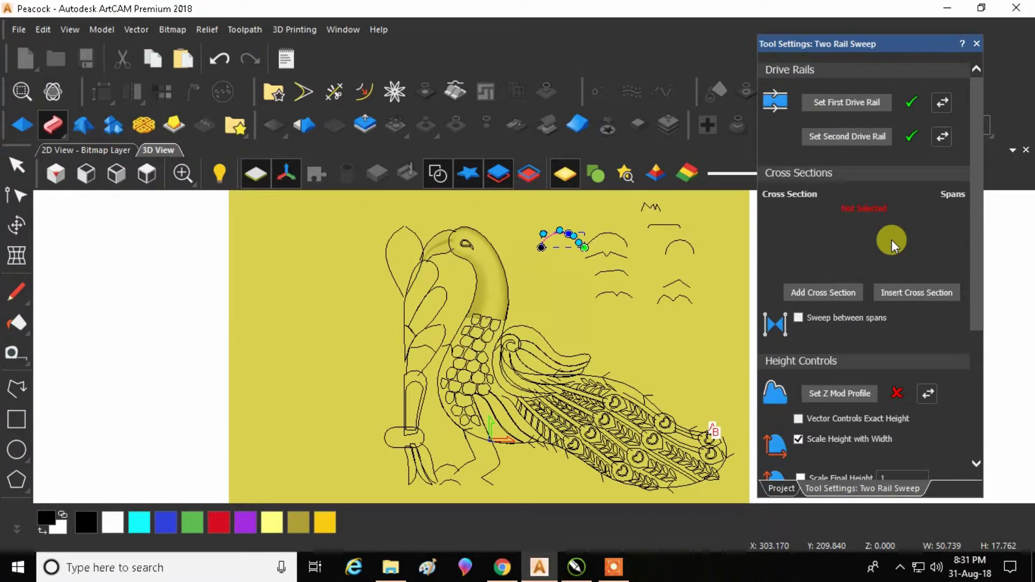
Try the mirrored arch at the tail end with the flat-topped profile at the neck end once more, and delete both sections.
left_click(826, 293)
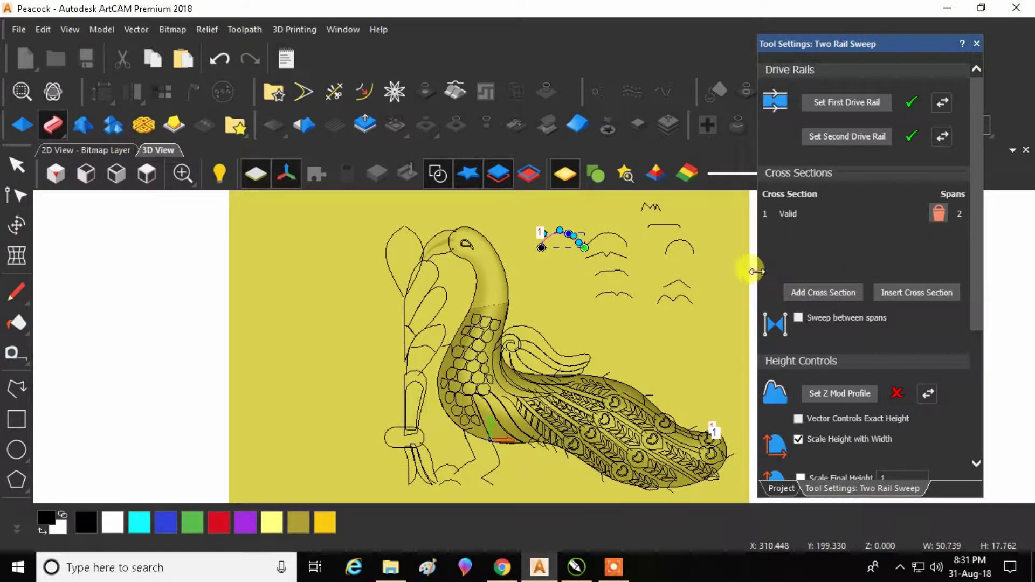
left_click(664, 226)
left_click(834, 296)
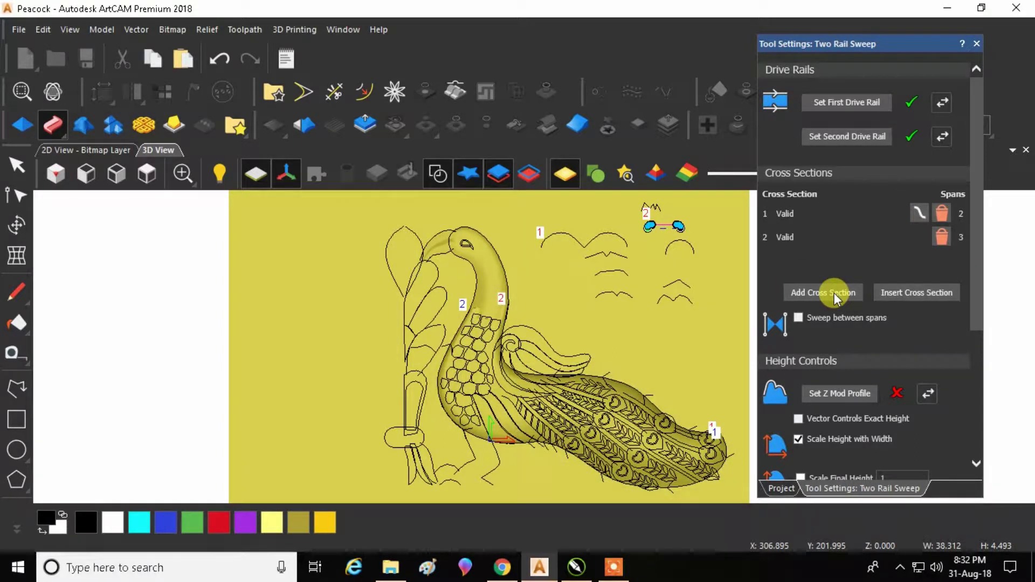
left_click(938, 240)
left_click(930, 211)
Add the flat-topped profile five times as cross sections 1 to 5 of the body sweep.
left_click(803, 284)
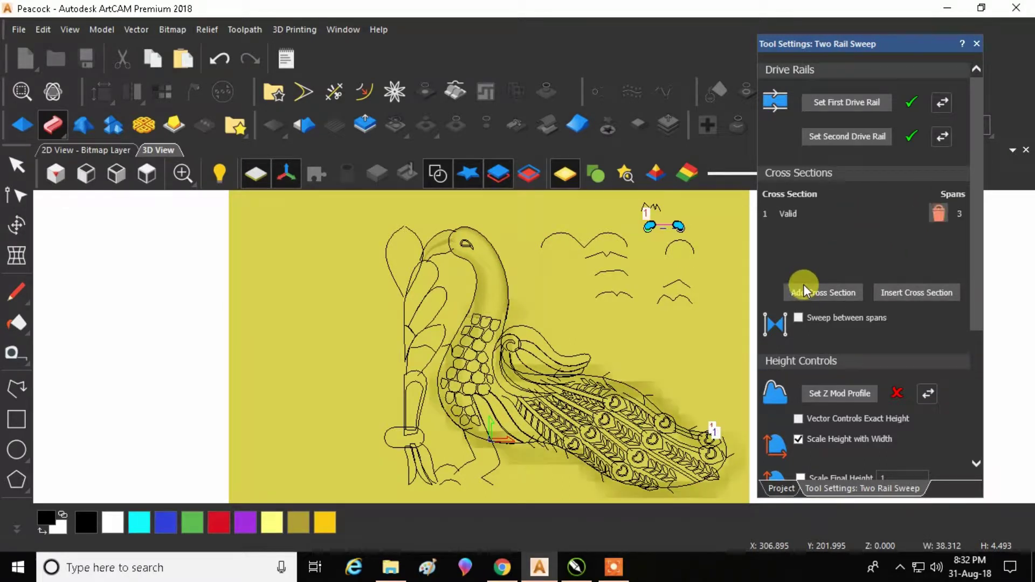
left_click(803, 285)
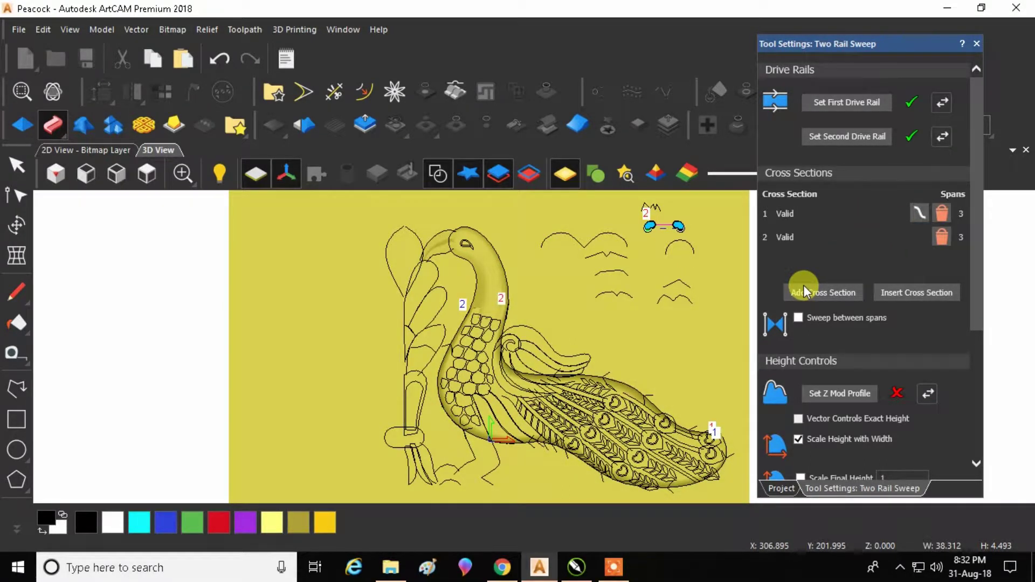
left_click(803, 285)
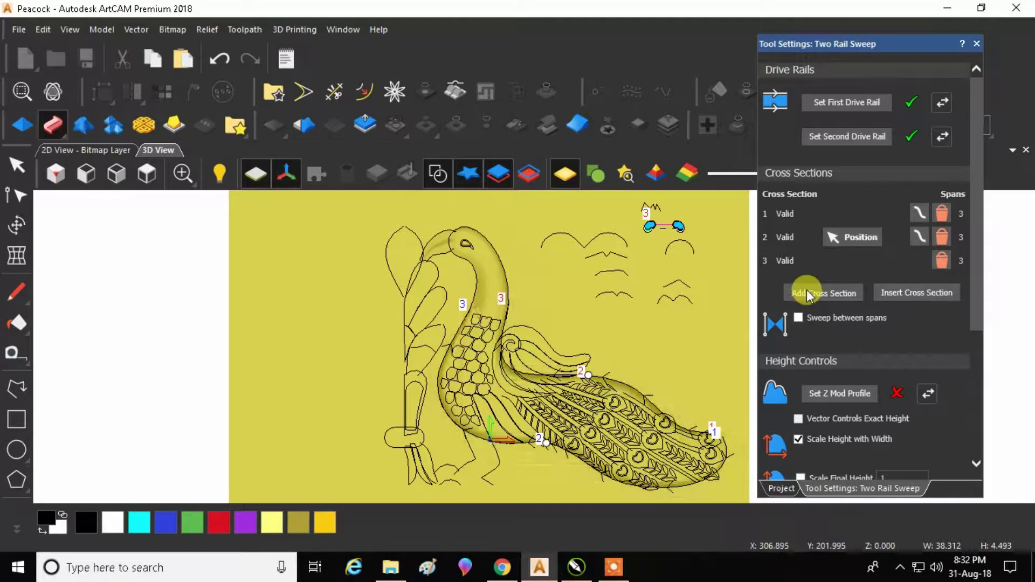
left_click(806, 290)
left_click(807, 289)
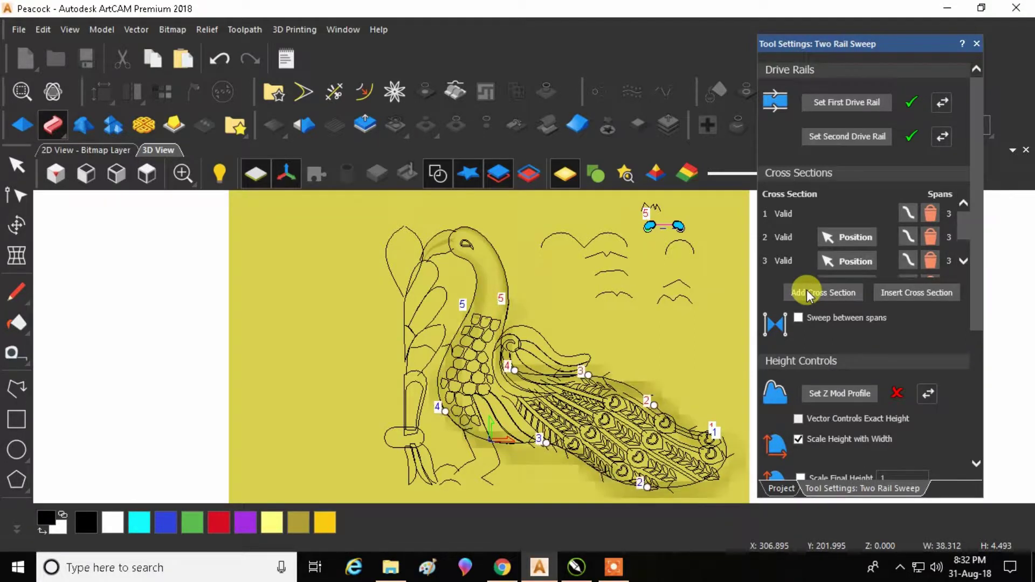
Add the mirrored arch profile twice as cross sections 6 and 7 toward the neck end of the body sweep.
left_click(572, 239)
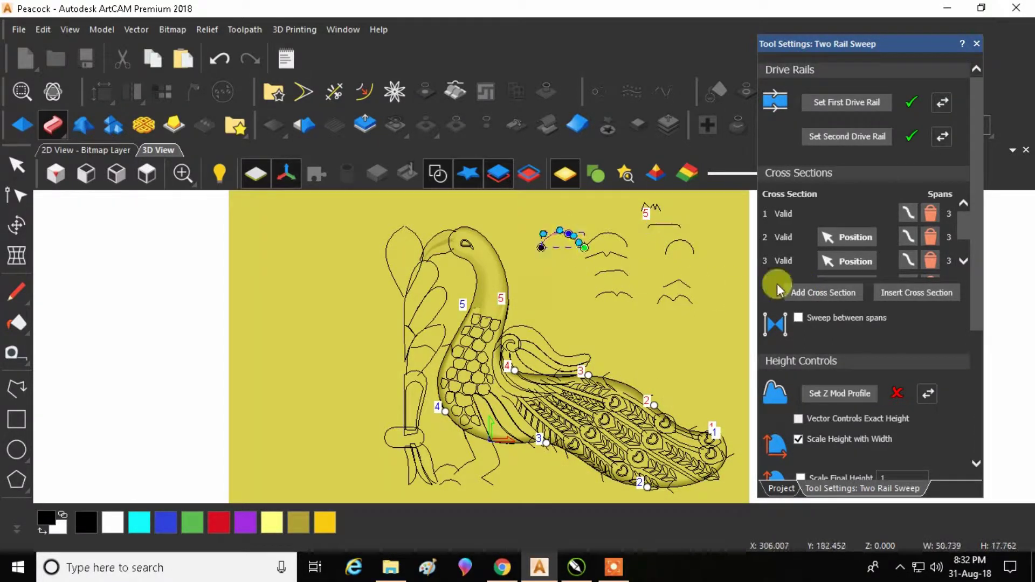
left_click(829, 292)
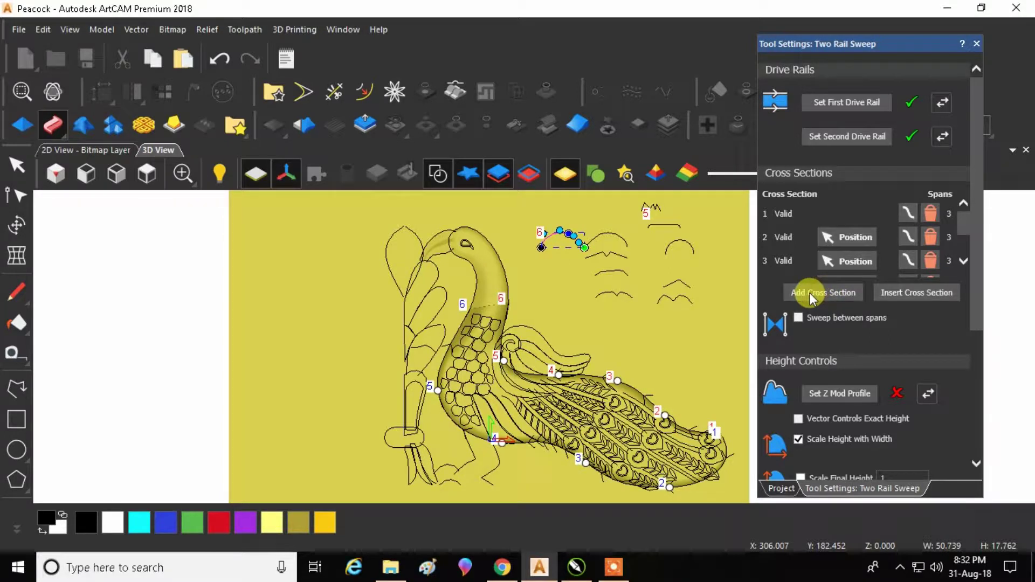
left_click(813, 294)
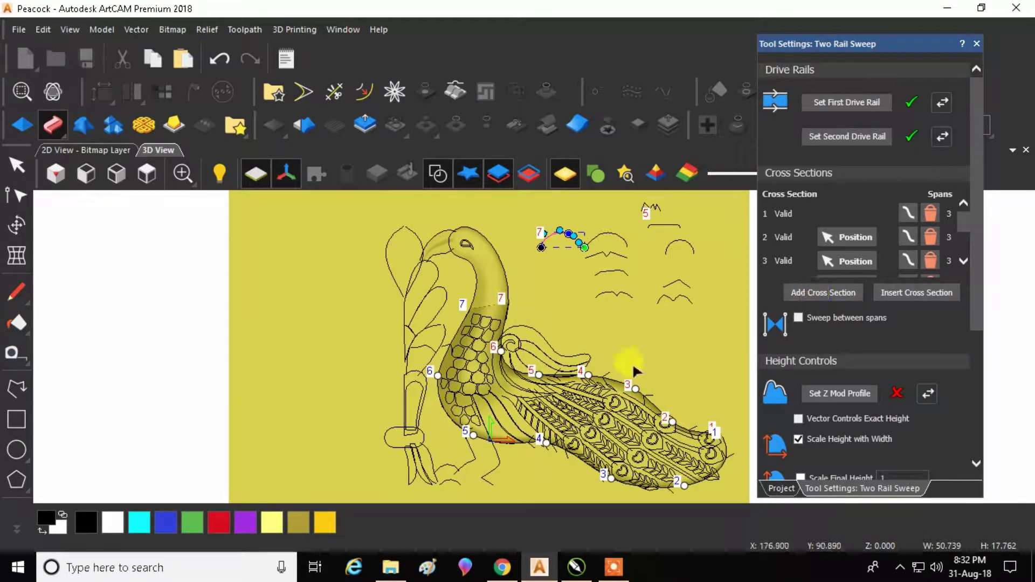
Hide the vectors to check the seven-section body sweep, and delete all of its cross sections.
left_click(437, 174)
scroll(524, 375, "up", 2)
left_click_drag(522, 376, 564, 365)
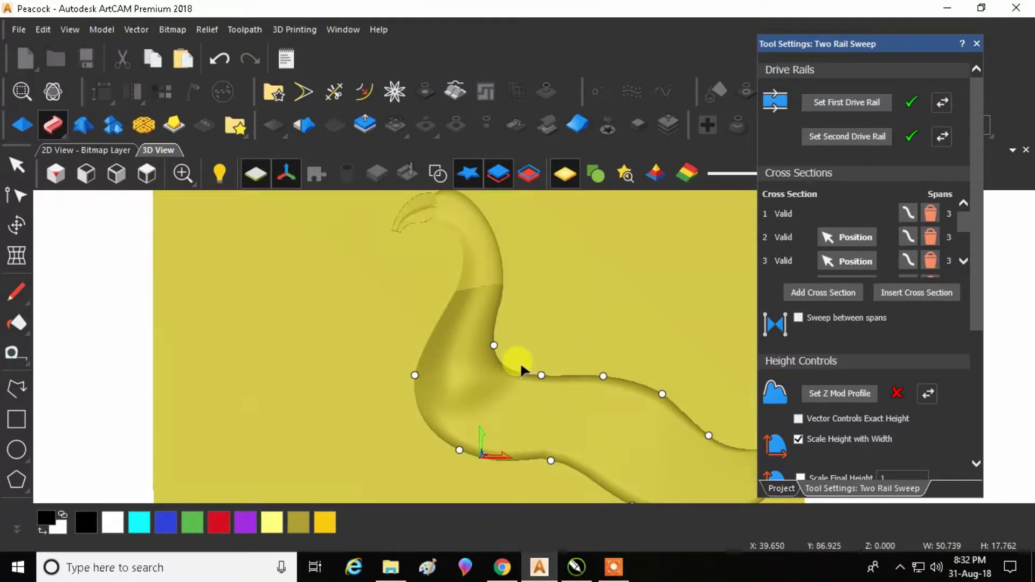
scroll(532, 340, "down", 1)
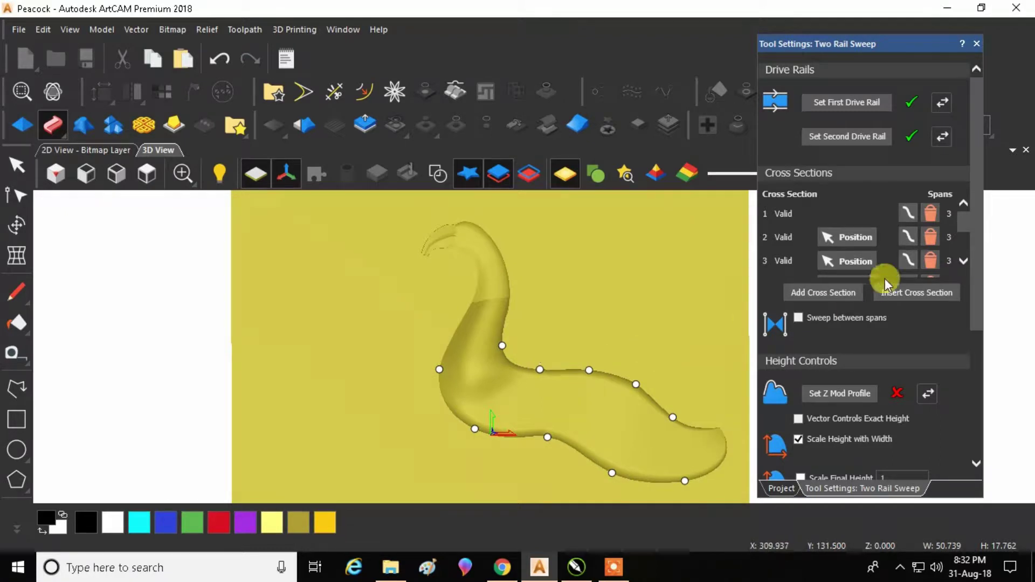
left_click(927, 241)
left_click(929, 213)
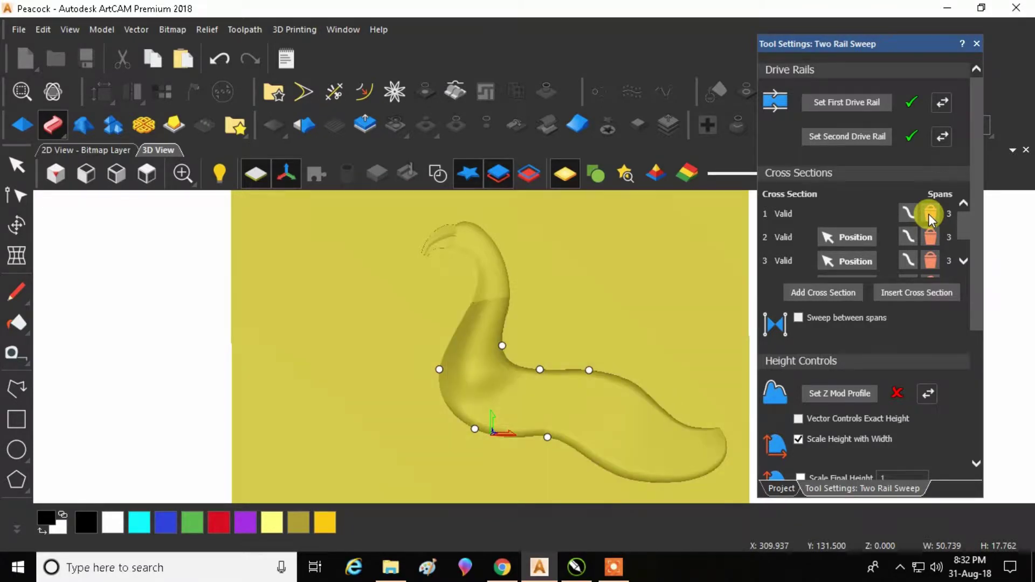
left_click(928, 213)
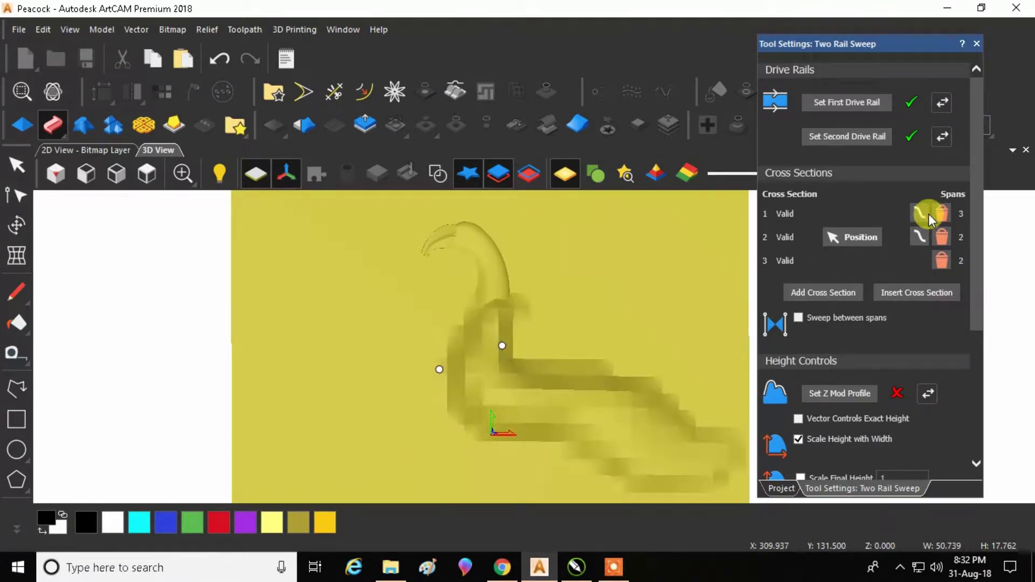
left_click(941, 213)
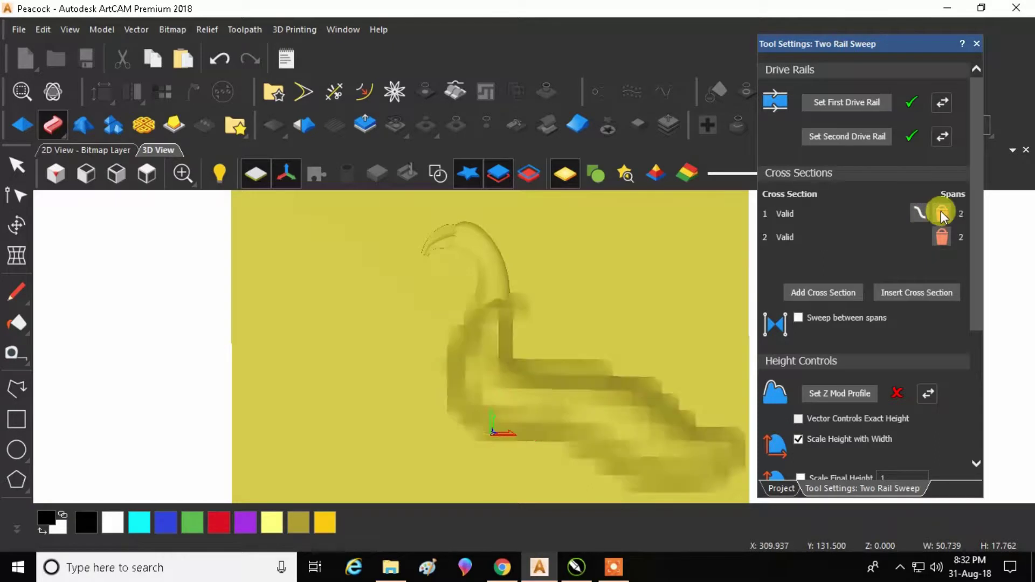
left_click(940, 213)
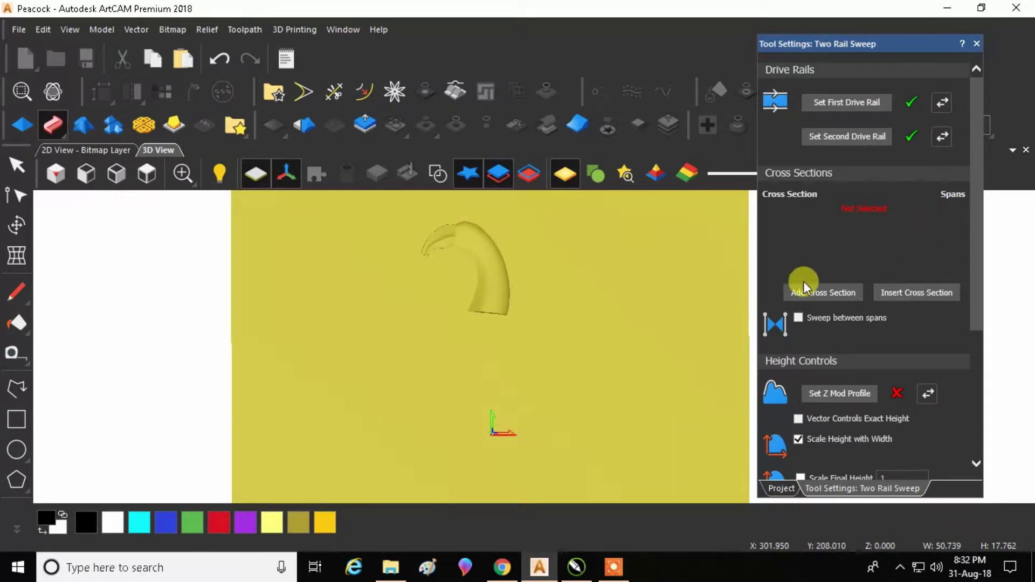
Add the flat-topped profile three times and the mirrored arch once as cross sections 1 to 4 of the body sweep.
left_click(445, 179)
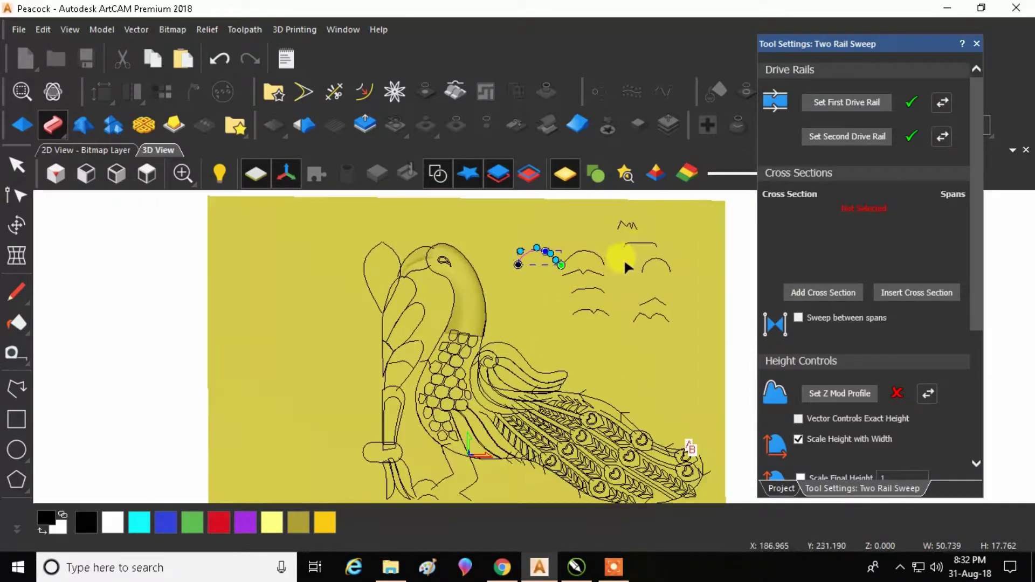
left_click(644, 239)
left_click(650, 241)
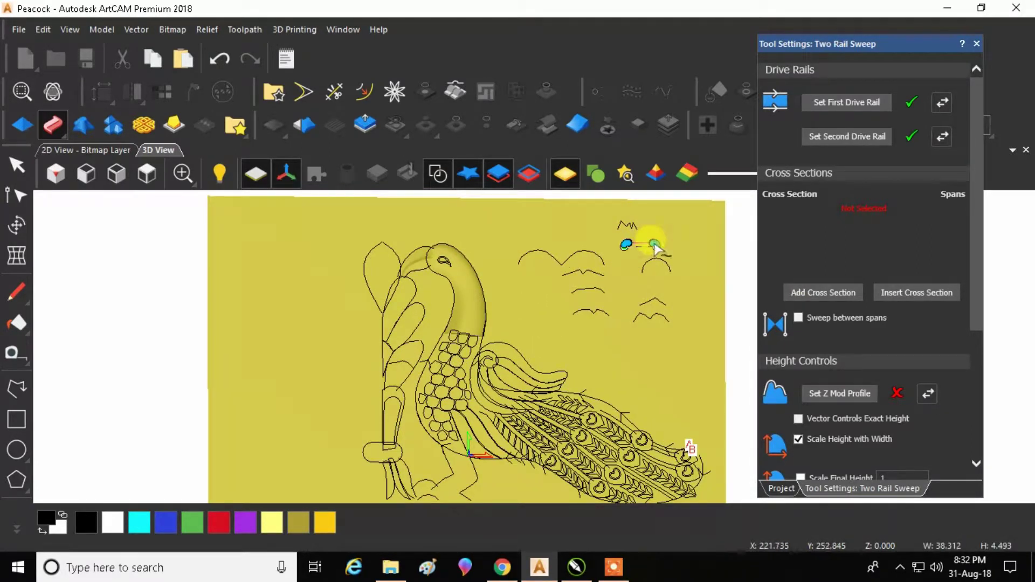
left_click(803, 291)
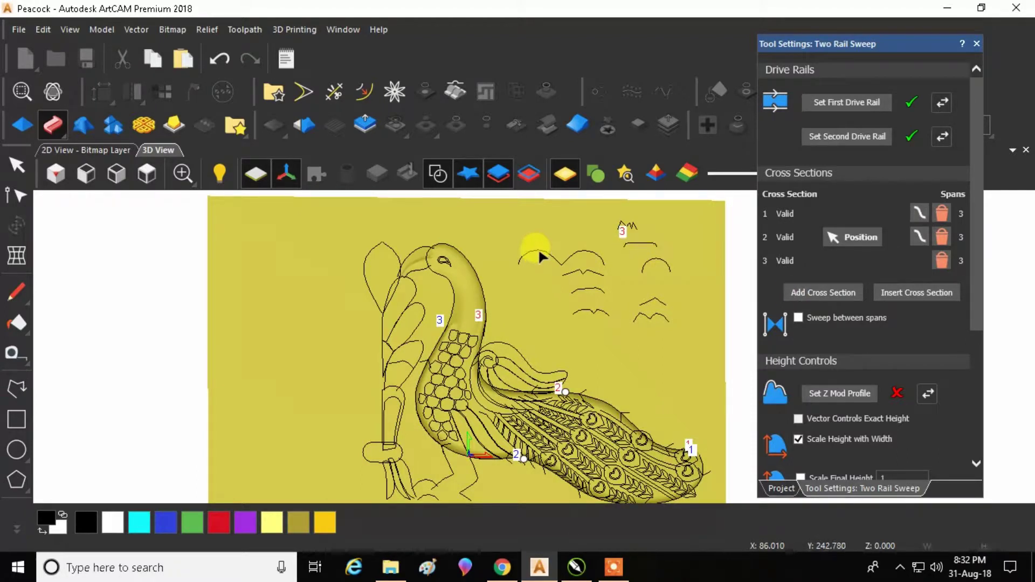
left_click(538, 248)
left_click(803, 291)
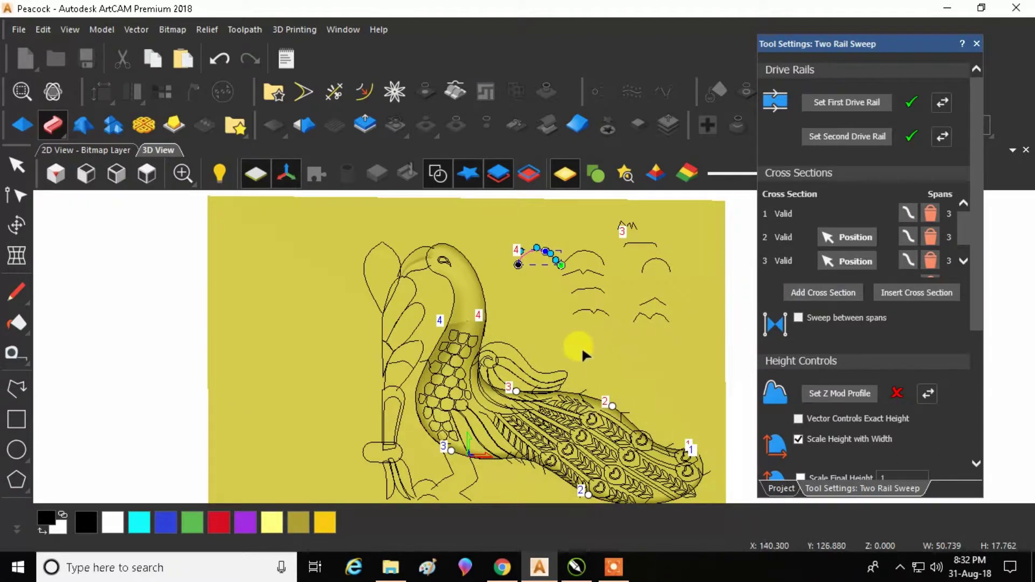
Check the previewed body relief without vectors, and add the mirrored arch as two more cross sections toward the neck.
left_click(440, 175)
scroll(496, 381, "up", 3)
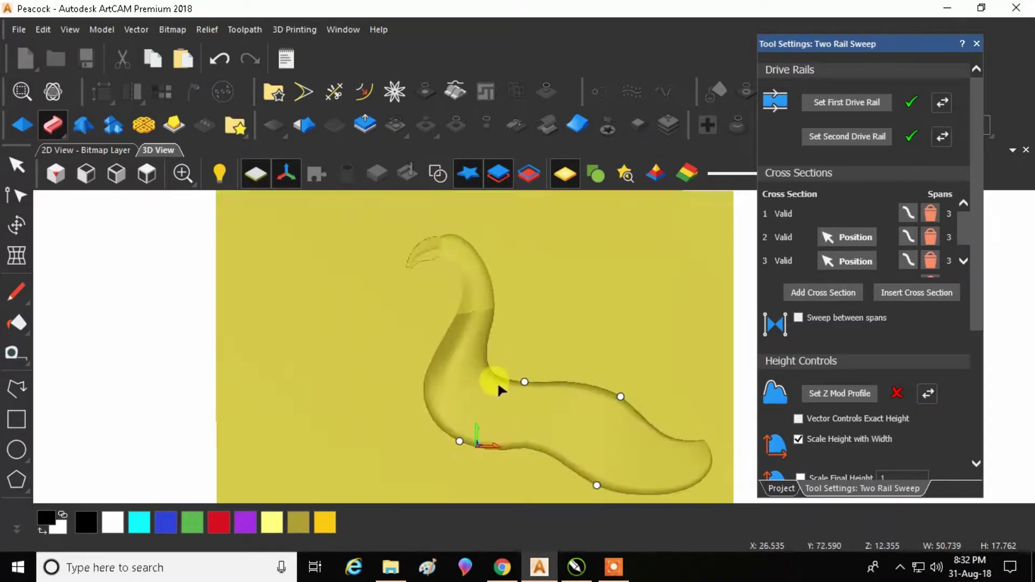
left_click_drag(577, 404, 546, 332)
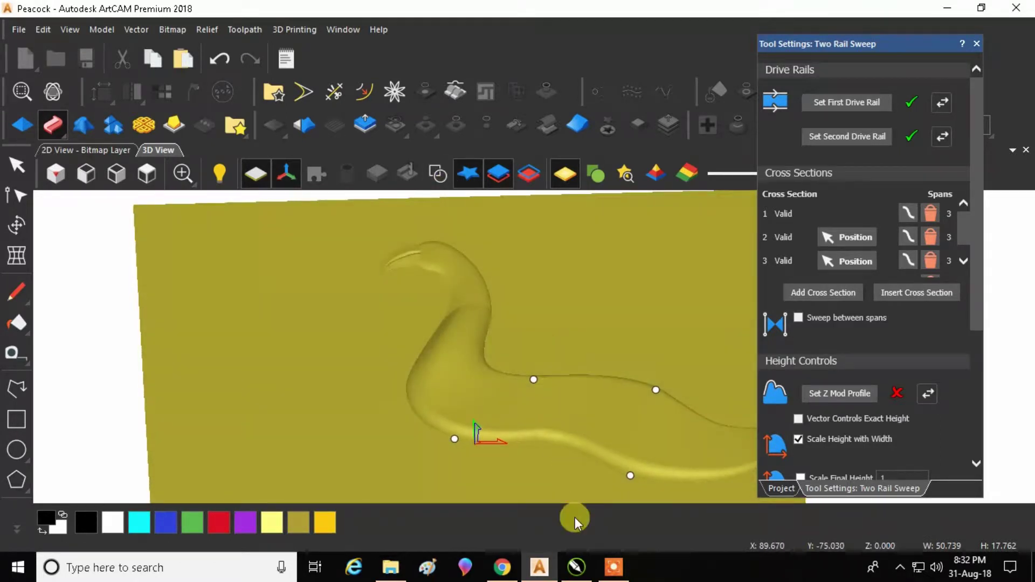
left_click(576, 566)
left_click(575, 566)
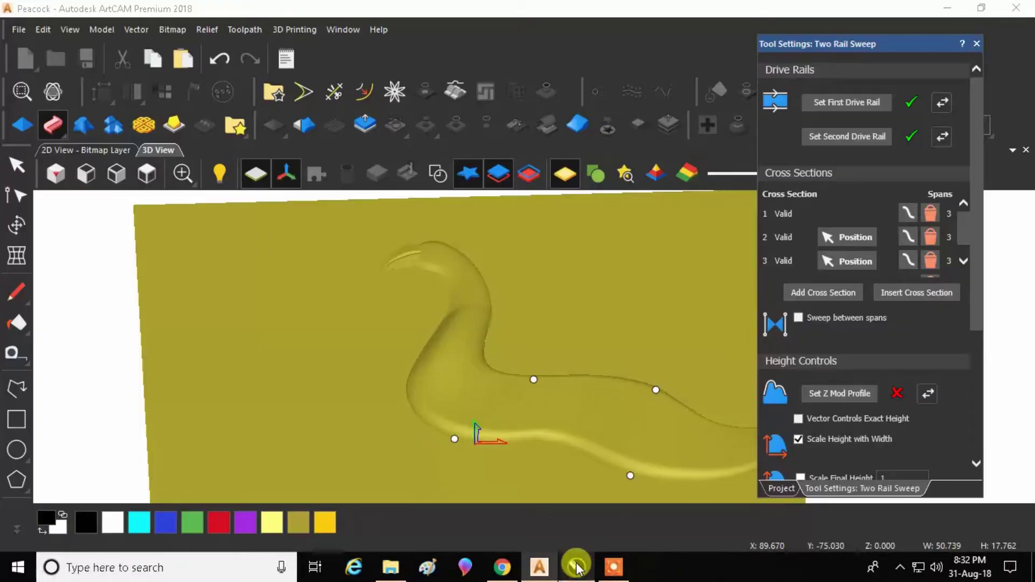
left_click(830, 292)
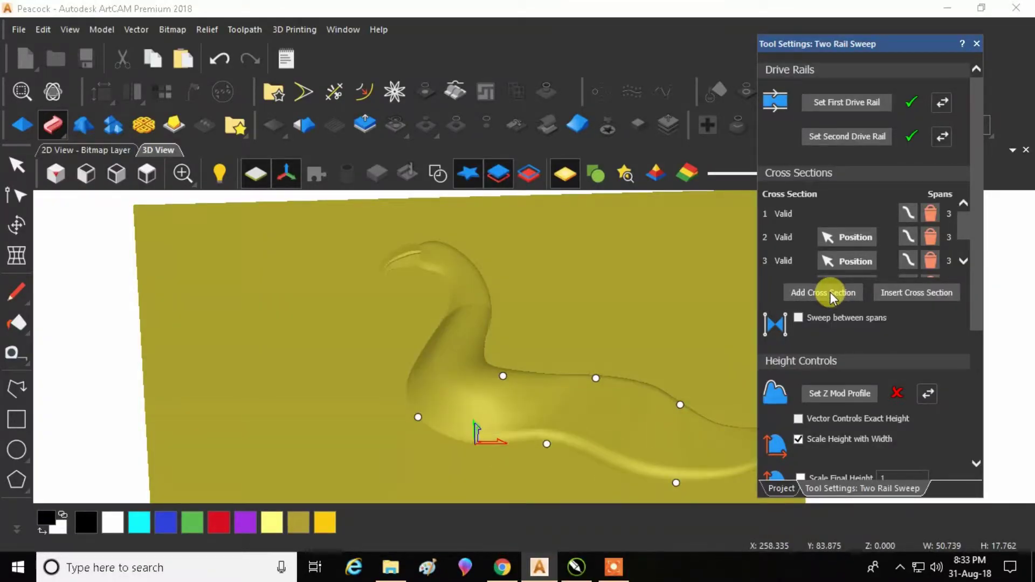
Compare the body with the reference photo in CorelDRAW, and delete two of the flat-topped cross sections from the tail end.
left_click(576, 566)
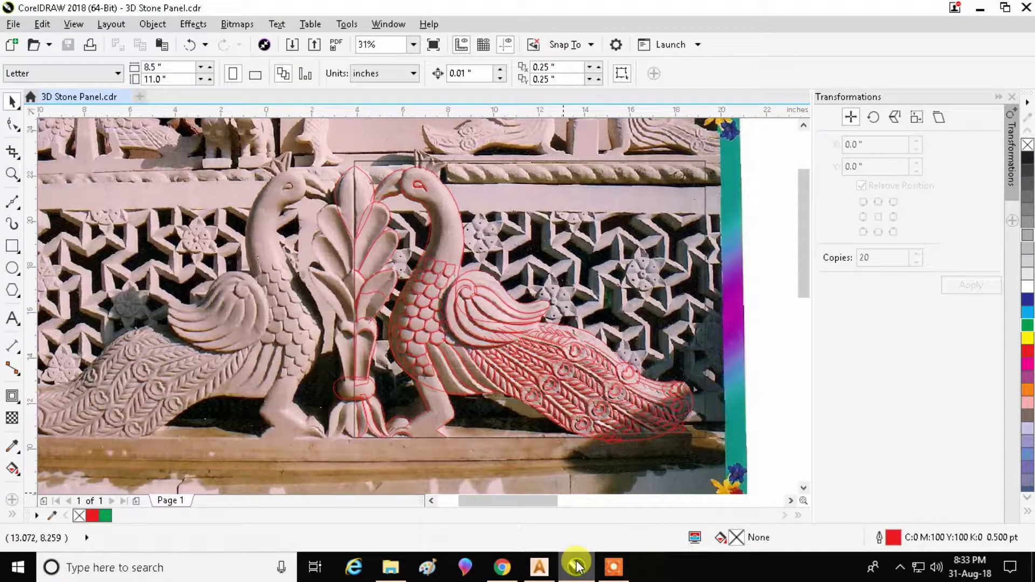
left_click(575, 565)
scroll(583, 432, "down", 3)
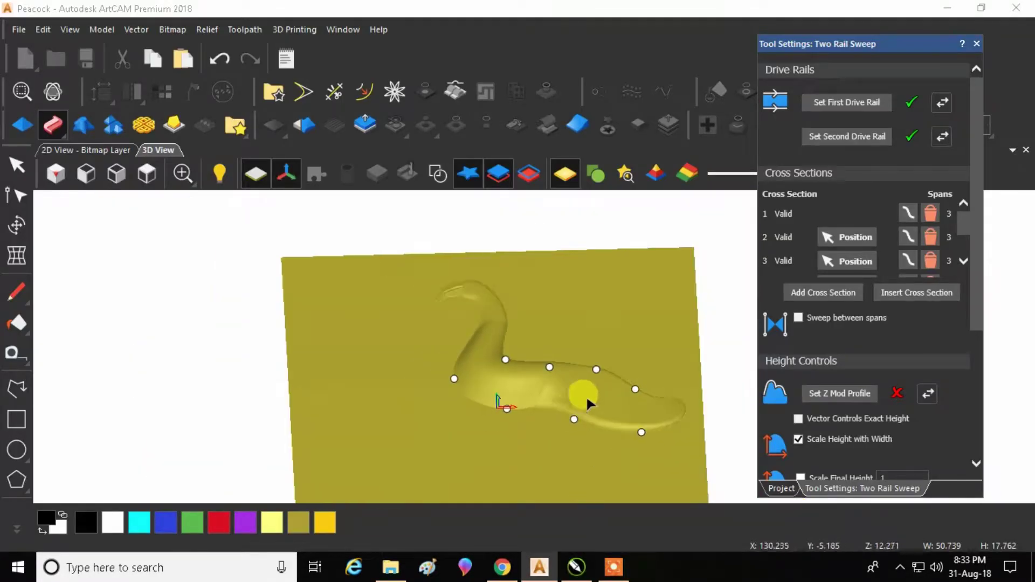
left_click(926, 215)
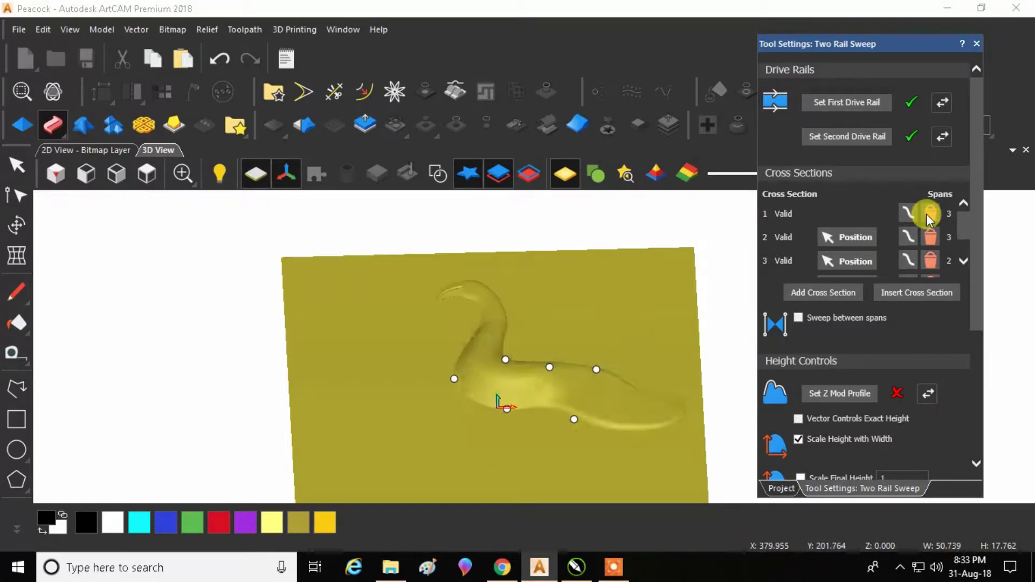
left_click(926, 214)
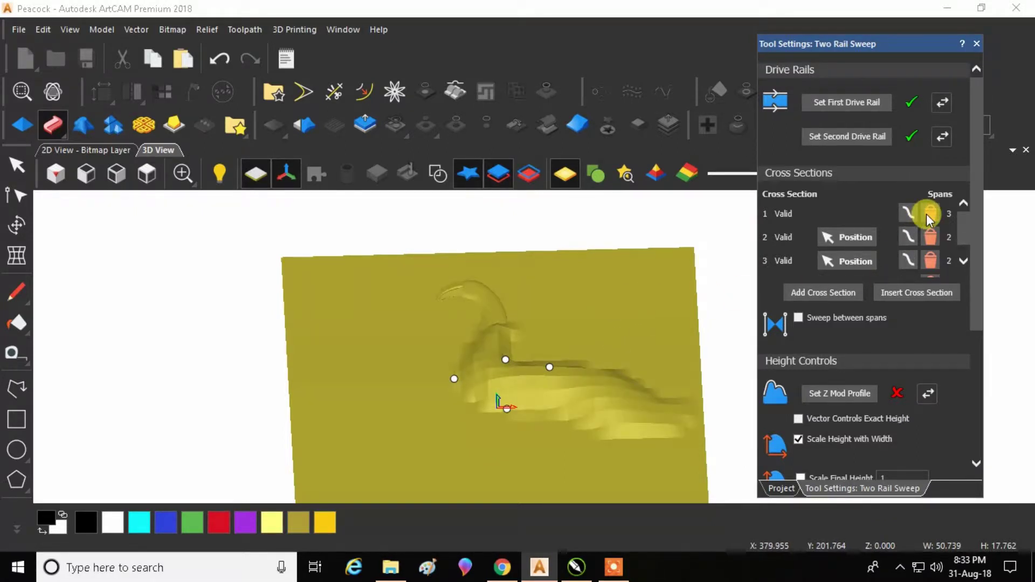
left_click_drag(561, 330, 554, 411)
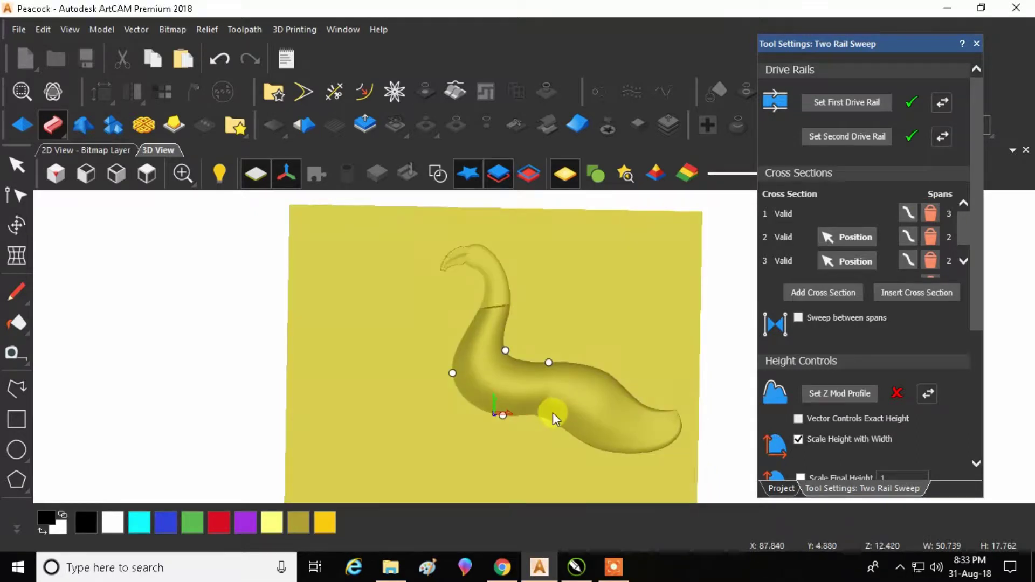
Enable scaling of the sweep's final height and set it to 10.
scroll(831, 324, "down", 3)
left_click(800, 350)
left_click(884, 351)
key("Return")
scroll(539, 402, "up", 4)
Show the vectors and examine the lower drive rail's nodes beneath the peacock's body.
left_click(437, 173)
scroll(541, 416, "up", 2)
scroll(528, 410, "up", 1)
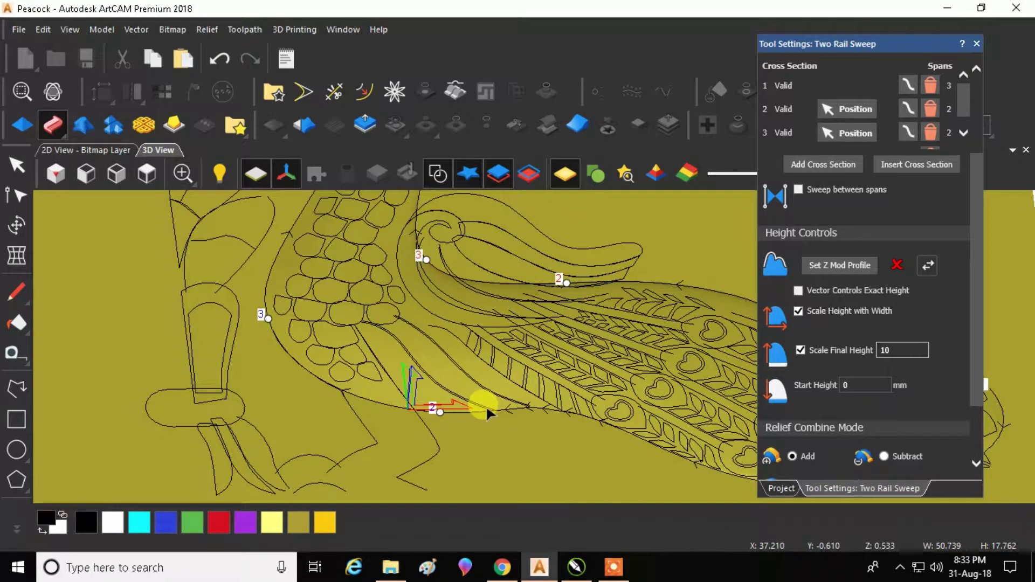
left_click(486, 410)
scroll(513, 412, "up", 5)
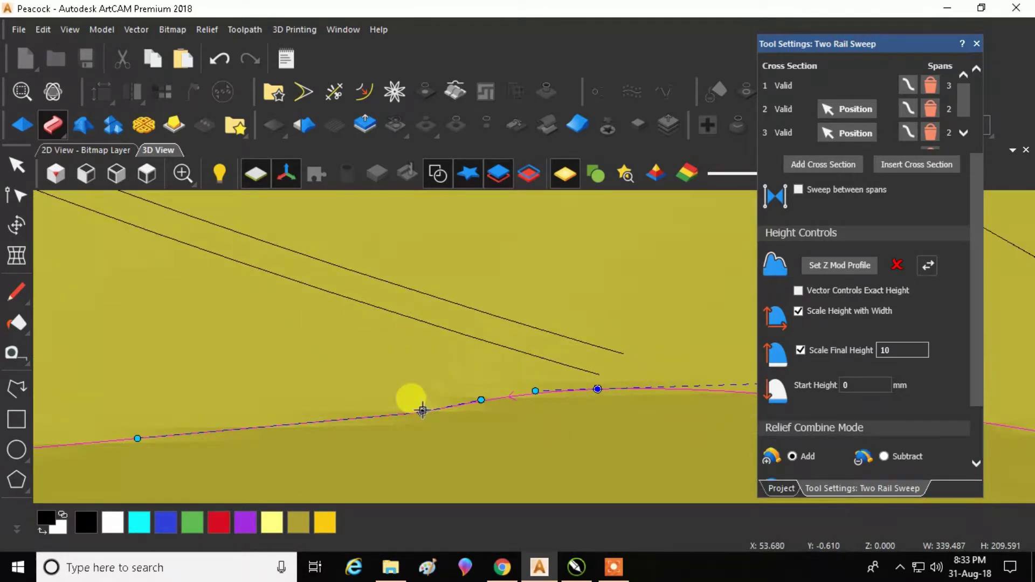
scroll(425, 431, "down", 5)
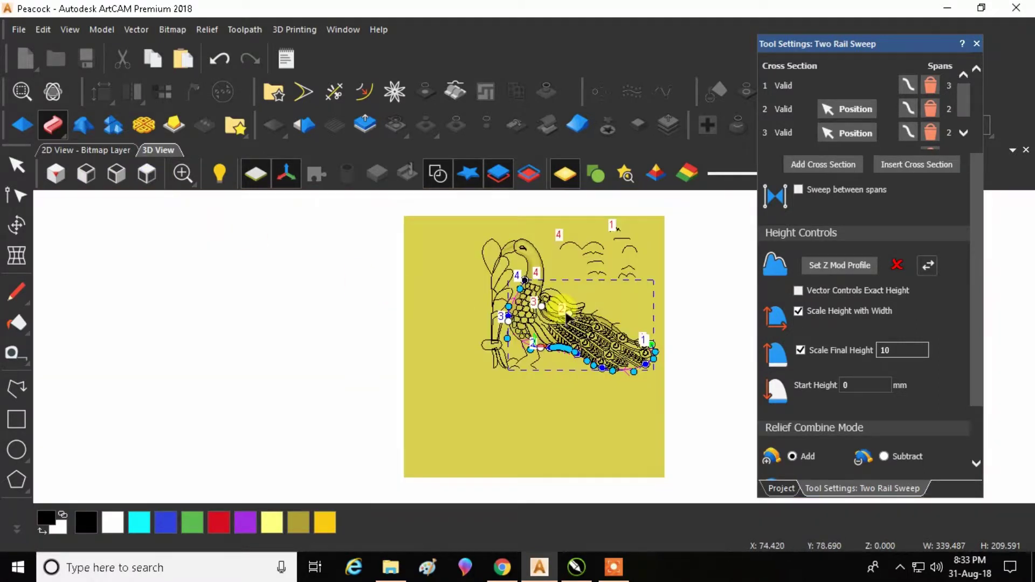
scroll(574, 316, "up", 3)
Hide the vectors and examine the seam where the neck relief meets the body sweep.
left_click(438, 174)
scroll(555, 302, "up", 2)
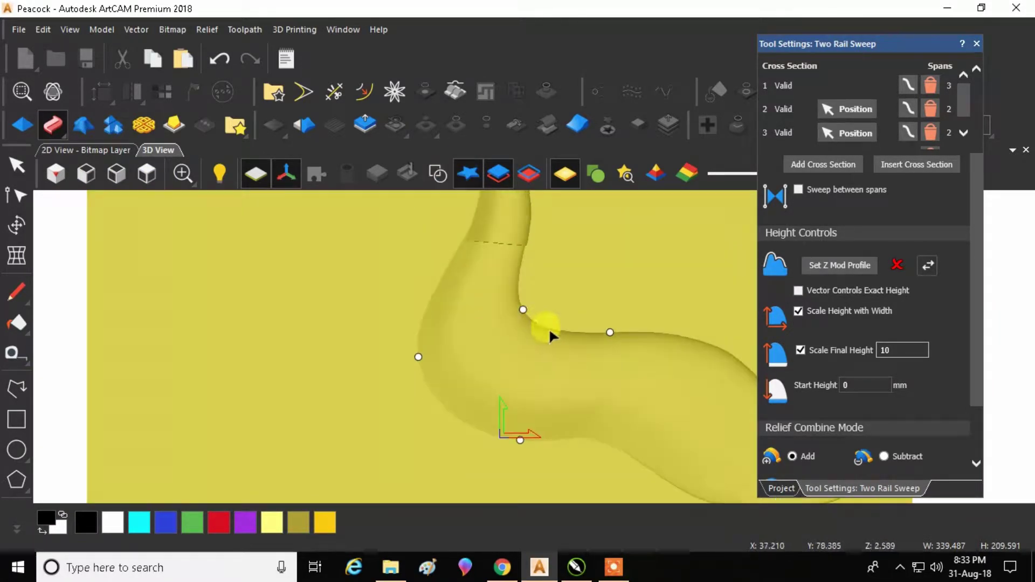
scroll(419, 285, "down", 3)
scroll(495, 292, "up", 5)
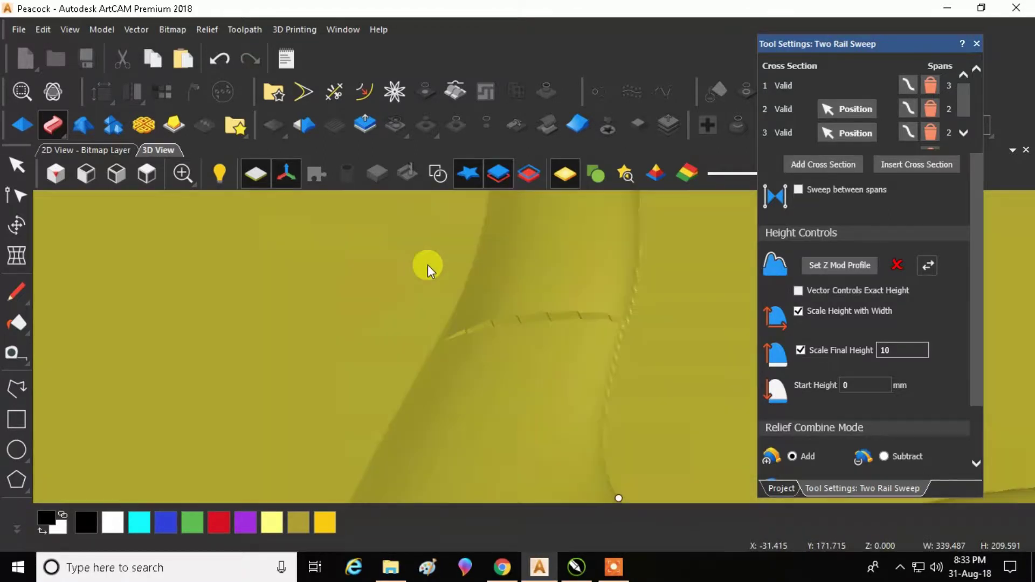
mouse_move(428, 264)
left_mouse_down()
mouse_move(548, 335)
mouse_move(624, 261)
mouse_move(649, 215)
mouse_move(549, 295)
left_mouse_up()
scroll(415, 254, "down", 6)
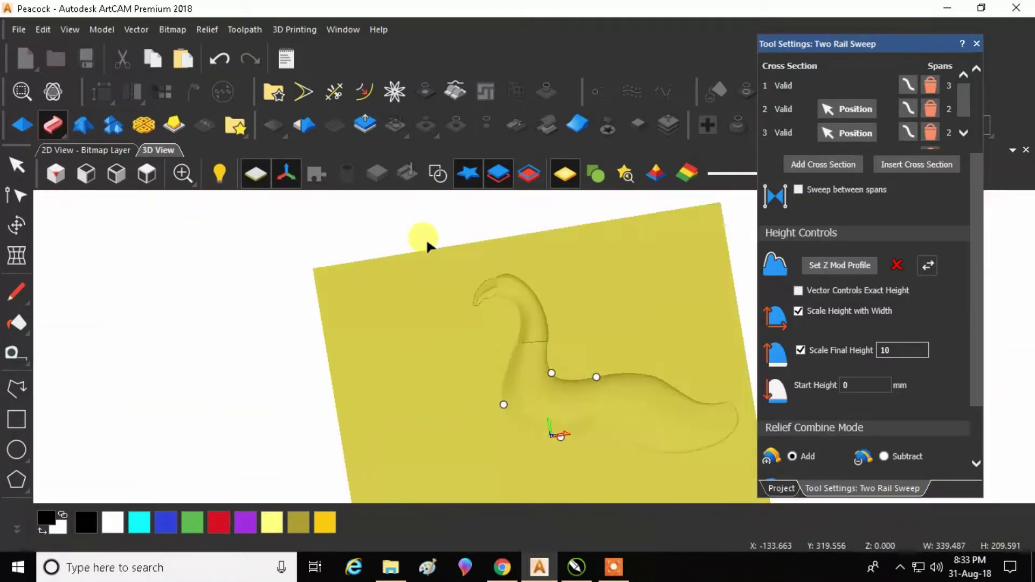
scroll(641, 409, "up", 3)
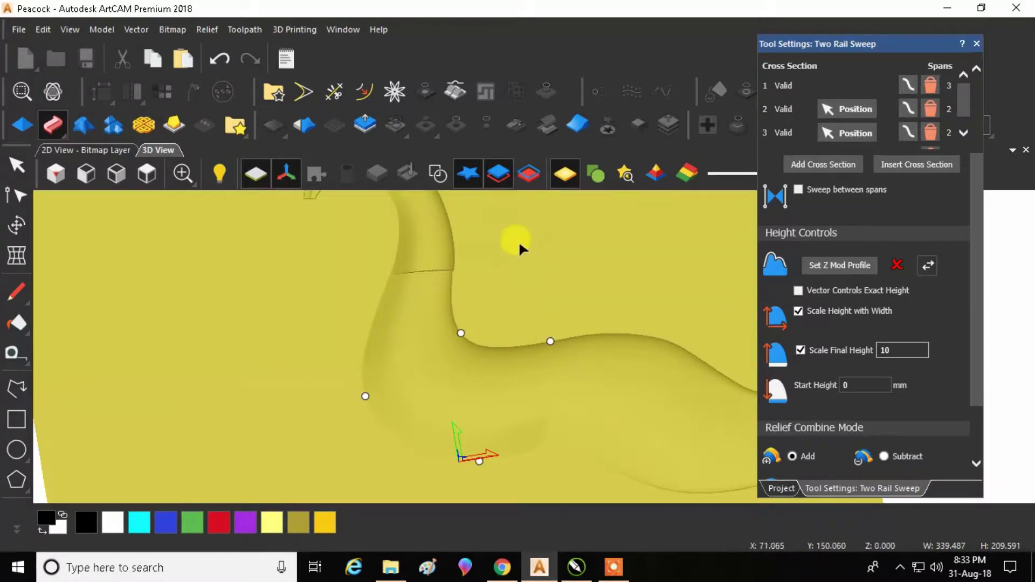
Slide cross section 2's position point along the lower drive rail toward the tail, and check the reshaped body.
left_click(436, 173)
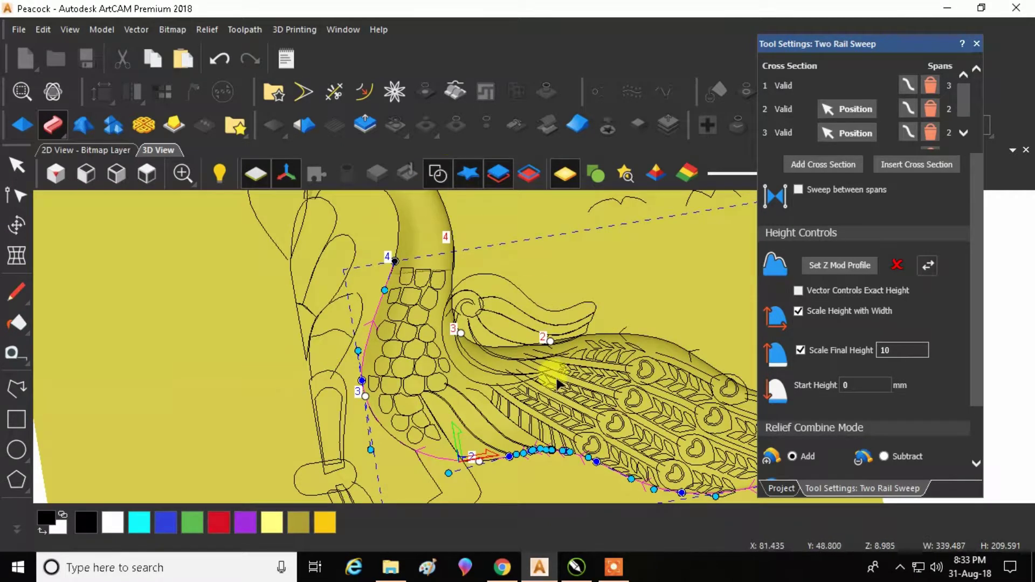
left_click_drag(477, 461, 496, 463)
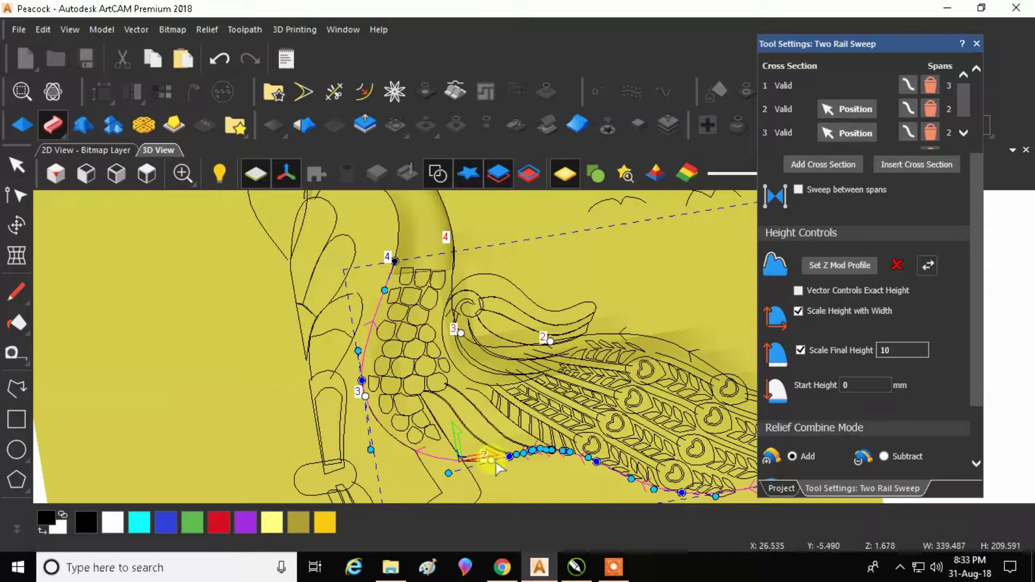
left_click(437, 173)
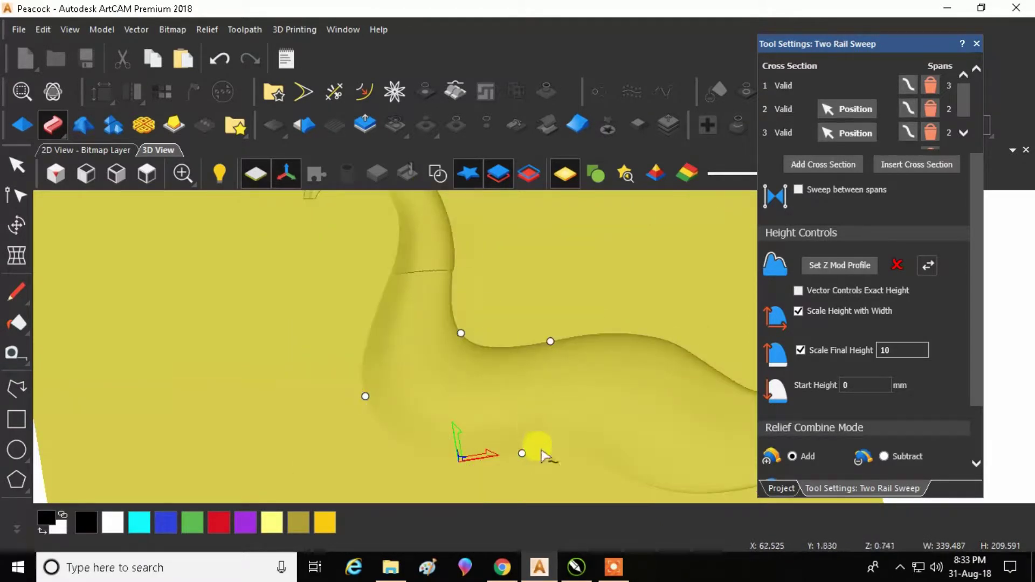
left_click_drag(522, 454, 554, 456)
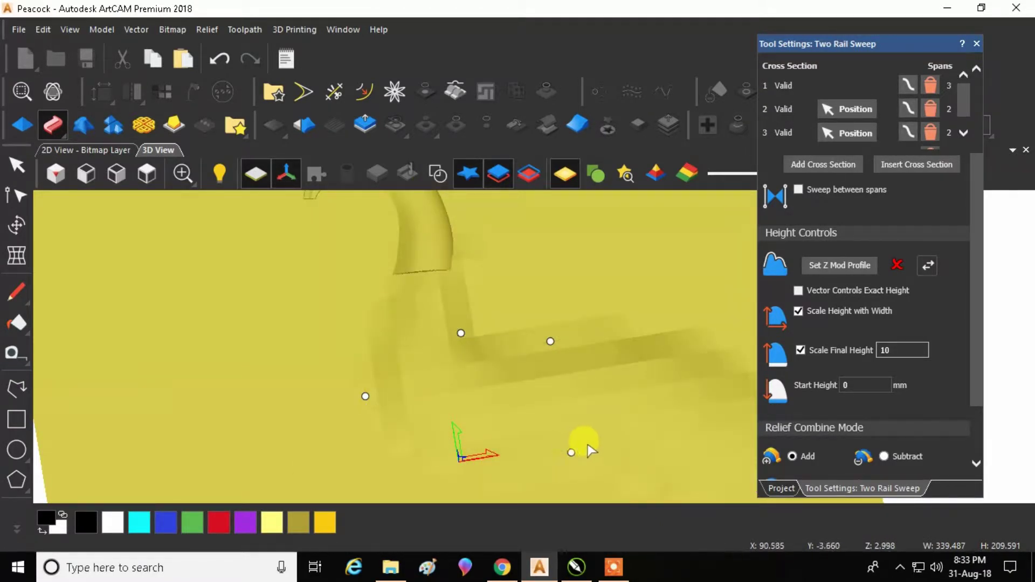
scroll(536, 428, "down", 3)
scroll(640, 399, "up", 3)
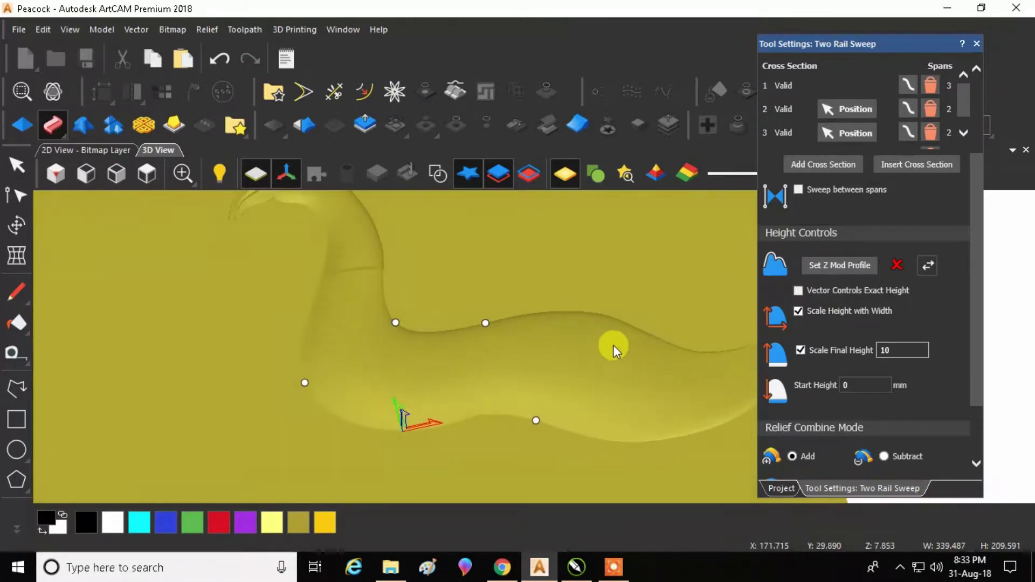
left_click_drag(613, 346, 565, 394)
Compare with the reference photo in CorelDRAW, and move both ends of cross section 2 in ArtCAM farther along the rails toward the tail.
left_click(579, 567)
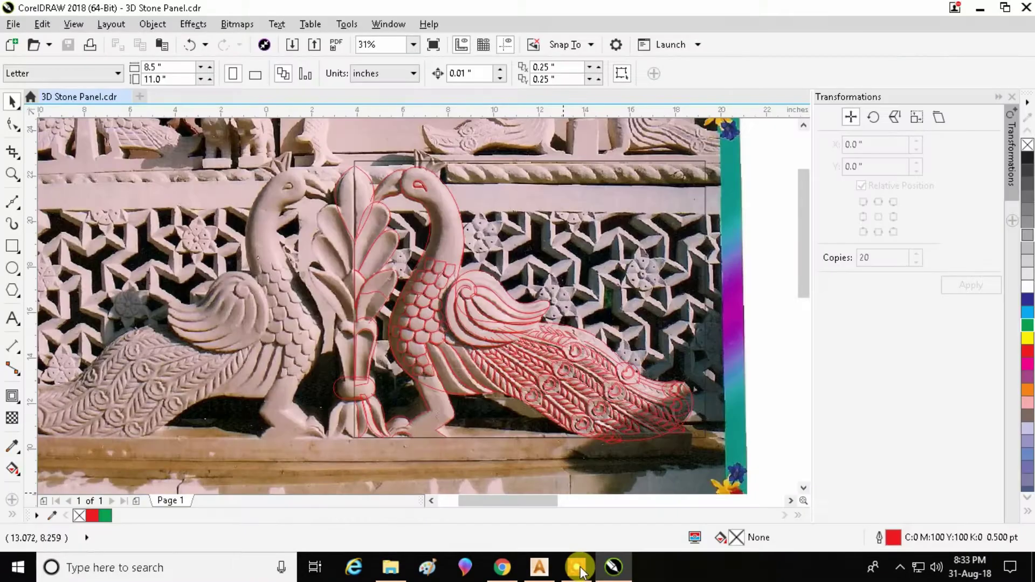
left_click(580, 569)
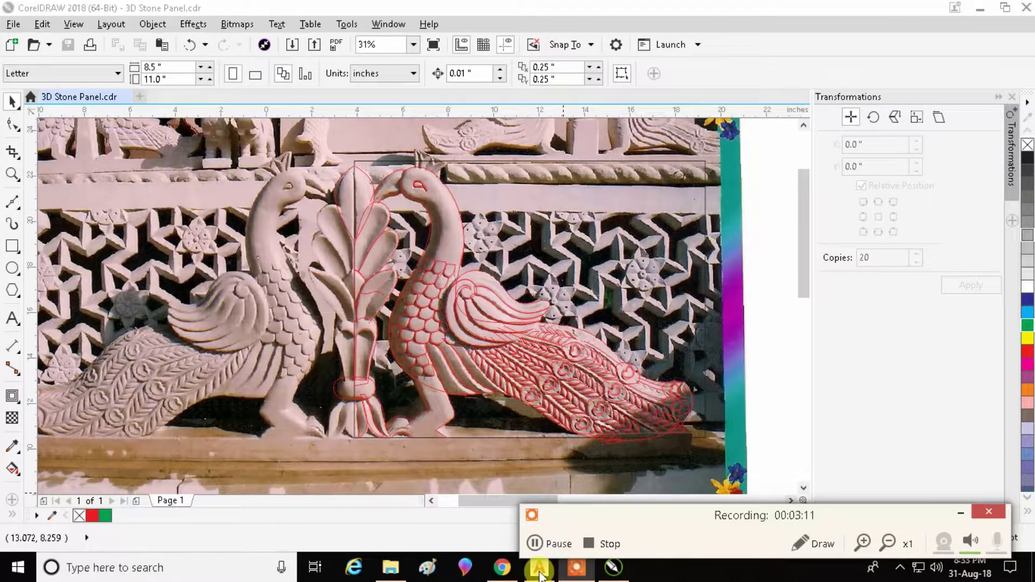
left_click(962, 513)
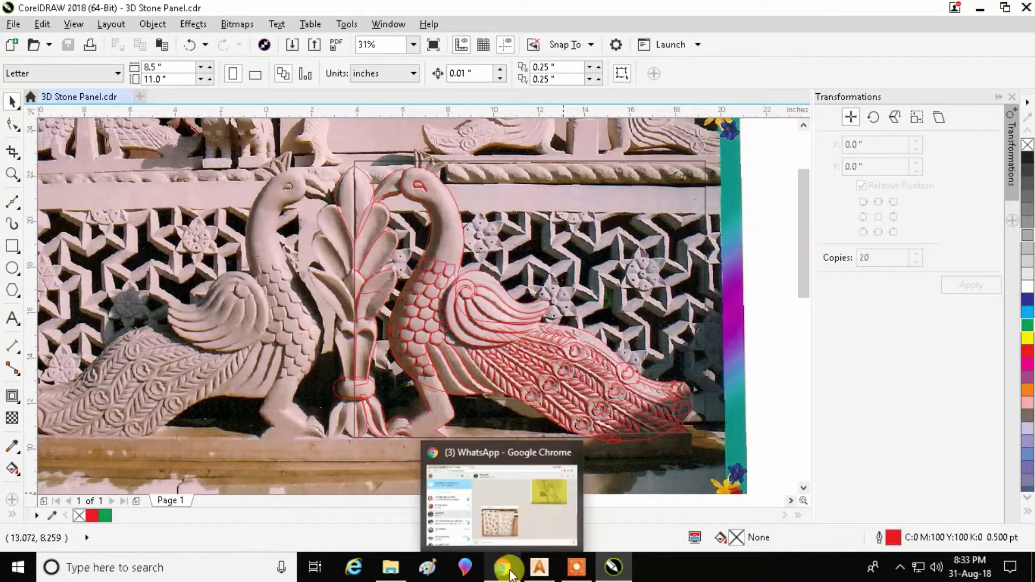
left_click(539, 567)
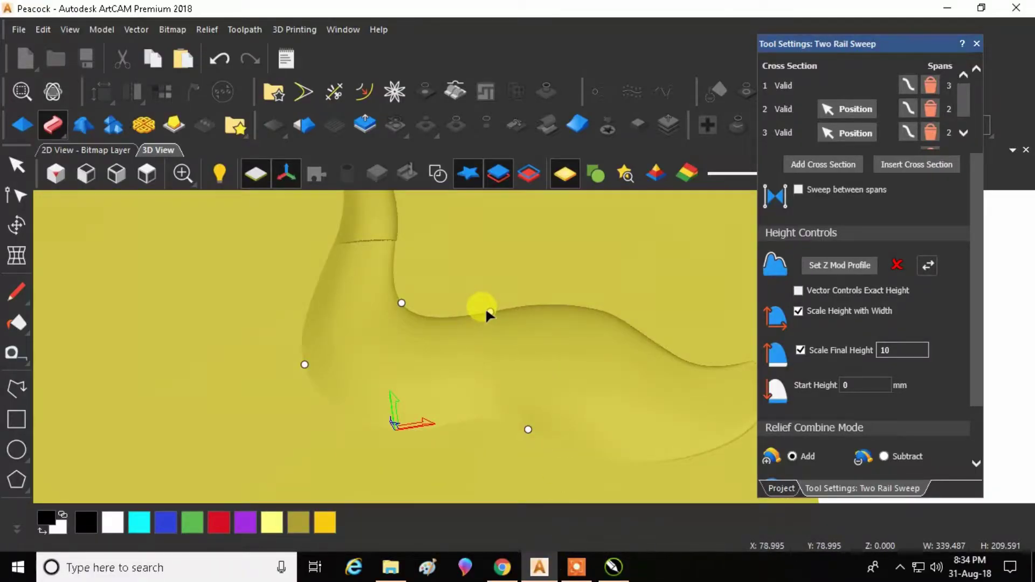
left_click_drag(489, 311, 513, 309)
scroll(508, 323, "down", 1)
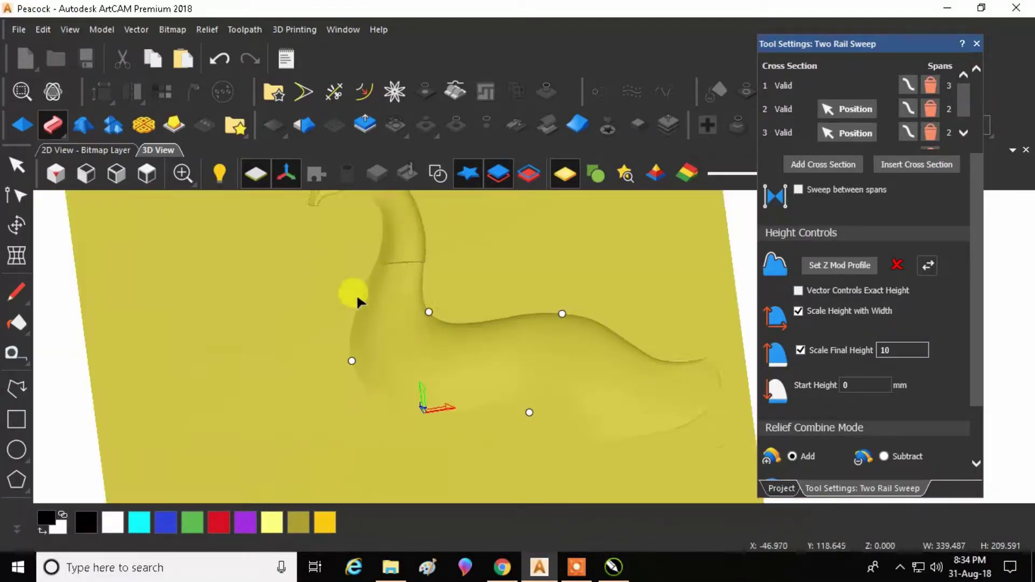
left_click_drag(534, 408, 589, 429)
Reposition both ends of cross section 3 along the drive rails, leaving them slightly closer to the tail.
left_click_drag(432, 306, 451, 317)
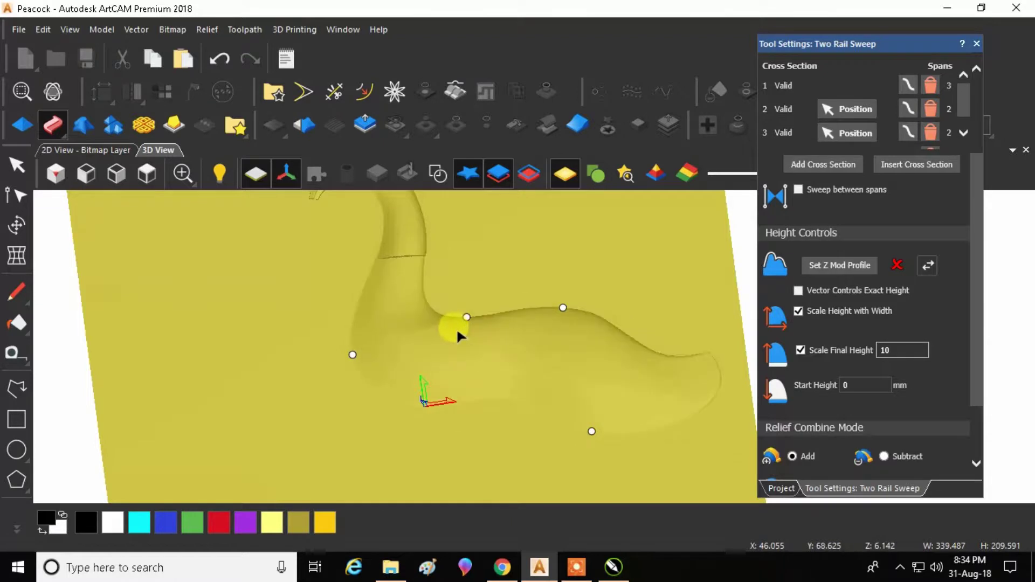
left_click_drag(353, 353, 385, 400)
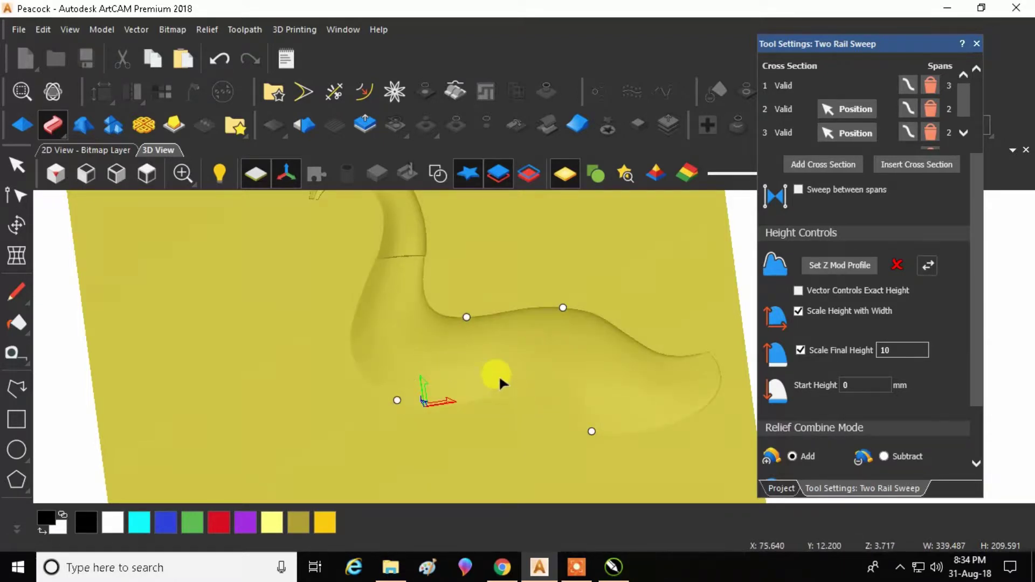
left_click_drag(466, 316, 456, 317)
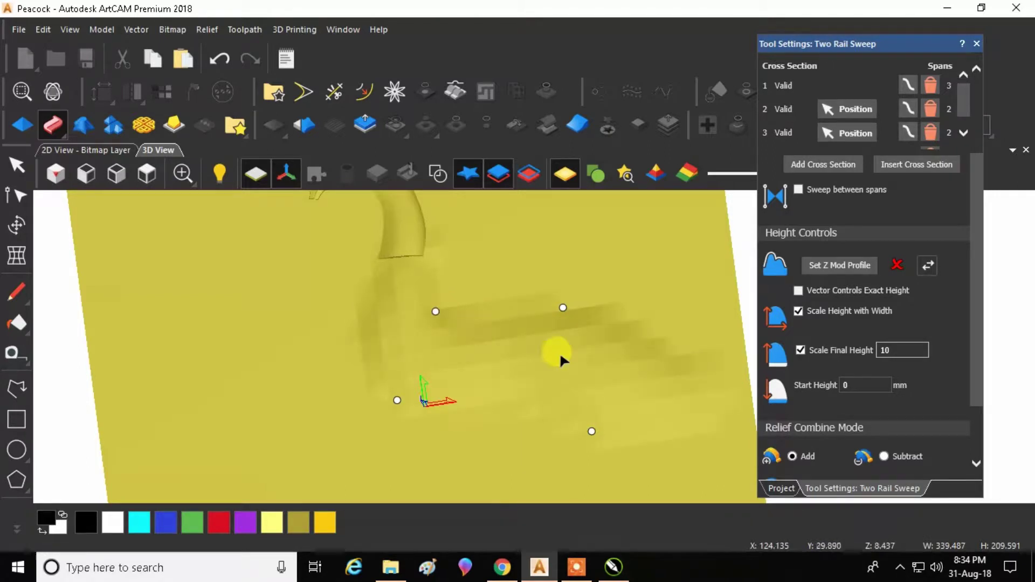
left_click_drag(396, 400, 367, 381)
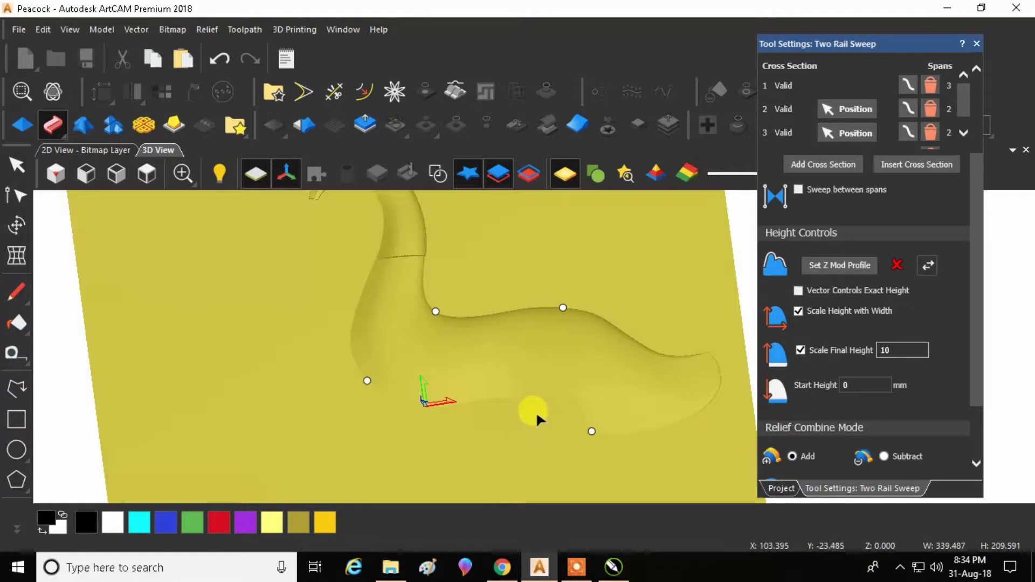
Add the small curved profile, third down in the group of profiles above the tail, as another cross section of the two-rail sweep.
scroll(567, 366, "up", 2)
left_click_drag(572, 268, 605, 274)
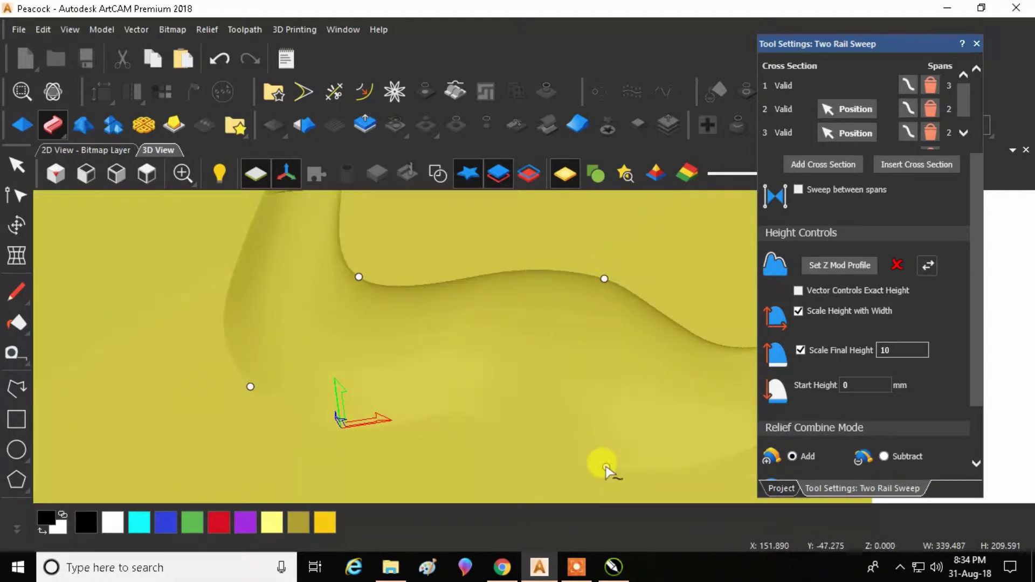
left_click_drag(605, 467, 565, 457)
scroll(516, 378, "down", 3)
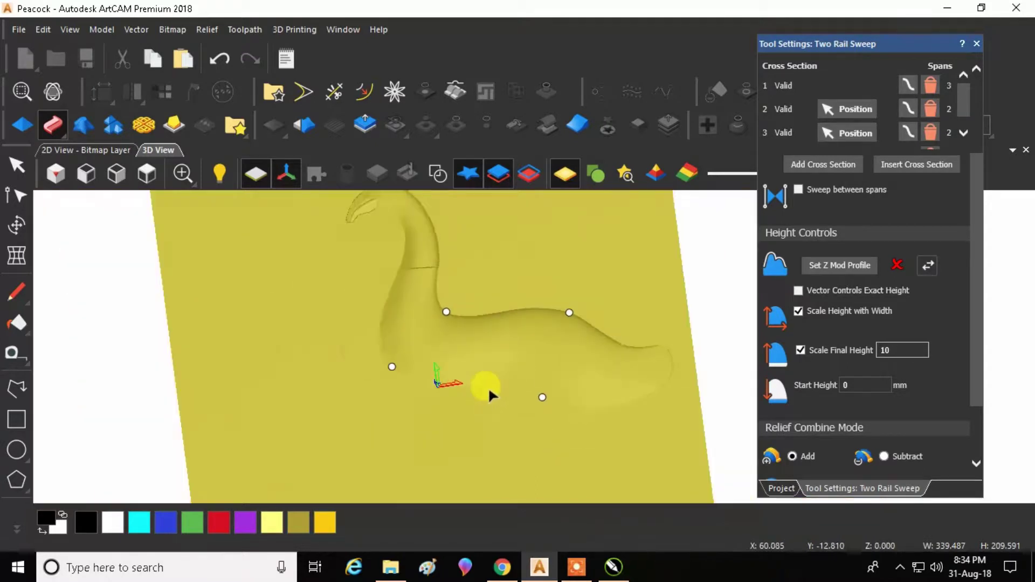
left_click_drag(570, 275, 463, 205)
left_click(437, 173)
left_click_drag(443, 411, 545, 256)
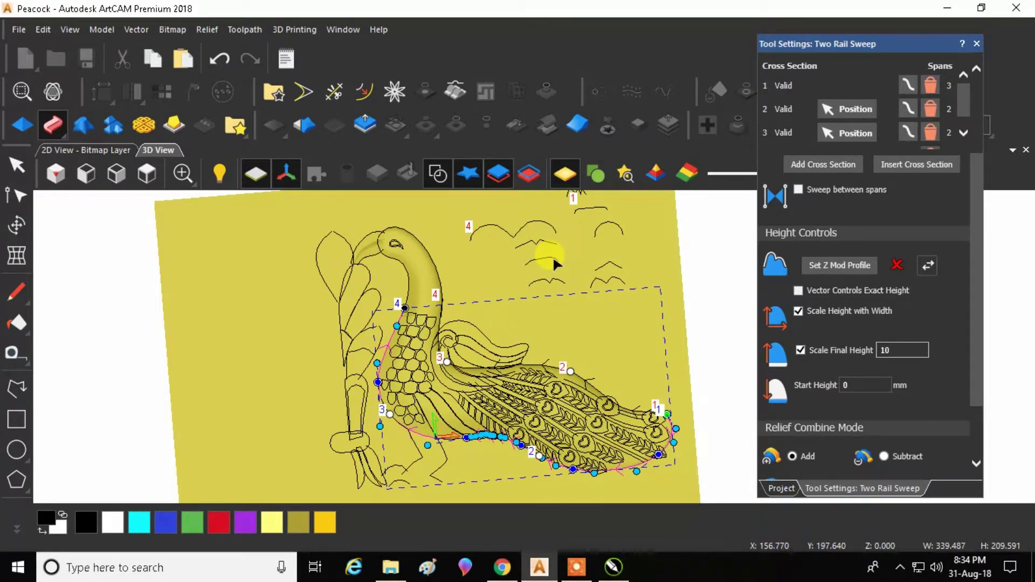
scroll(585, 213, "up", 3)
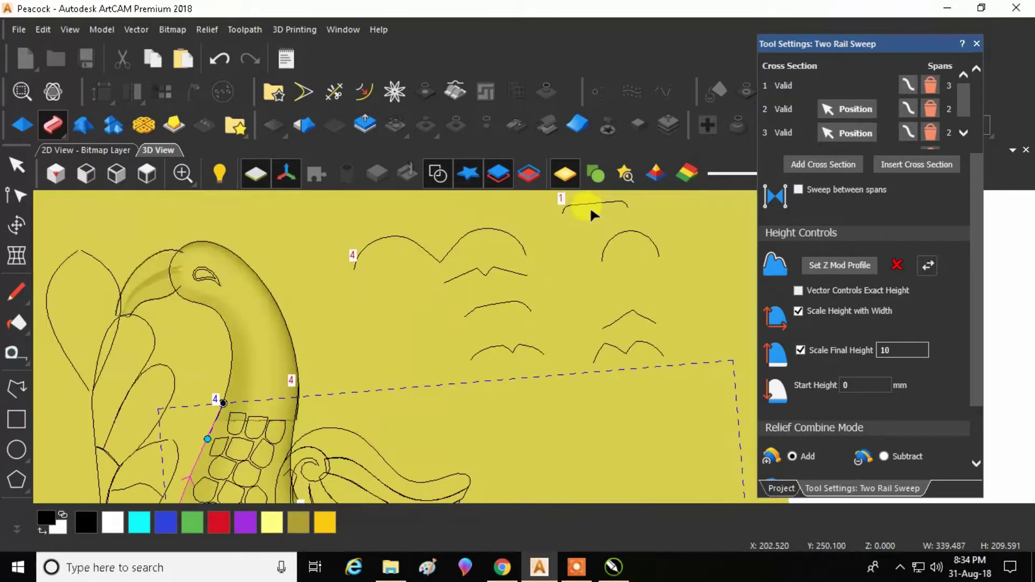
left_click_drag(507, 310, 593, 241)
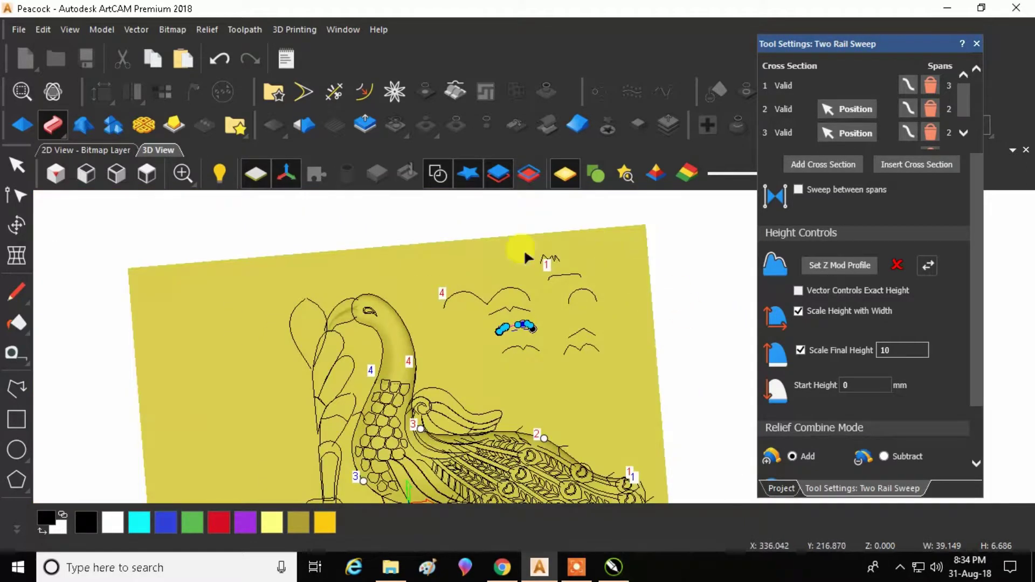
left_click(438, 173)
scroll(539, 215, "down", 3)
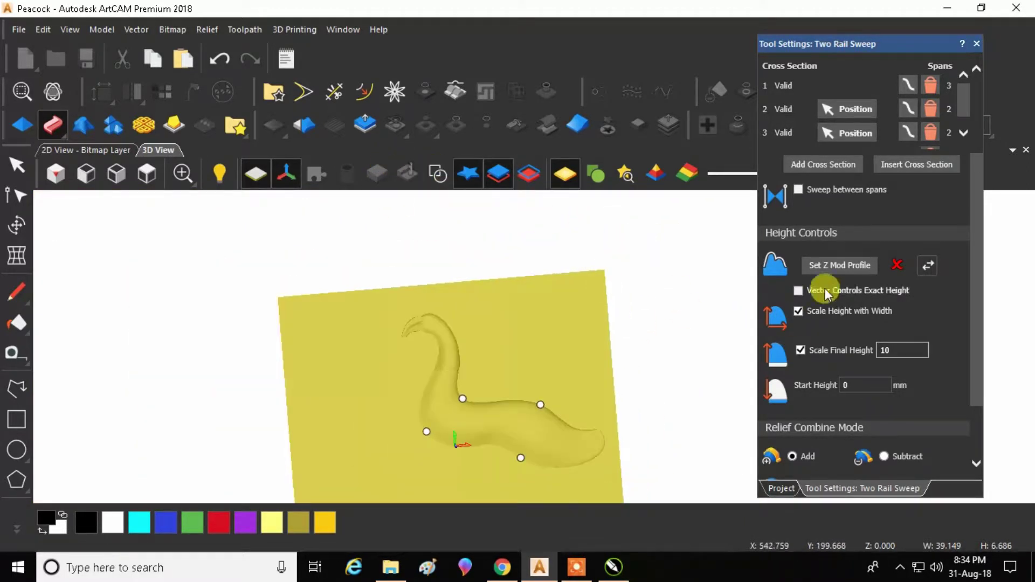
left_click(816, 164)
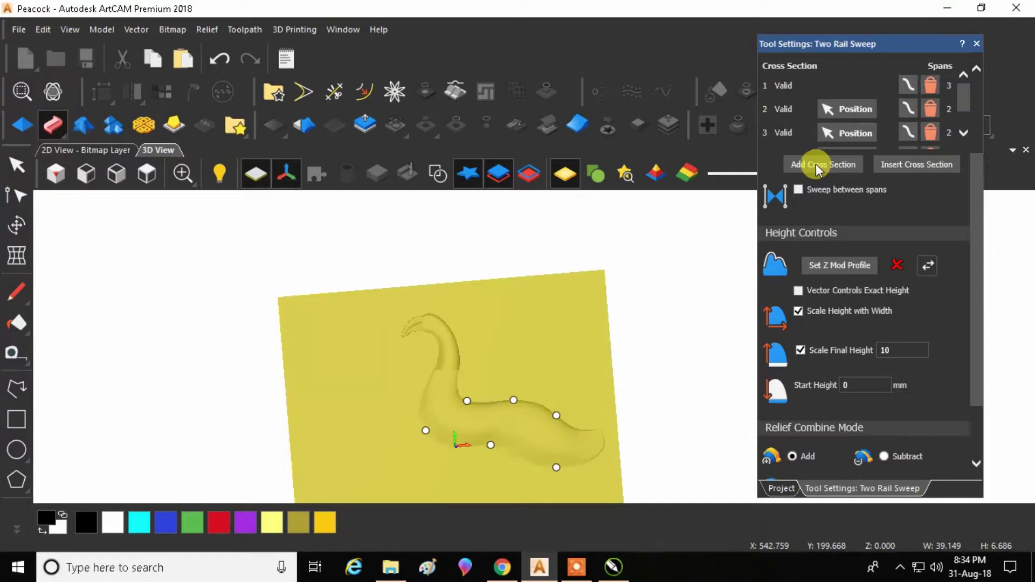
Examine the updated sweep preview along the neck and body, with the drawing vectors both shown and hidden.
left_click(481, 439)
scroll(469, 428, "up", 3)
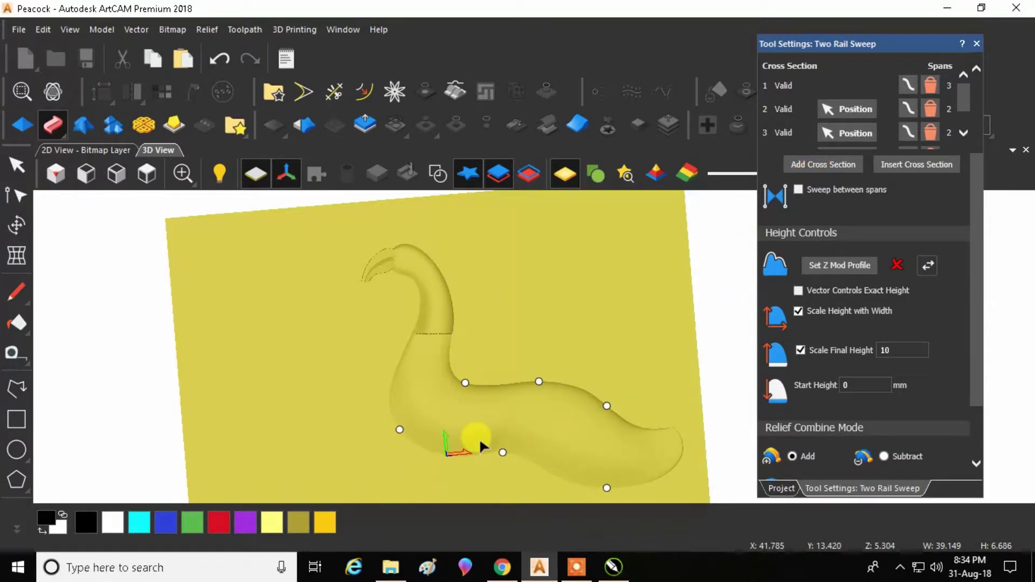
left_click(433, 162)
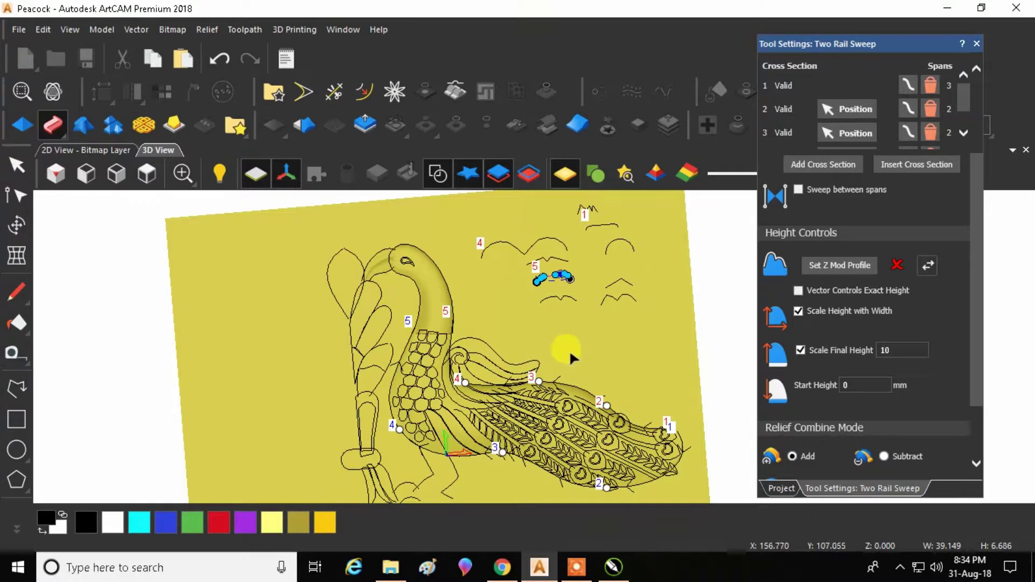
left_click(437, 173)
scroll(470, 426, "up", 3)
left_click_drag(470, 425, 438, 507)
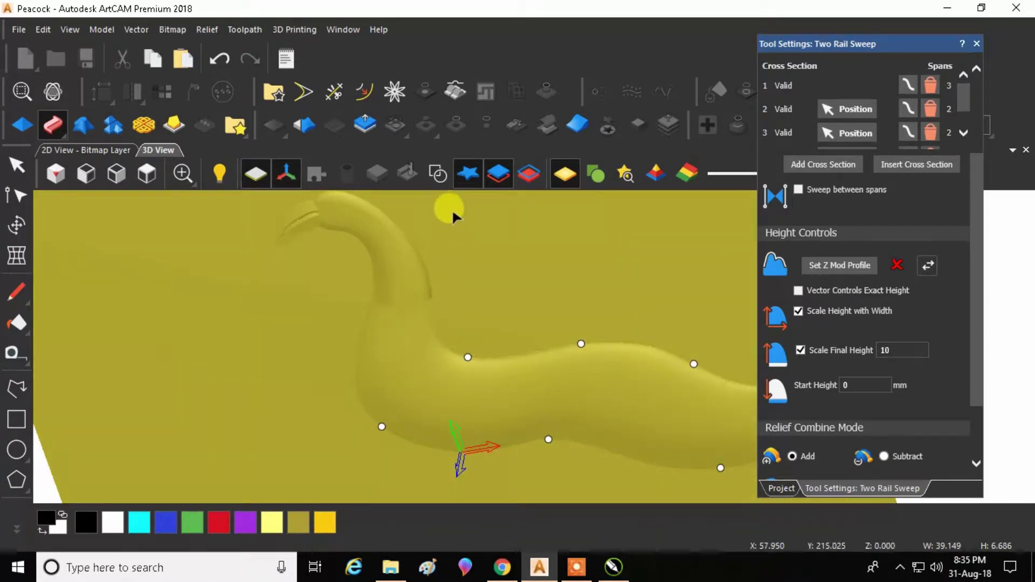
scroll(947, 134, "down", 5)
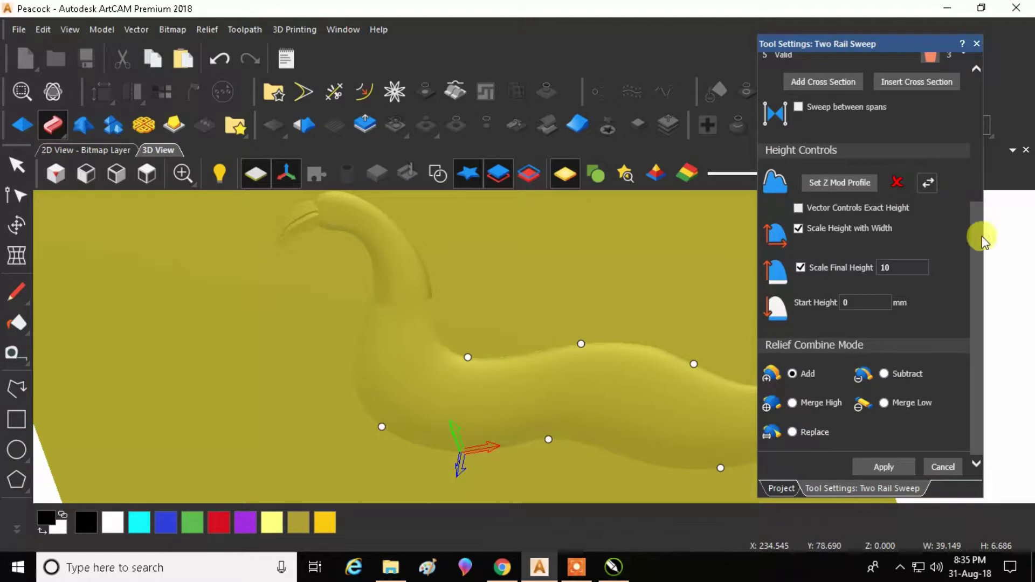
Delete cross section 5 from the two-rail sweep.
scroll(978, 248, "up", 3)
scroll(975, 264, "up", 5)
scroll(857, 210, "down", 3)
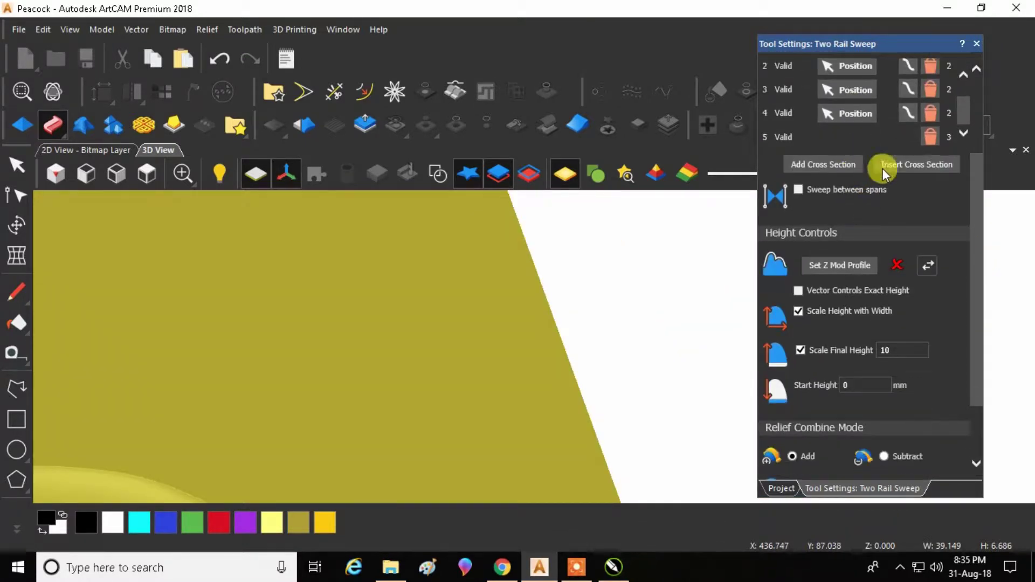
scroll(927, 139, "up", 1)
scroll(929, 137, "down", 1)
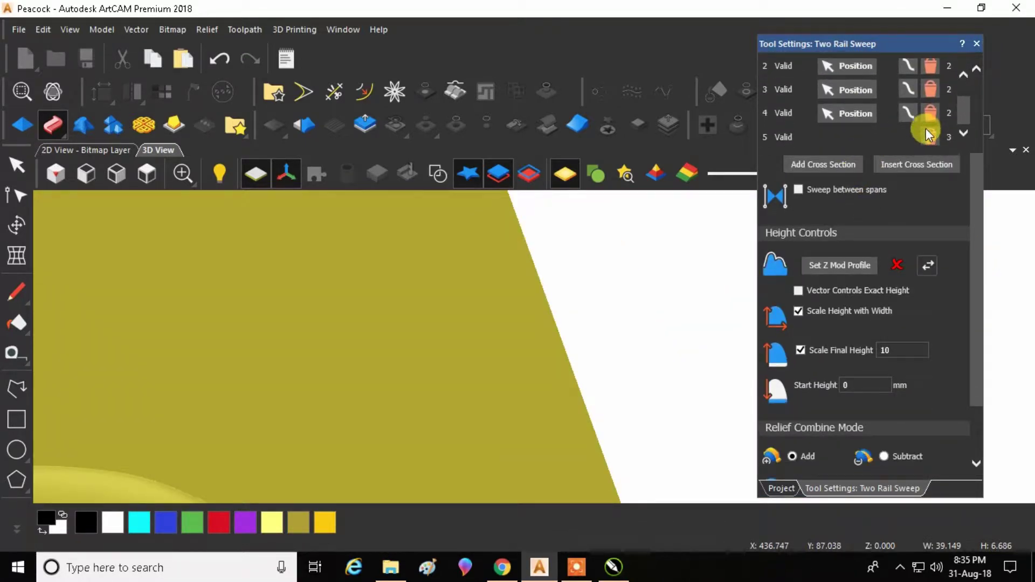
scroll(819, 176, "down", 1)
scroll(578, 273, "down", 3)
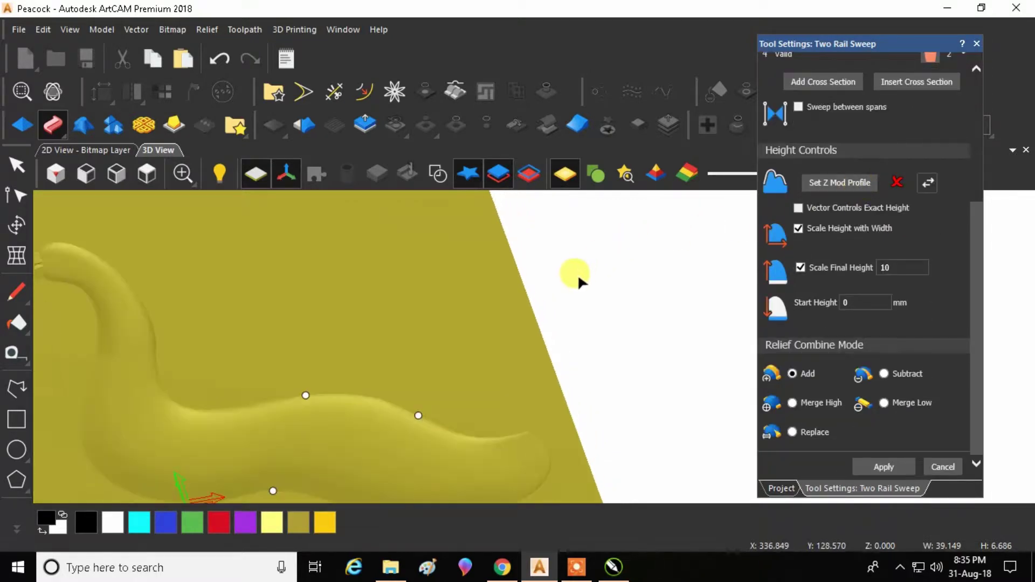
Examine the body sweep preview up close from isometric and tilted viewpoints.
left_click_drag(331, 339, 395, 430)
scroll(493, 263, "up", 3)
left_click_drag(493, 263, 335, 363)
left_click(56, 175)
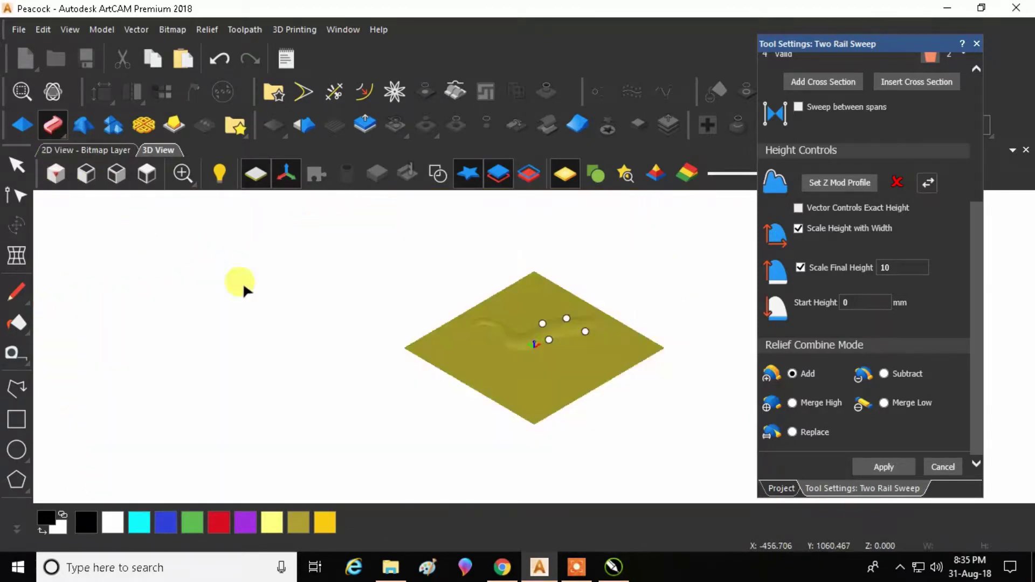
scroll(563, 329, "up", 4)
left_click(56, 173)
scroll(566, 310, "up", 5)
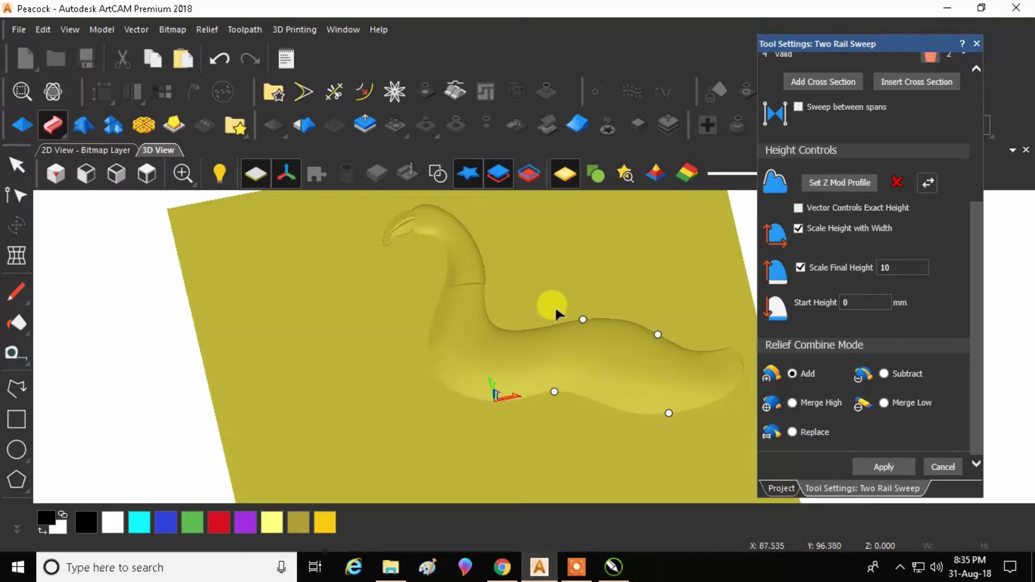
mouse_move(574, 330)
left_mouse_down()
mouse_move(612, 335)
mouse_move(557, 432)
mouse_move(587, 365)
mouse_move(666, 257)
mouse_move(492, 307)
mouse_move(379, 374)
mouse_move(328, 337)
mouse_move(542, 374)
mouse_move(489, 396)
mouse_move(603, 344)
left_mouse_up()
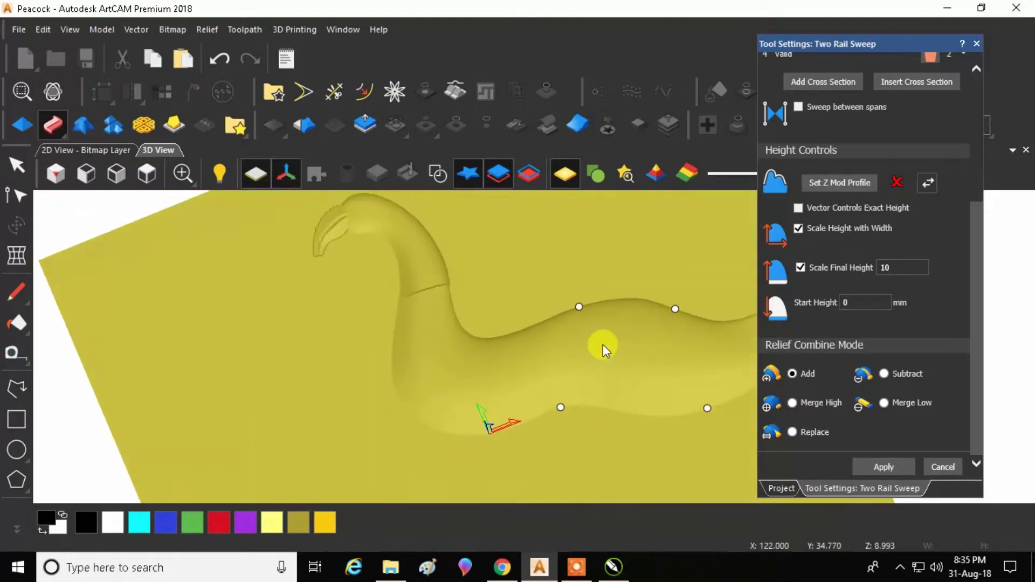
Set the start height of the body sweep to 2 mm and inspect the neck joint.
left_click_drag(864, 305, 811, 306)
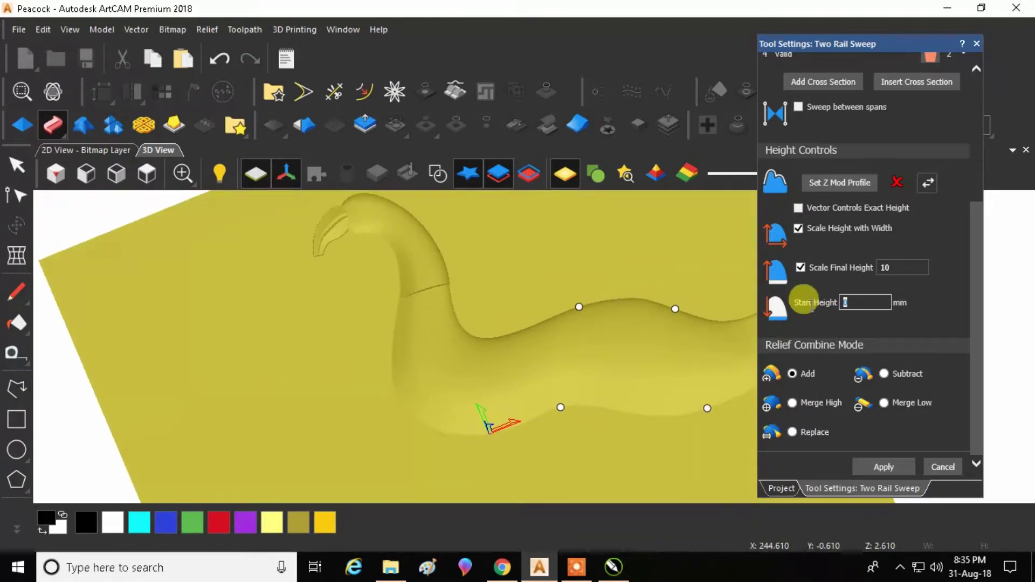
type("2")
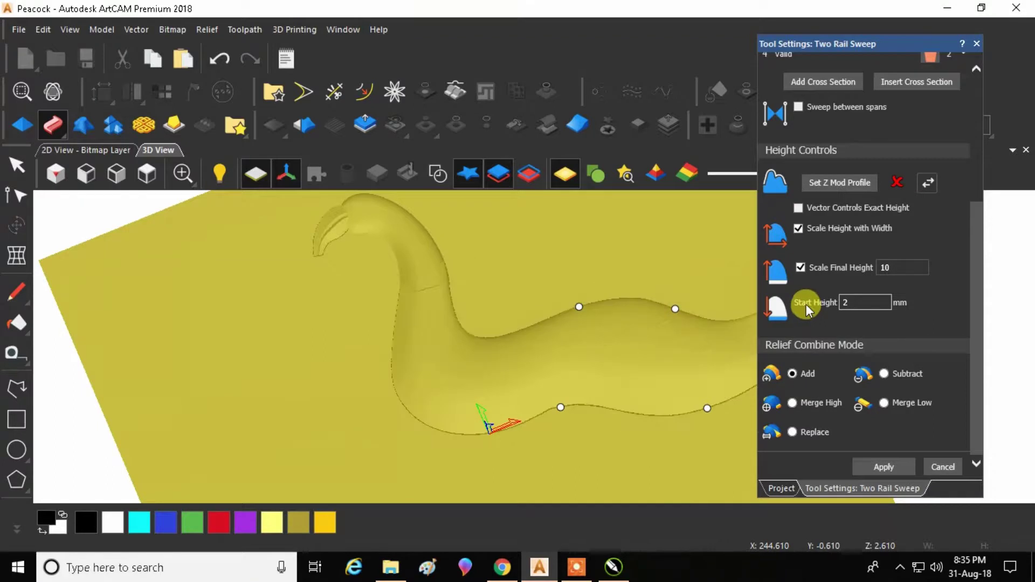
left_click(449, 285)
mouse_move(448, 285)
left_mouse_down()
mouse_move(432, 258)
mouse_move(457, 248)
left_mouse_up()
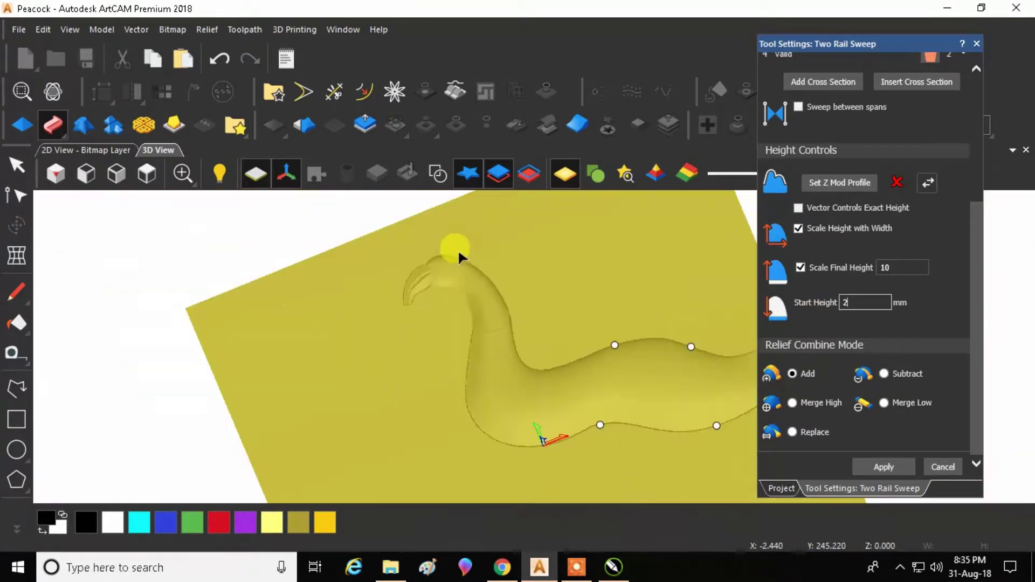
mouse_move(645, 413)
left_mouse_down()
mouse_move(661, 357)
mouse_move(662, 430)
mouse_move(614, 441)
mouse_move(731, 330)
left_mouse_up()
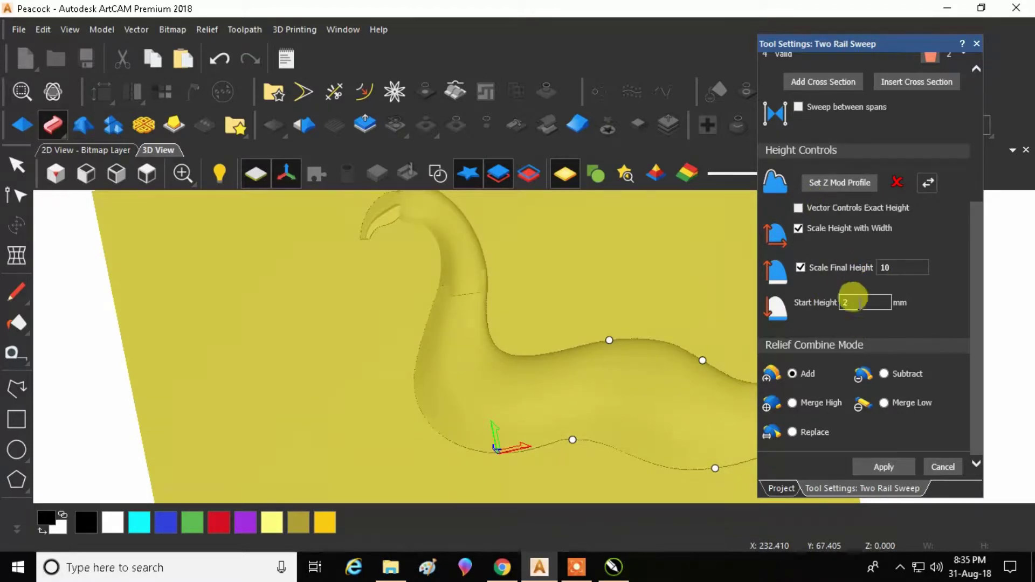
Set the sweep's relief combine mode to Merge High and apply the sweep to the relief layer.
scroll(879, 286, "up", 3)
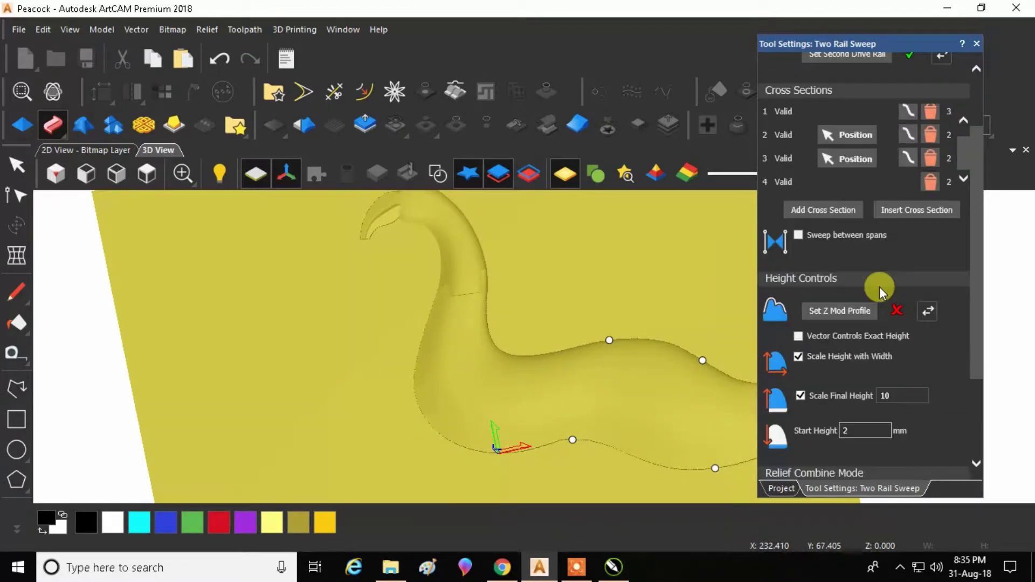
scroll(878, 286, "down", 3)
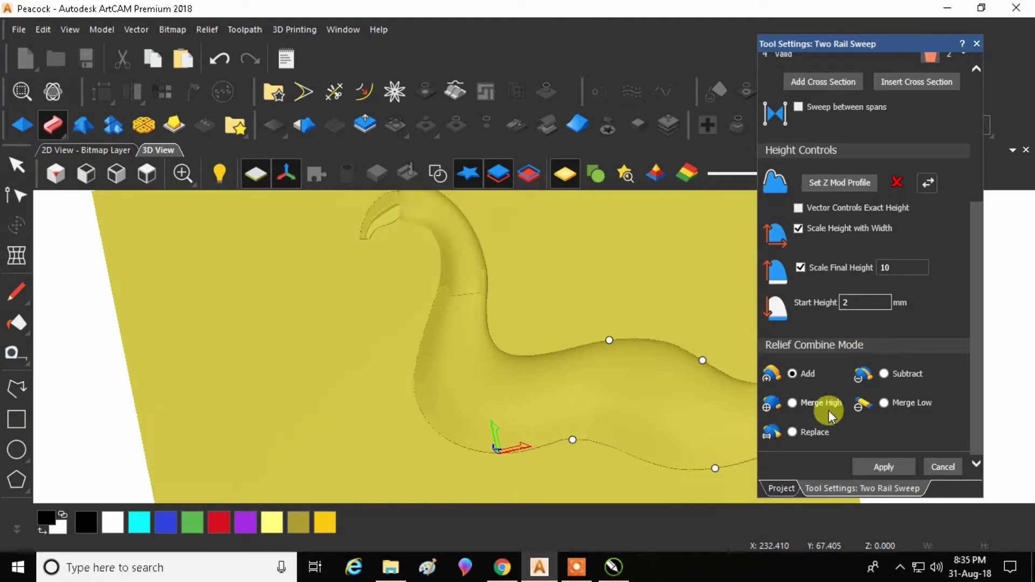
left_click(798, 405)
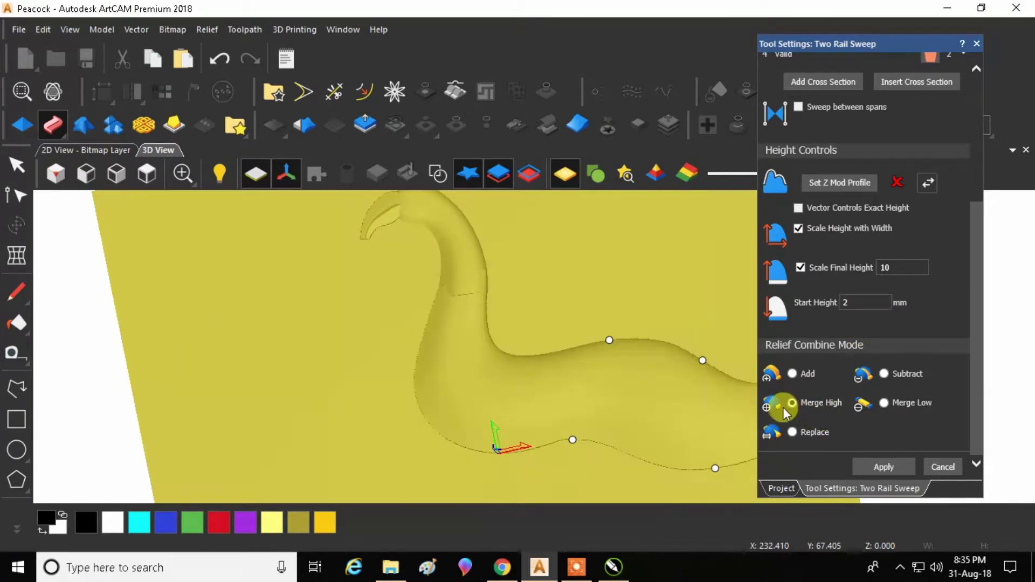
left_click(883, 465)
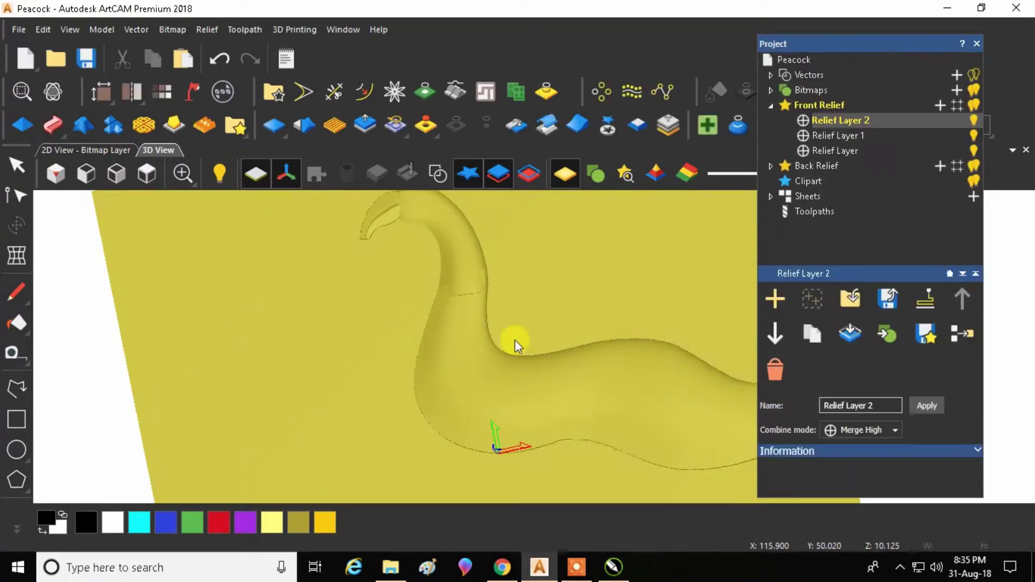
scroll(444, 300, "down", 5)
scroll(444, 300, "up", 5)
left_click_drag(451, 257, 475, 404)
scroll(455, 292, "up", 3)
scroll(377, 328, "down", 5)
left_click_drag(377, 328, 636, 377)
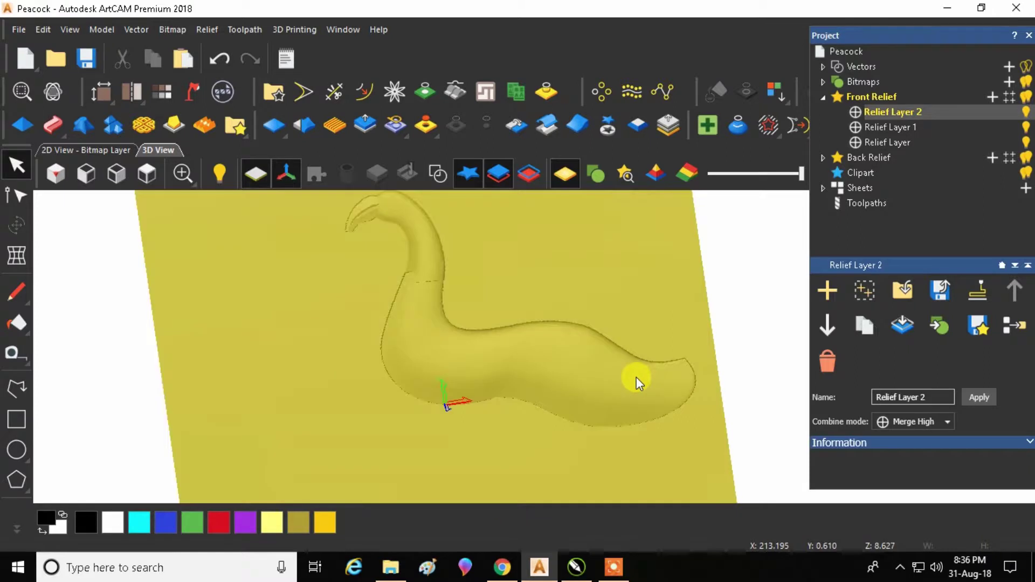
Switch to CorelDRAW to look at the reference photo of the stone peacock, and return to ArtCAM.
left_click(575, 566)
left_click(573, 566)
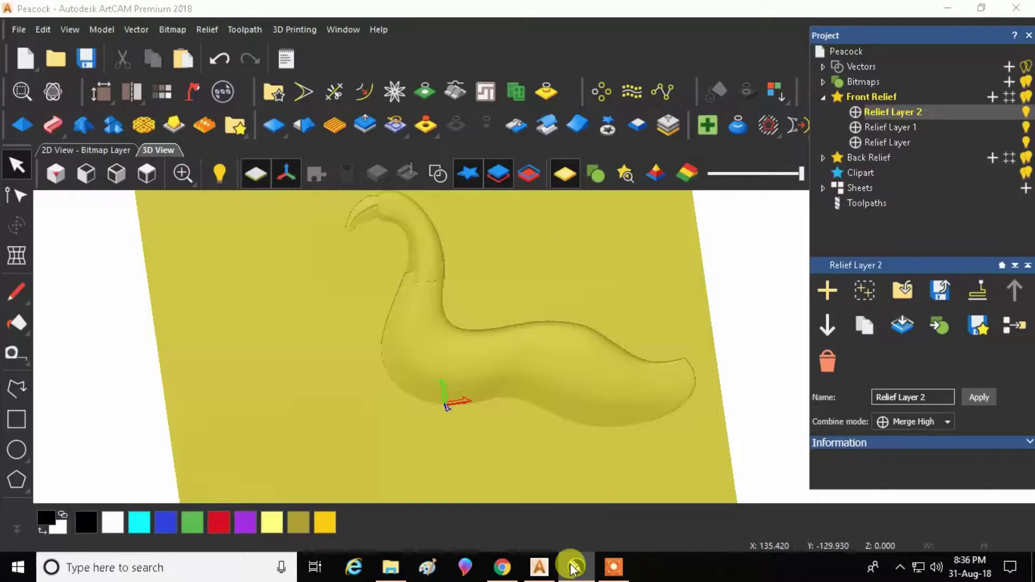
left_click_drag(631, 333, 596, 513)
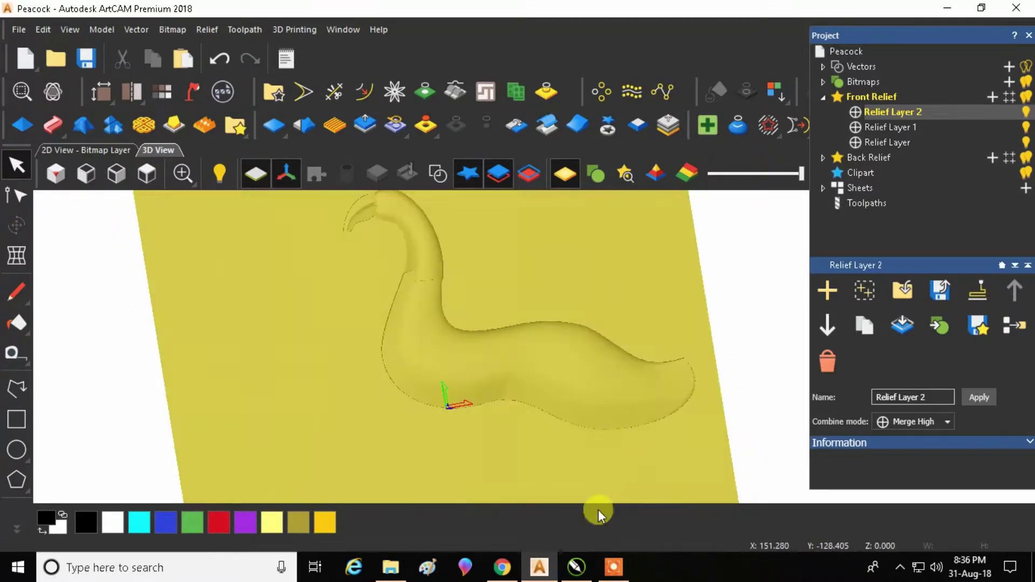
left_click(576, 567)
left_click(582, 571)
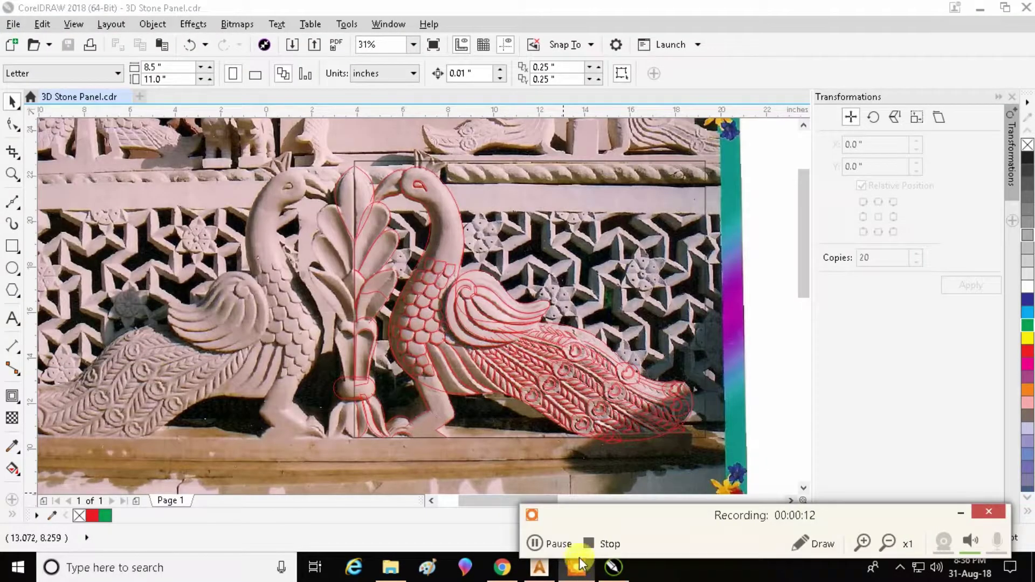
left_click(962, 511)
left_click(497, 460)
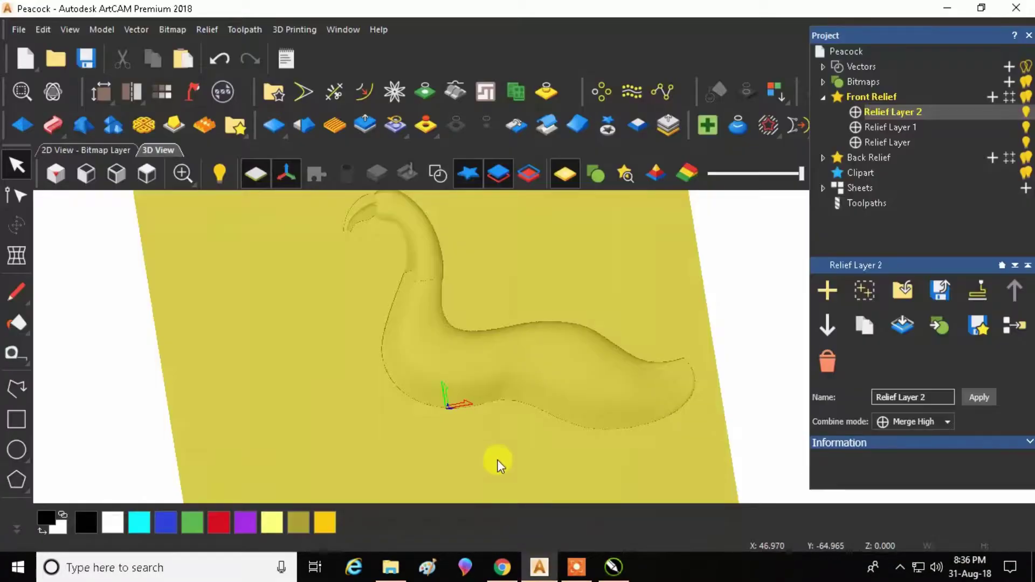
Smooth both edges of the neck-to-body joint on Relief Layer 2 with the Smoothing Tool, working from the top view.
left_click_drag(497, 460, 458, 251)
scroll(458, 251, "up", 3)
scroll(459, 300, "down", 3)
left_click_drag(459, 301, 588, 258)
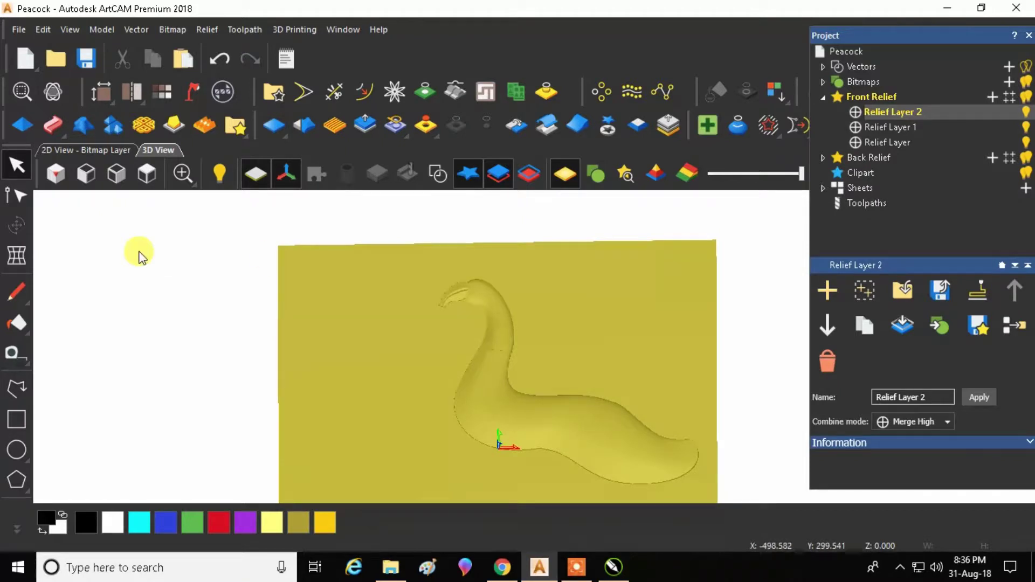
left_click(147, 174)
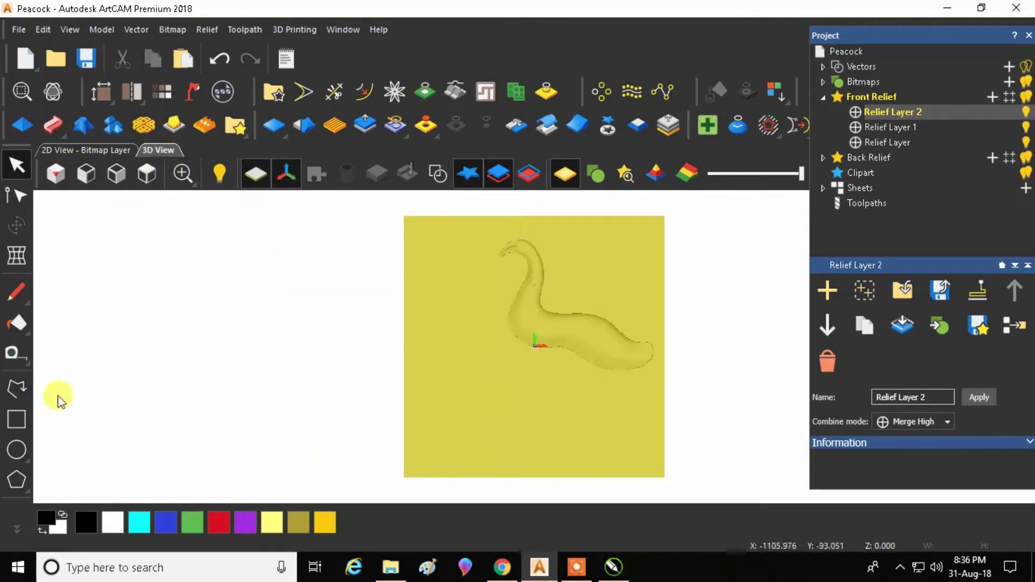
left_click(13, 530)
left_click(19, 356)
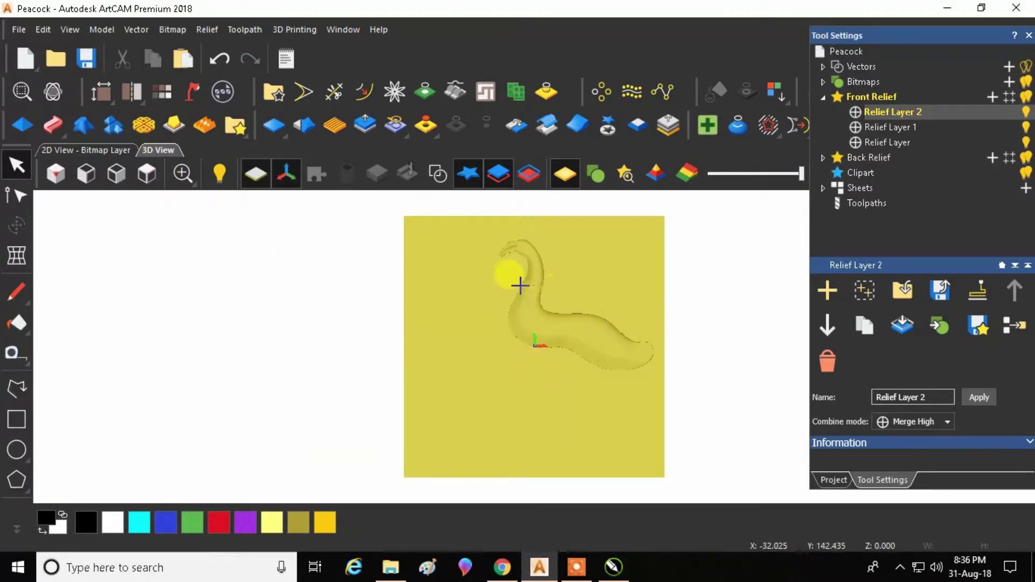
scroll(520, 286, "up", 6)
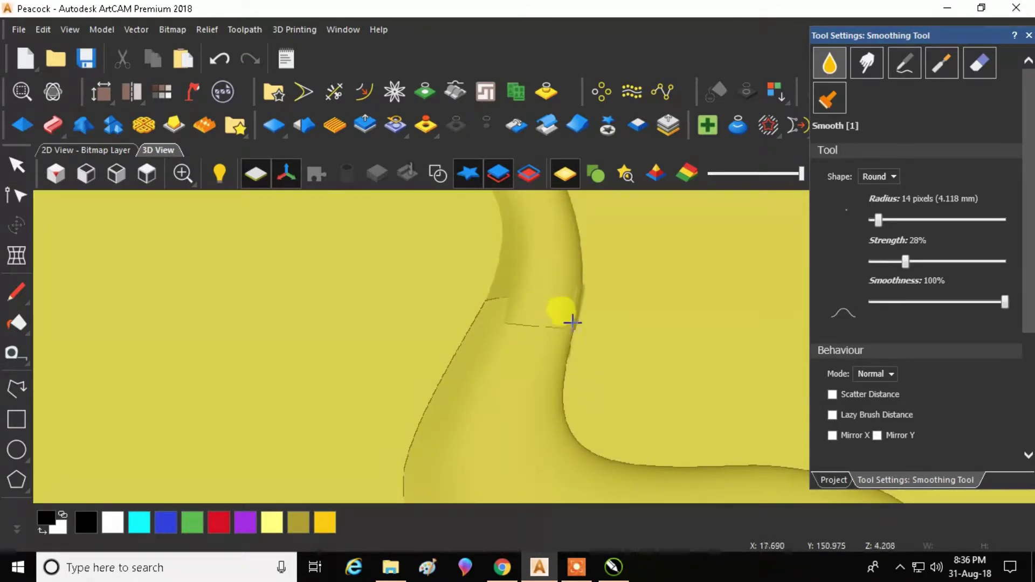
mouse_move(576, 293)
left_mouse_down()
mouse_move(555, 325)
mouse_move(490, 296)
mouse_move(508, 252)
mouse_move(518, 324)
mouse_move(499, 337)
mouse_move(549, 340)
mouse_move(577, 302)
left_mouse_up()
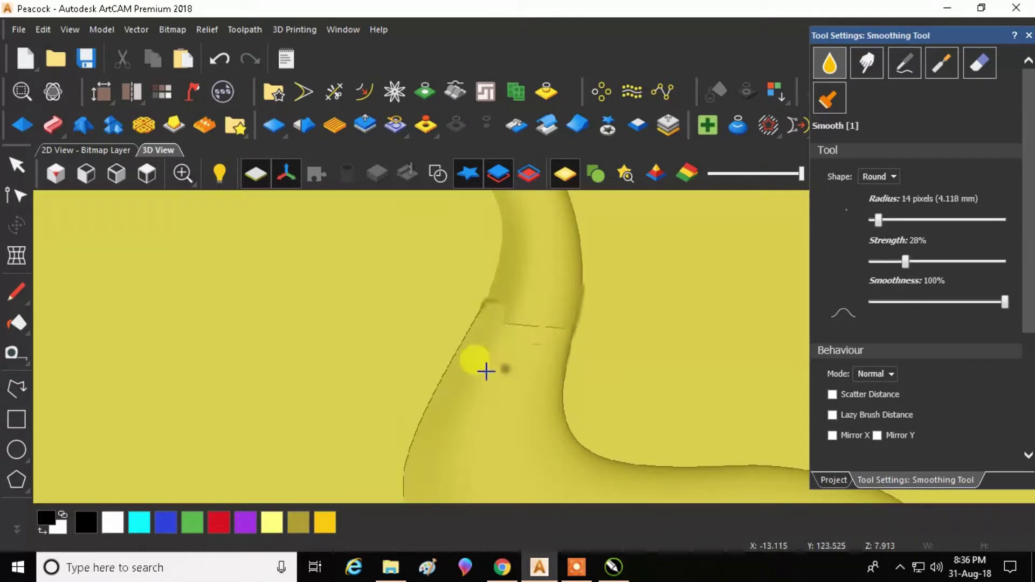
scroll(526, 342, "down", 3)
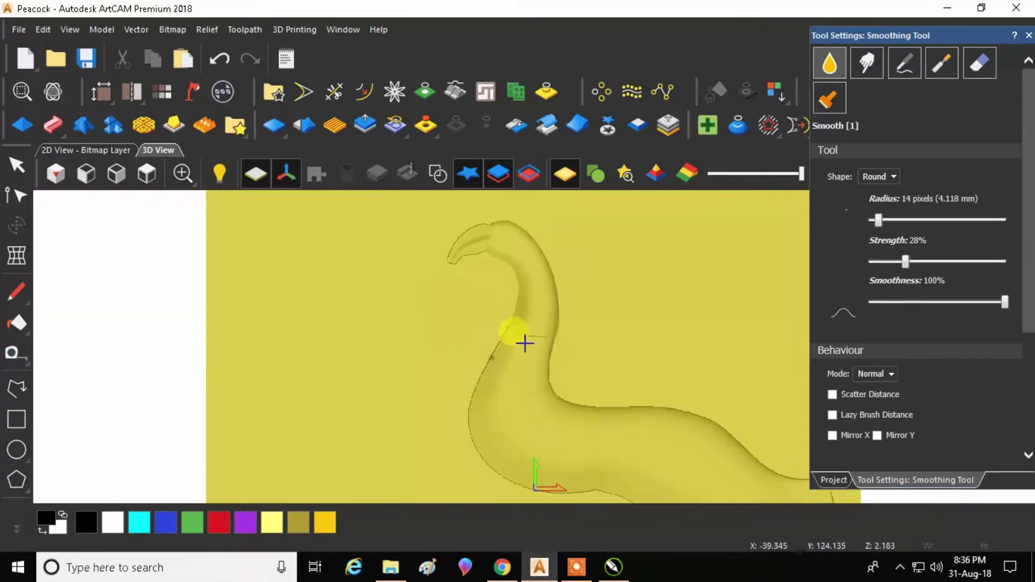
left_click(25, 152)
Try to smooth the remaining seam across the neck on Relief Layer 1.
left_click(892, 128)
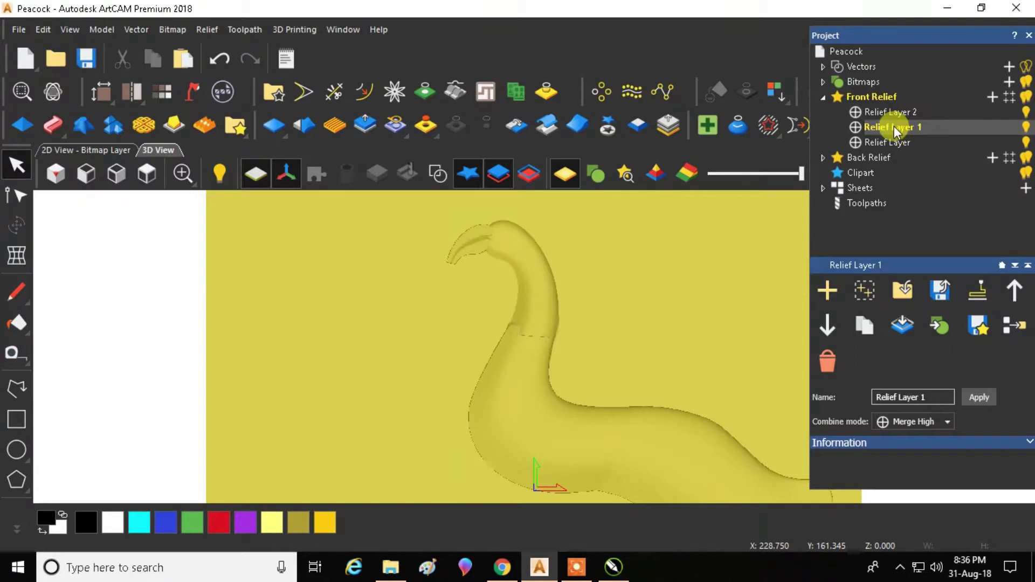
left_click(16, 527)
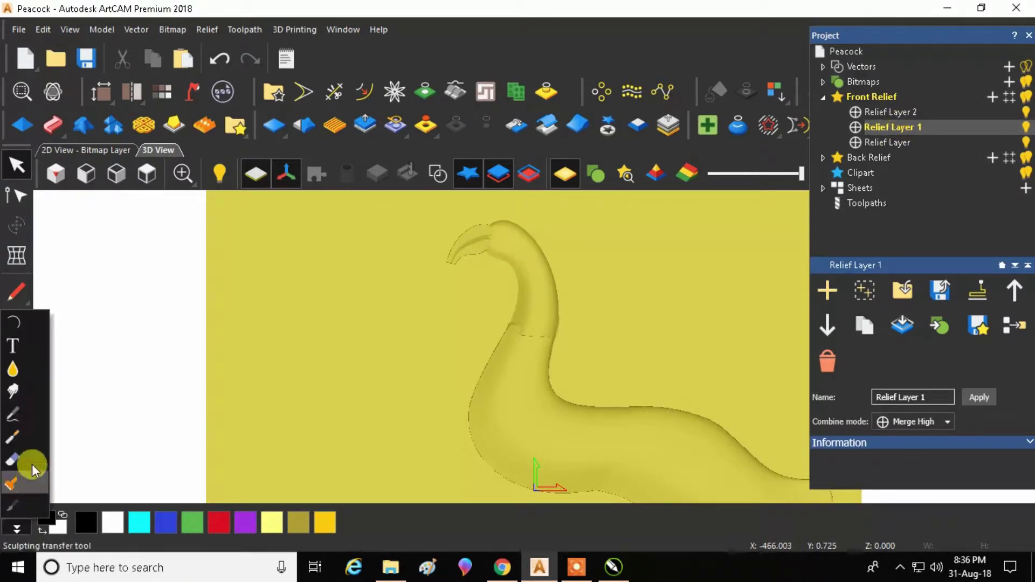
left_click(24, 369)
scroll(534, 358, "up", 2)
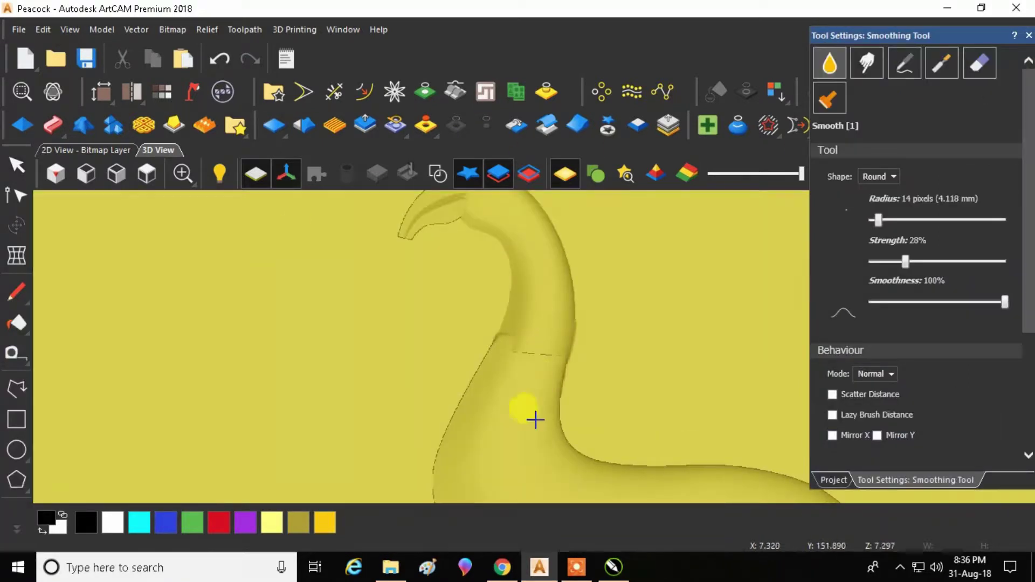
mouse_move(529, 396)
left_mouse_down()
mouse_move(532, 332)
mouse_move(525, 402)
left_mouse_up()
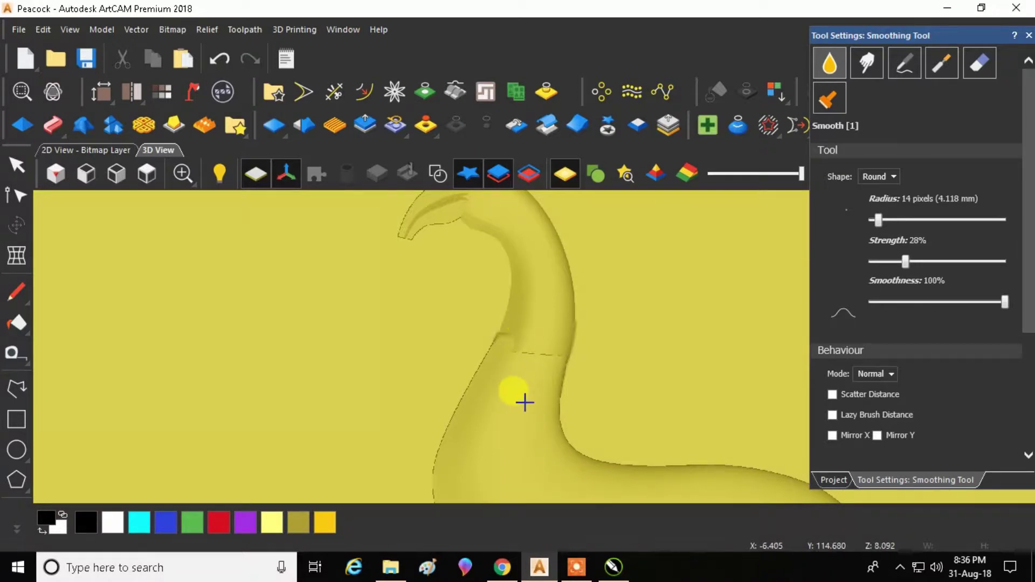
left_click(16, 165)
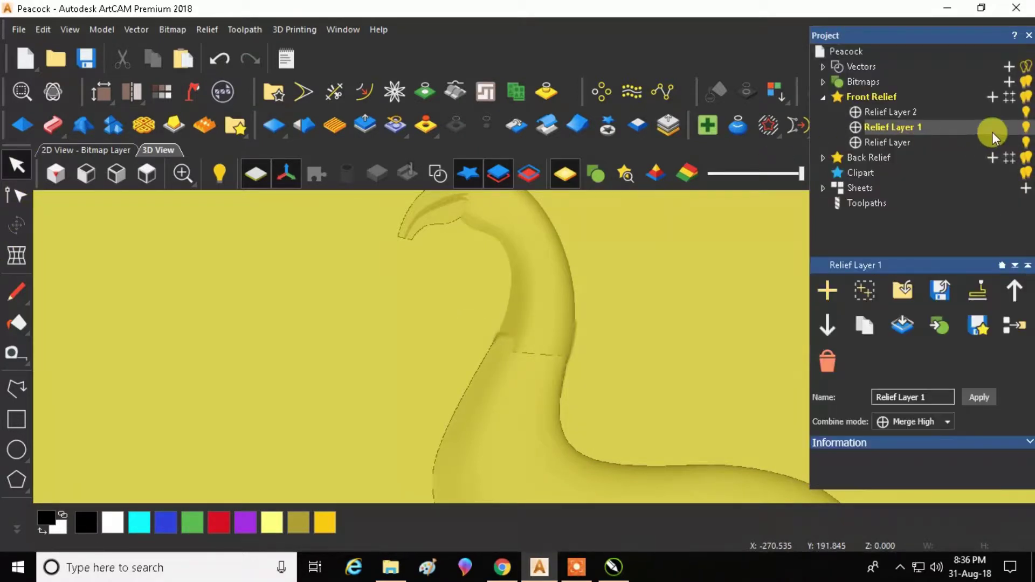
left_click(913, 111)
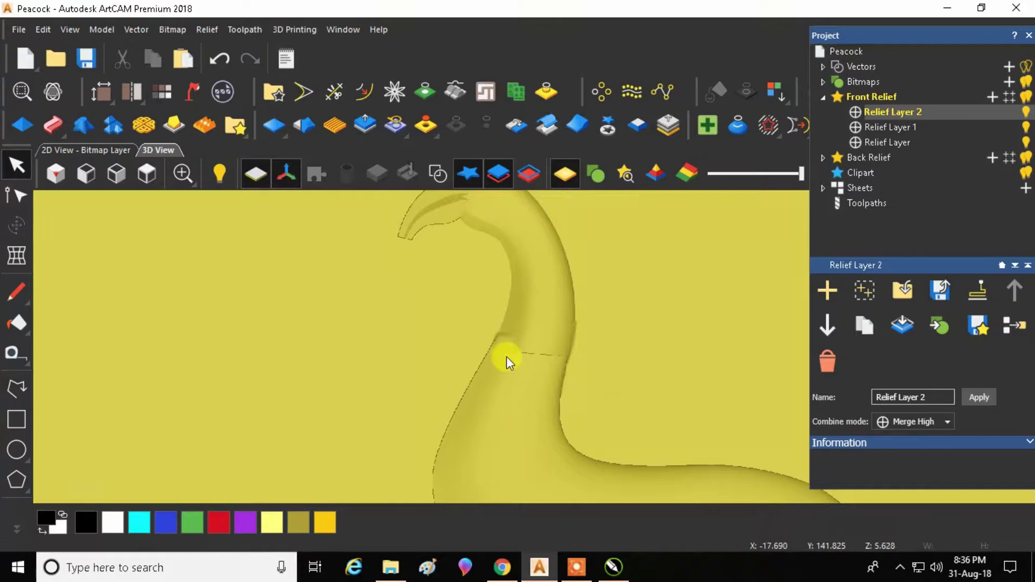
left_click(17, 528)
left_click(26, 434)
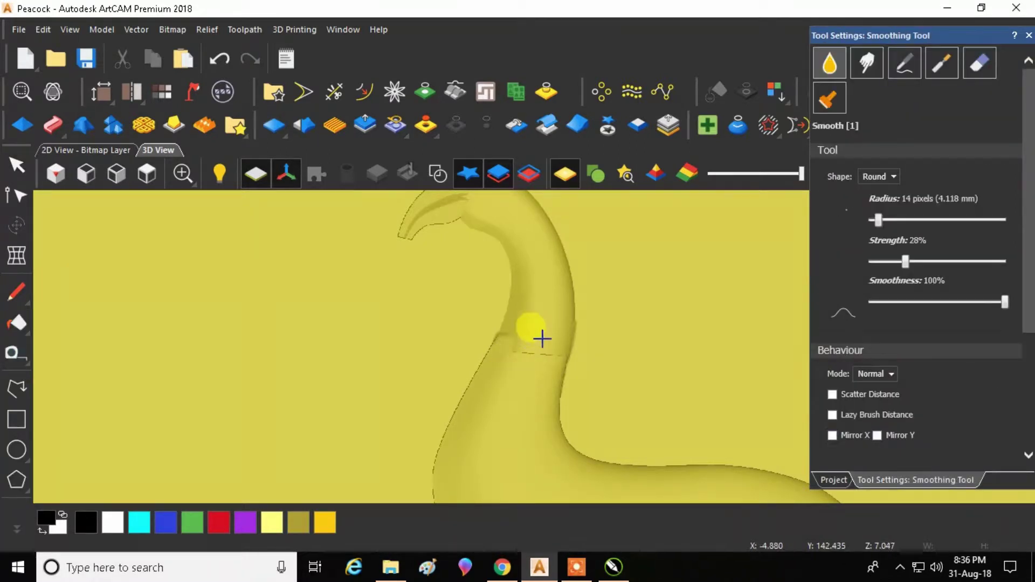
scroll(536, 364, "up", 3)
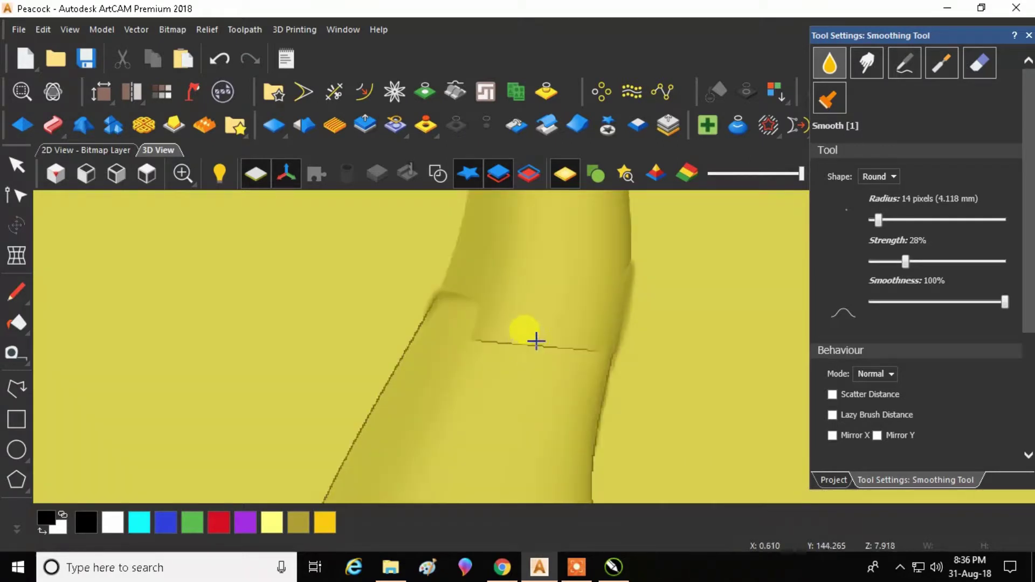
left_click(17, 167)
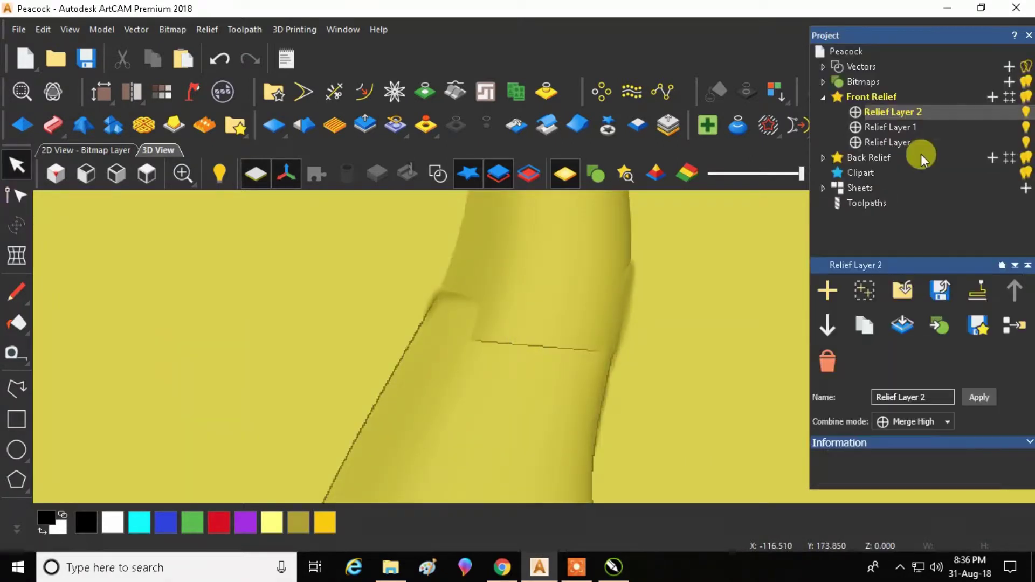
Smooth the seam across the neck joint on the layer named Relief Layer with the Smoothing Tool, and save the model.
left_click(1024, 143)
left_click(1025, 143)
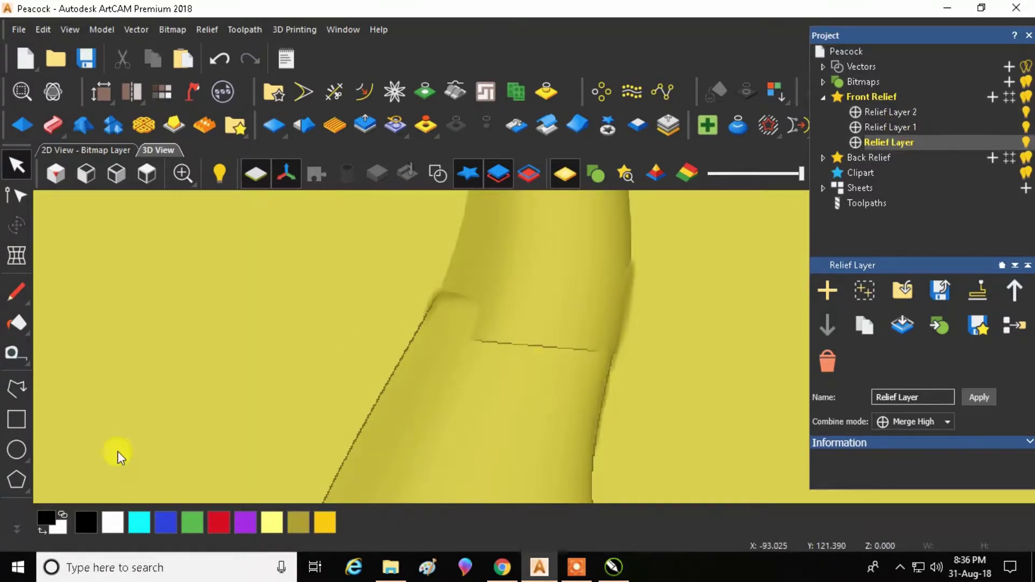
left_click(16, 529)
left_click(15, 381)
mouse_move(537, 372)
left_mouse_down()
mouse_move(513, 374)
mouse_move(503, 409)
mouse_move(505, 374)
mouse_move(473, 383)
mouse_move(480, 353)
mouse_move(476, 374)
mouse_move(582, 302)
mouse_move(586, 317)
mouse_move(549, 374)
mouse_move(602, 332)
mouse_move(533, 373)
mouse_move(481, 365)
mouse_move(496, 364)
mouse_move(446, 370)
mouse_move(499, 332)
mouse_move(528, 367)
mouse_move(570, 329)
mouse_move(558, 360)
mouse_move(519, 351)
left_mouse_up()
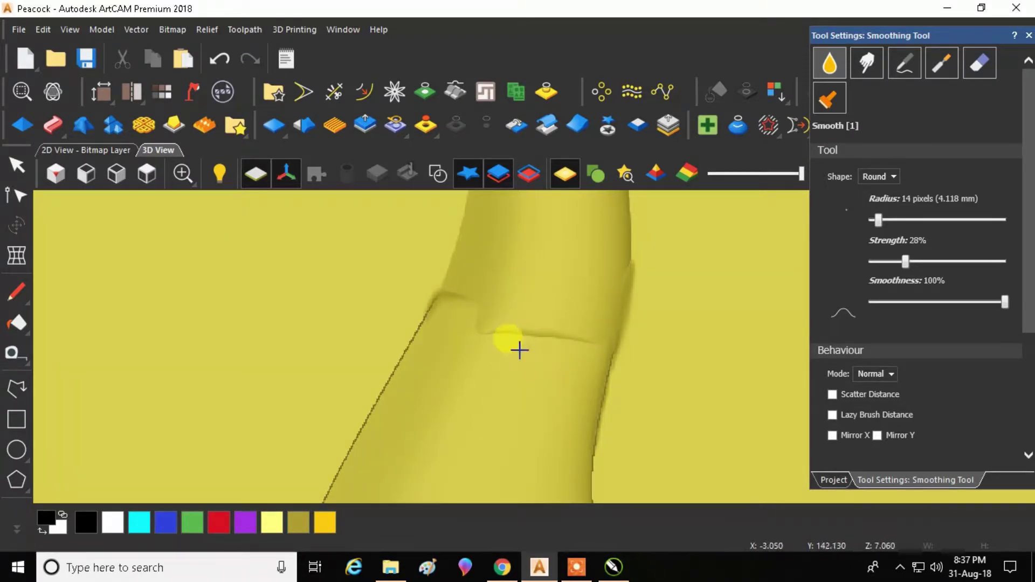
scroll(452, 346, "down", 5)
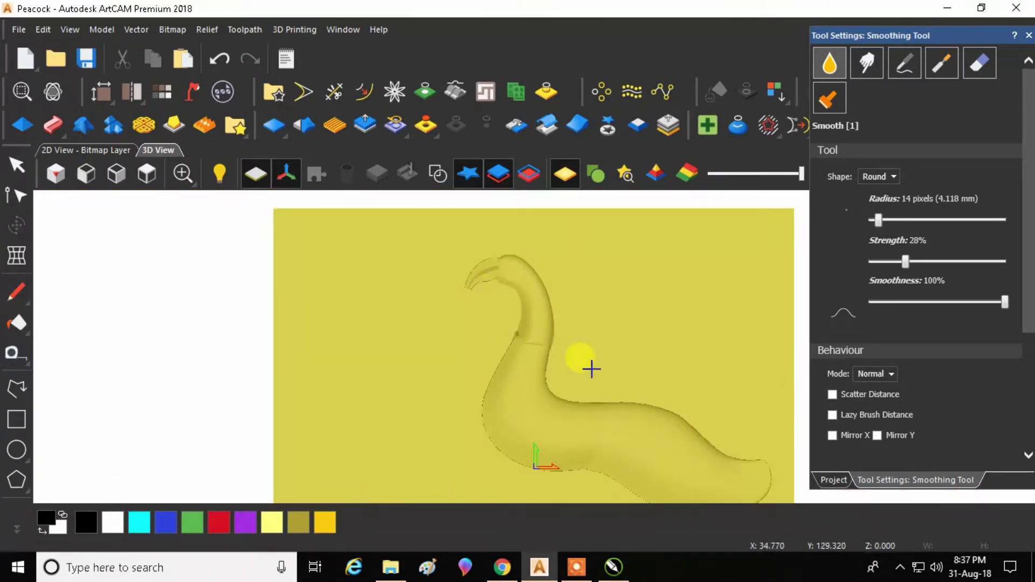
scroll(591, 369, "up", 4)
scroll(469, 331, "down", 4)
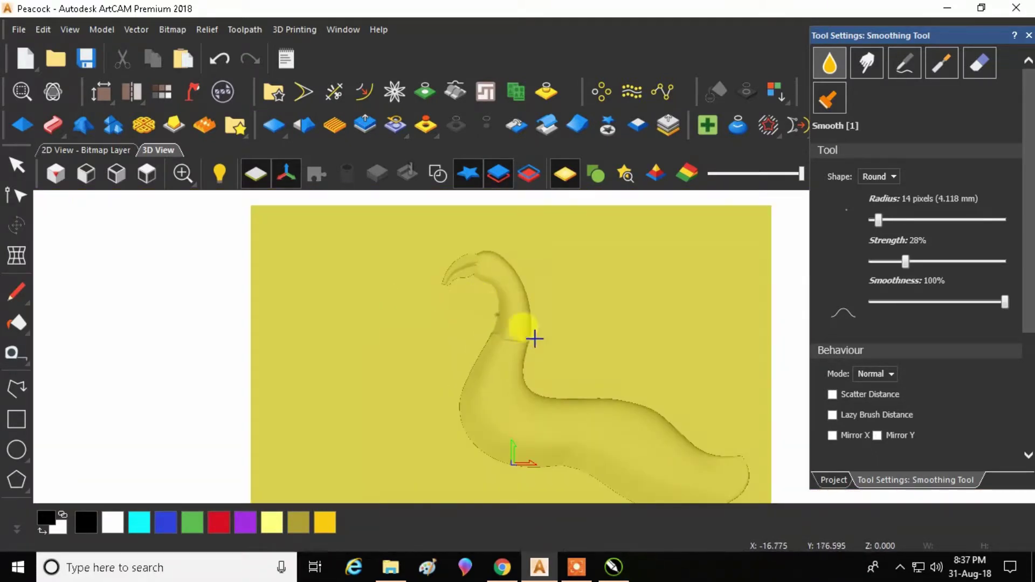
scroll(534, 339, "up", 4)
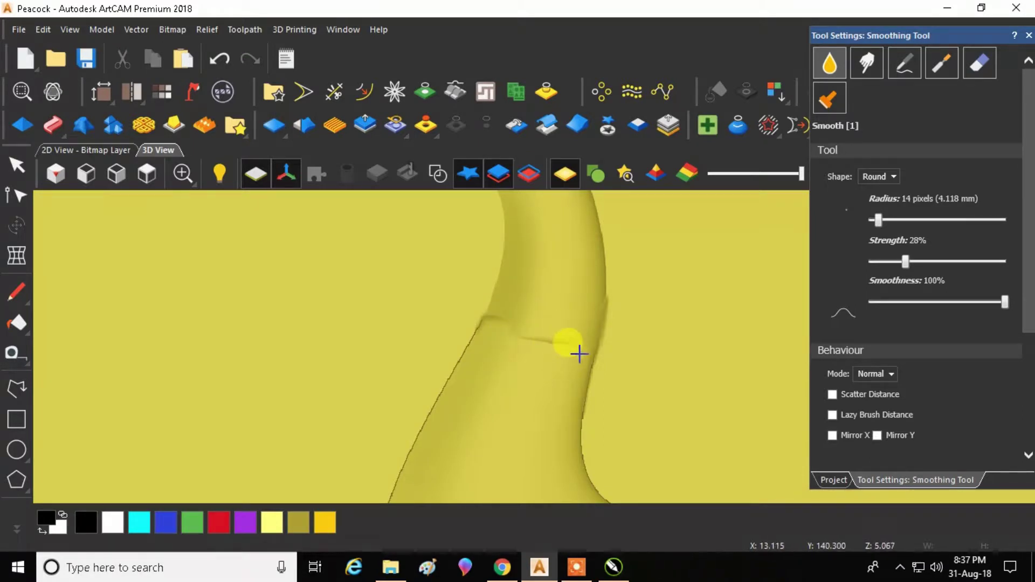
scroll(541, 342, "down", 6)
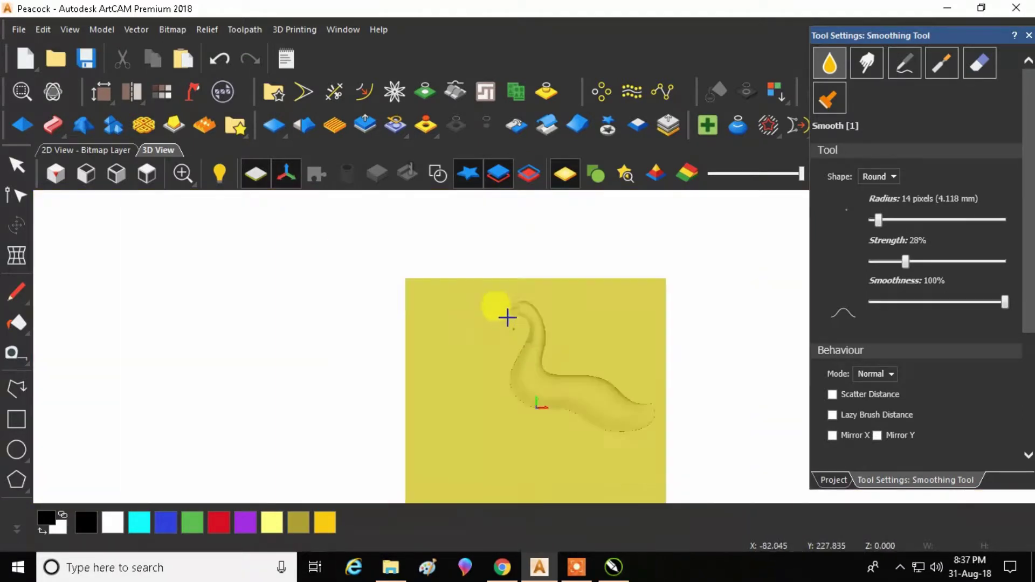
scroll(596, 373, "up", 3)
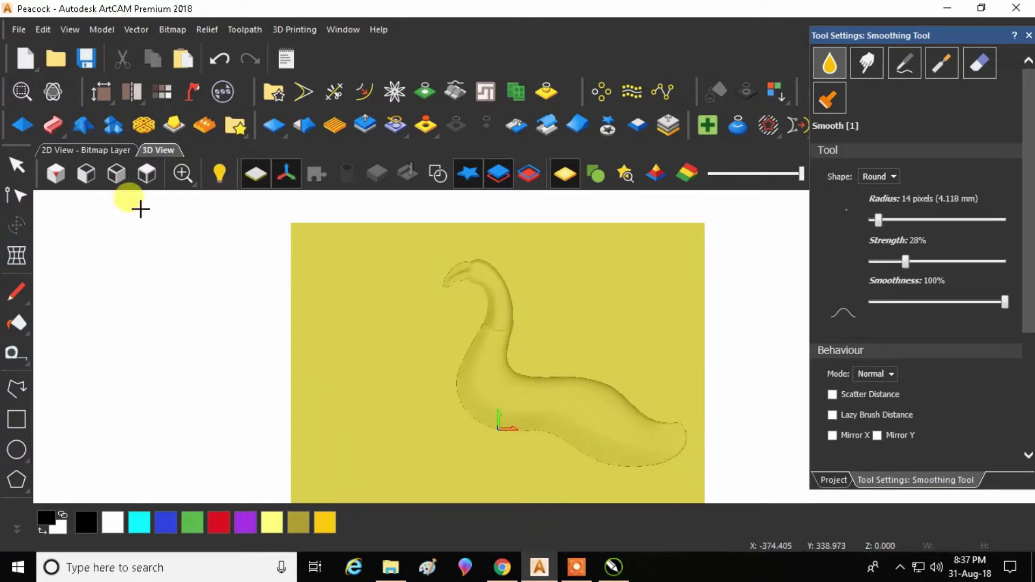
left_click(19, 170)
left_click(86, 58)
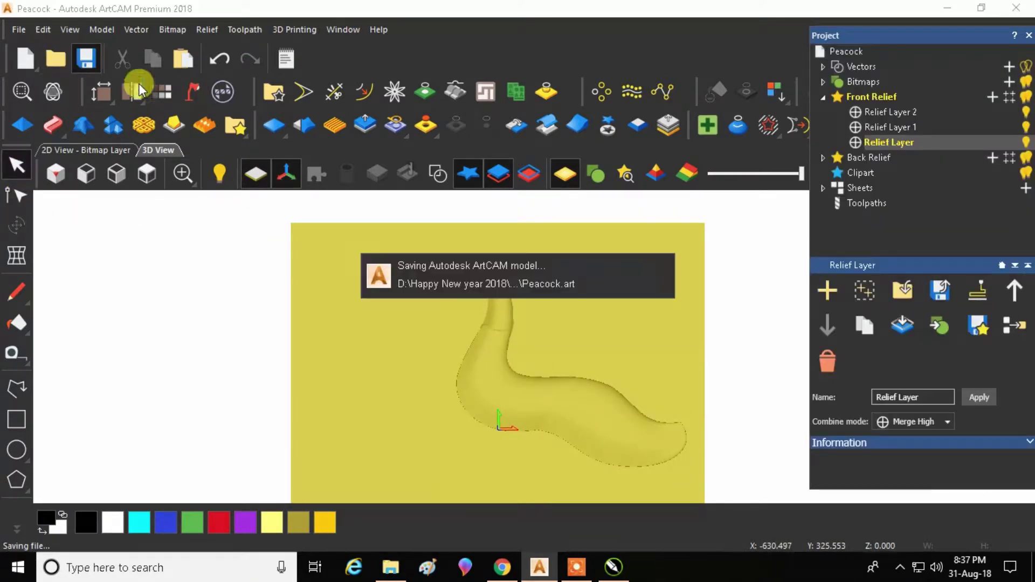
Show the vectors over the relief and examine the neck, scale and feather outlines, ending in the top view.
left_click(437, 173)
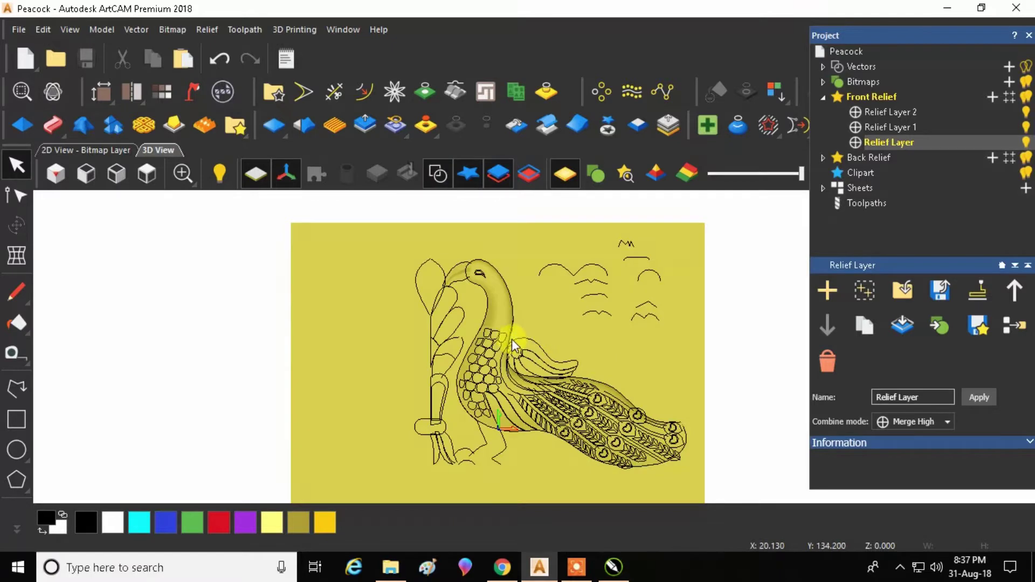
scroll(509, 337, "up", 4)
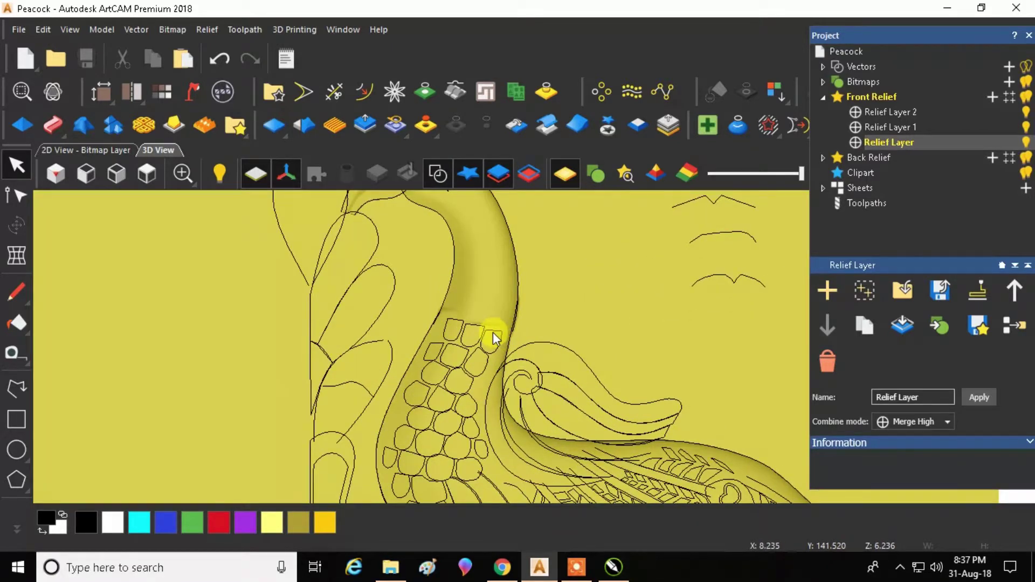
scroll(492, 332, "down", 1)
scroll(472, 332, "down", 2)
scroll(426, 329, "down", 1)
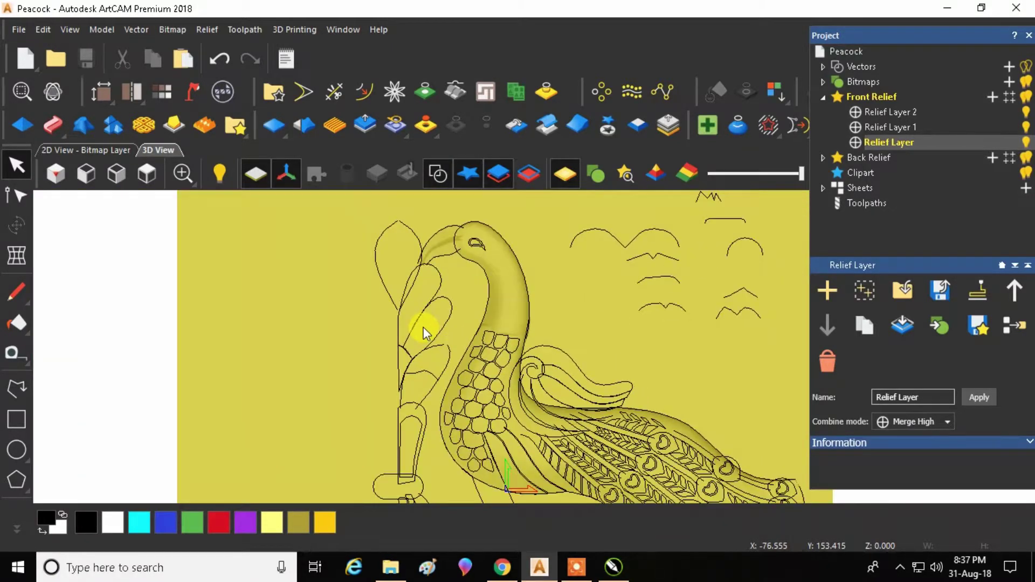
scroll(454, 250, "up", 2)
left_click_drag(501, 370, 519, 352)
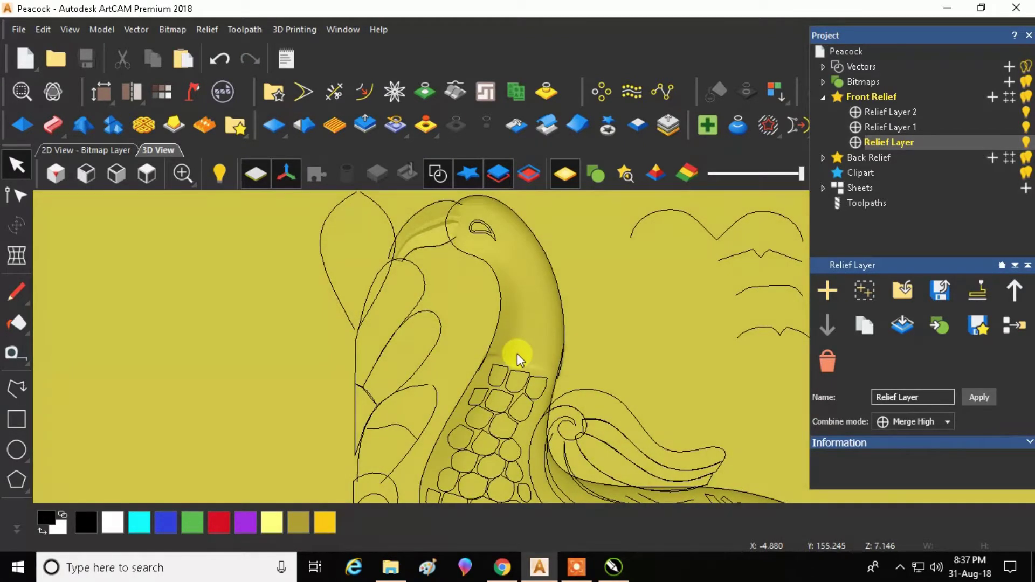
scroll(516, 354, "down", 3)
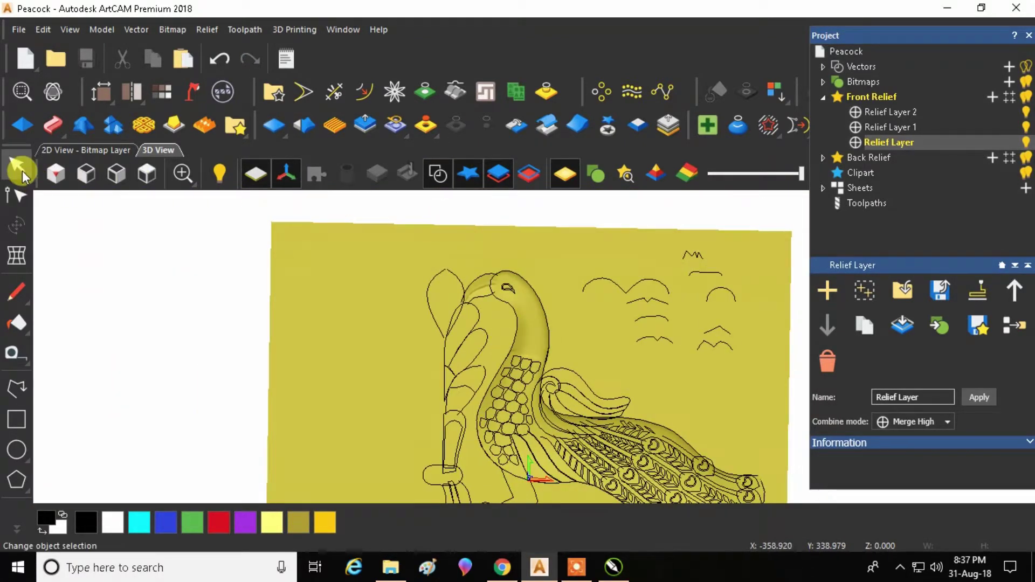
left_click(147, 173)
scroll(549, 231, "up", 3)
scroll(548, 231, "up", 1)
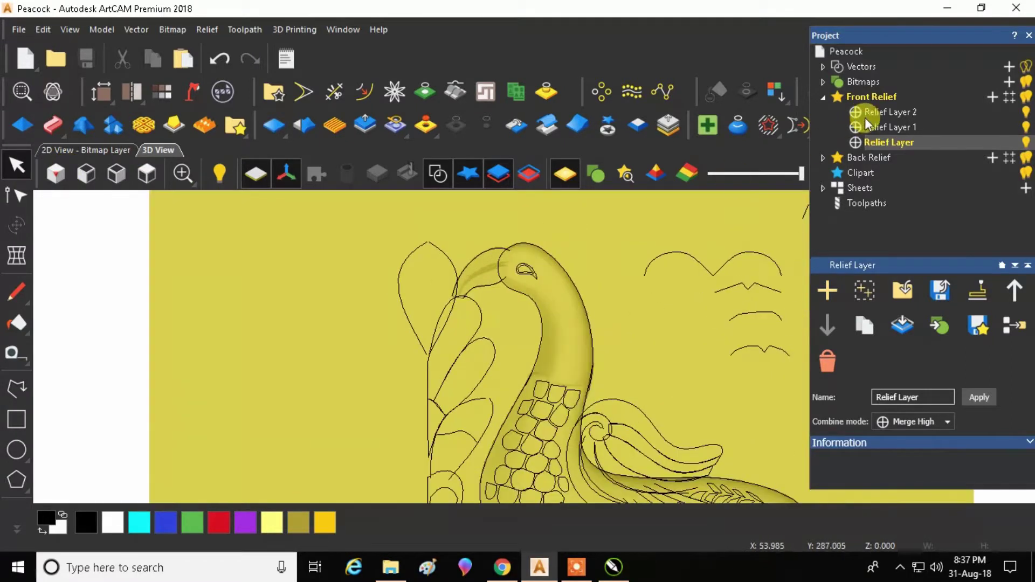
Add a new front relief layer above Relief Layer 2.
left_click(911, 111)
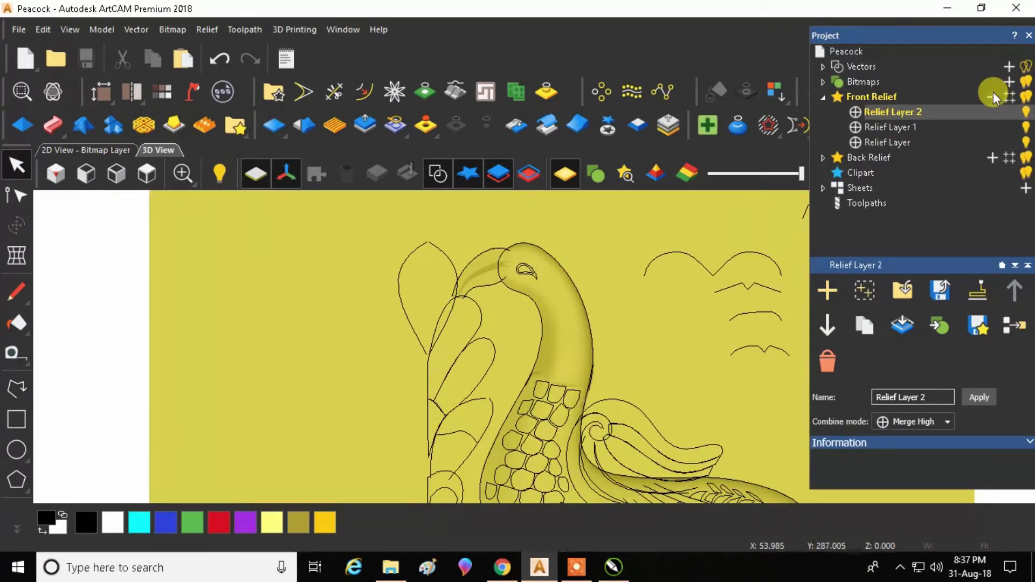
left_click(993, 95)
left_click(859, 110)
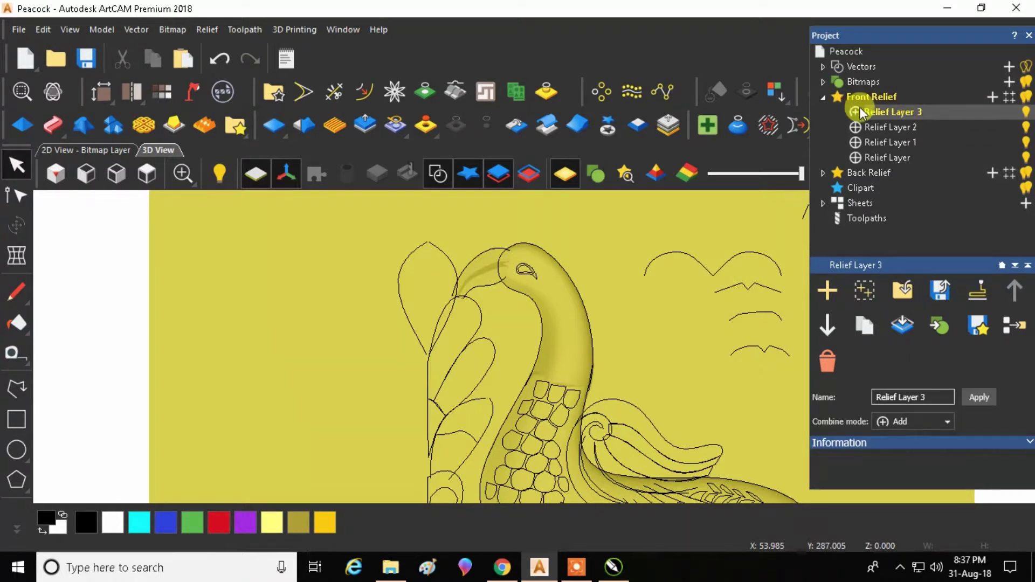
Examine the eye outline on the peacock's head, compare it with the reference photo in CorelDRAW, and return to ArtCAM.
scroll(531, 281, "up", 1)
scroll(531, 279, "up", 3)
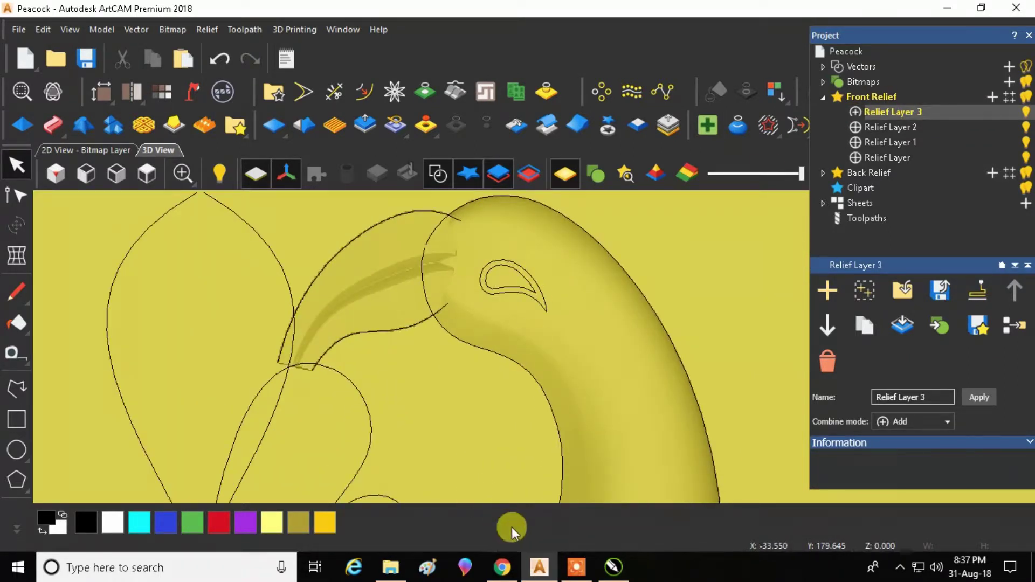
left_click(613, 566)
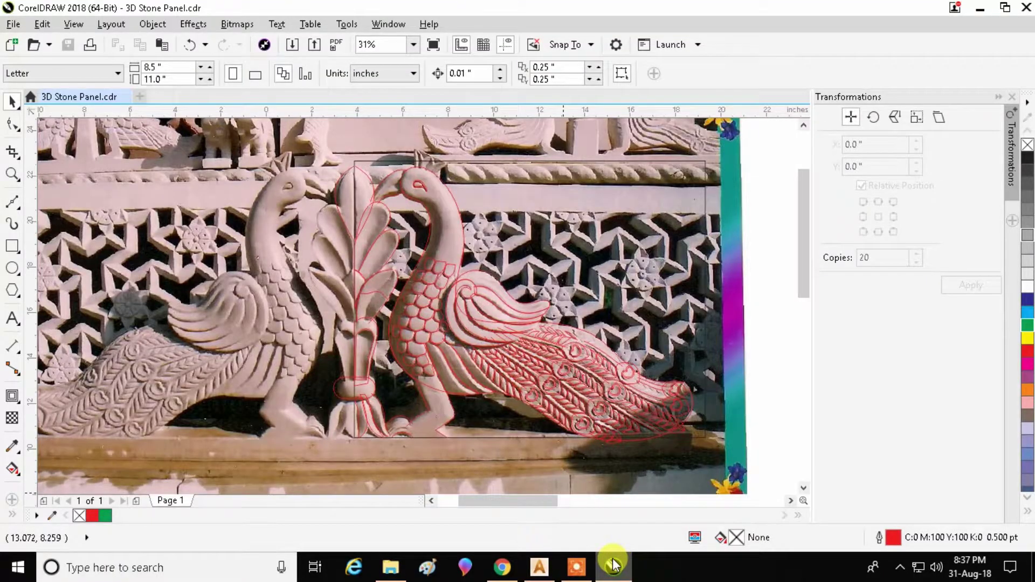
mouse_move(613, 564)
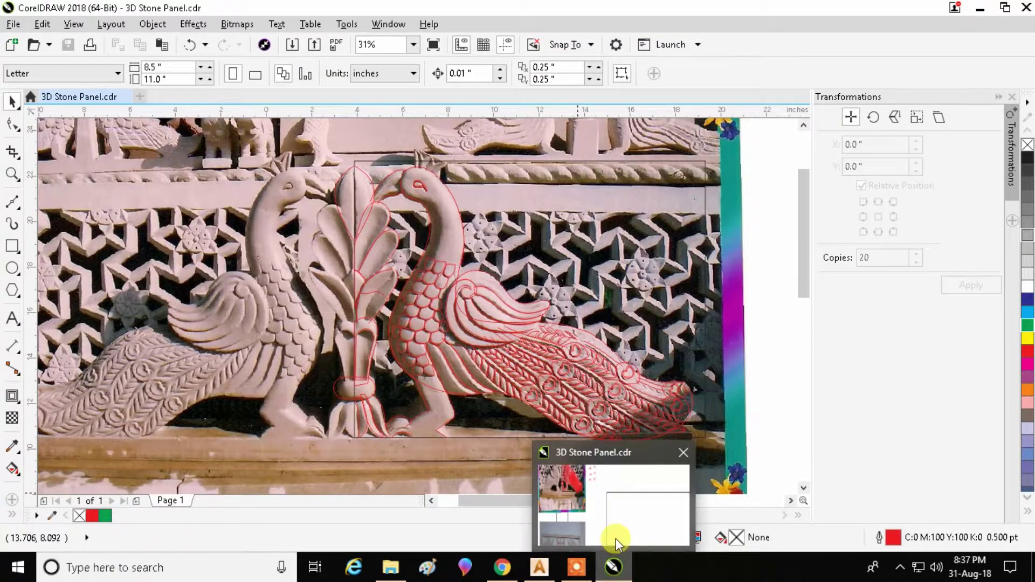
left_click(539, 566)
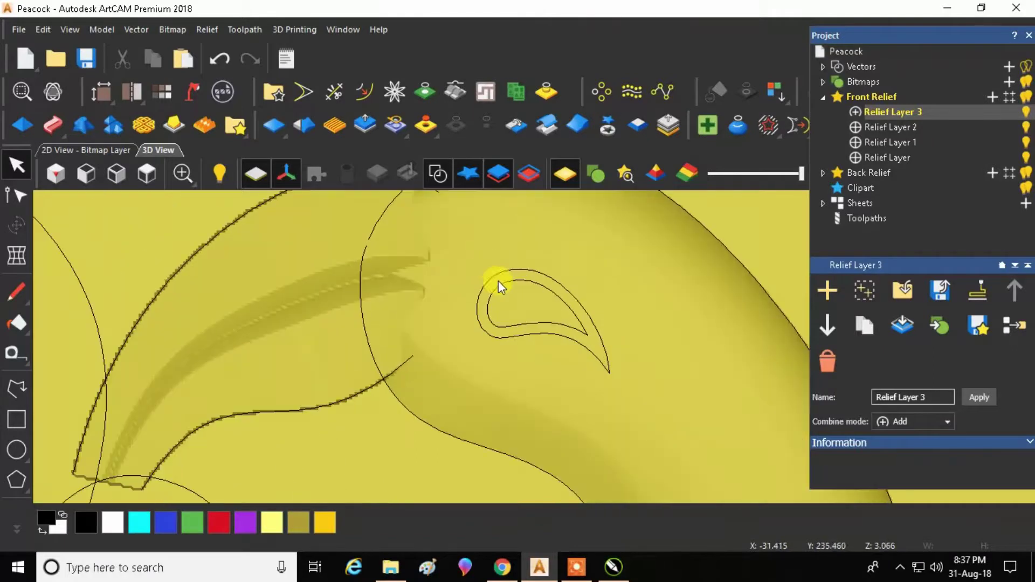
Give the selected eye outlines a square shape profile in the Shape Editor, scaled to a height of 2 mm.
left_click(516, 280)
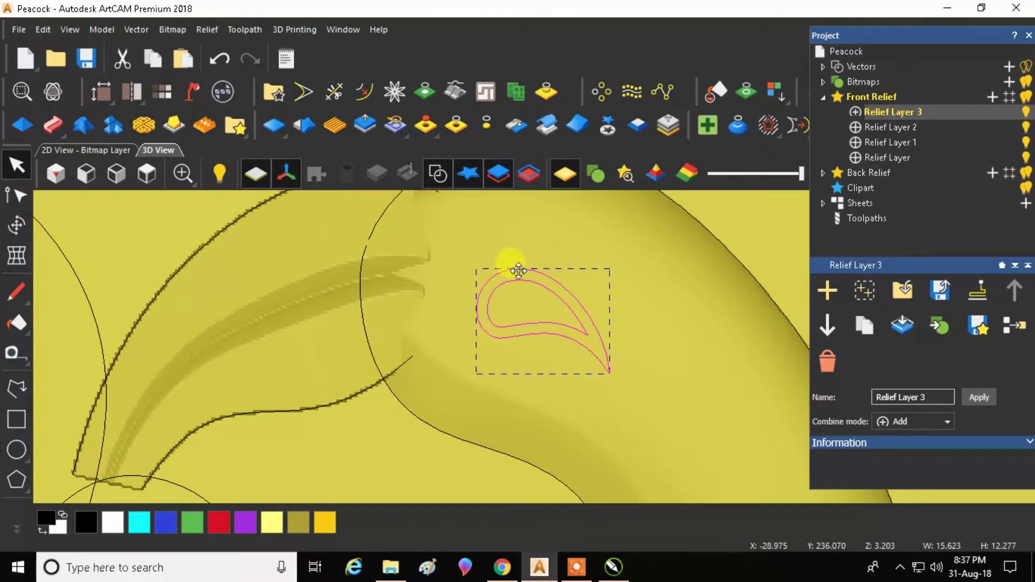
left_click(28, 122)
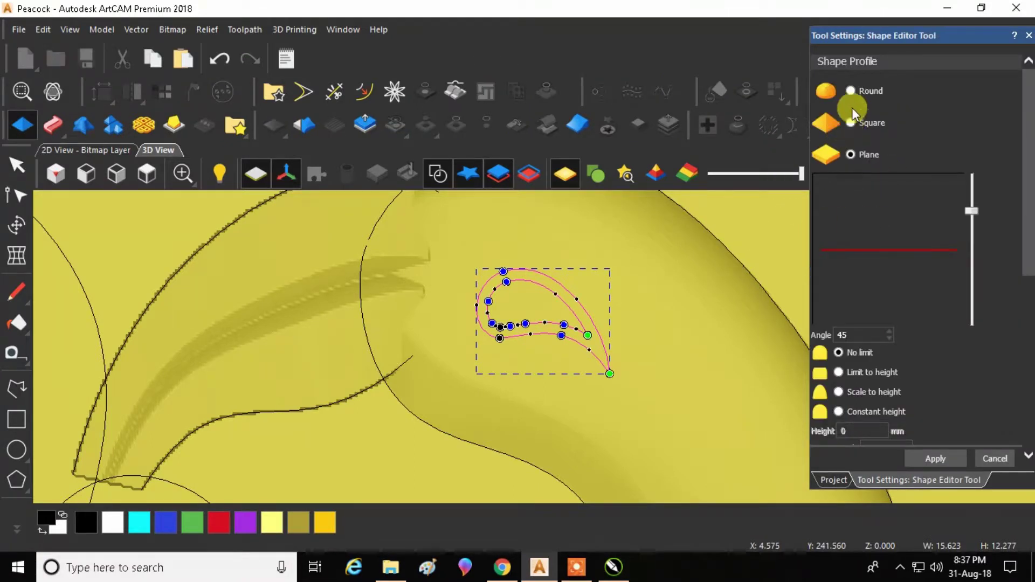
left_click(850, 123)
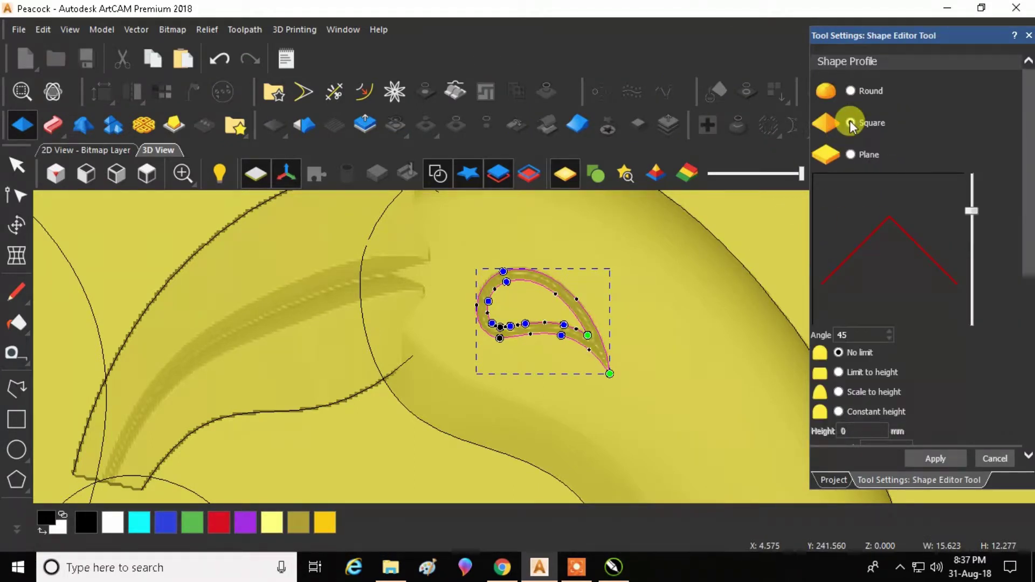
scroll(620, 289, "down", 3)
scroll(889, 334, "down", 2)
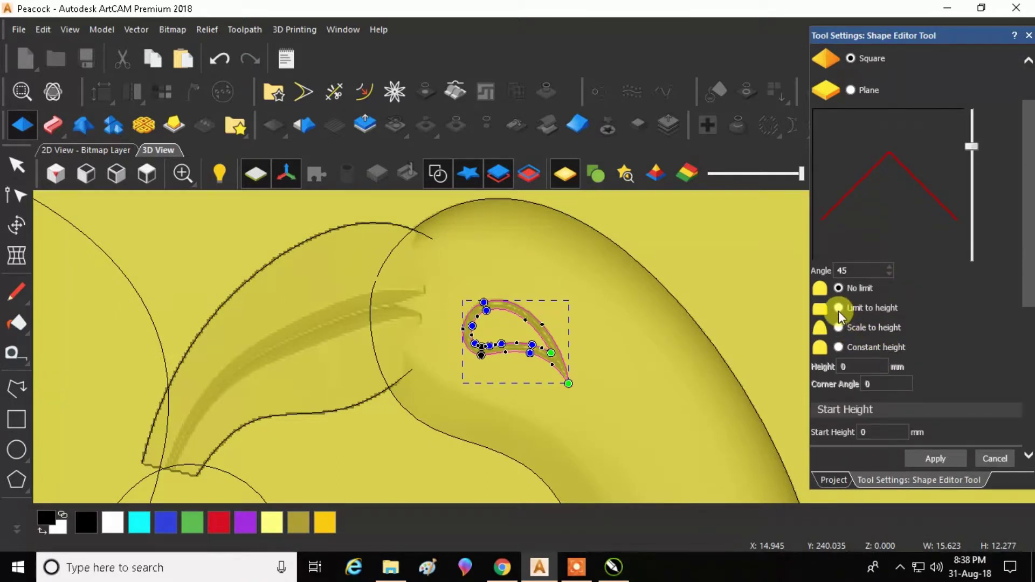
left_click(840, 328)
left_click(854, 366)
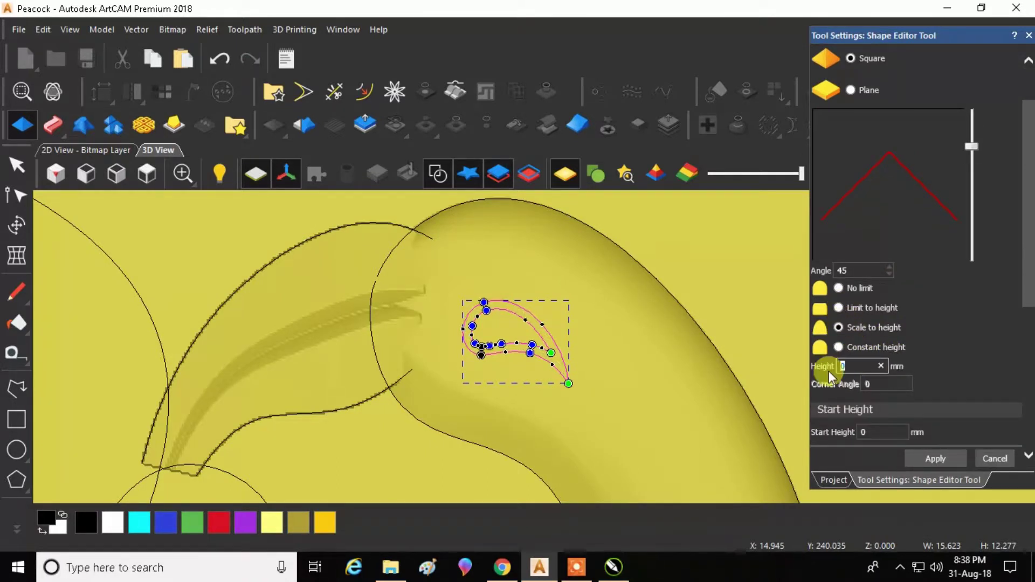
type("3")
key("BackSpace")
type("2")
Subtract the eye shape from Relief Layer 3, close the Shape Editor, and check the carved eye without vectors.
scroll(869, 334, "down", 3)
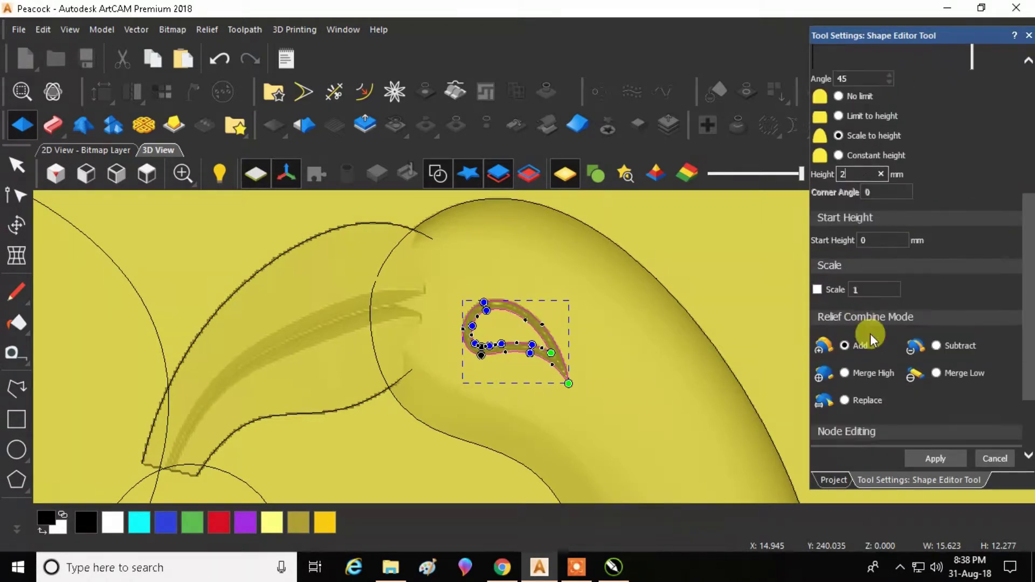
left_click(935, 346)
scroll(920, 374, "down", 2)
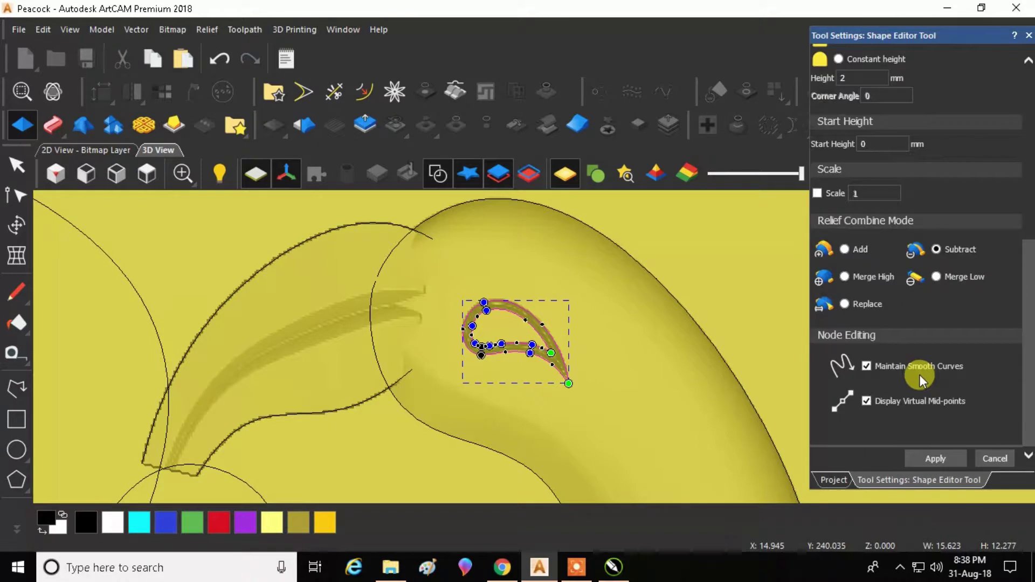
left_click(929, 458)
left_click(987, 458)
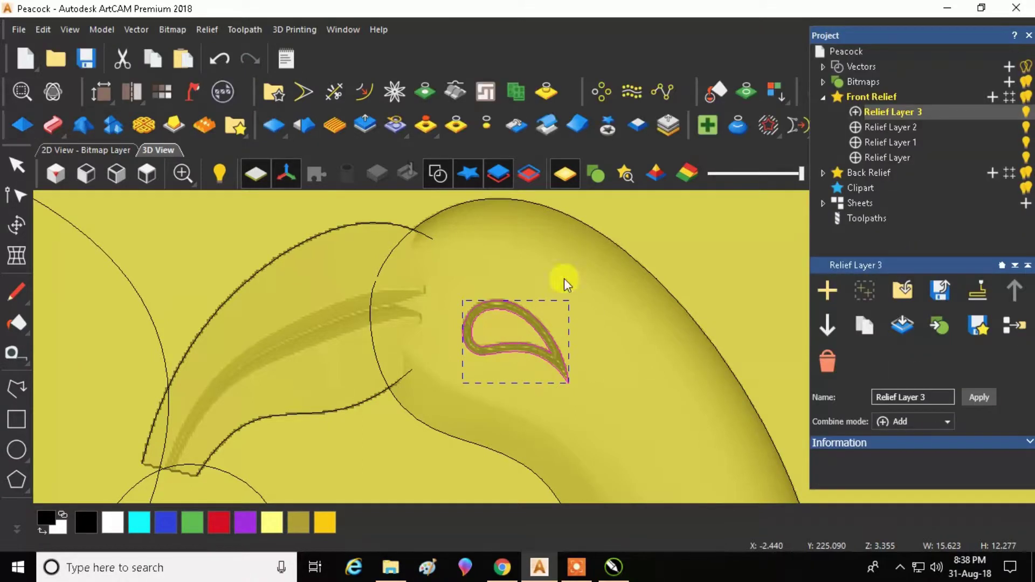
left_click(442, 173)
left_click_drag(513, 293, 407, 272)
left_click(436, 174)
Save the model and add a new front relief layer above Relief Layer 3 with combine mode Merge High.
left_click(86, 59)
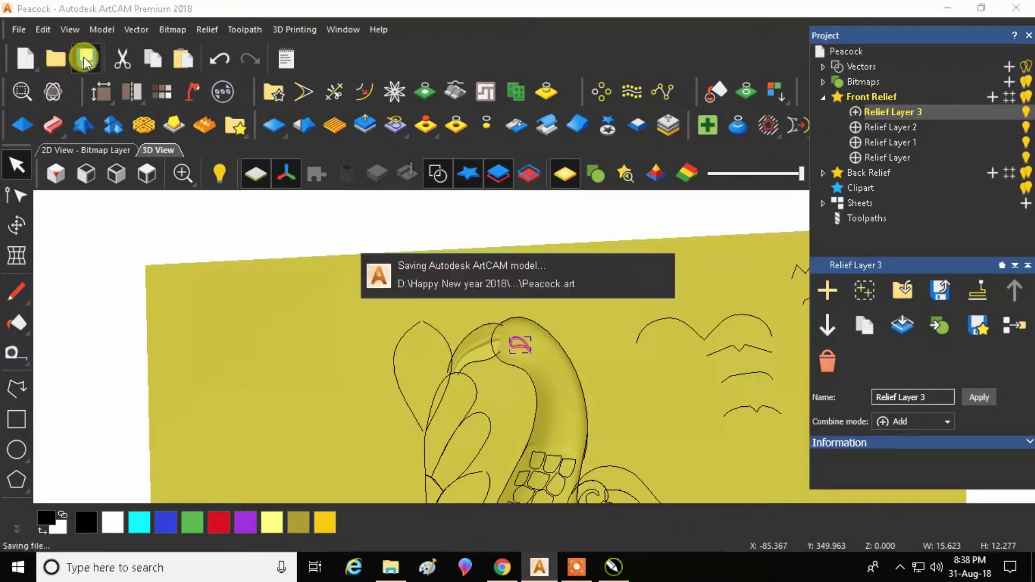
left_click(989, 97)
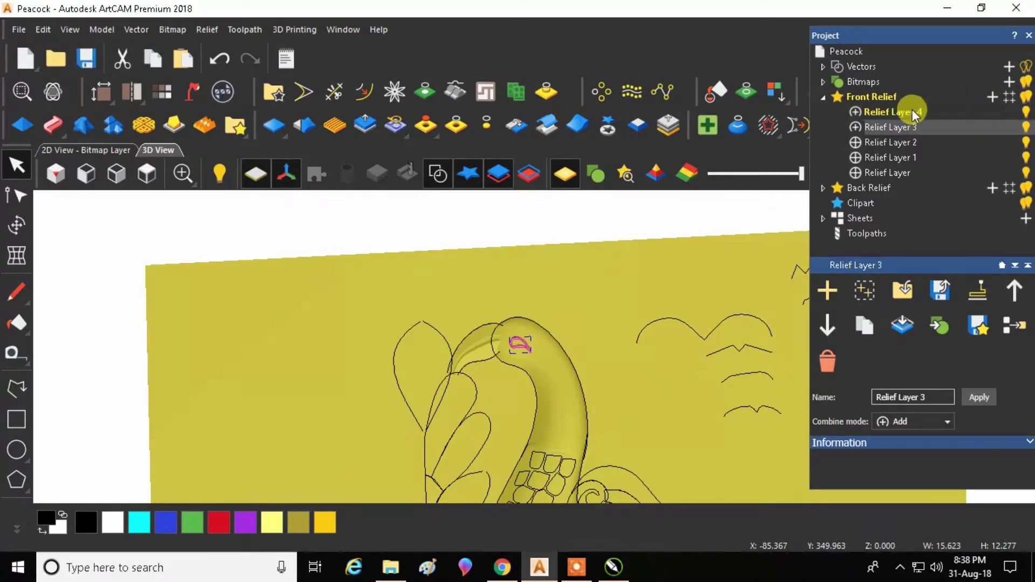
left_click(877, 115)
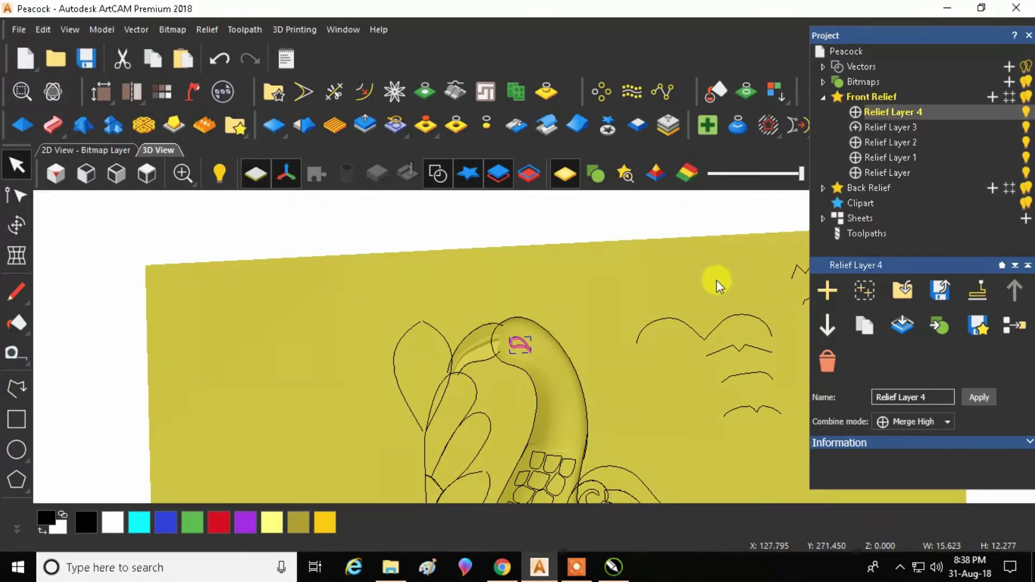
Examine the body relief with the vectors hidden and shown, comparing the scale, wing and tail feather outlines.
scroll(716, 280, "down", 5)
scroll(602, 425, "up", 4)
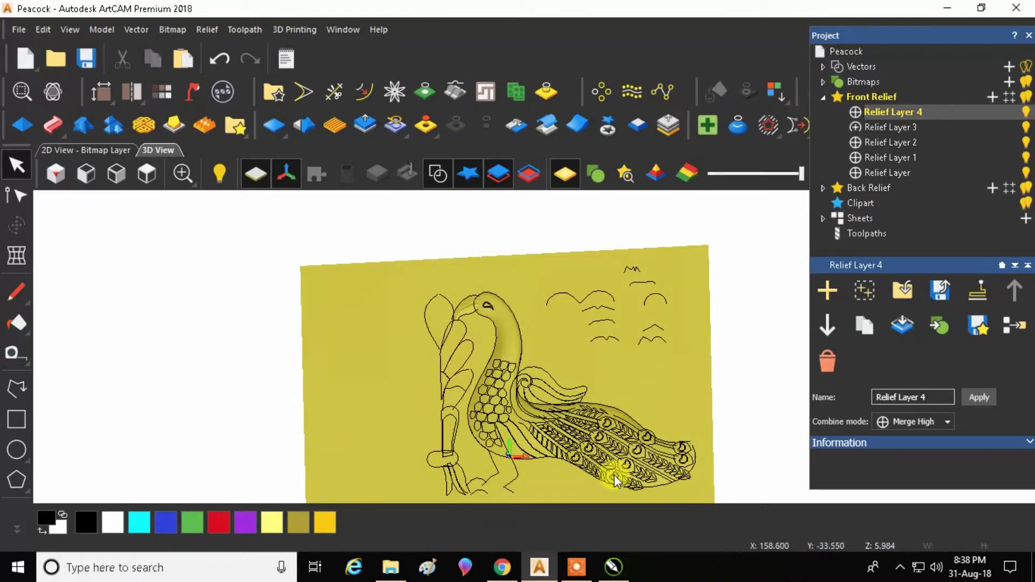
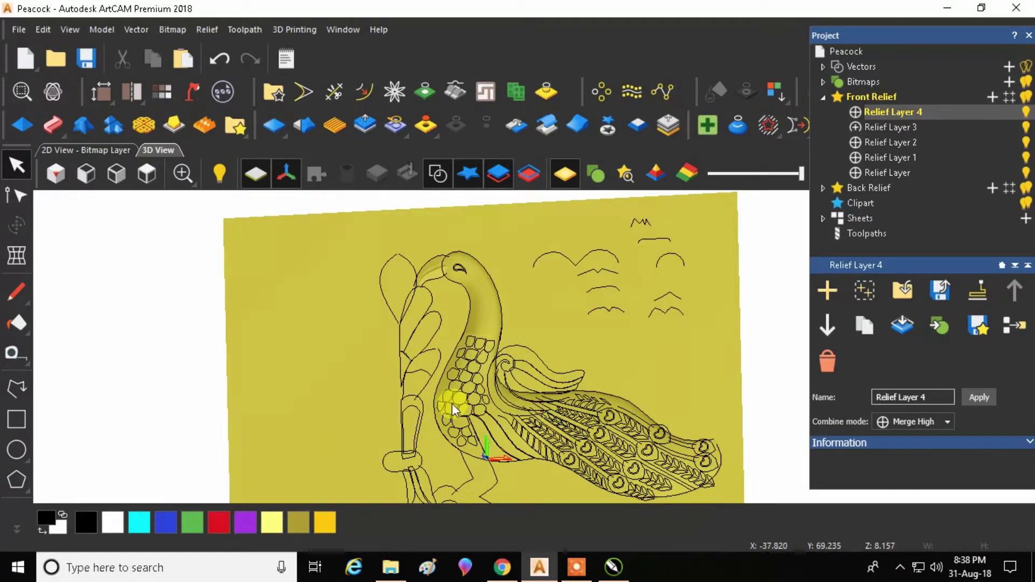
scroll(452, 407, "up", 5)
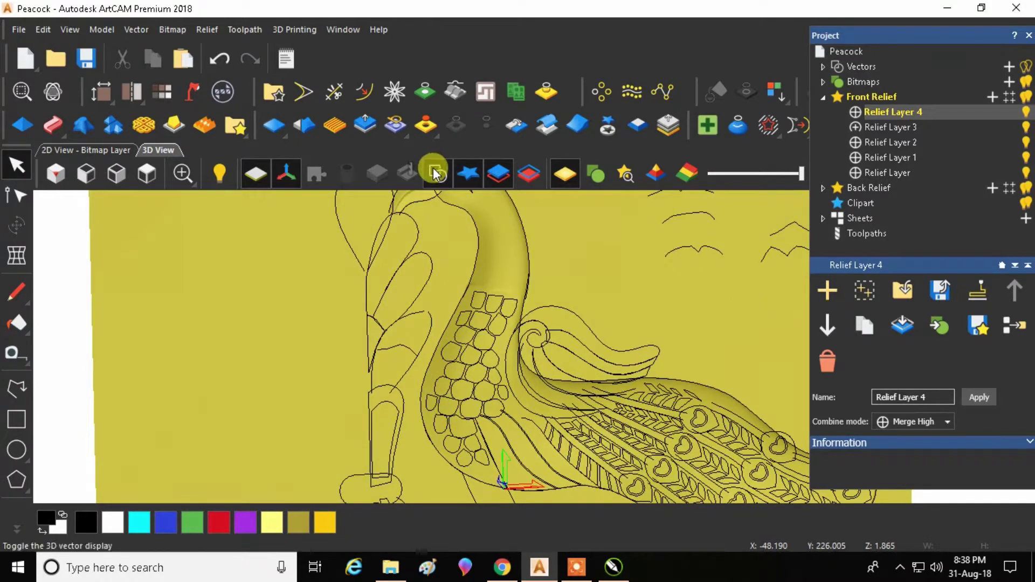
left_click(435, 172)
scroll(545, 405, "down", 5)
scroll(506, 372, "up", 4)
left_click_drag(549, 322, 535, 400)
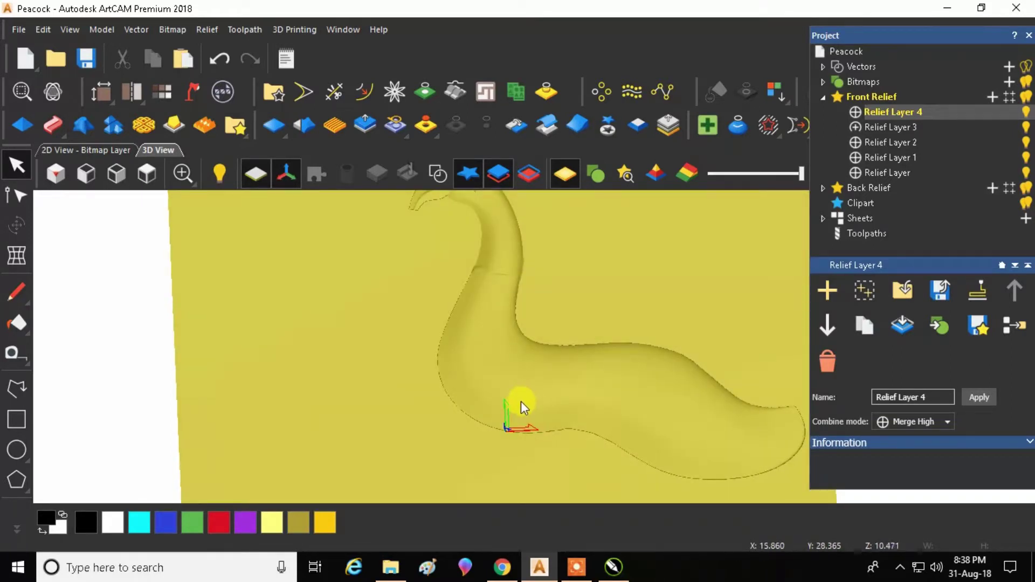
left_click(436, 172)
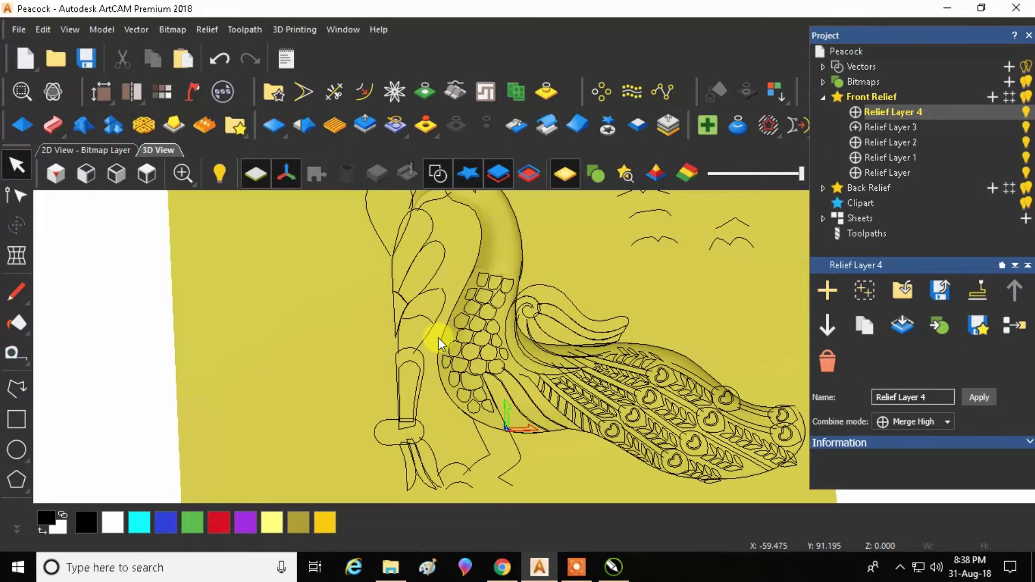
scroll(438, 337, "down", 2)
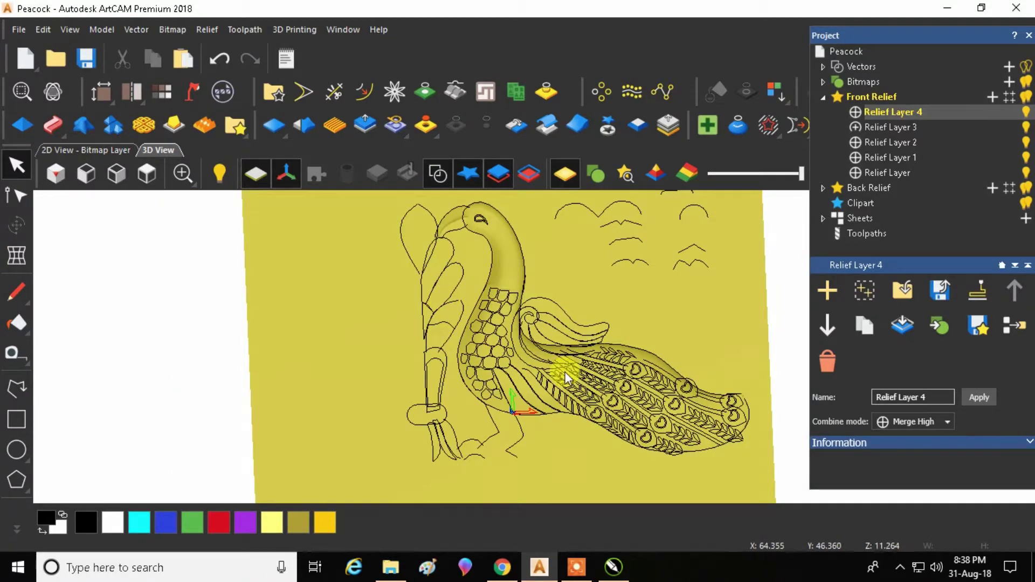
scroll(564, 371, "up", 1)
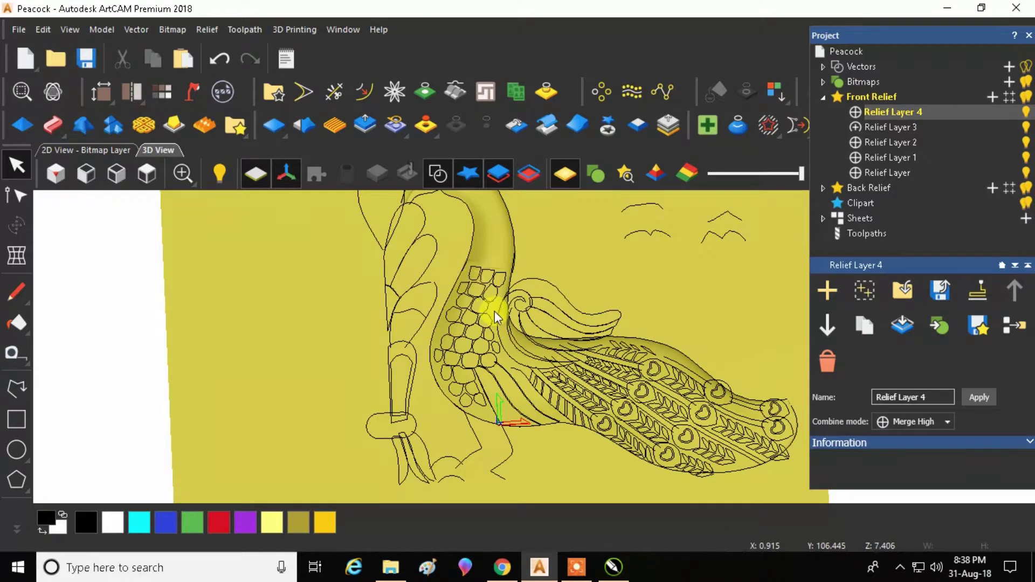
left_click_drag(494, 312, 508, 328)
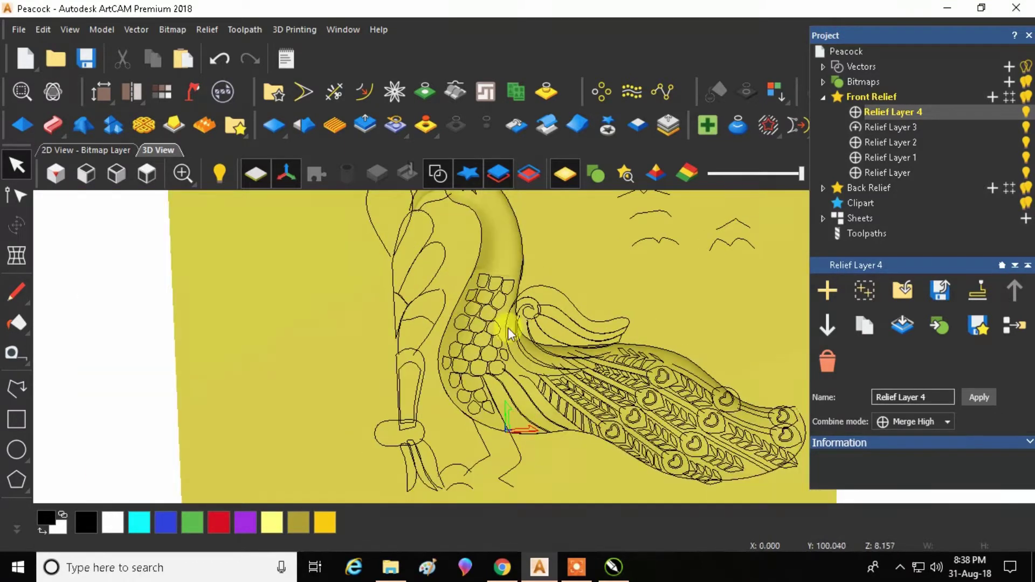
scroll(593, 323, "up", 1)
scroll(570, 282, "up", 1)
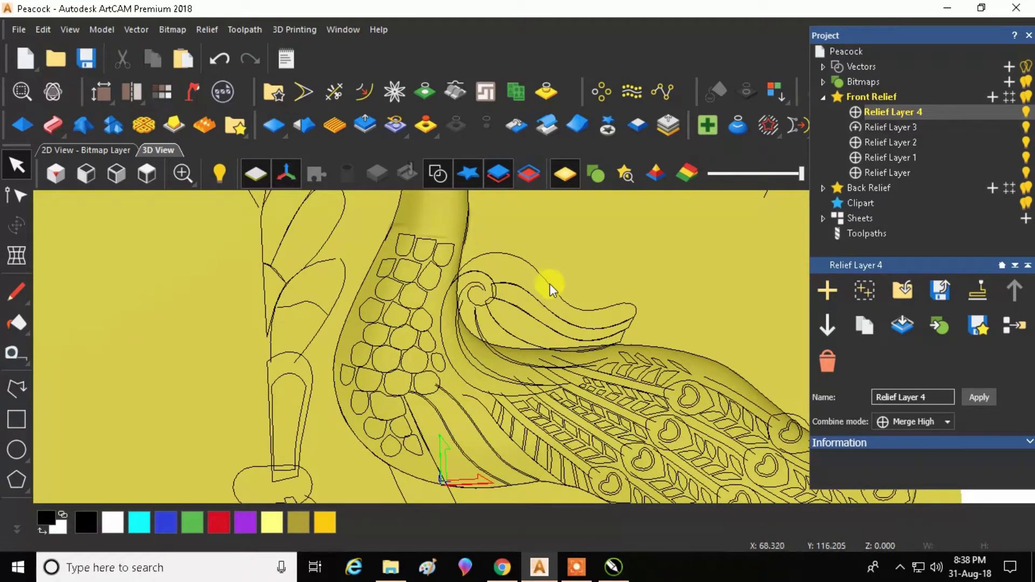
Start a Two Rail Sweep using the two curled lines at the front of the wing as drive rails.
scroll(471, 386, "up", 1)
left_click(458, 388)
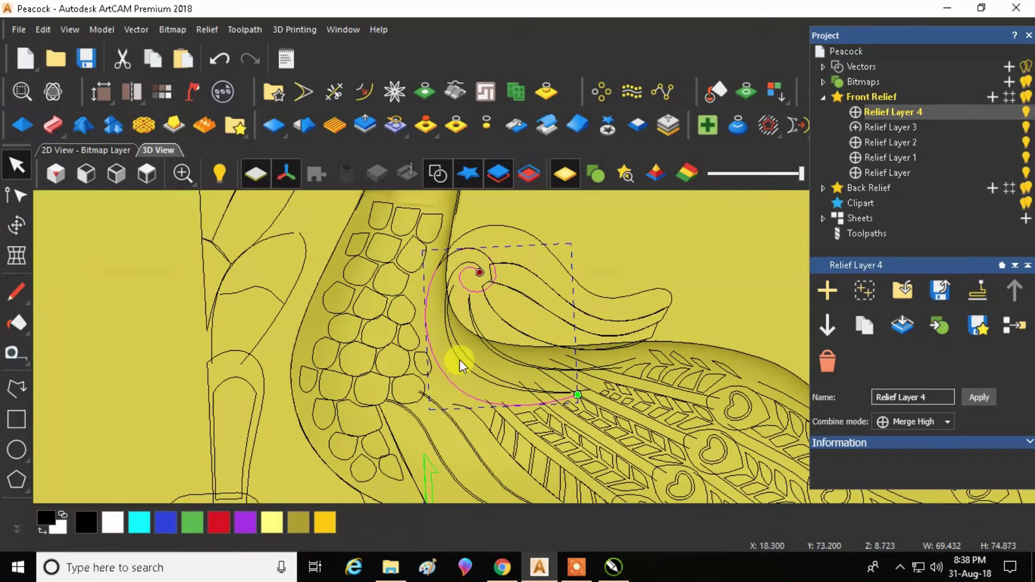
left_click_drag(458, 362, 459, 359)
scroll(381, 334, "down", 2)
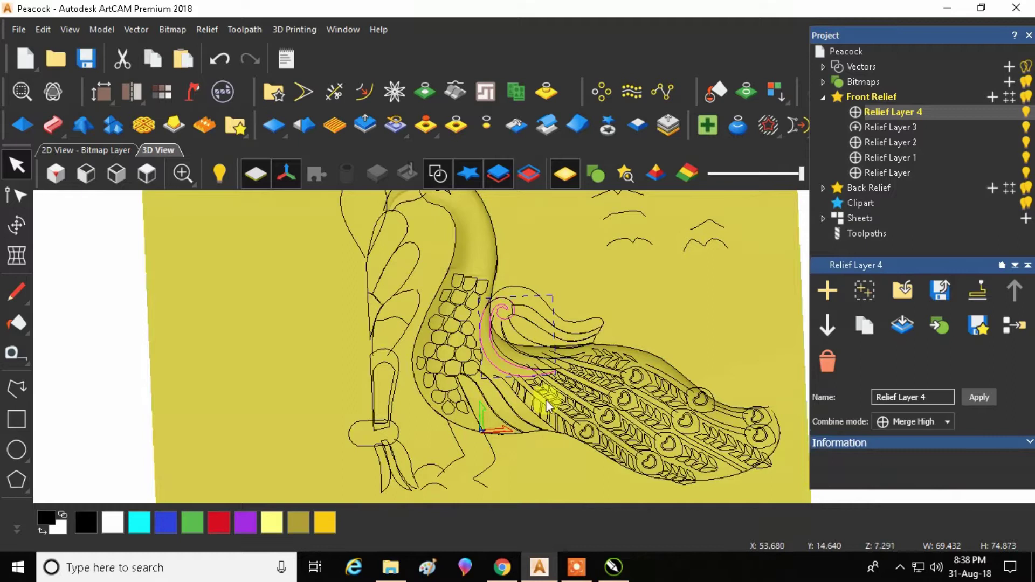
scroll(593, 314, "up", 1)
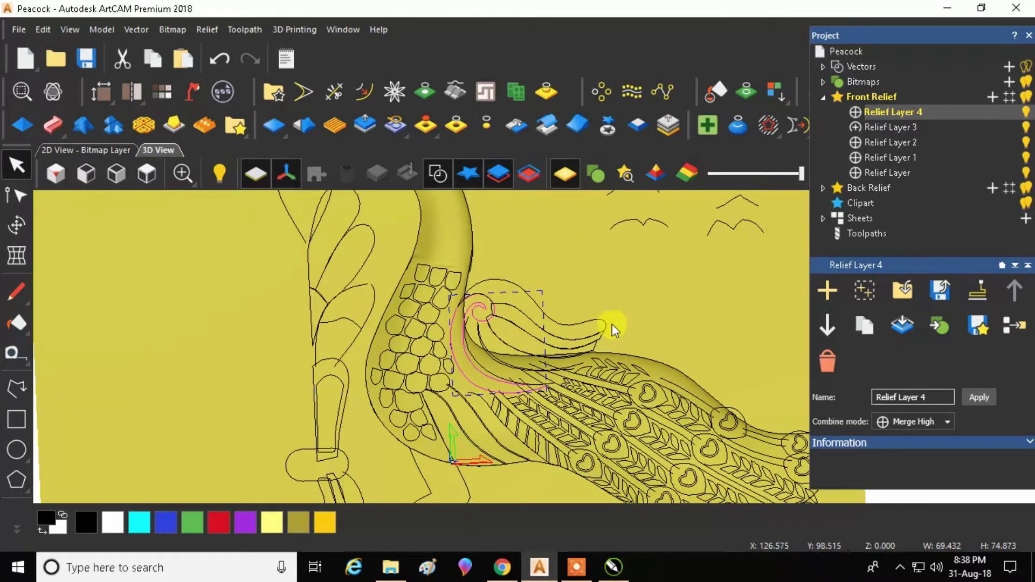
scroll(464, 316, "up", 2)
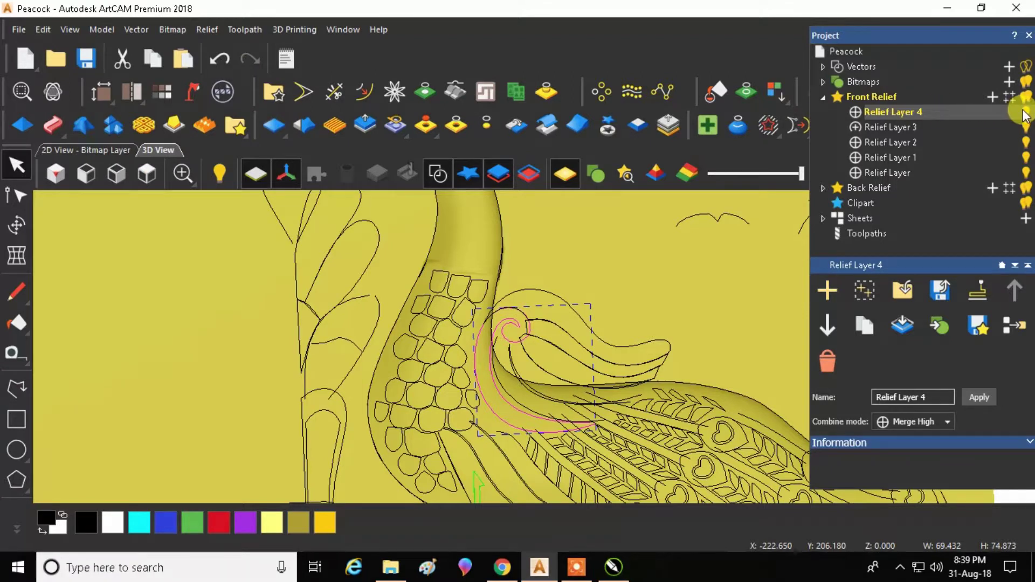
scroll(692, 322, "down", 3)
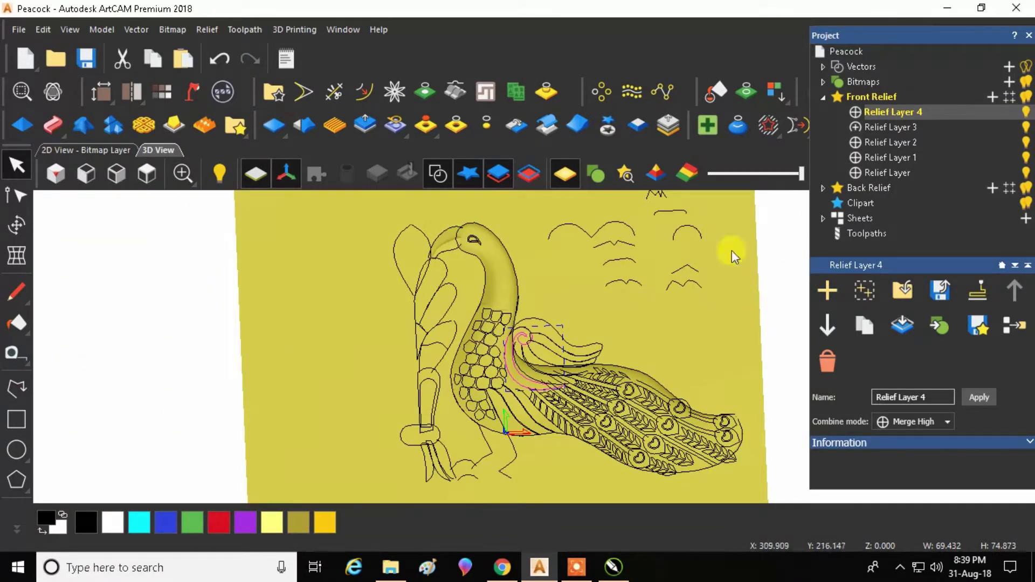
left_click(53, 125)
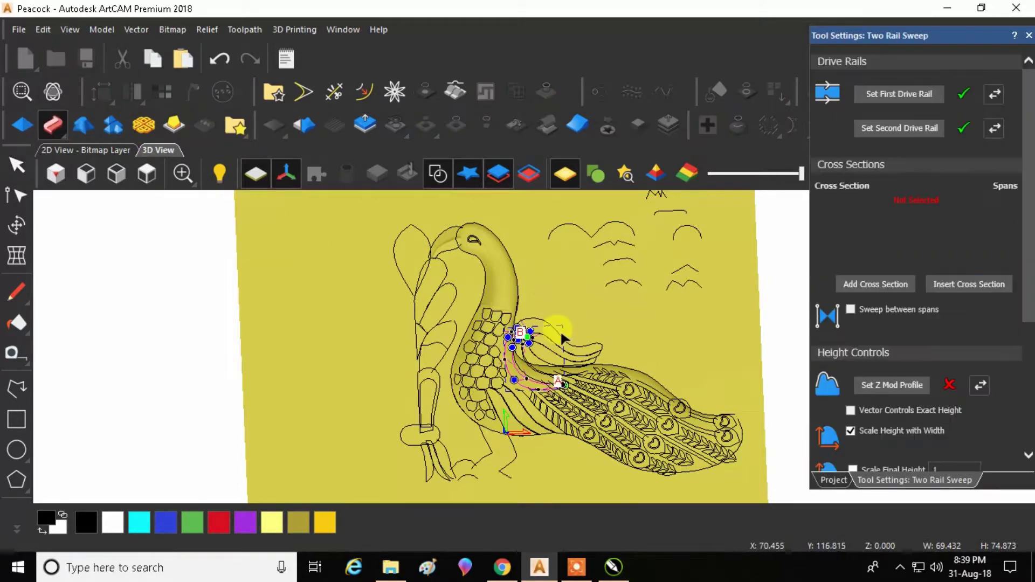
Compare the wing and profile curves with the reference photo in CorelDRAW, and return to ArtCAM.
scroll(569, 331, "up", 2)
mouse_move(576, 567)
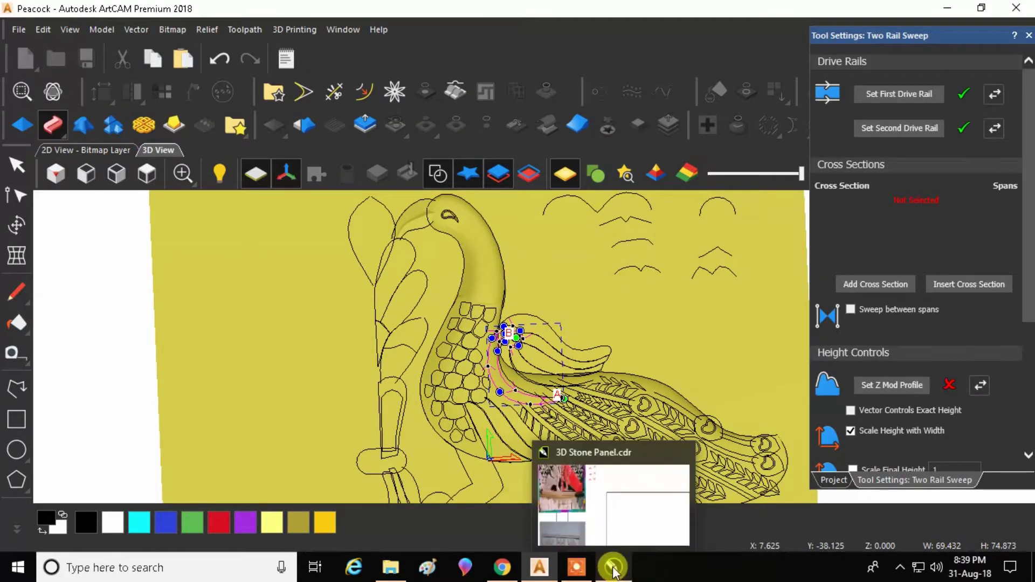
left_click(596, 503)
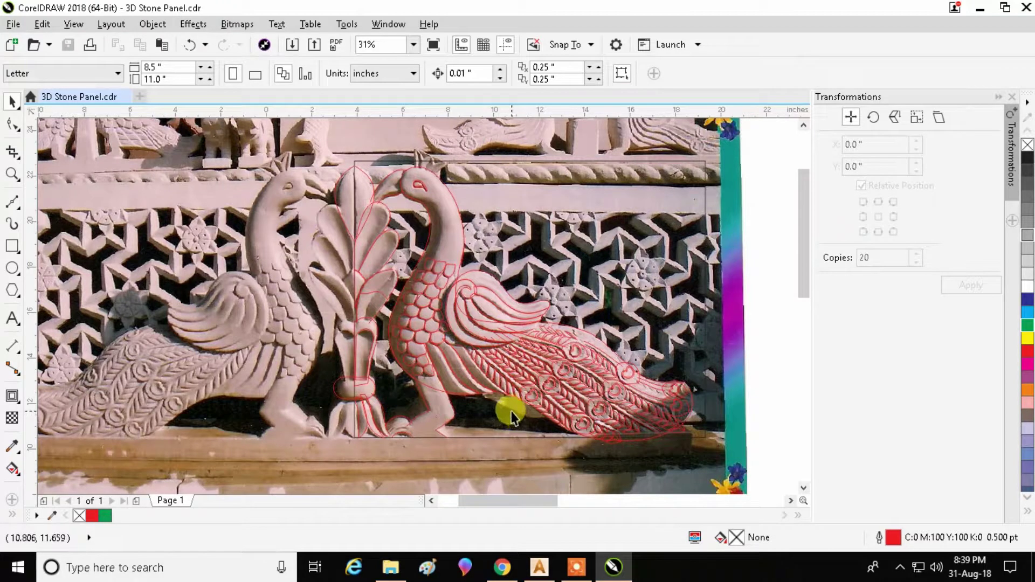
scroll(452, 395, "down", 4)
scroll(510, 378, "up", 4)
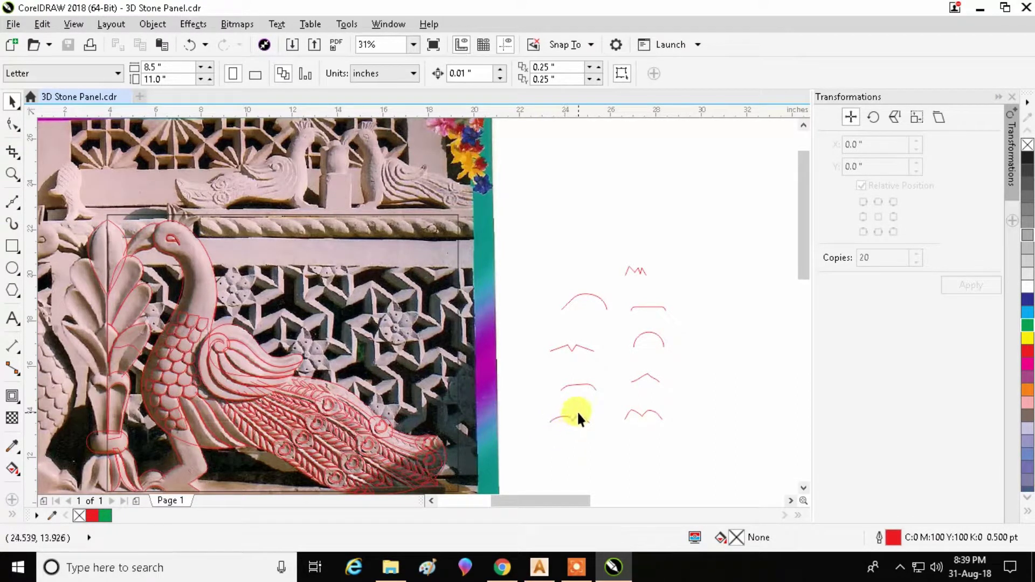
left_click(538, 554)
scroll(490, 371, "up", 3)
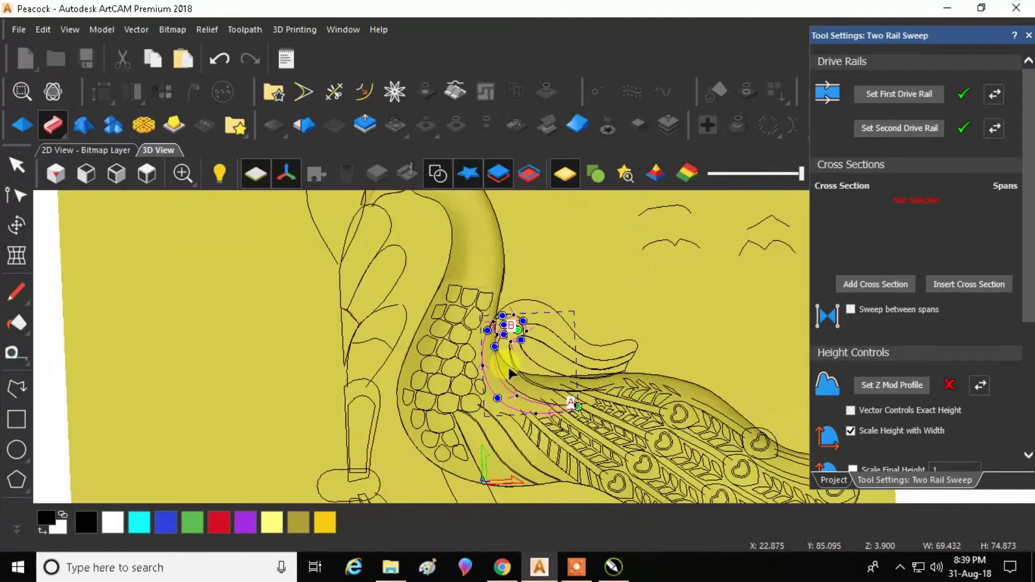
Add the lowest two-humped profile curve, with the dip in its middle, as the sweep's cross section.
left_click(437, 174)
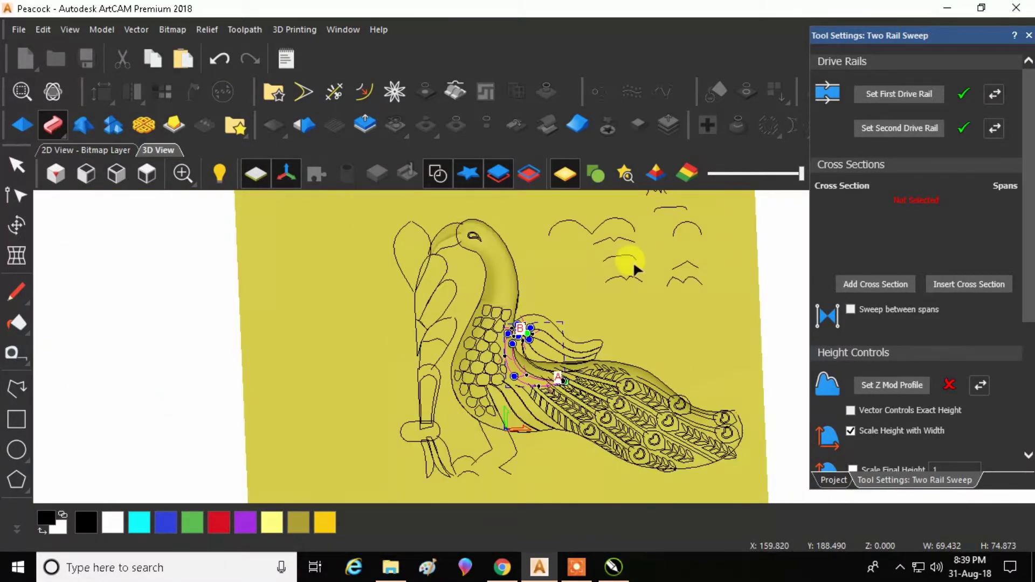
scroll(631, 259, "up", 1)
left_click(614, 289)
left_click(863, 284)
left_click(575, 381)
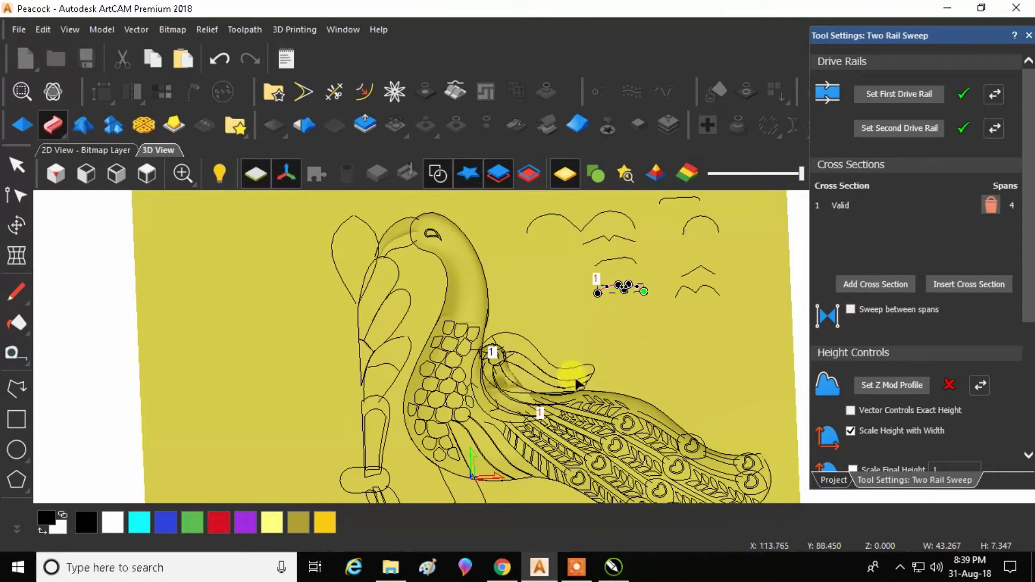
Reverse the direction of the second drive rail for the wing curl sweep.
left_click(995, 129)
scroll(534, 366, "up", 3)
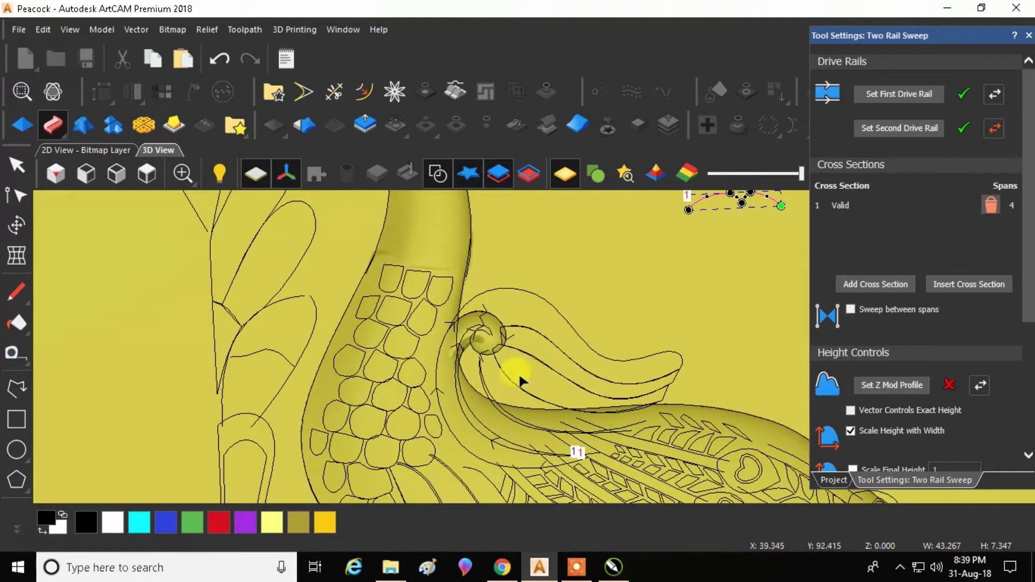
scroll(524, 357, "down", 2)
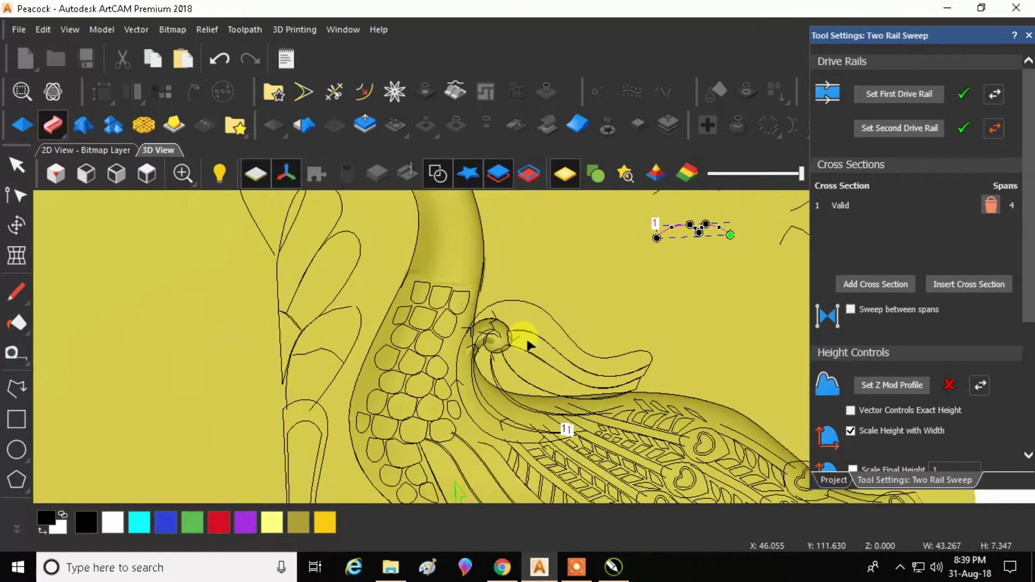
scroll(893, 315, "down", 3)
Enable final height scaling for the wing curl sweep and set it to 14.
left_click(852, 341)
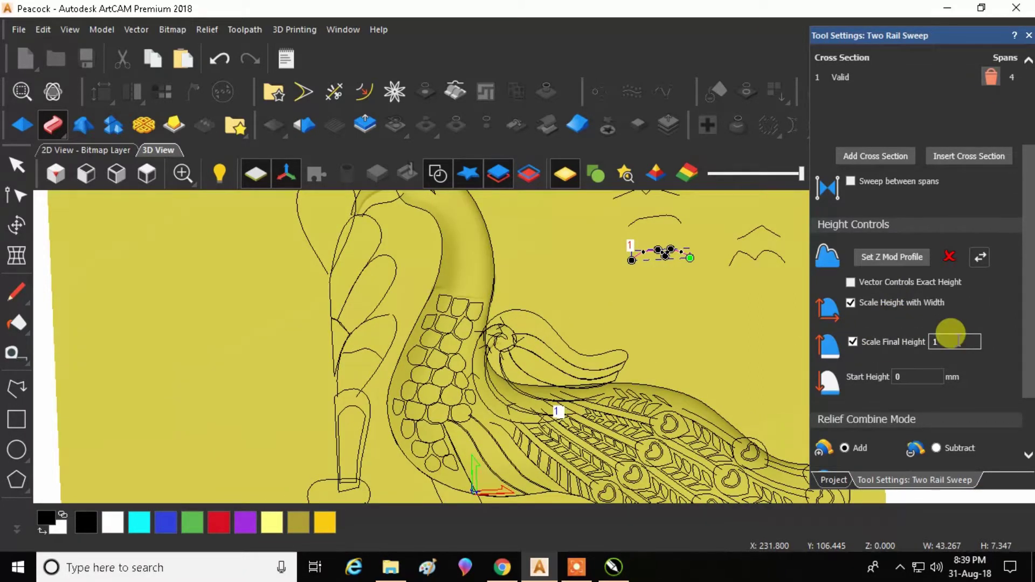
double_click(931, 344)
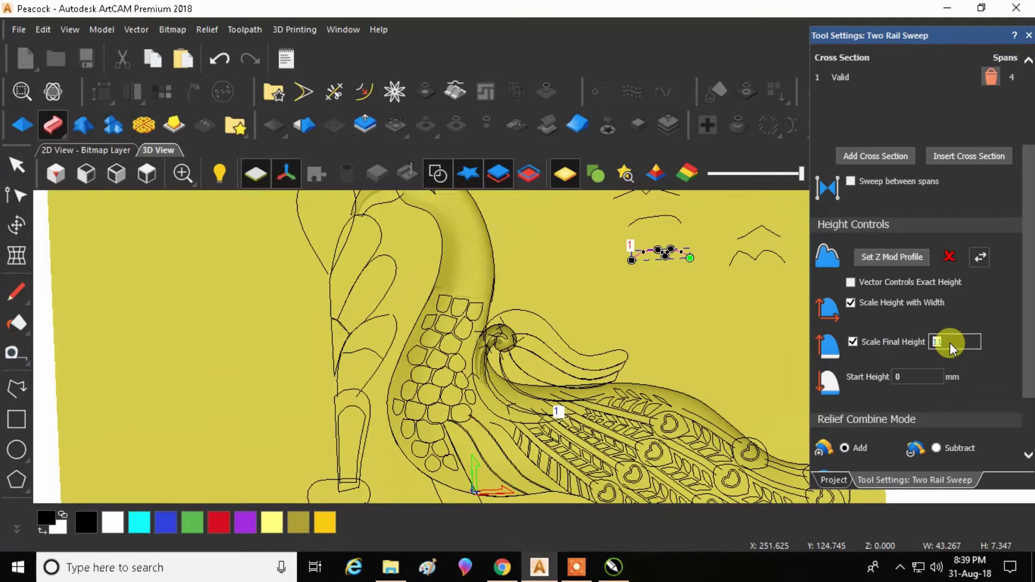
type("14")
left_click(546, 396)
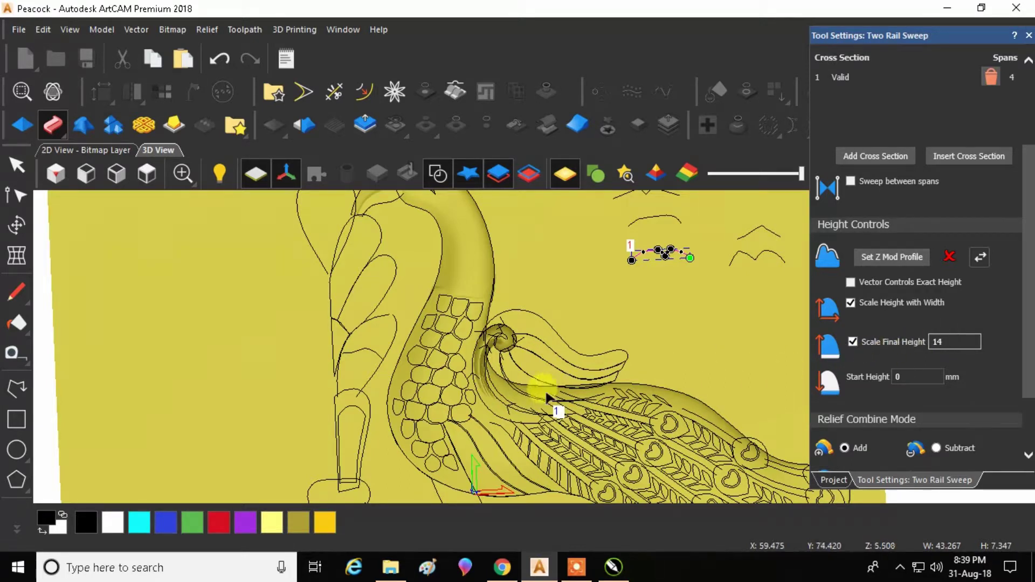
scroll(546, 395, "up", 2)
left_click_drag(525, 396, 562, 409)
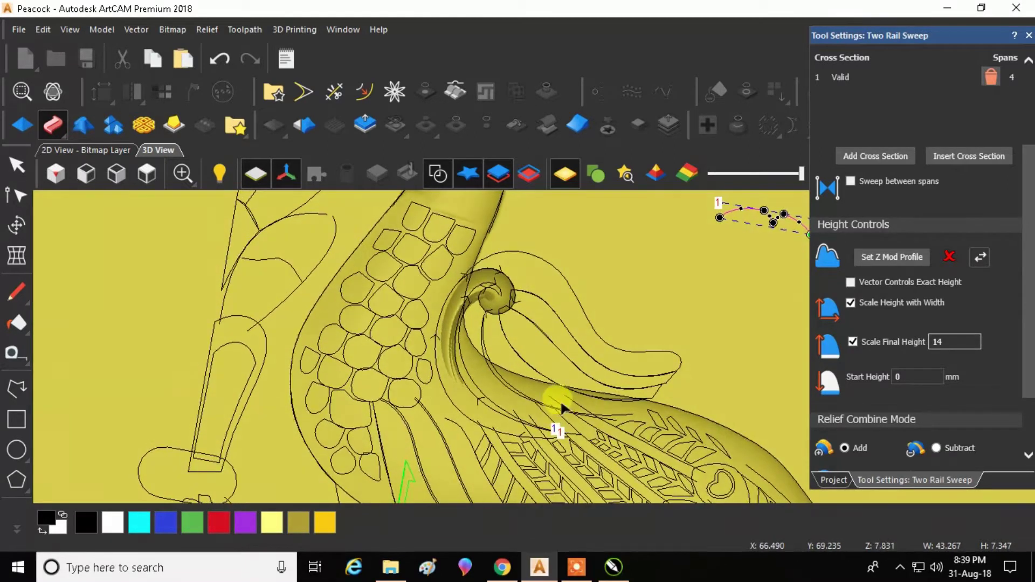
Try a start height of 5 mm for the sweep, and raise it to 10 mm.
left_click(892, 377)
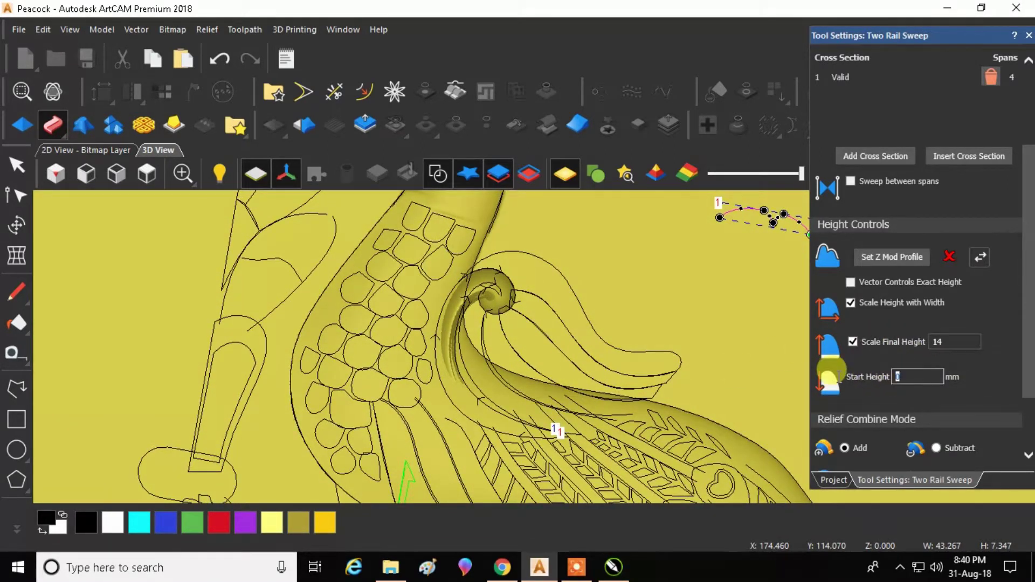
type("5")
key("Return")
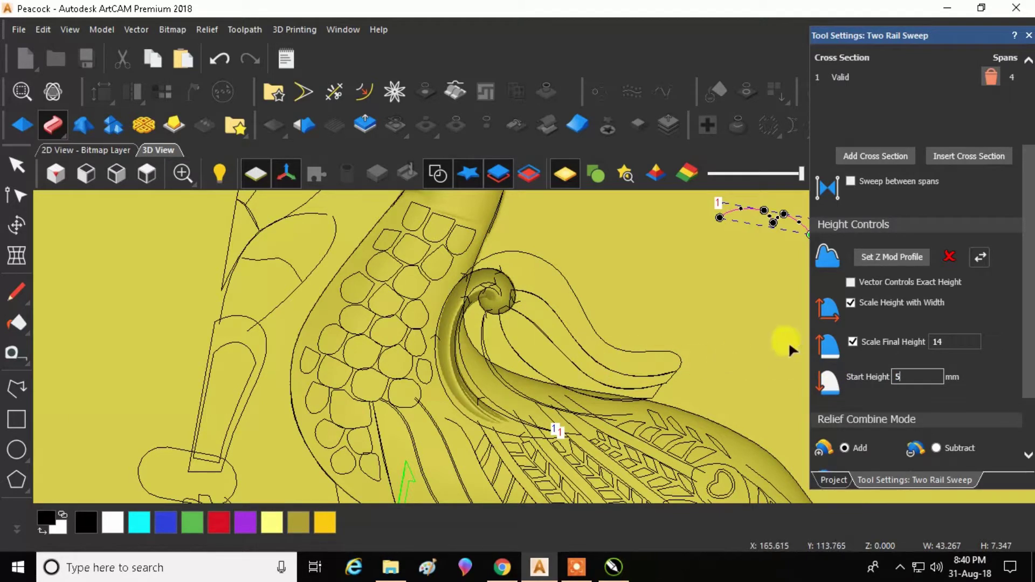
double_click(898, 376)
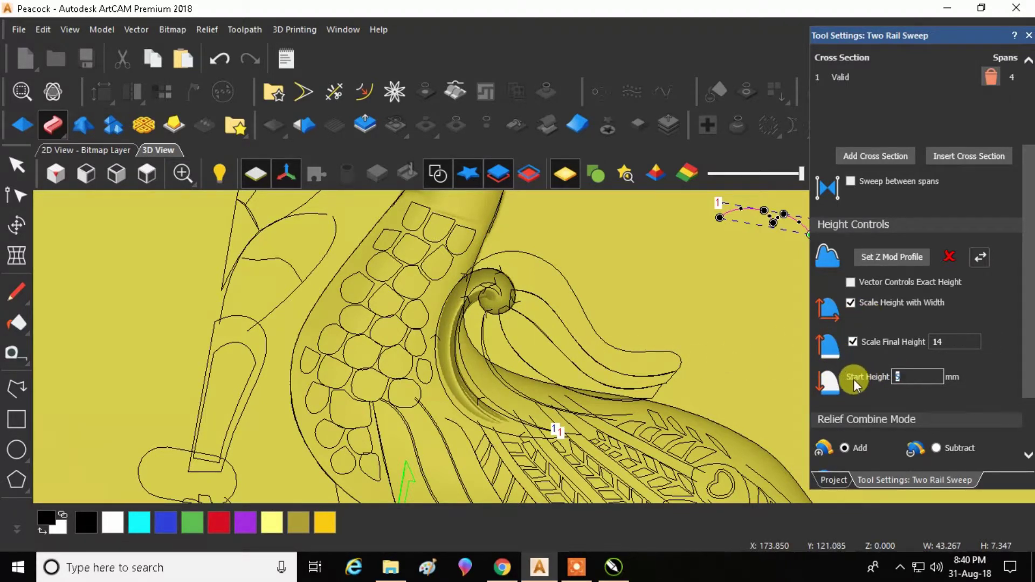
type("10")
key("Return")
Try final height scales of 10 and 5 for the wing curl, comparing the sweep preview on the relief.
left_click_drag(605, 374, 915, 321)
double_click(951, 340)
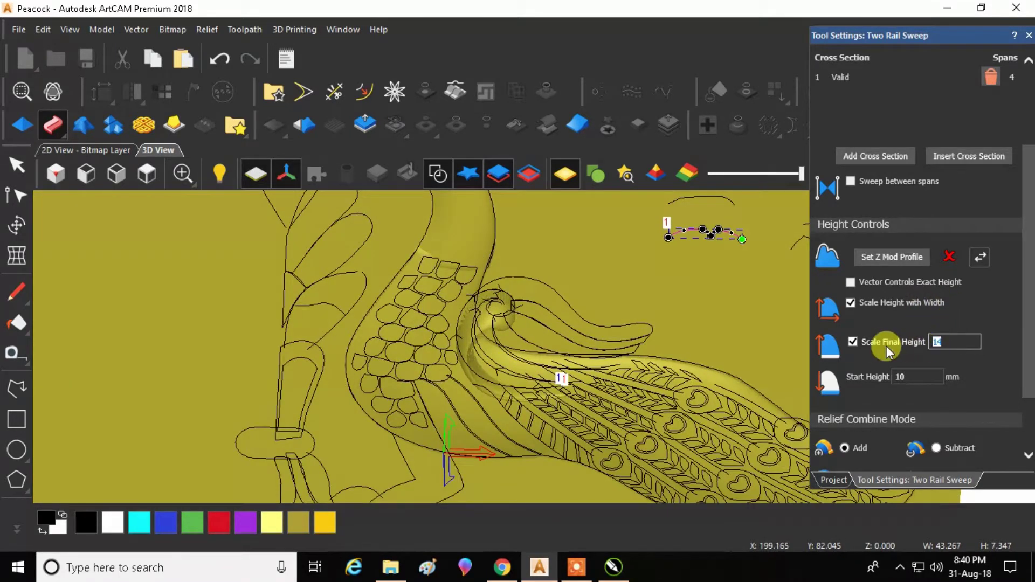
type("10")
key("Return")
scroll(497, 323, "up", 3)
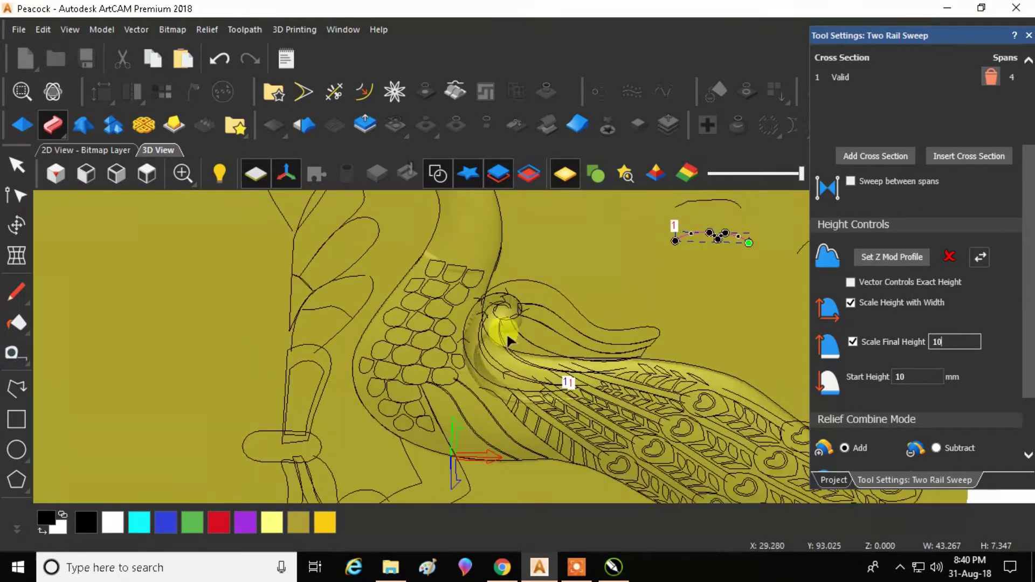
left_click_drag(525, 342, 557, 210)
double_click(939, 342)
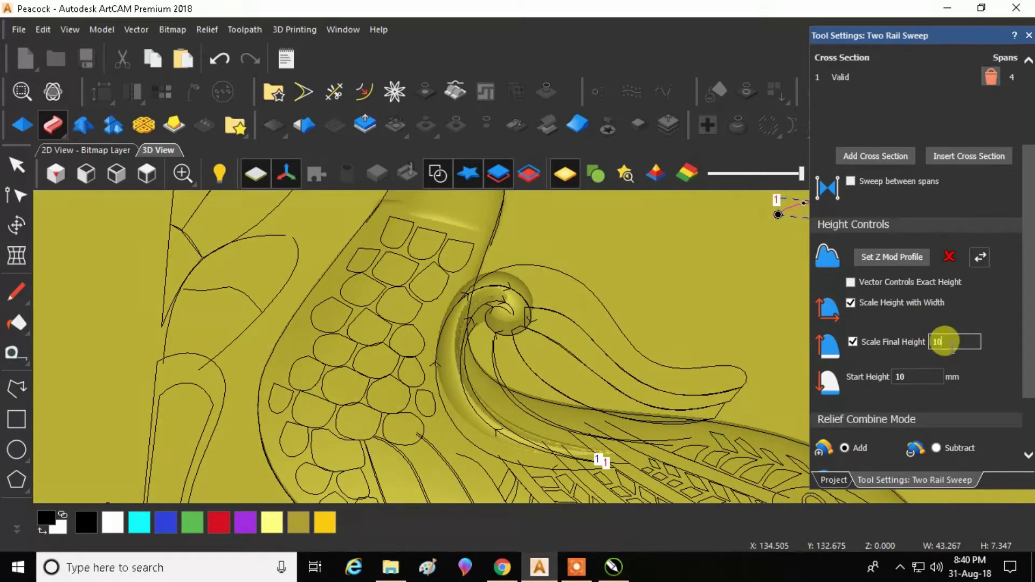
type("5")
key("Return")
left_click_drag(499, 340, 426, 364)
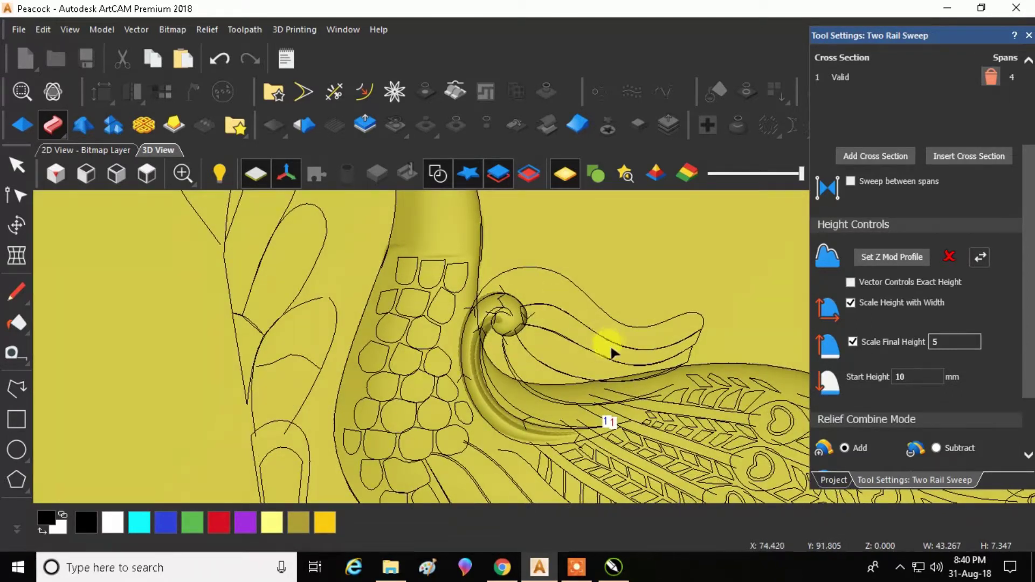
Examine the wing curl sweep preview up close and from above, with the vectors shown and hidden.
scroll(604, 377, "up", 1)
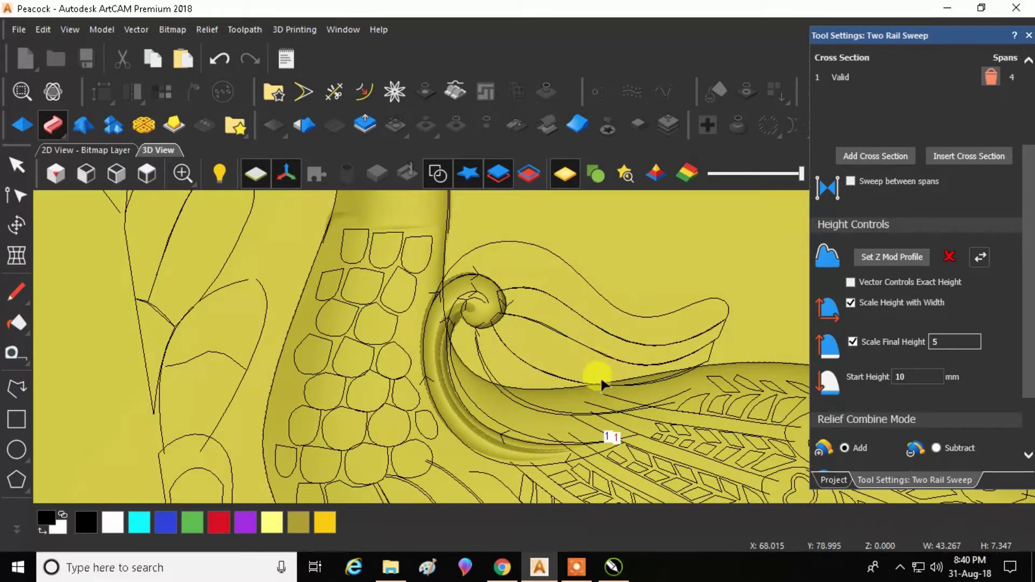
scroll(603, 384, "up", 1)
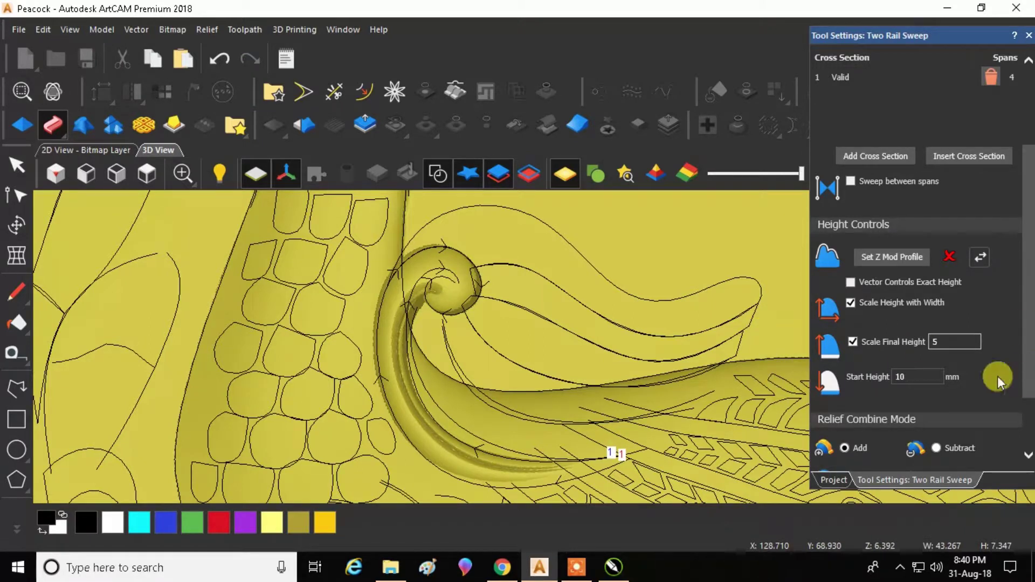
scroll(368, 304, "down", 2)
scroll(513, 339, "up", 2)
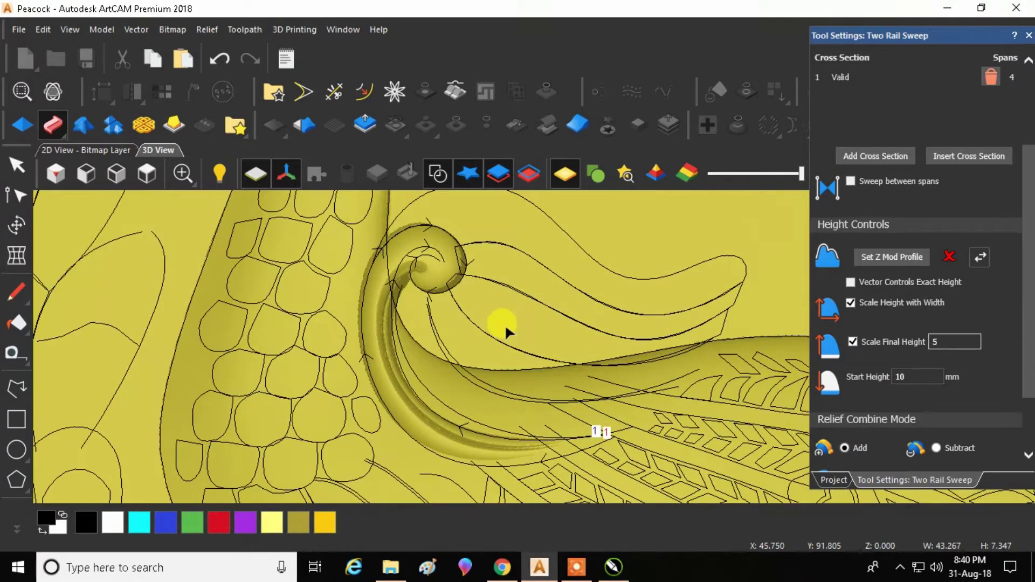
key("Tab")
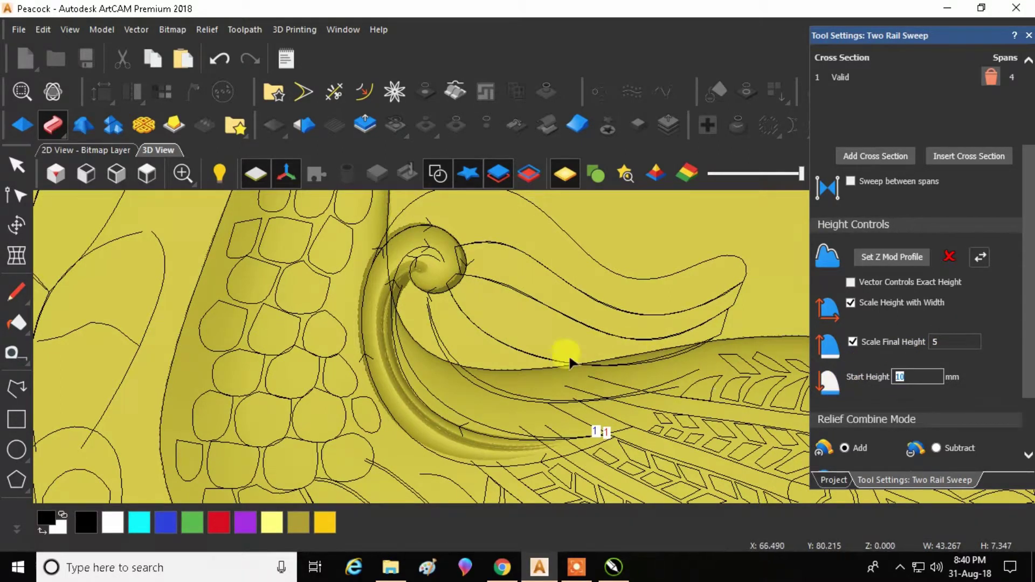
left_click(434, 172)
left_click_drag(453, 230, 592, 354)
left_click(146, 173)
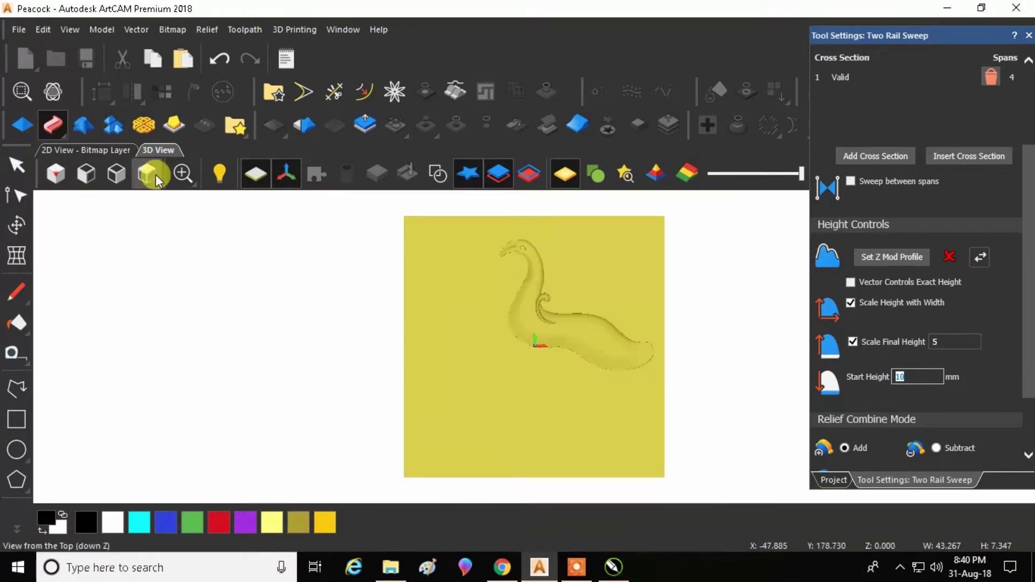
left_click(437, 174)
scroll(549, 282, "up", 5)
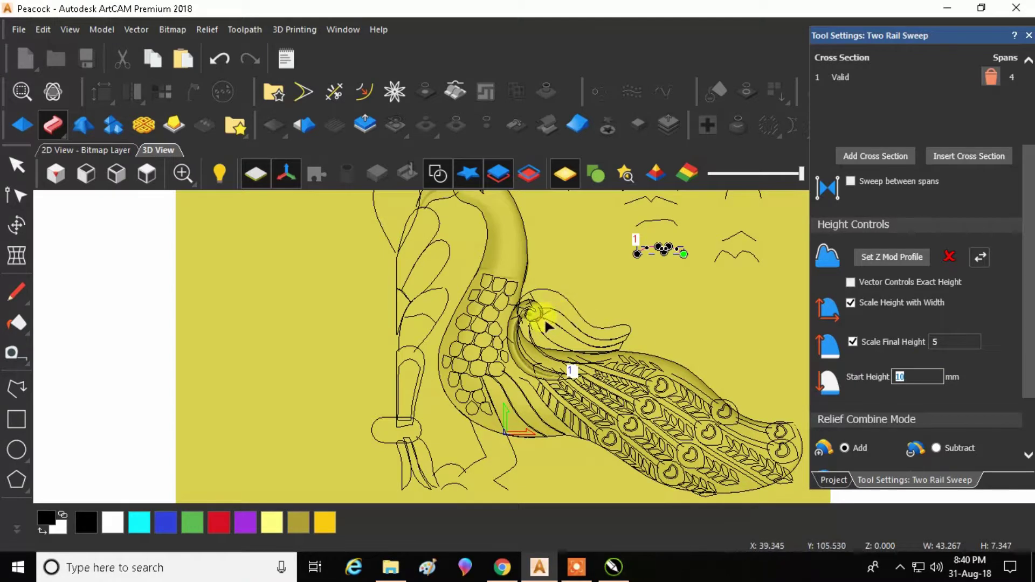
scroll(545, 318, "up", 1)
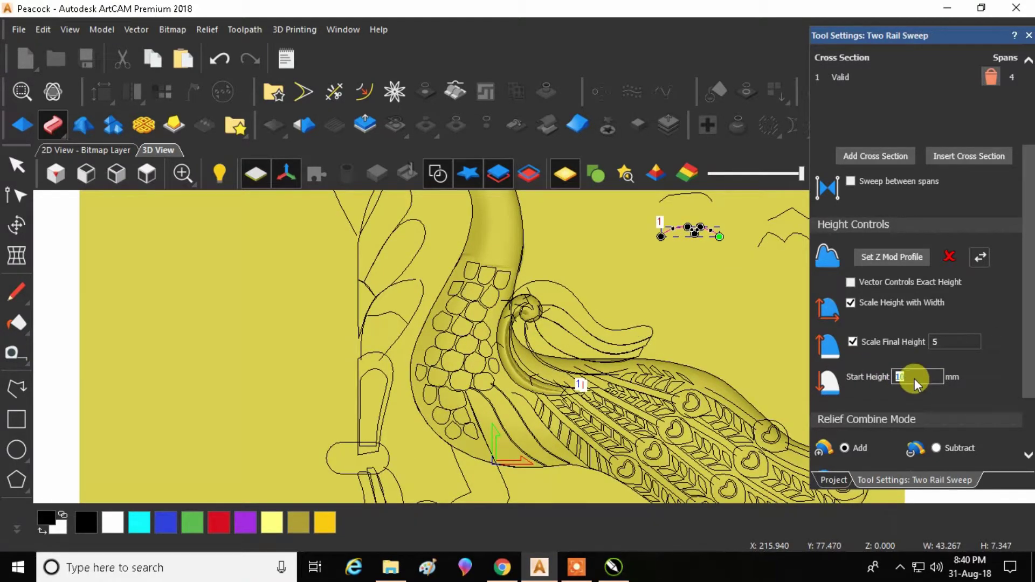
Reduce the sweep's start height to 5 mm and check the curl at the wing's front.
left_click(896, 377)
type("5")
key("Delete")
key("Delete")
scroll(533, 340, "up", 3)
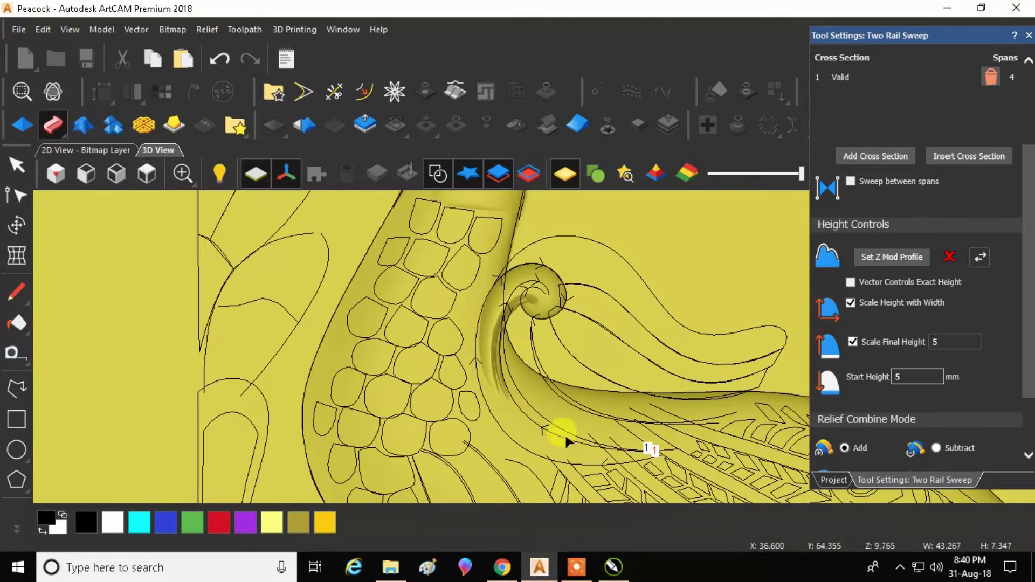
Compare the wing's curled edge with the reference photo in CorelDRAW, and return to the sweep preview in ArtCAM.
mouse_move(614, 567)
left_click(604, 526)
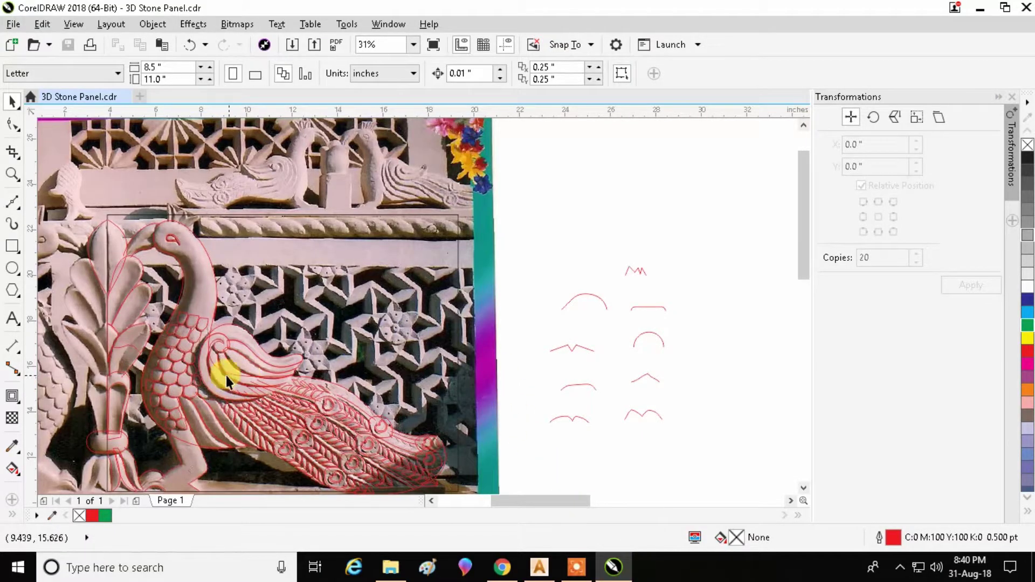
scroll(208, 365, "up", 2)
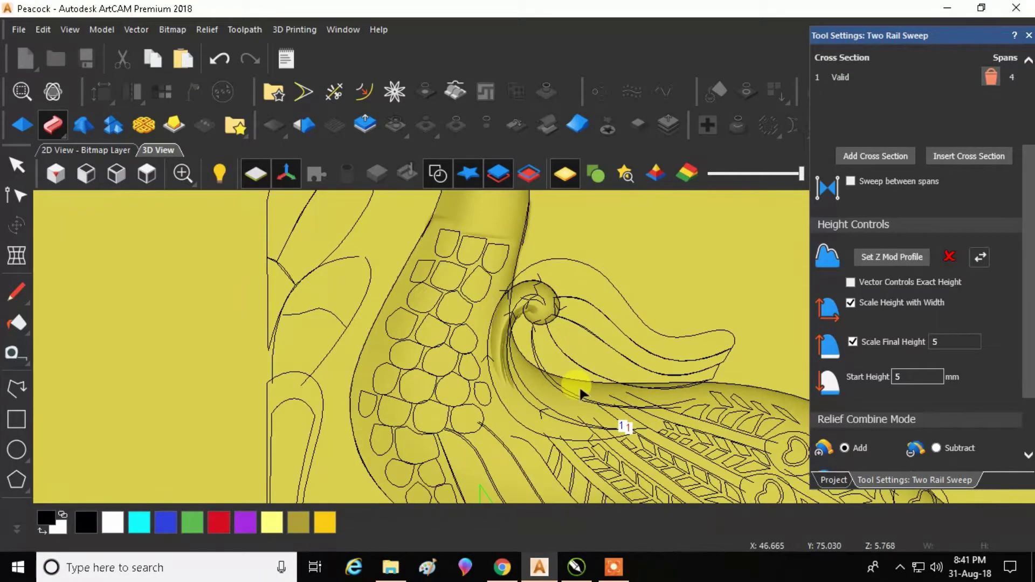
scroll(580, 385, "up", 1)
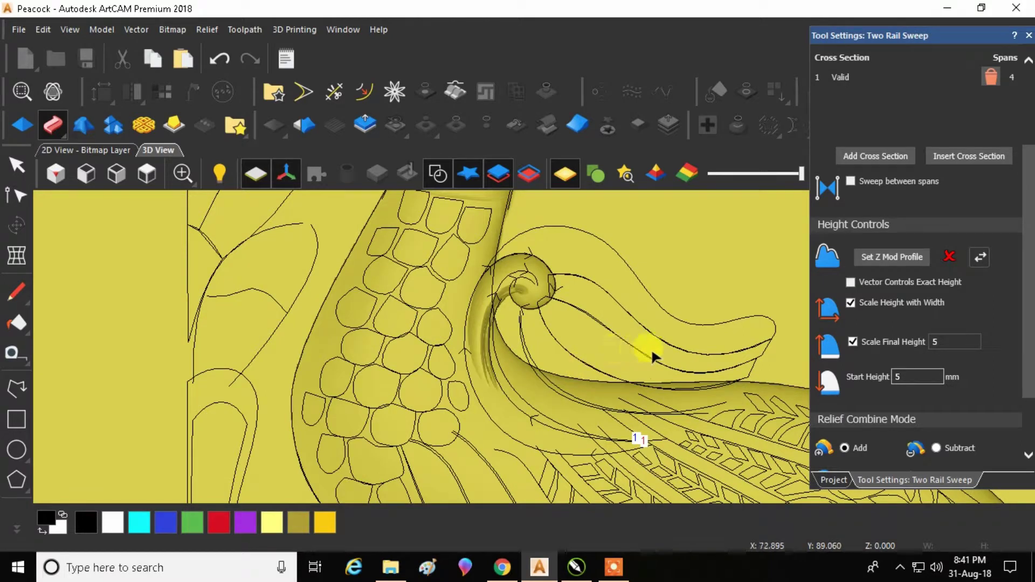
Leave the sweep without applying it, and set Relief Layer 4's combine mode to Add.
left_click(16, 165)
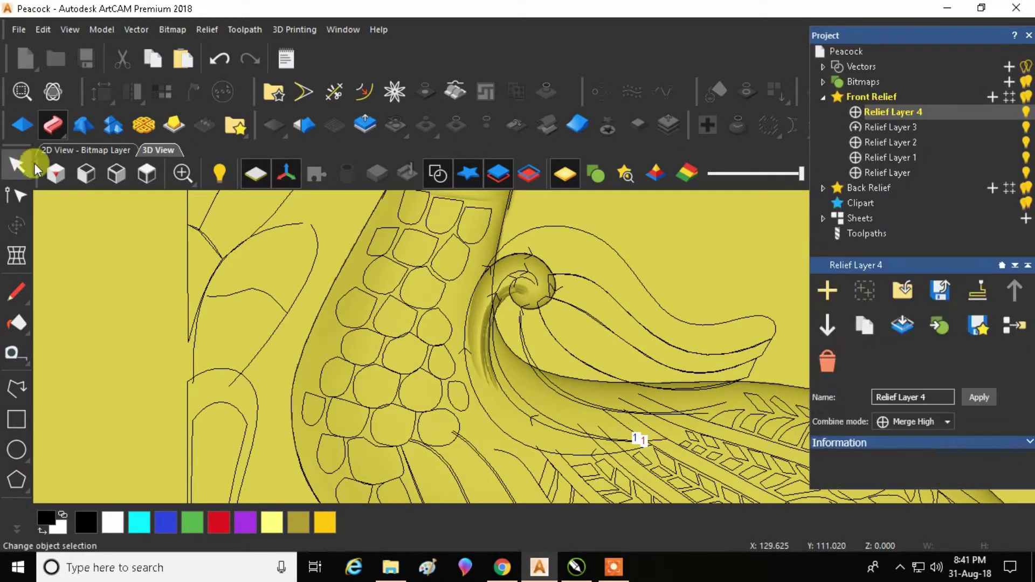
left_click(856, 112)
left_click(856, 112)
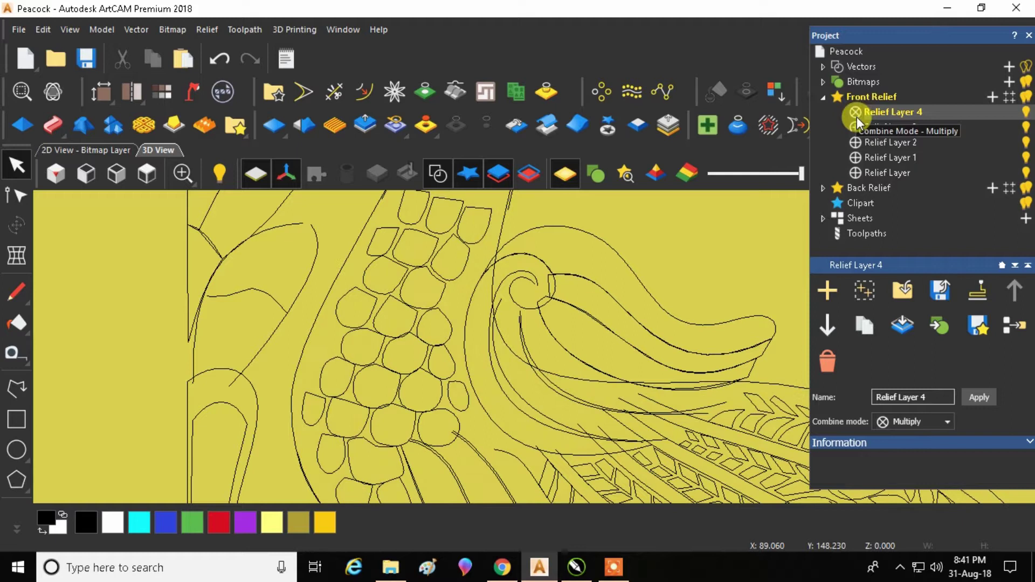
left_click(856, 111)
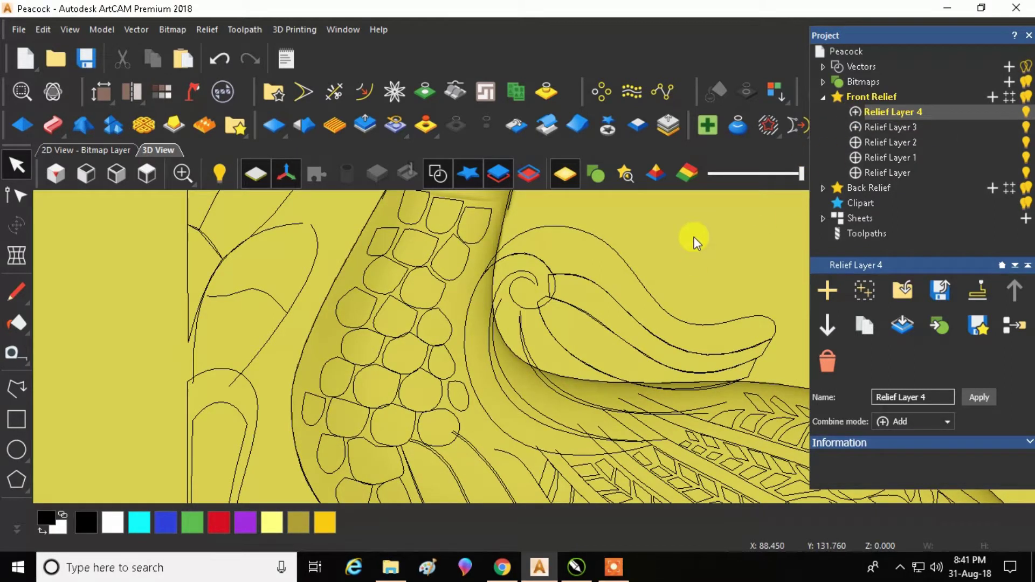
Restart the Two Rail Sweep with the wing's outer and inner curled lines as drive rails.
left_click(470, 297)
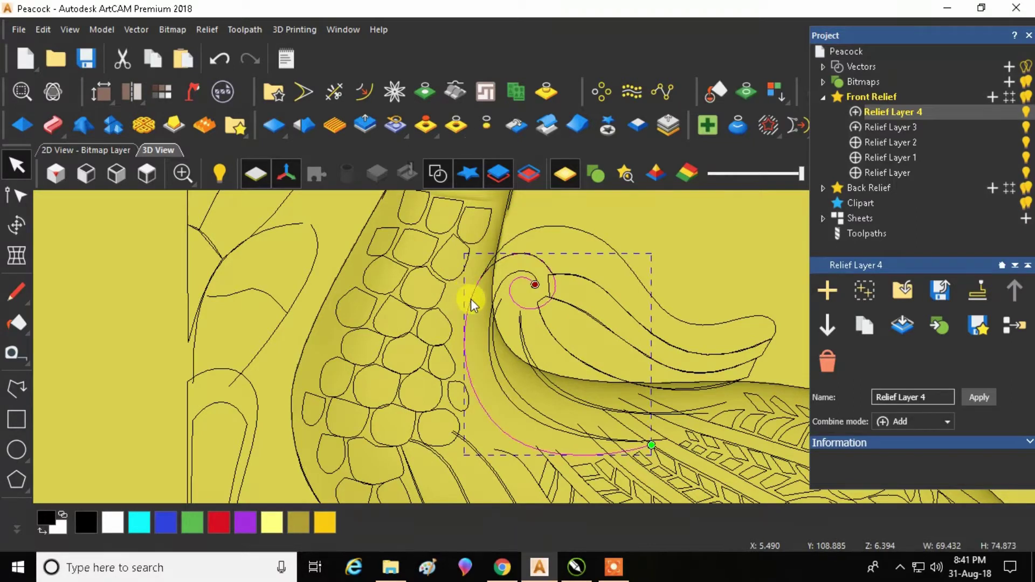
scroll(541, 416, "up", 2)
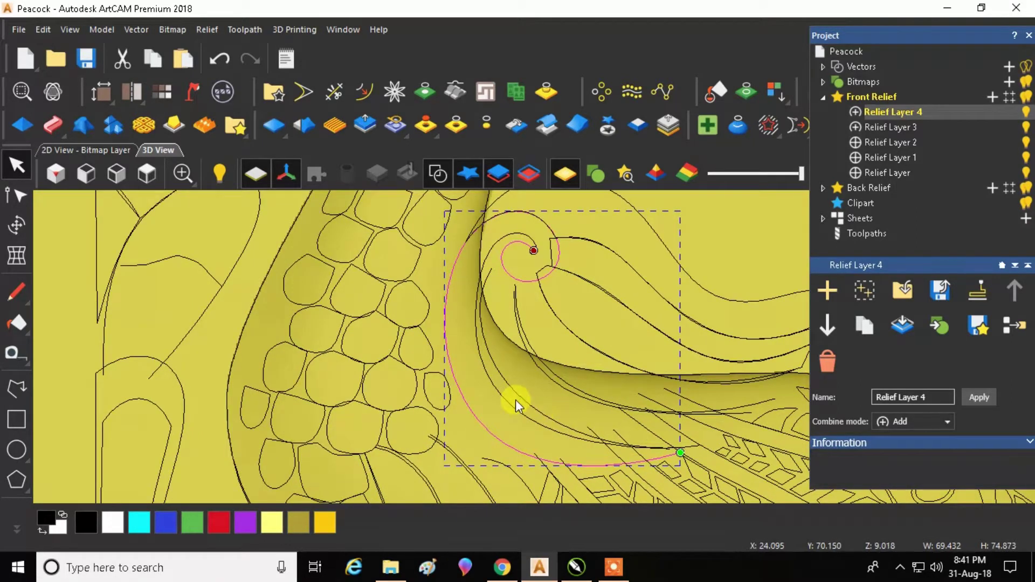
scroll(491, 382, "down", 2)
left_click(43, 126)
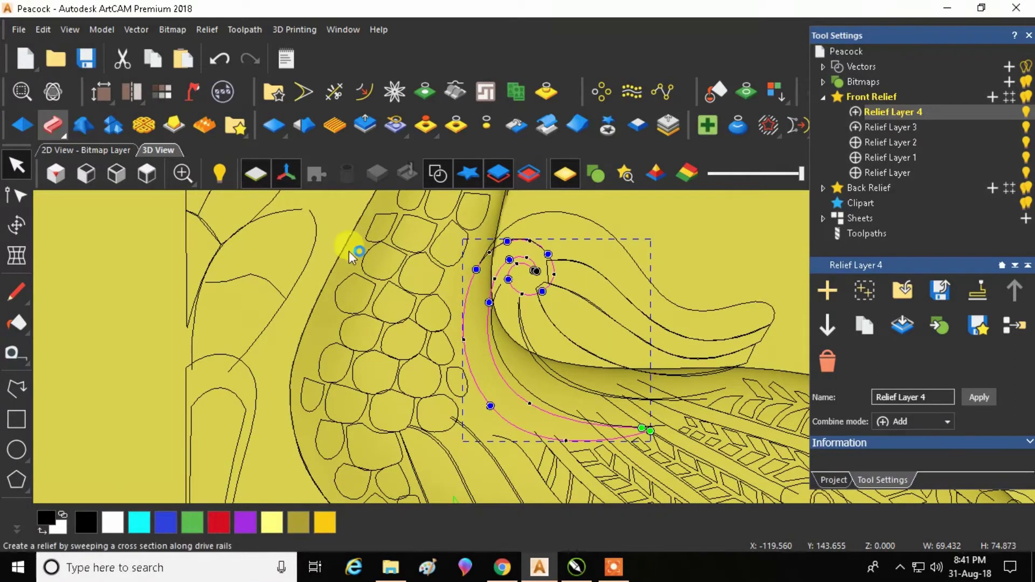
scroll(274, 361, "down", 4)
scroll(723, 223, "up", 2)
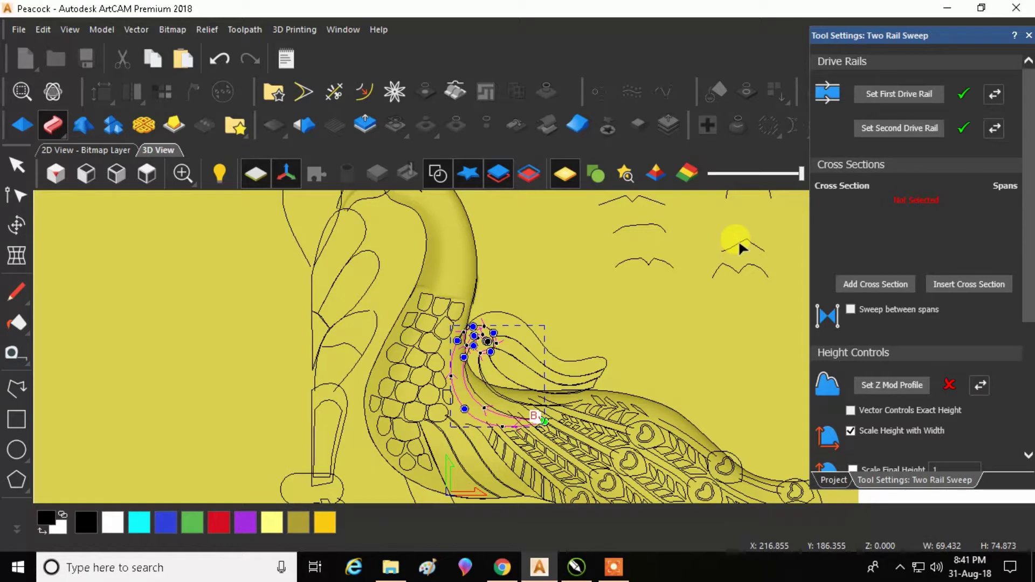
Try the single-peaked profile curve as the sweep's cross section, and remove it from the list.
left_click(739, 243)
left_click(859, 286)
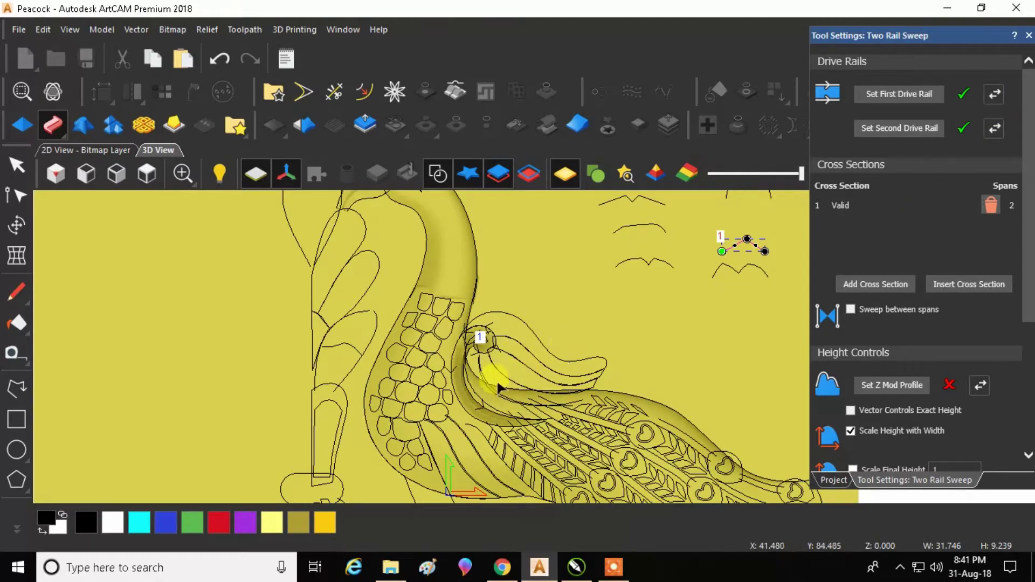
scroll(471, 394, "up", 5)
left_click_drag(399, 454, 503, 304)
left_click(992, 210)
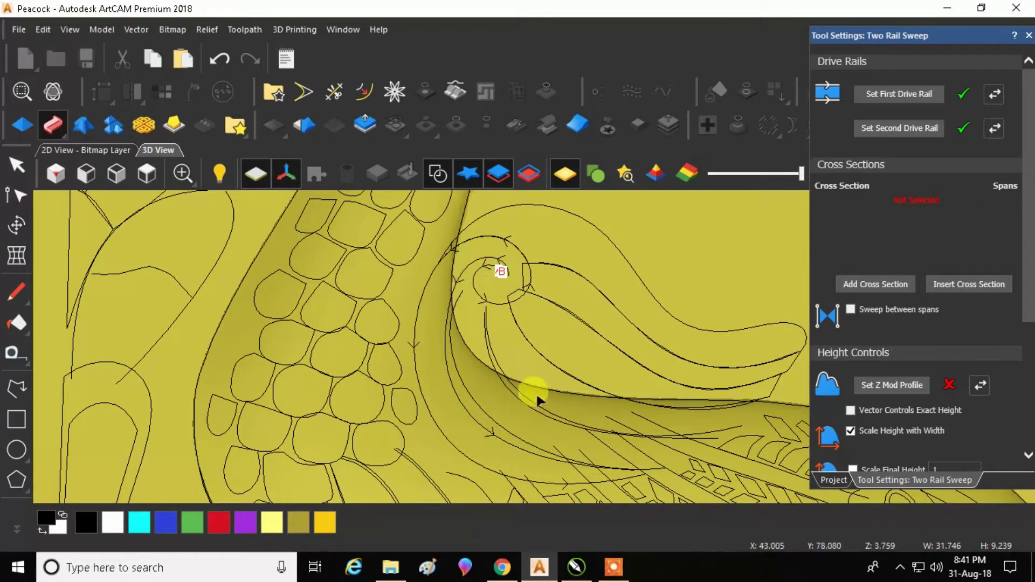
Add the two-humped profile curve with the dip in its middle as the sweep's cross section.
scroll(528, 382, "down", 5)
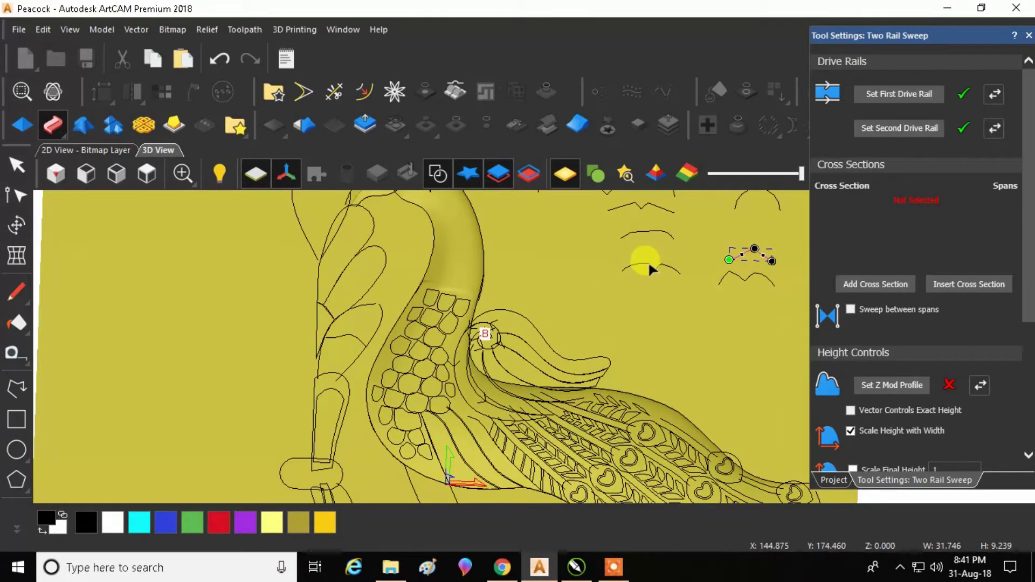
left_click(648, 261)
left_click(852, 289)
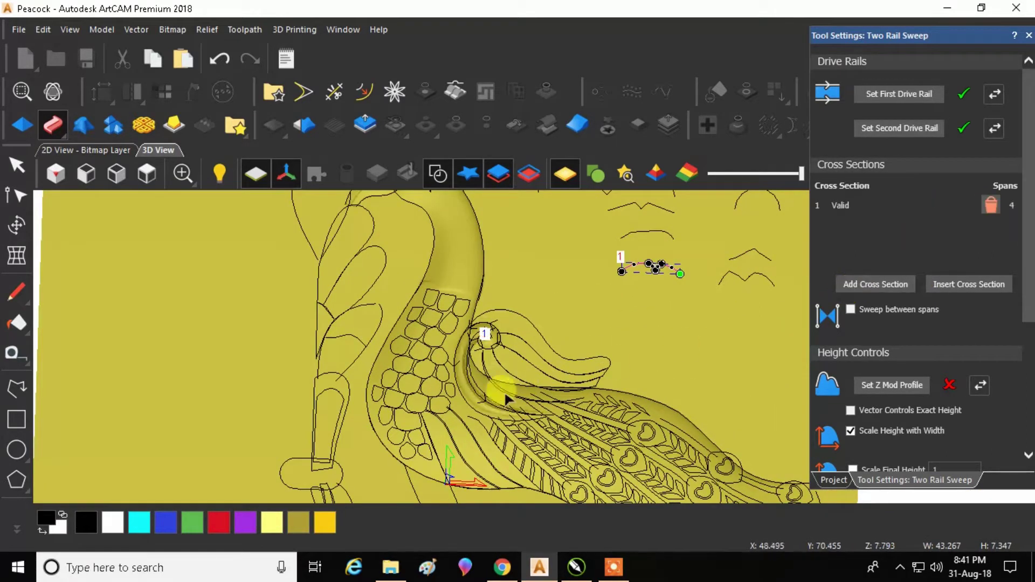
Examine the previewed two-humped sweep along the wing's curled edge up close and from several angles.
scroll(483, 375, "up", 5)
scroll(317, 367, "up", 5)
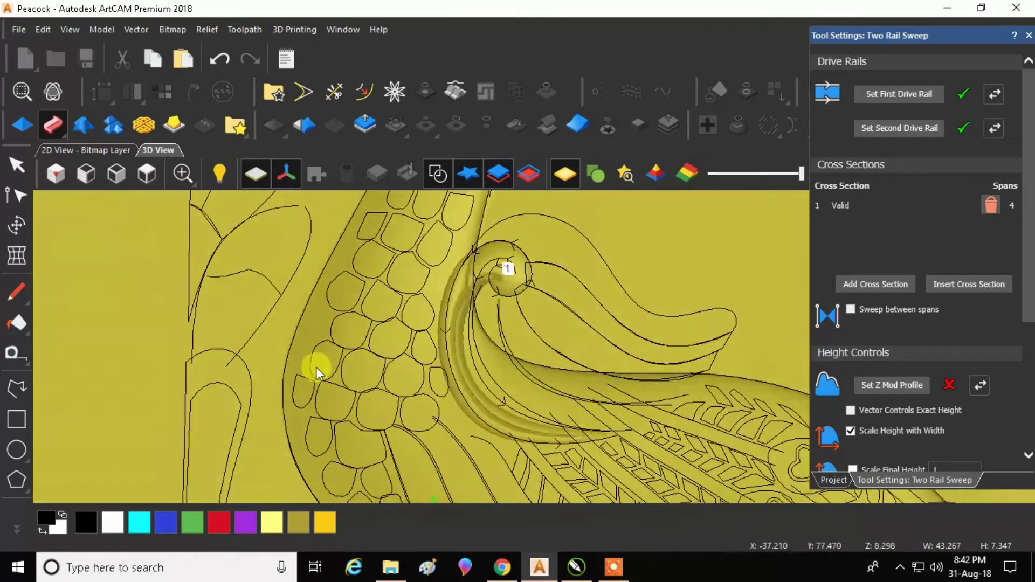
scroll(506, 303, "up", 2)
mouse_move(499, 262)
left_mouse_down()
mouse_move(620, 357)
mouse_move(663, 307)
mouse_move(762, 273)
mouse_move(490, 326)
left_mouse_up()
scroll(508, 314, "up", 4)
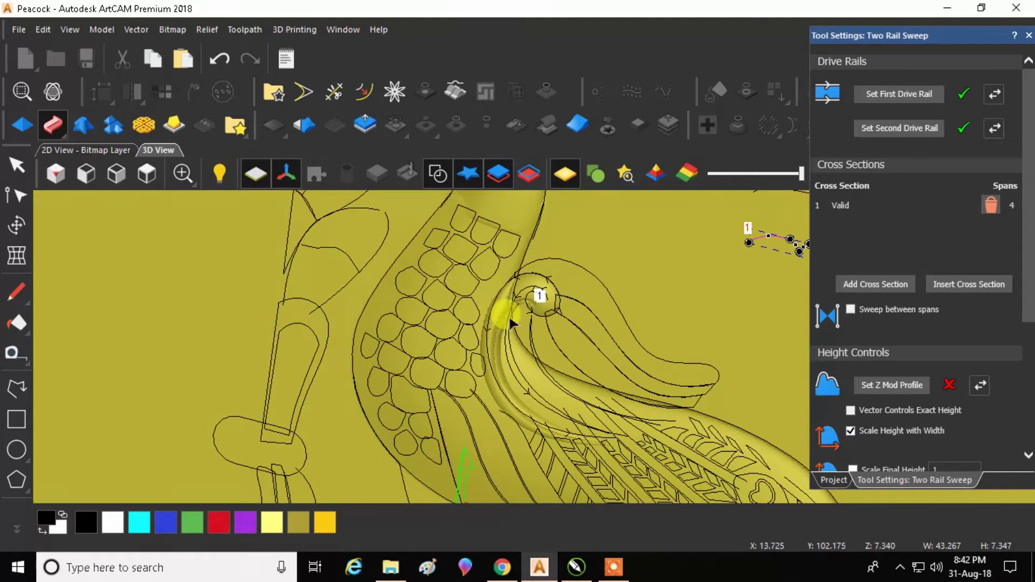
scroll(555, 264, "down", 2)
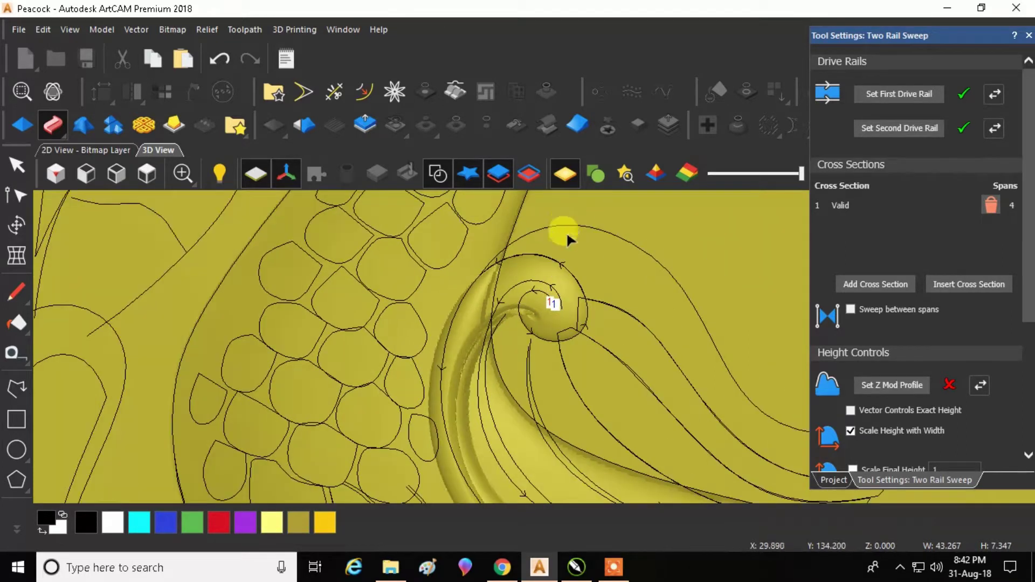
scroll(549, 253, "down", 3)
left_click_drag(551, 409, 478, 380)
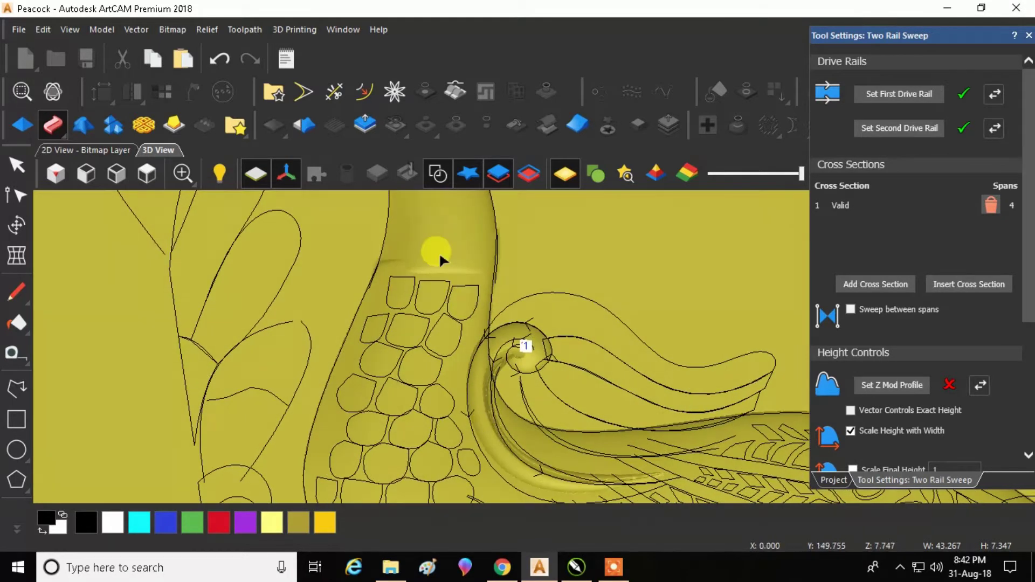
scroll(637, 265, "down", 3)
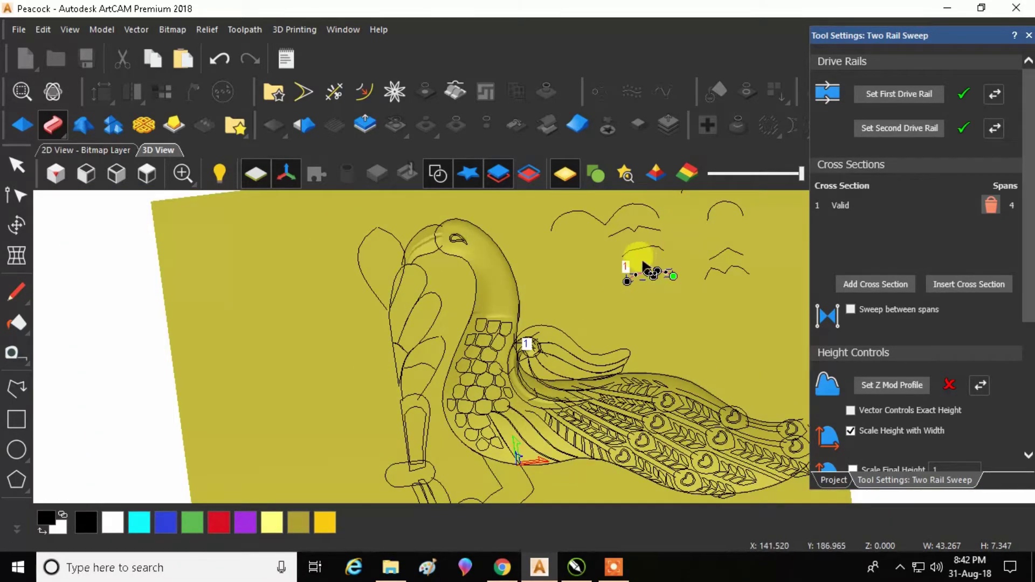
Try the taller two-humped profile curve below the pointed single-peak one as the sweep's only cross section.
left_click(979, 204)
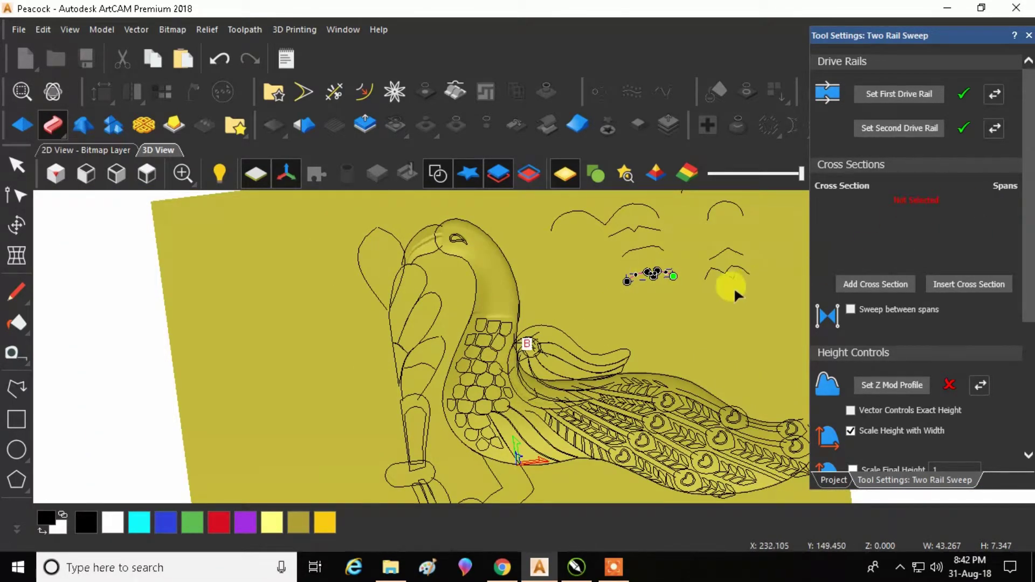
left_click(862, 284)
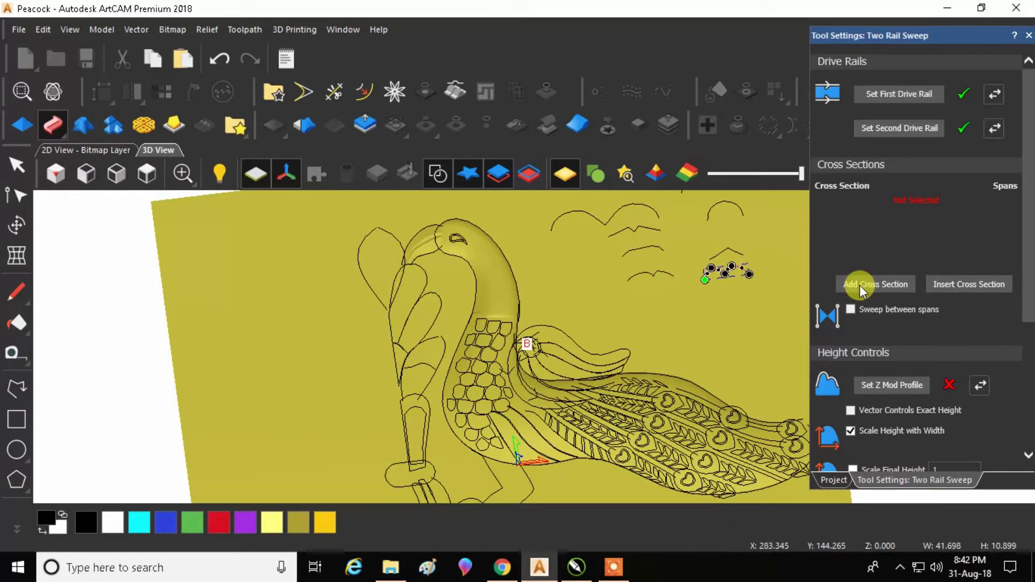
scroll(539, 369, "up", 3)
scroll(534, 350, "up", 3)
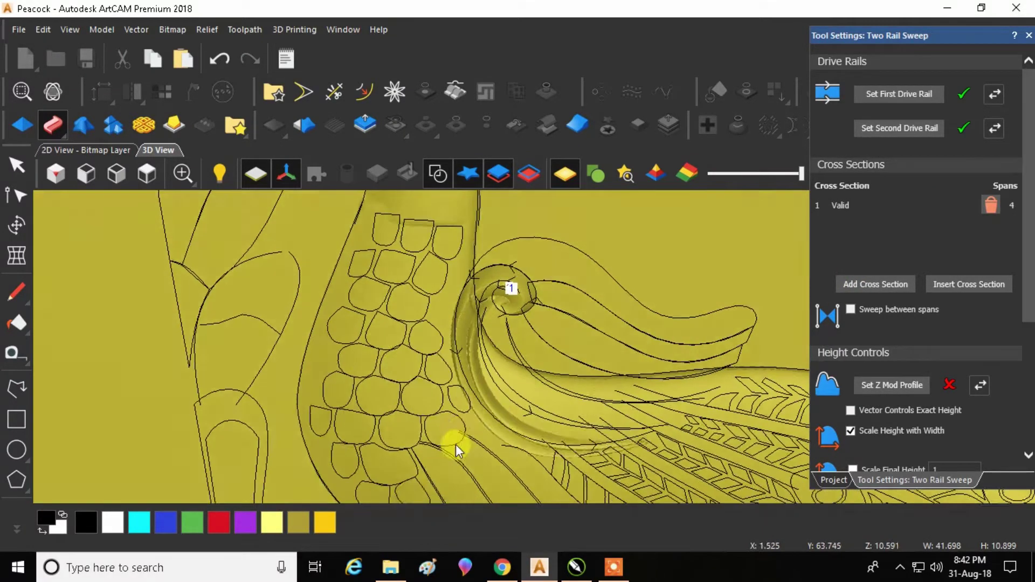
Try a final height scale of 5 on the sweep, and leave it without applying it.
scroll(949, 351, "down", 4)
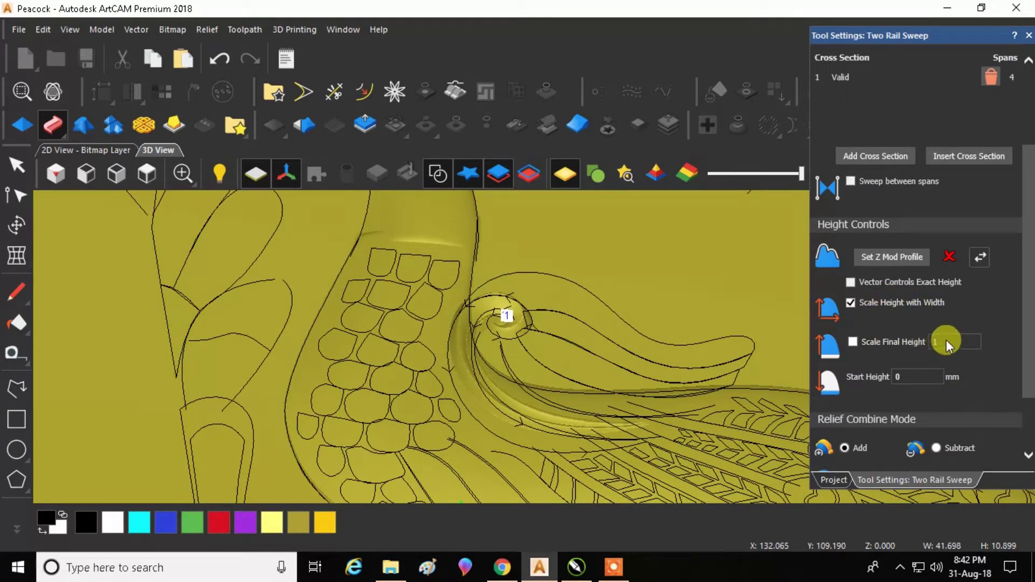
left_click(853, 342)
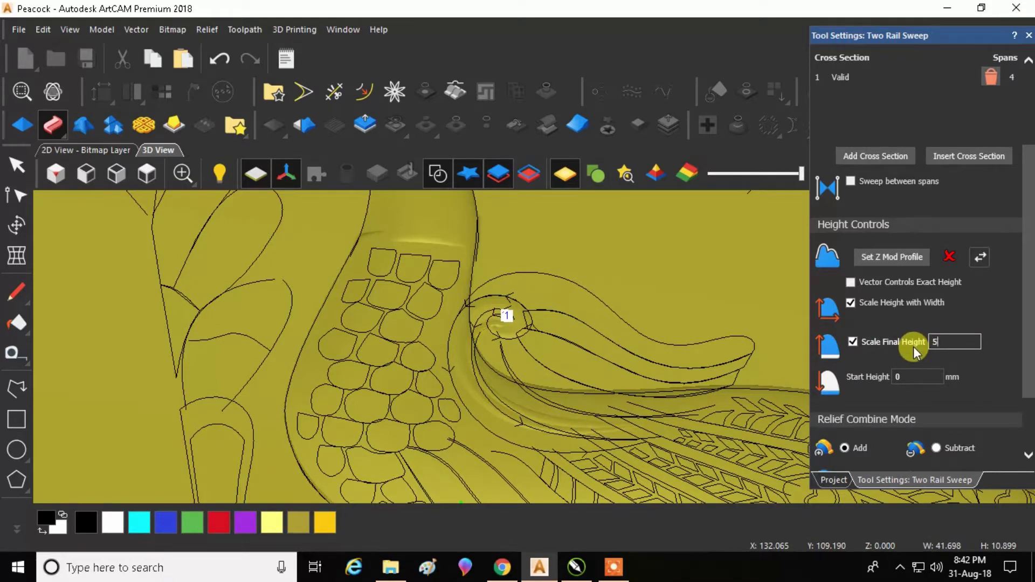
scroll(584, 300, "up", 5)
left_click_drag(495, 404, 688, 331)
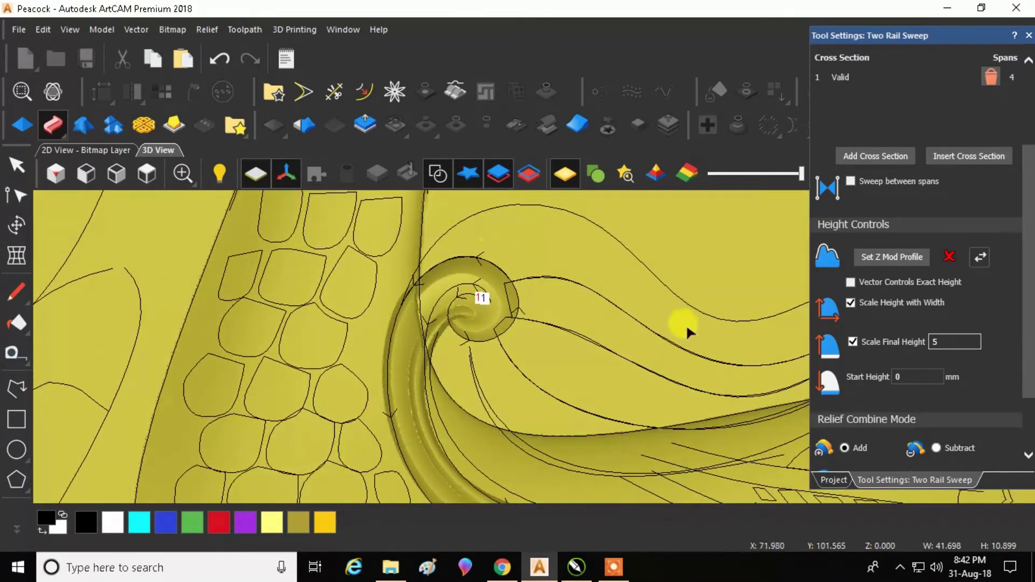
left_click(16, 166)
left_click_drag(254, 302, 59, 235)
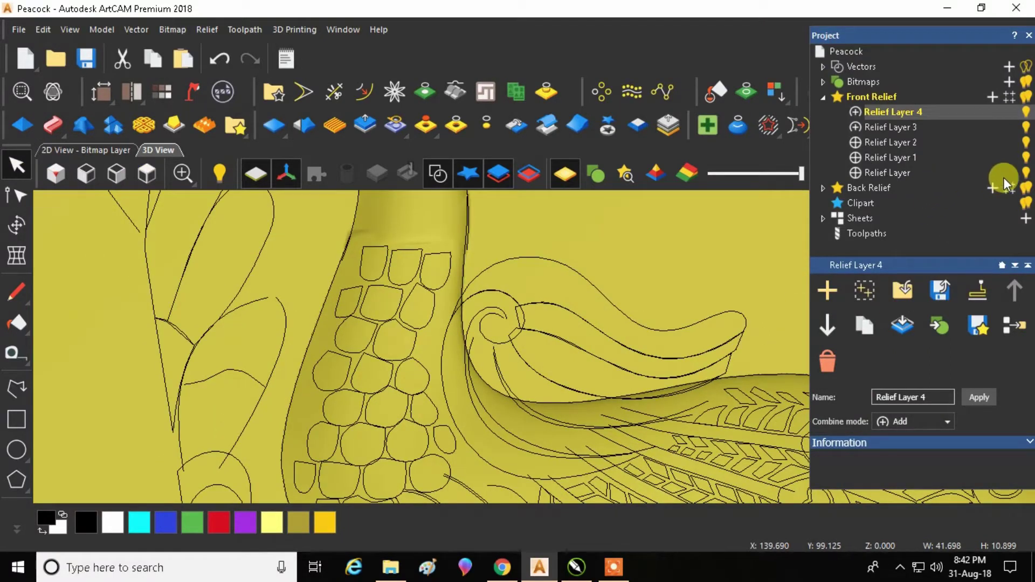
Hide every front relief layer below Relief Layer 4.
left_click(1026, 174)
left_click(1025, 158)
left_click(1026, 143)
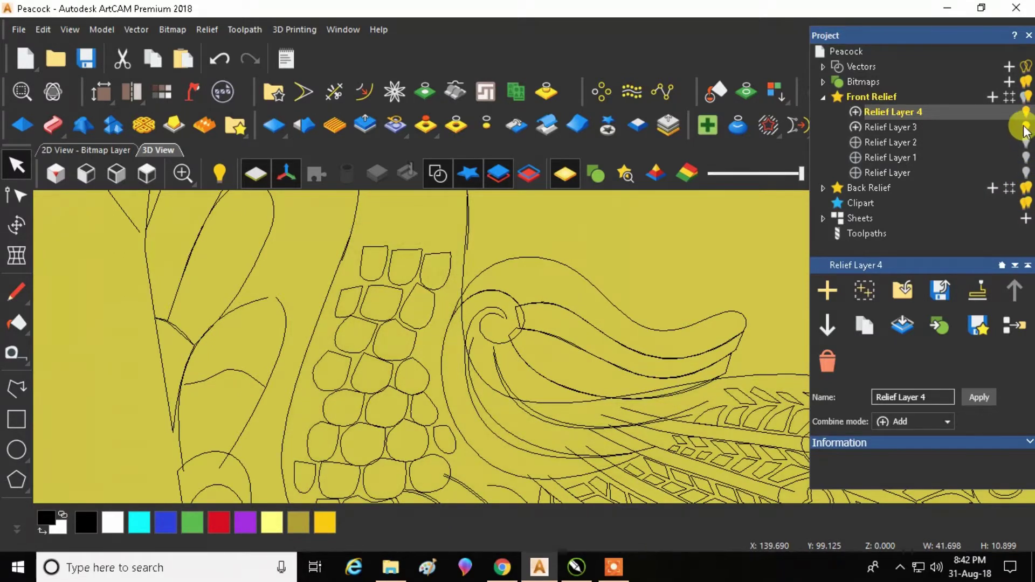
Start a Two Rail Sweep with the wing's outer and inner curled lines as drive rails.
left_click_drag(504, 243, 522, 390)
left_click(489, 405)
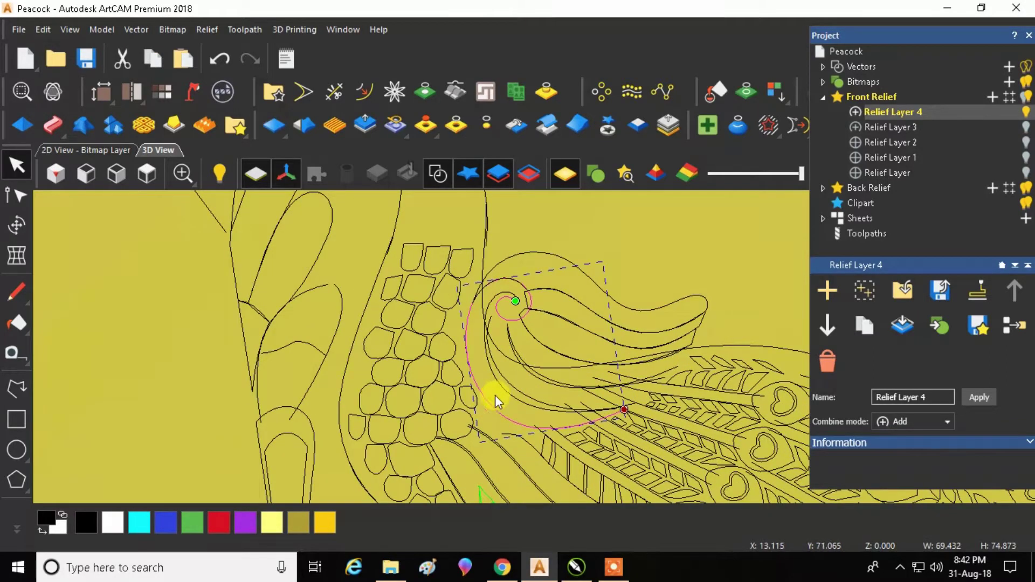
left_click(499, 385, "shift")
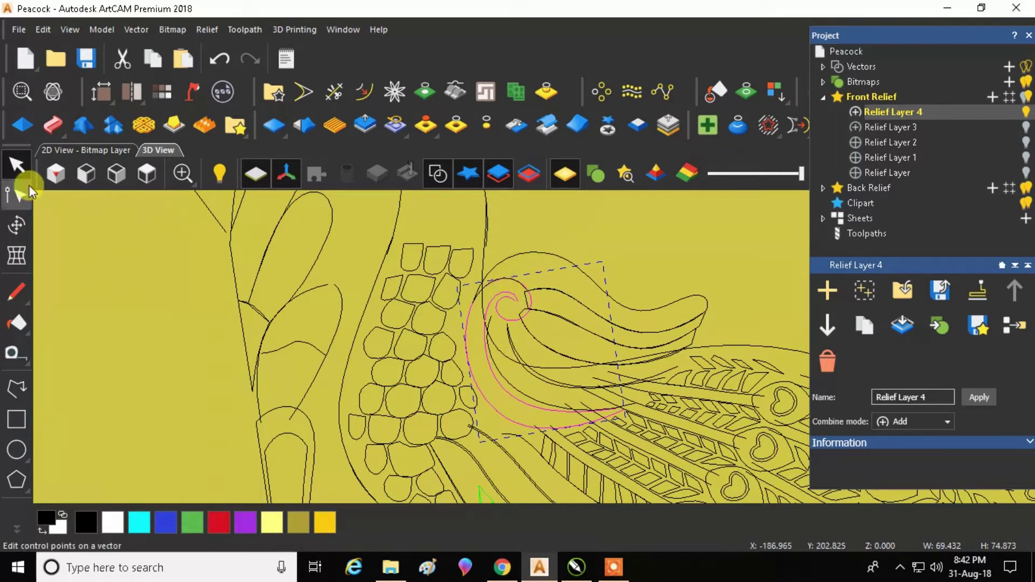
left_click(50, 122)
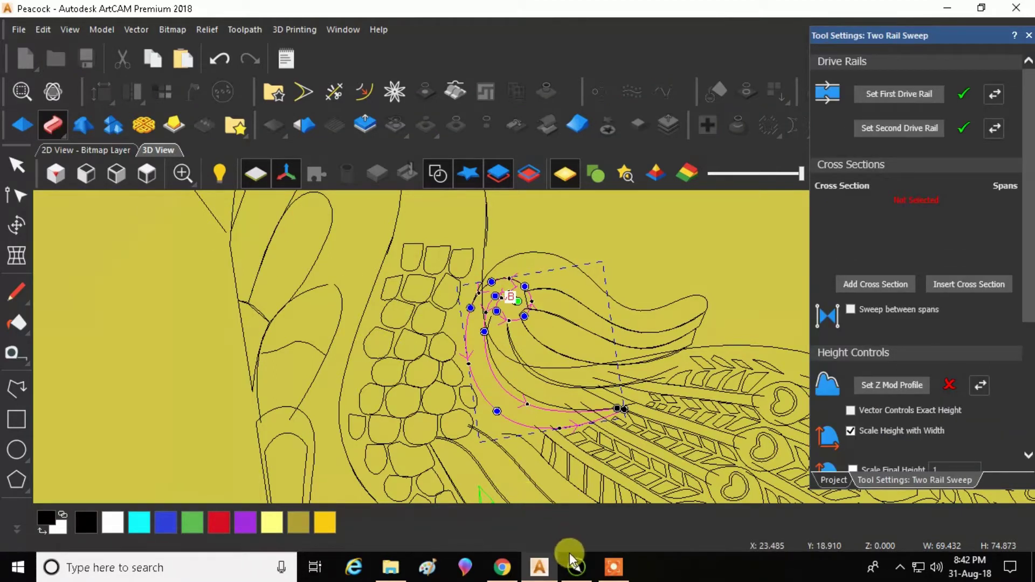
Switch to CorelDRAW to check the carved wing and the drawn profile curves, and return to ArtCAM.
mouse_move(576, 566)
left_click(579, 533)
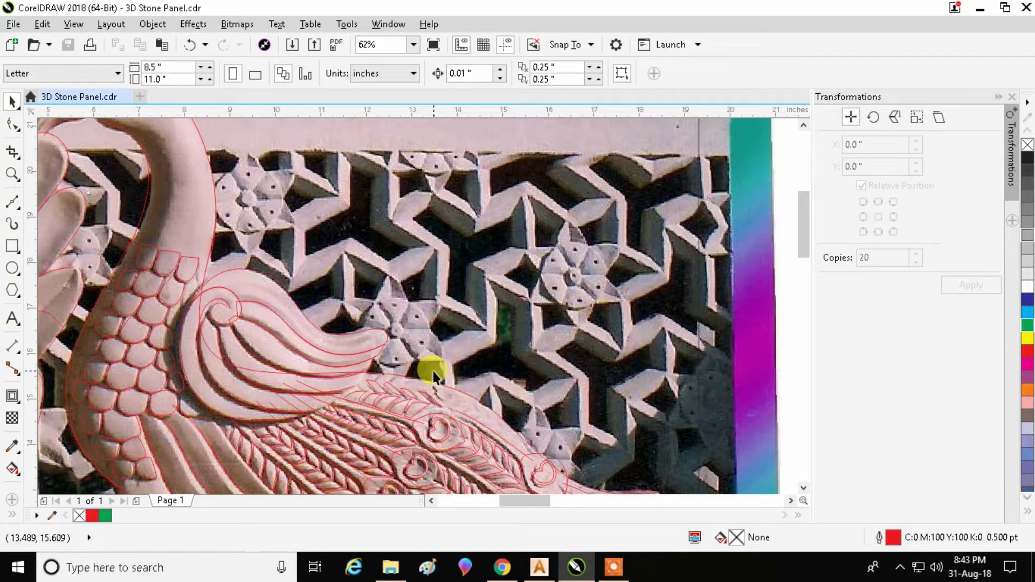
scroll(429, 335, "down", 5)
scroll(478, 365, "up", 3)
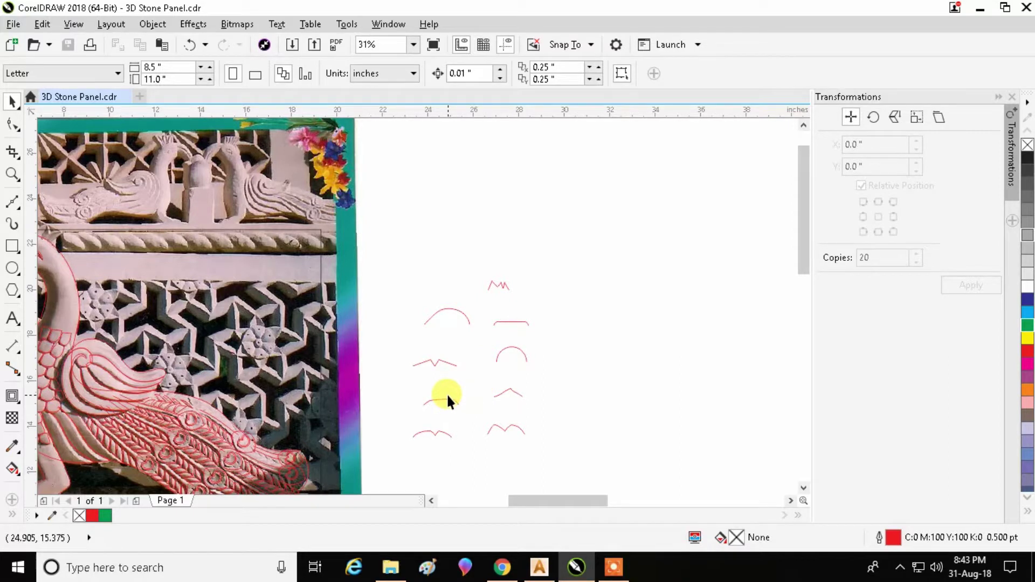
left_click(539, 567)
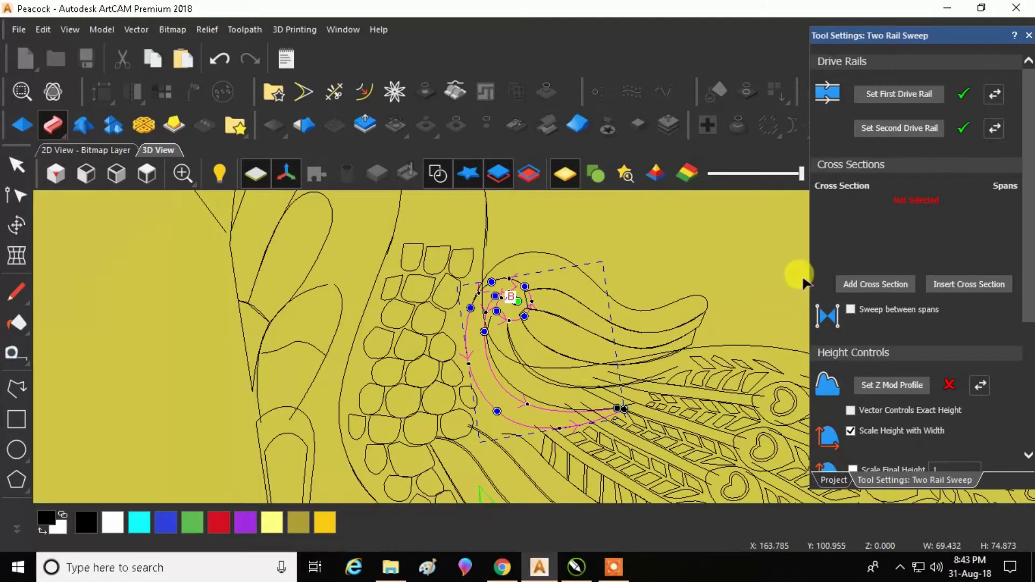
Add the shallow single-arch profile curve as the sweep's cross section and inspect the previewed curl.
left_click_drag(575, 398, 618, 277)
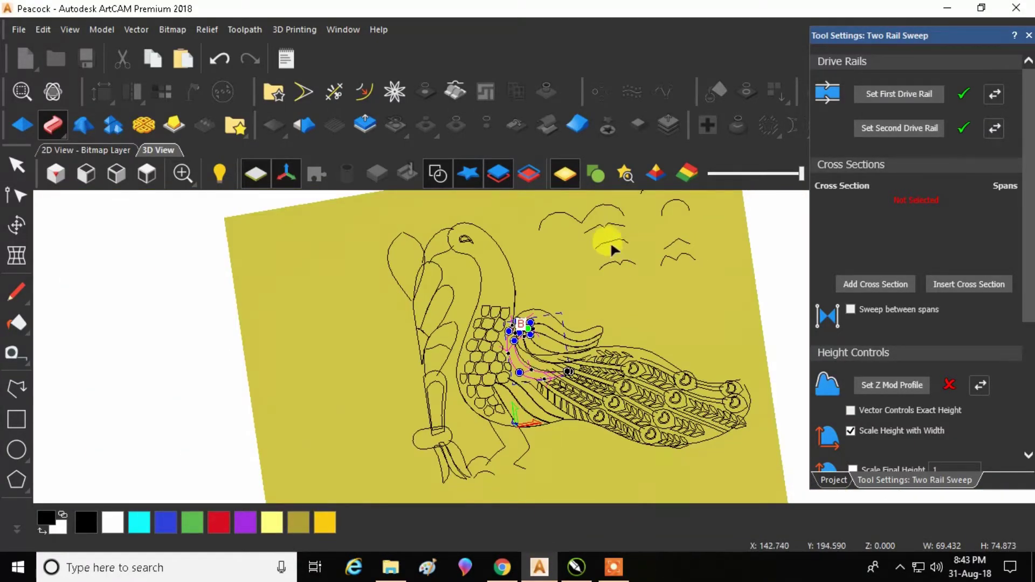
left_click(846, 286)
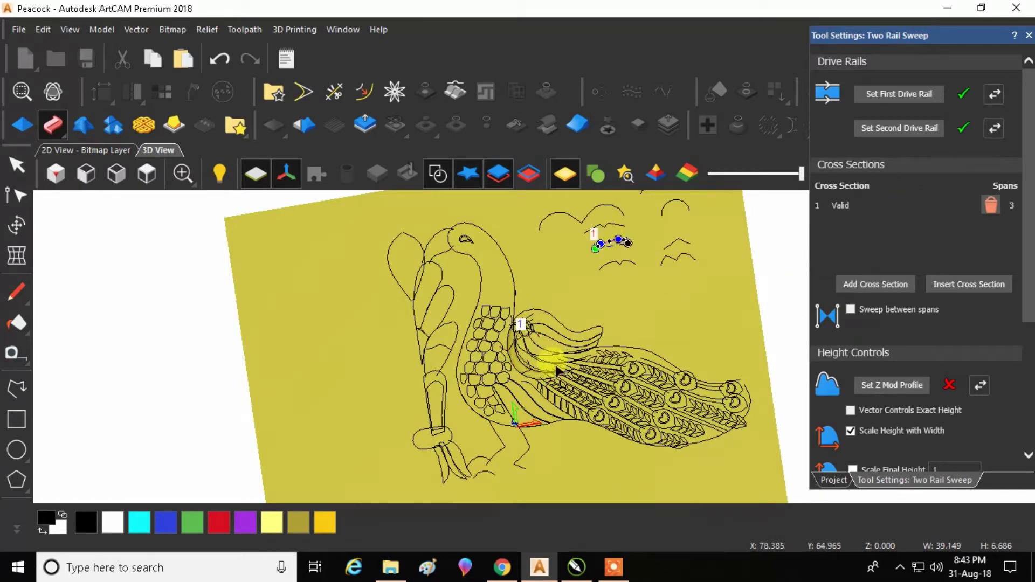
scroll(531, 350, "up", 3)
left_click_drag(542, 320, 539, 269)
left_click(453, 175)
scroll(524, 334, "up", 3)
left_click(322, 187)
scroll(427, 217, "up", 2)
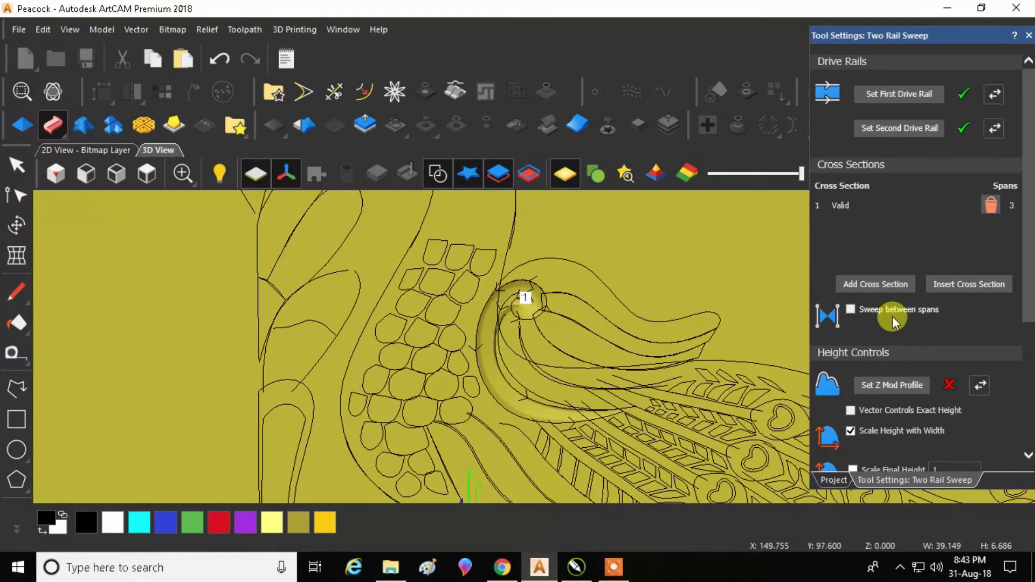
Enable final height scaling with a factor of 4, and check the previewed curl with the vectors hidden and shown.
scroll(887, 328, "down", 3)
scroll(883, 342, "up", 1)
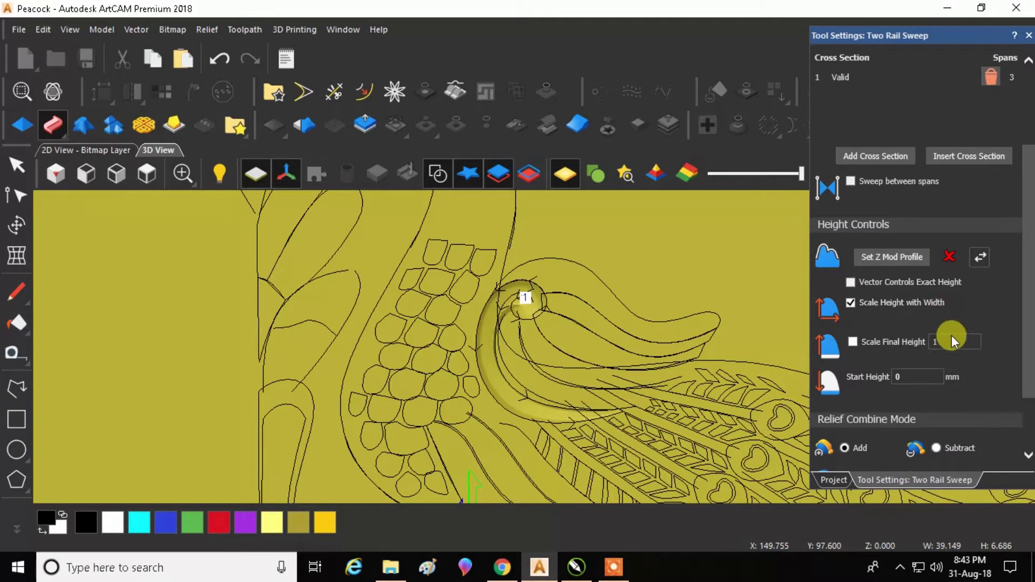
left_click(850, 341)
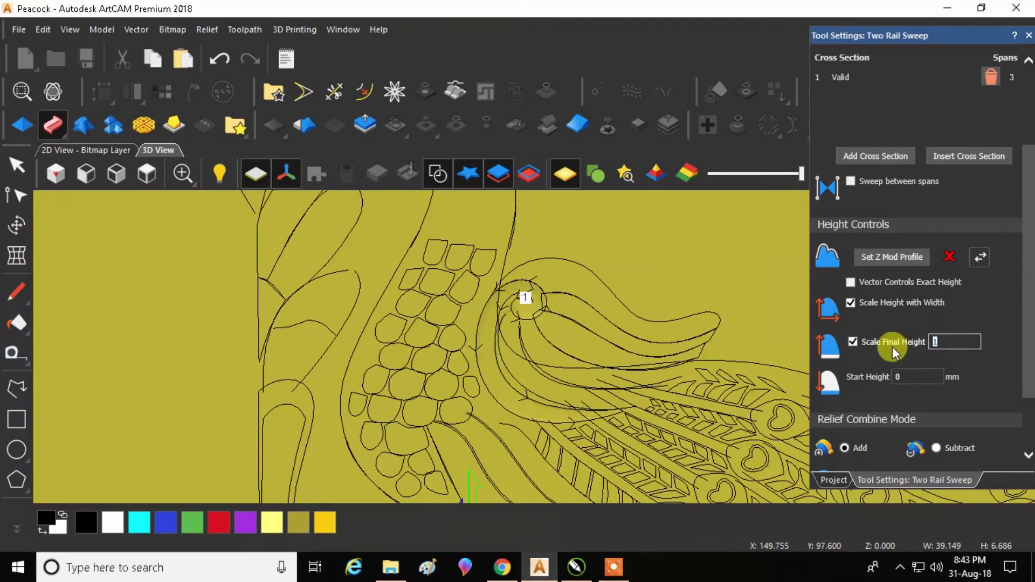
type("5")
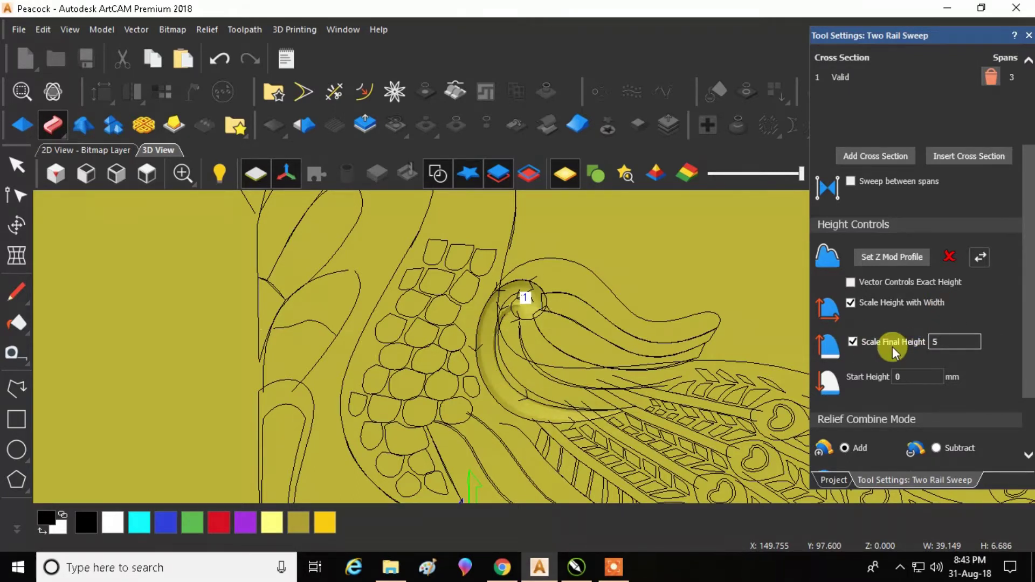
key("BackSpace")
type("4")
scroll(532, 331, "up", 2)
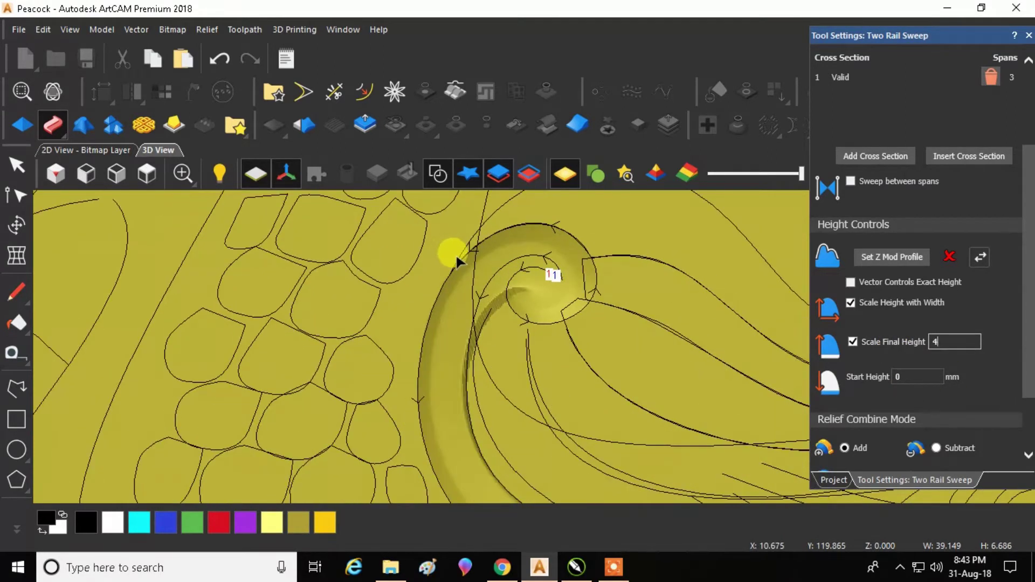
left_click(434, 171)
left_click_drag(506, 283, 435, 226)
left_click(439, 176)
scroll(532, 294, "down", 1)
scroll(904, 361, "down", 3)
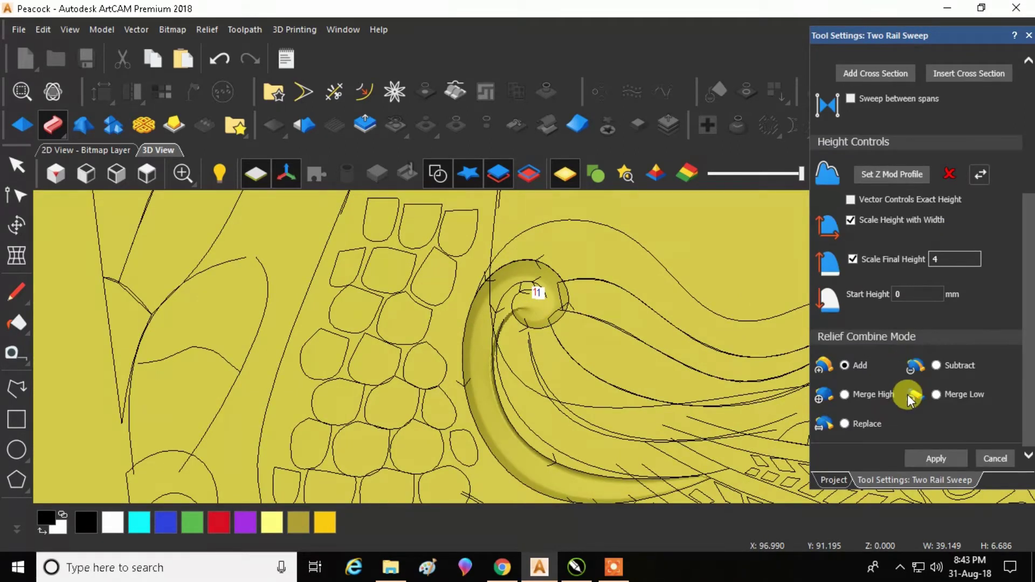
Set the sweep's final height scale to 5 and its start height to 1 mm, and apply it in Add mode.
double_click(945, 258)
type("5")
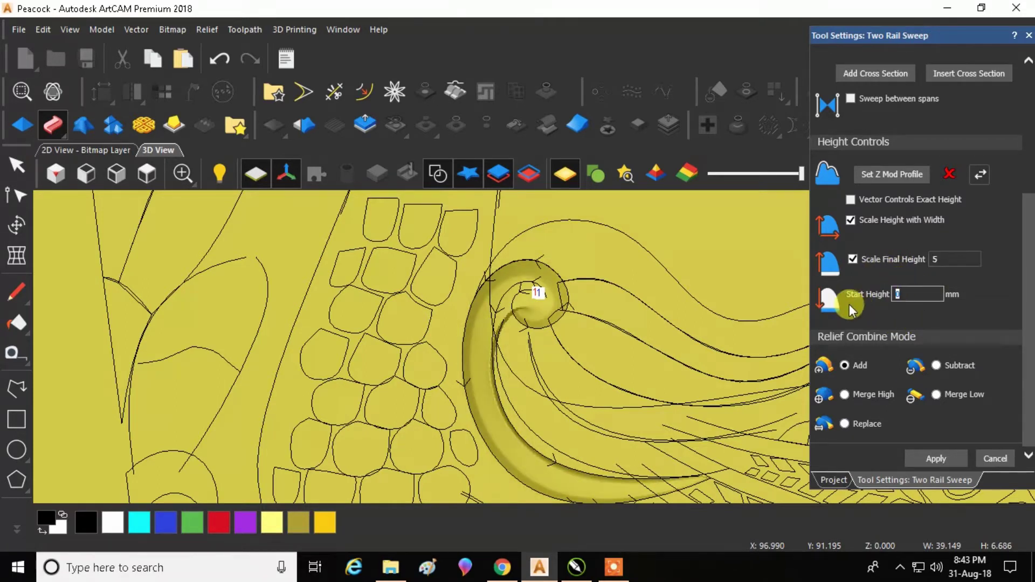
type("1")
left_click(946, 456)
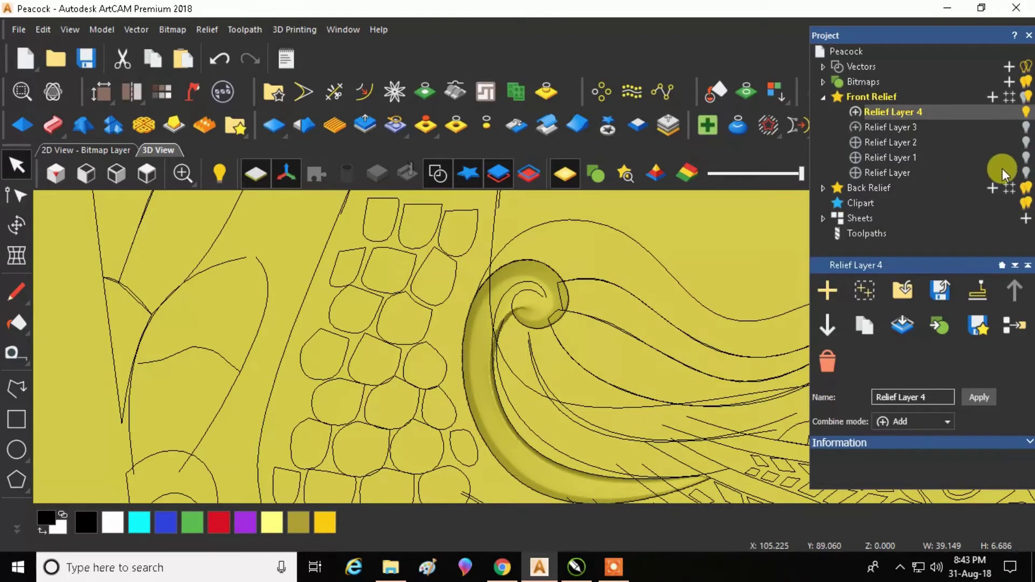
Show the hidden front relief layers again and inspect where the swept curl meets the neck.
left_click(1027, 171)
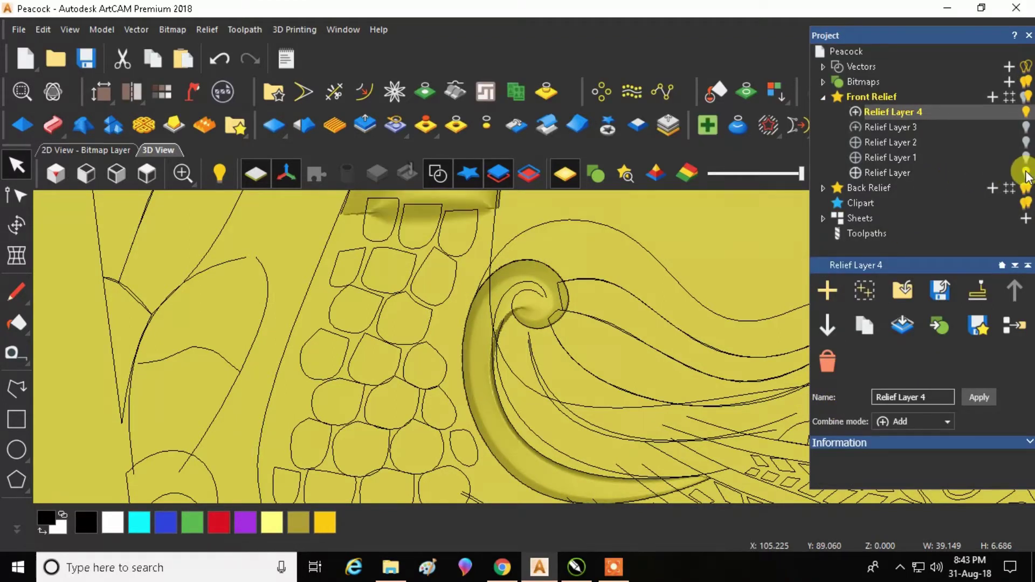
left_click(1026, 143)
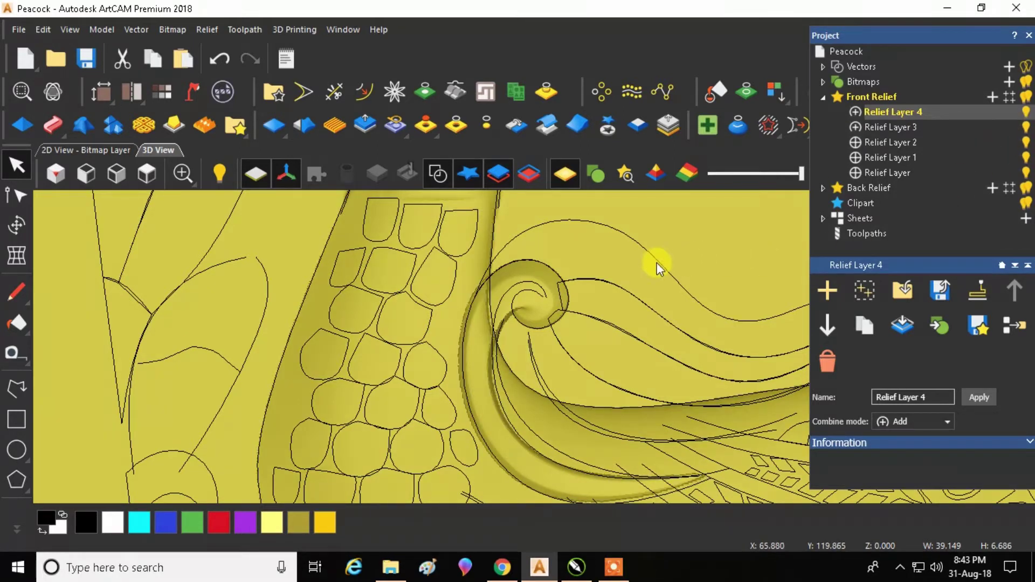
scroll(502, 317, "up", 3)
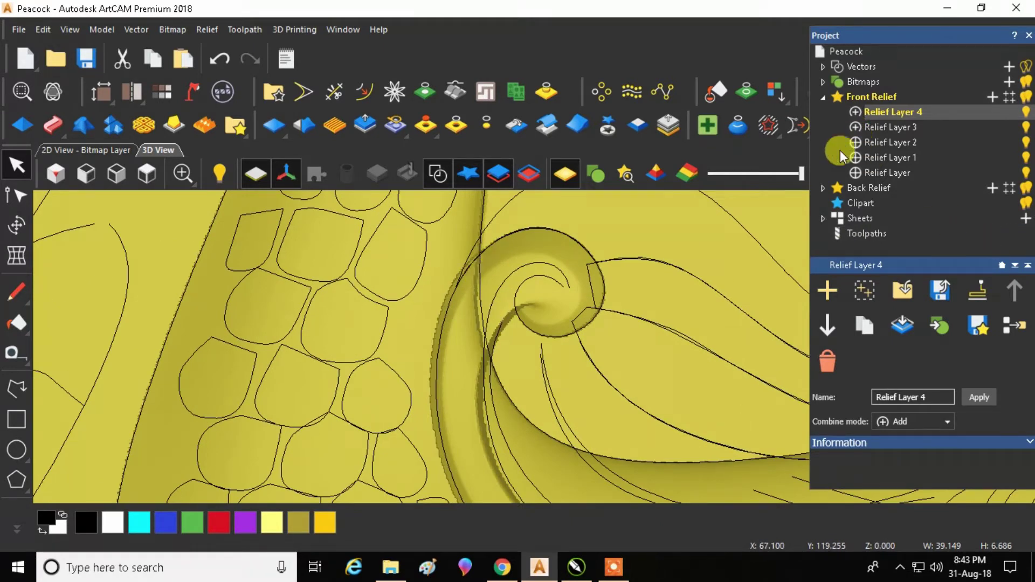
scroll(494, 292, "up", 2)
left_click_drag(495, 293, 480, 260)
Set Relief Layer 4's combine mode to Merge High.
left_click(857, 112)
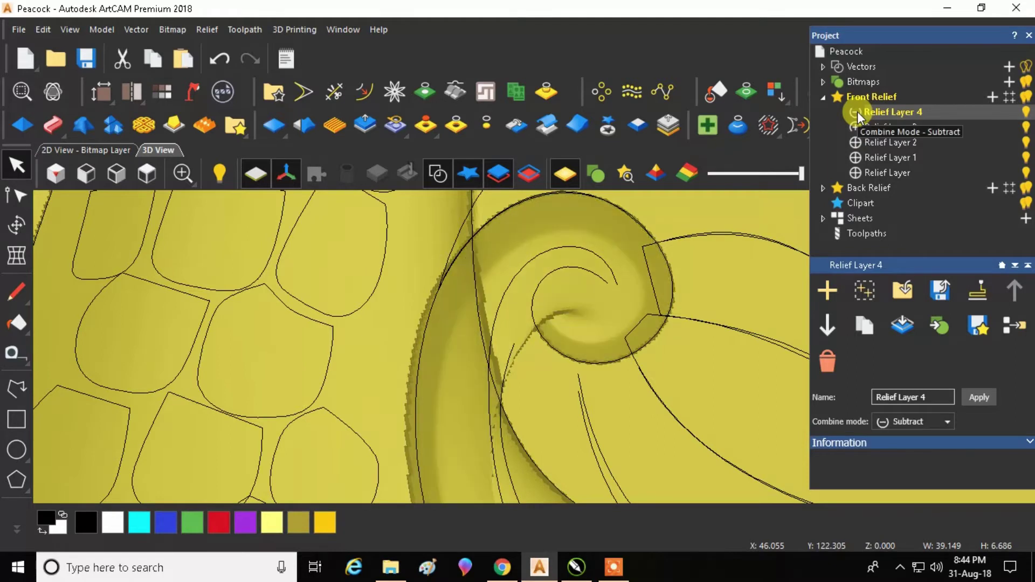
left_click(857, 111)
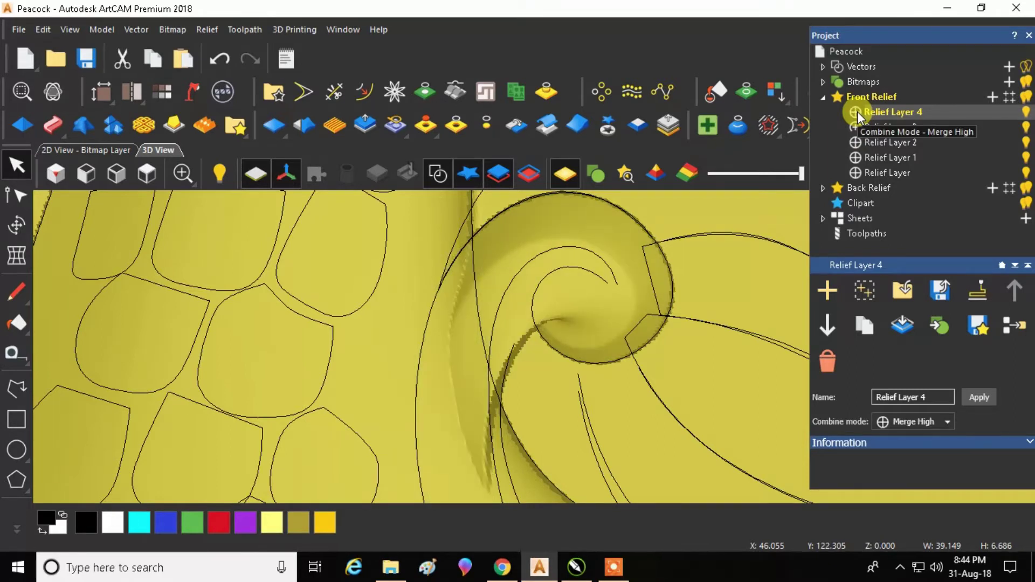
scroll(550, 281, "down", 4)
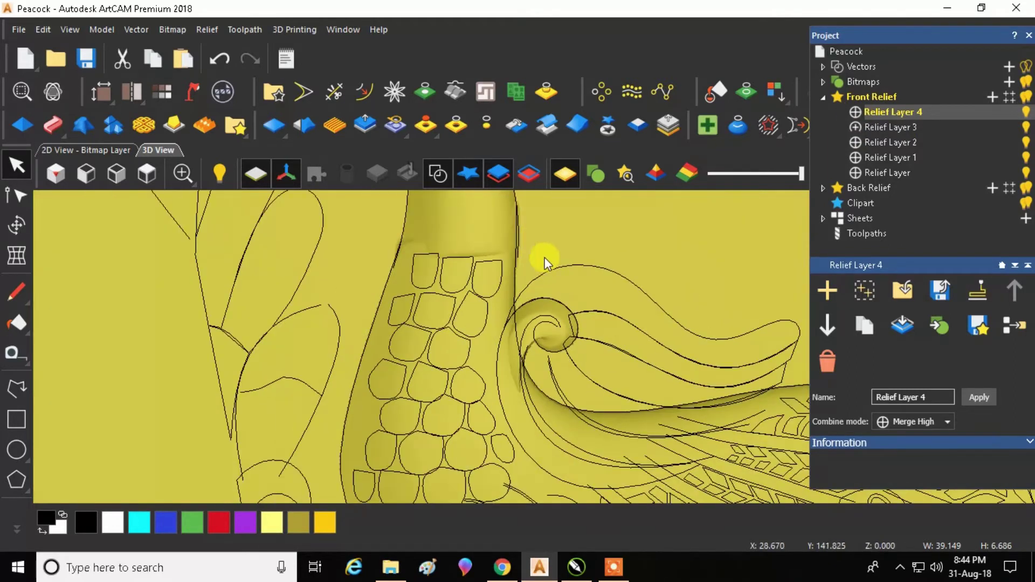
Hide the front relief layers beneath Relief Layer 4 to isolate the swept curl.
scroll(578, 339, "up", 1)
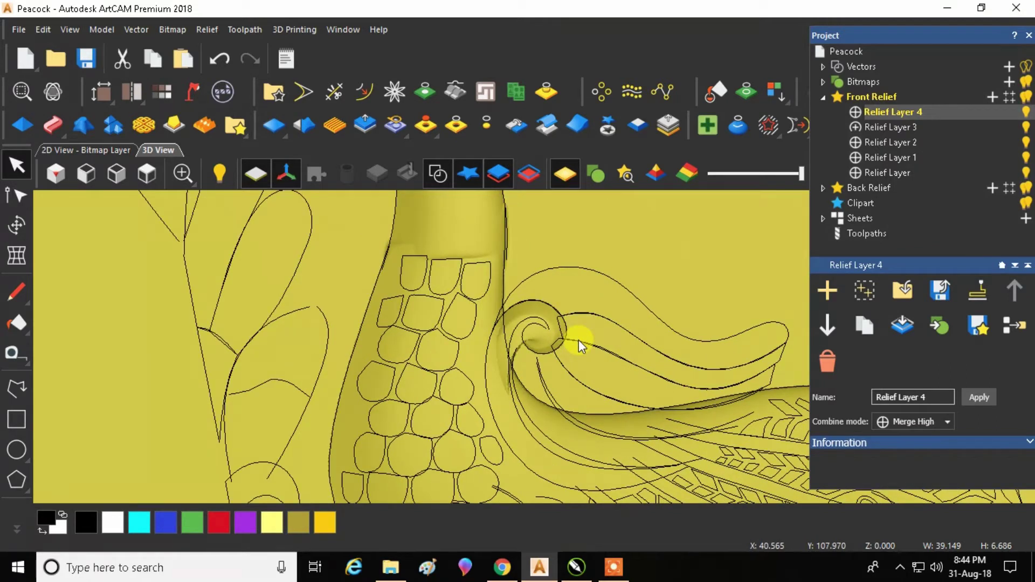
left_click(1024, 156)
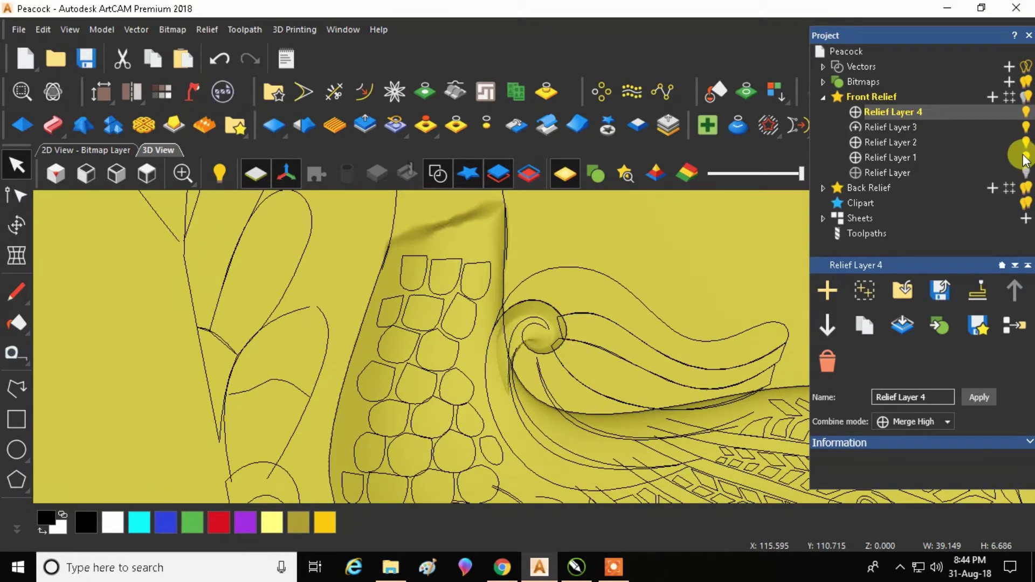
left_click(1025, 142)
left_click(1025, 127)
scroll(540, 334, "down", 1)
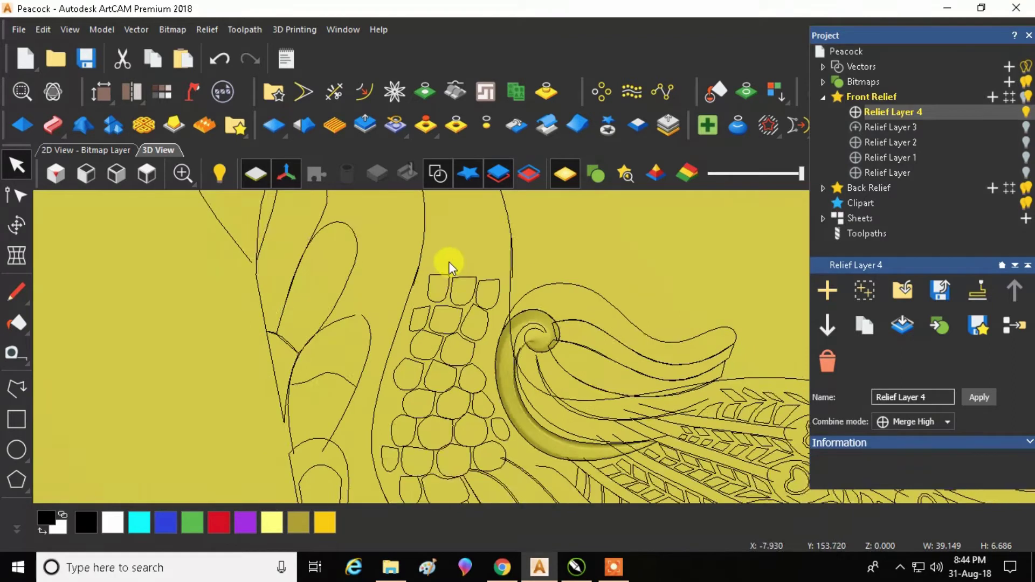
scroll(449, 262, "down", 1)
Change Relief Layer 4's combine mode to Add.
left_click(853, 114)
left_click(853, 113)
left_click(852, 114)
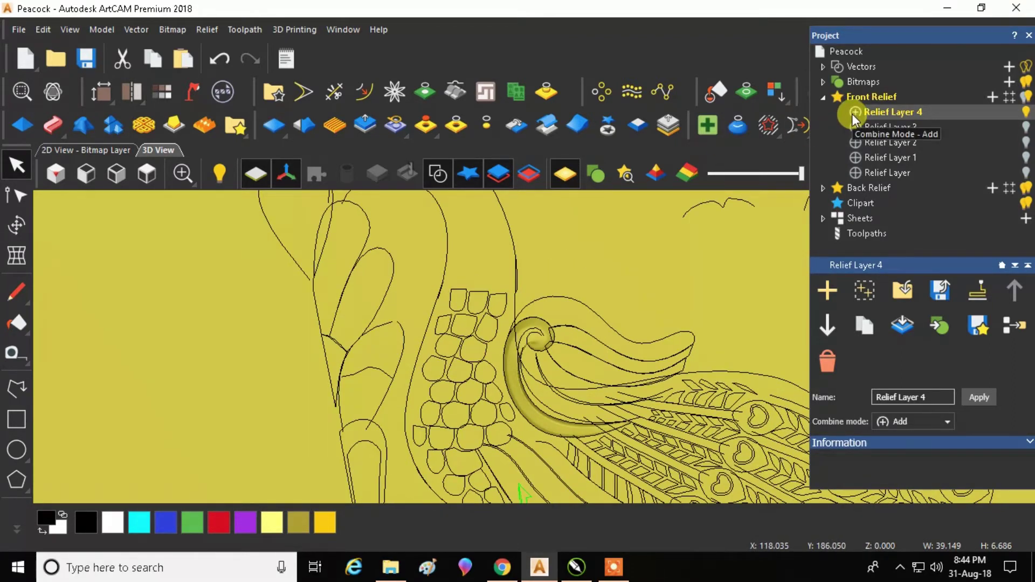
scroll(620, 324, "down", 1)
scroll(566, 399, "up", 1)
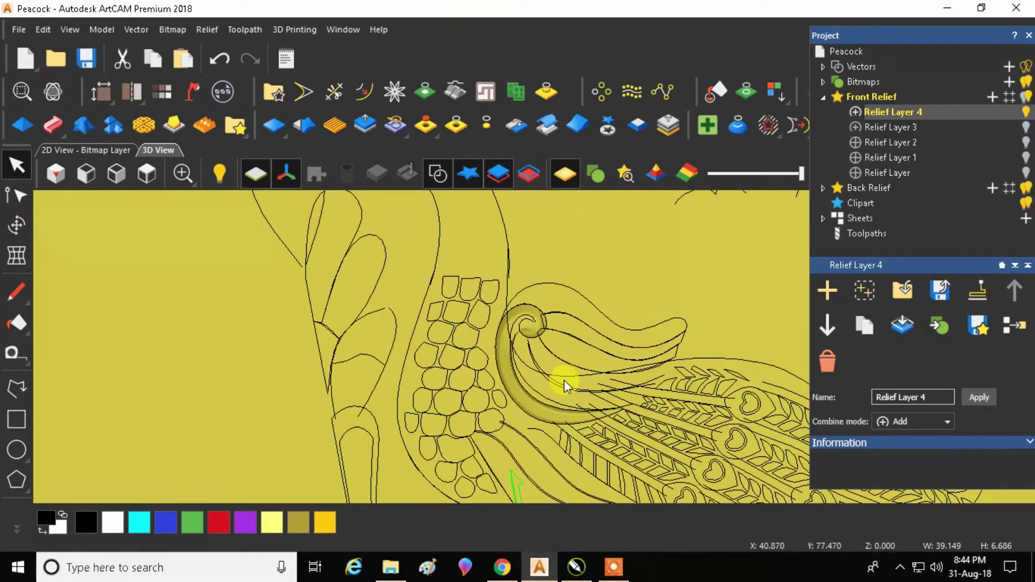
scroll(570, 379, "down", 2)
scroll(609, 357, "up", 1)
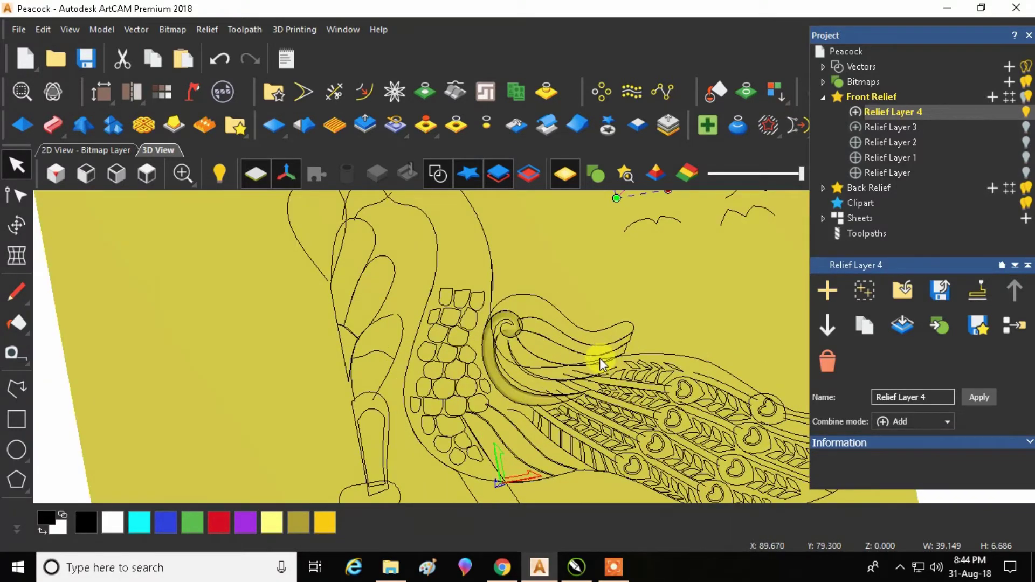
scroll(600, 358, "up", 1)
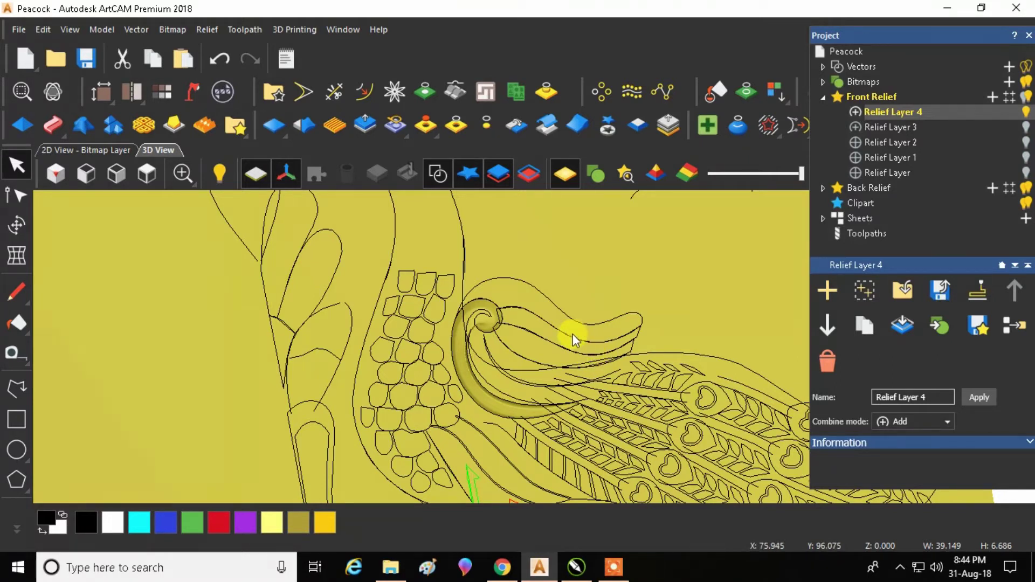
Glance at the reference drawing 3D Stone Panel.cdr in CorelDRAW, return to ArtCAM and save the peacock model.
mouse_move(577, 567)
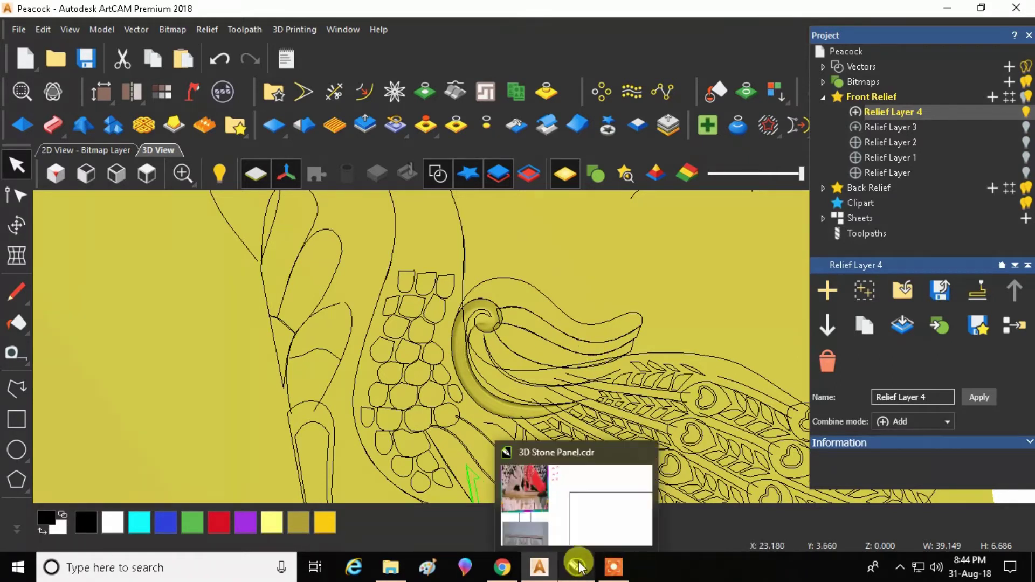
left_click(569, 488)
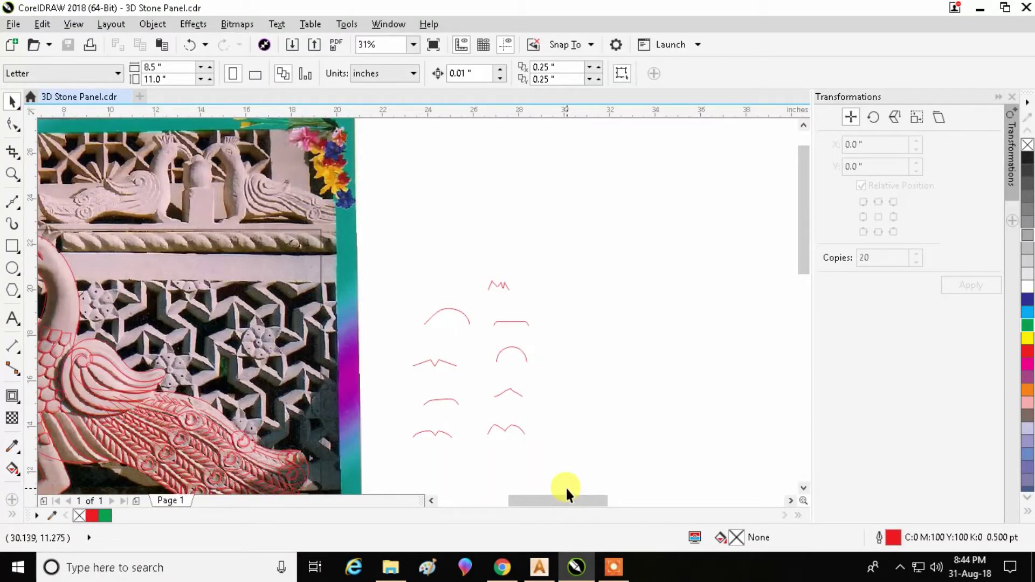
left_click(539, 567)
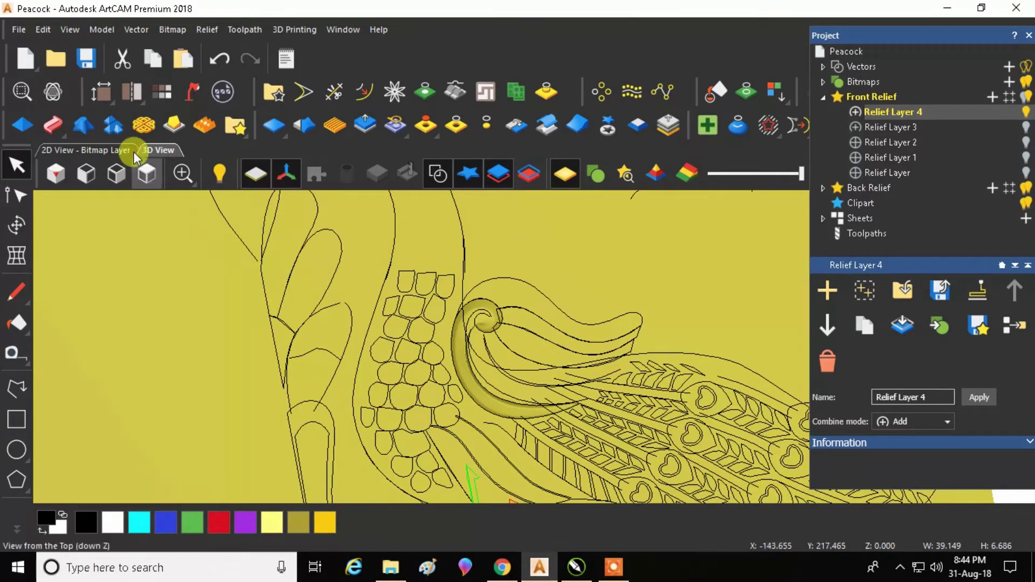
left_click(88, 53)
Inspect the isolated curl relief from a tilted angle with the vectors hidden, and restore the vectors and the top-down view.
scroll(521, 338, "down", 5)
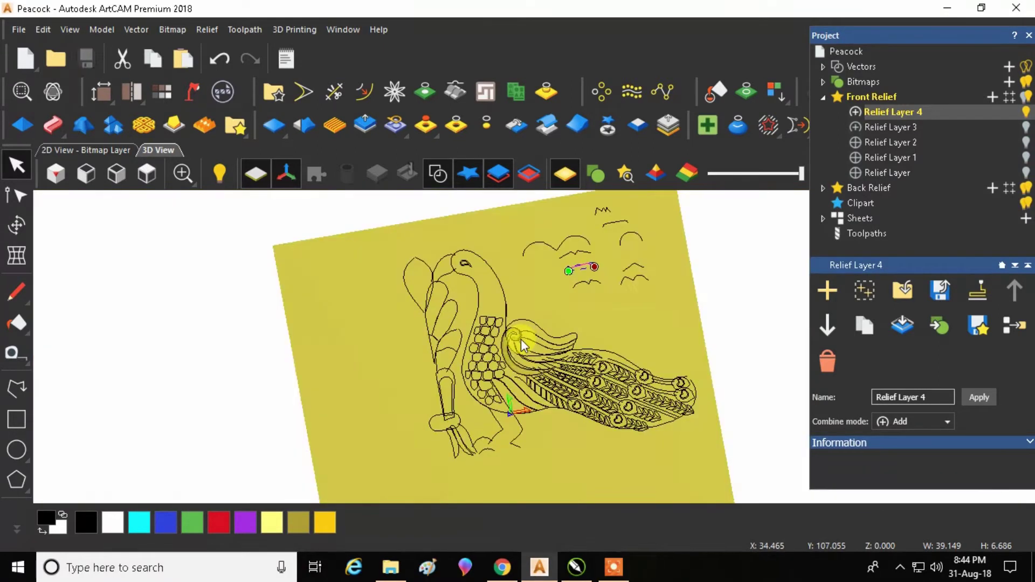
scroll(555, 355, "up", 2)
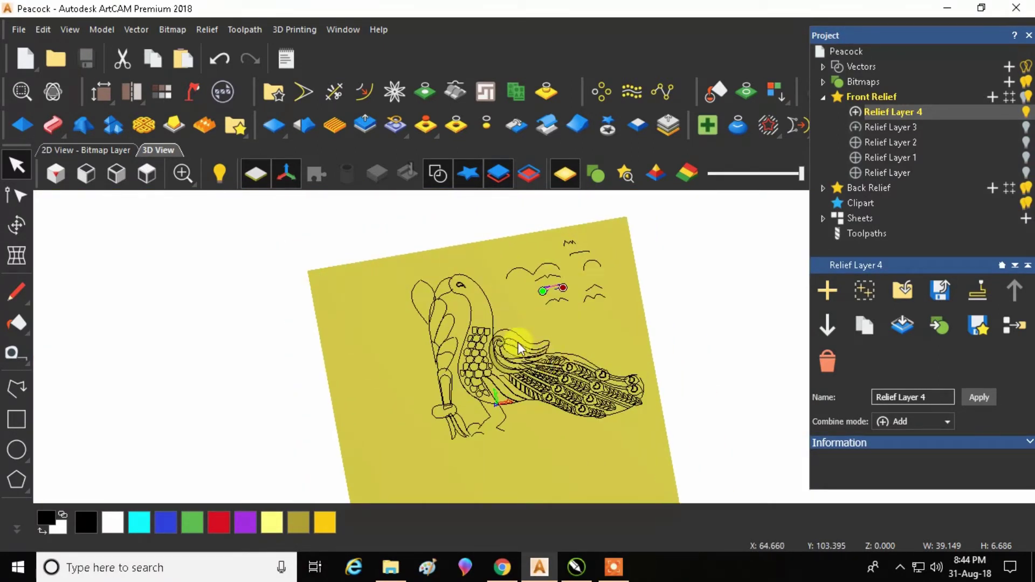
scroll(521, 355, "up", 2)
scroll(525, 367, "up", 3)
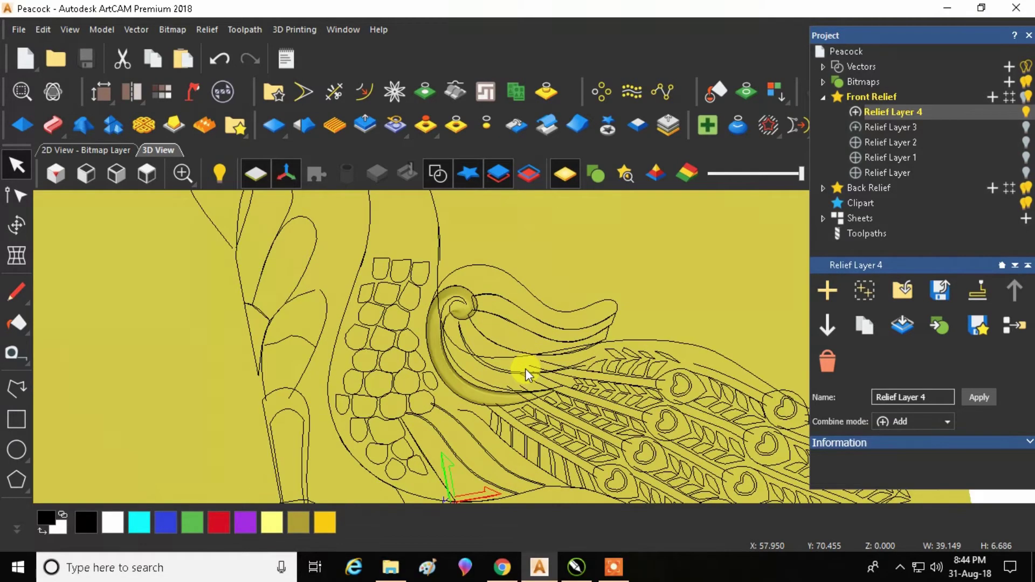
left_click(438, 174)
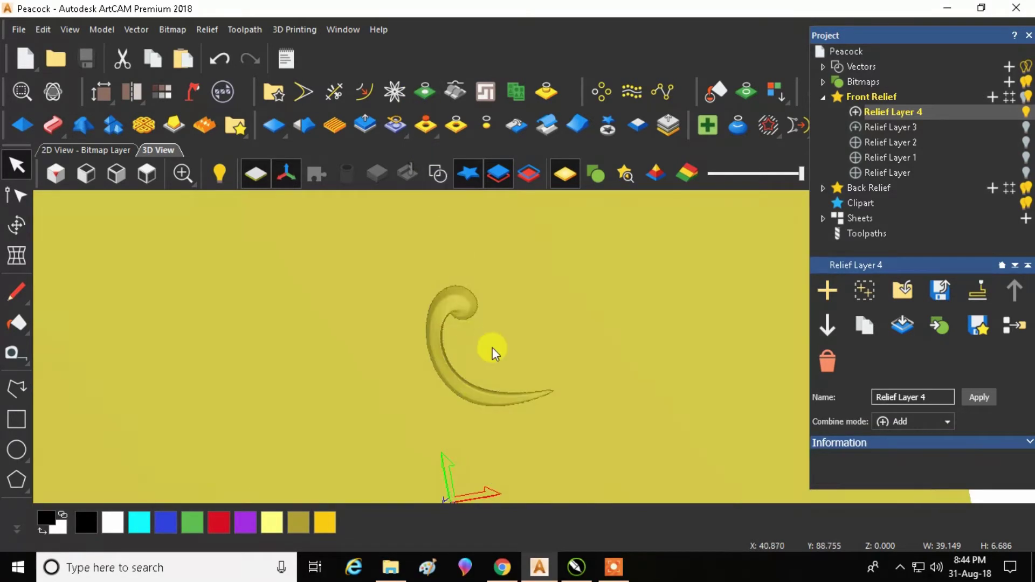
scroll(456, 350, "up", 2)
left_click_drag(455, 351, 554, 193)
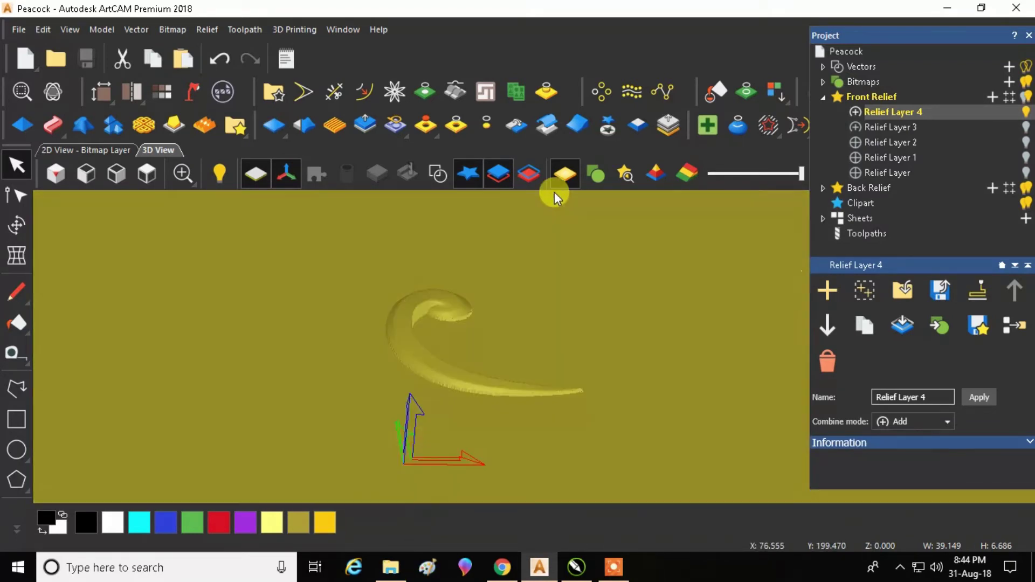
left_click(431, 174)
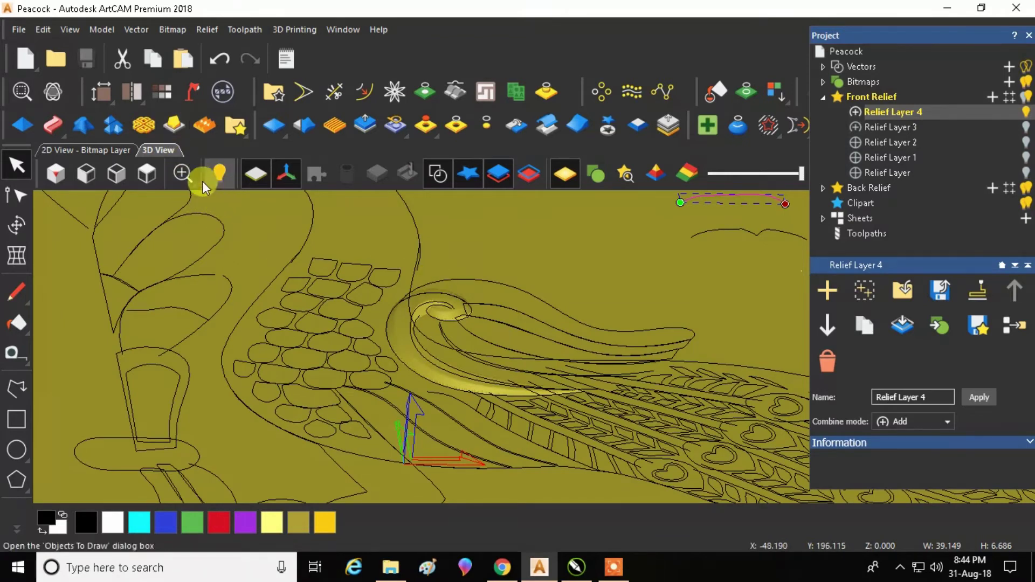
left_click(148, 172)
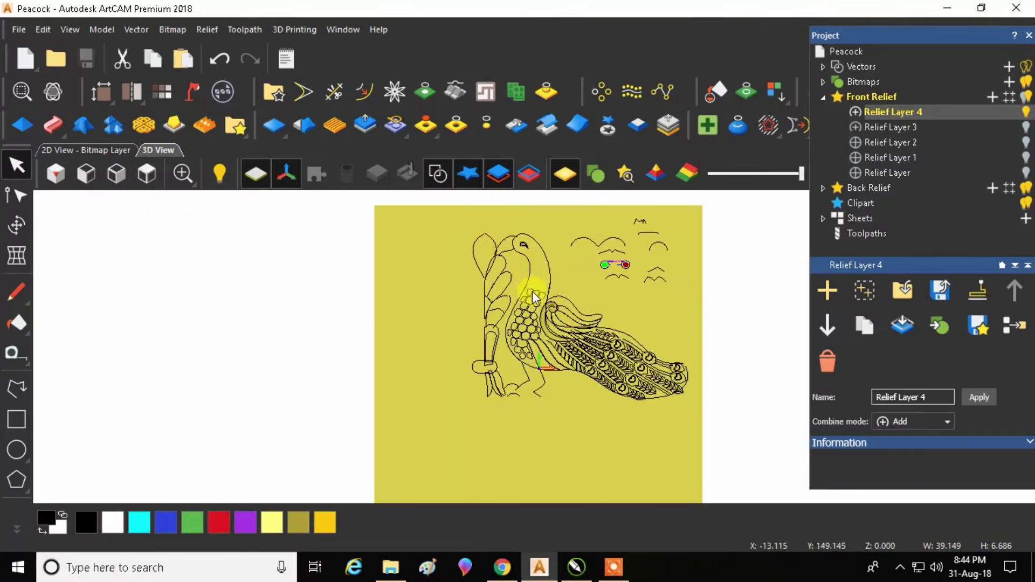
scroll(576, 306, "up", 5)
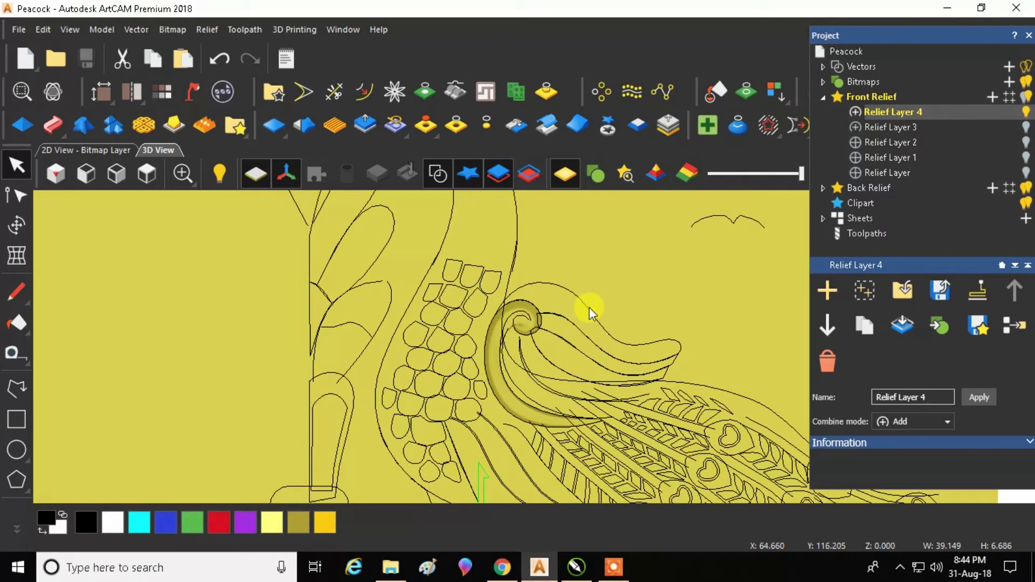
Delete Relief Layer 4 with the swept curl and save the model.
left_click(589, 289)
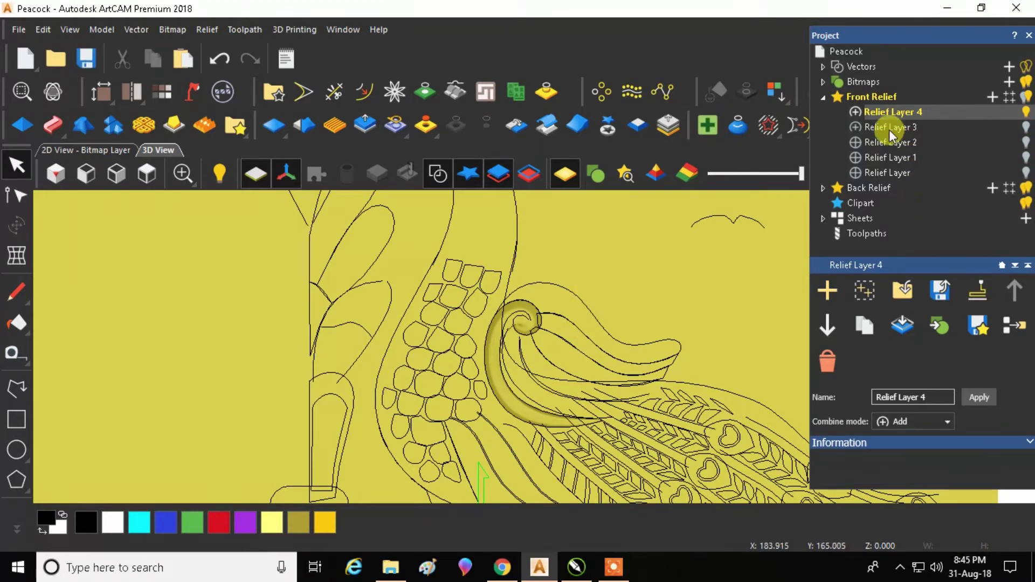
right_click(885, 114)
left_click(933, 470)
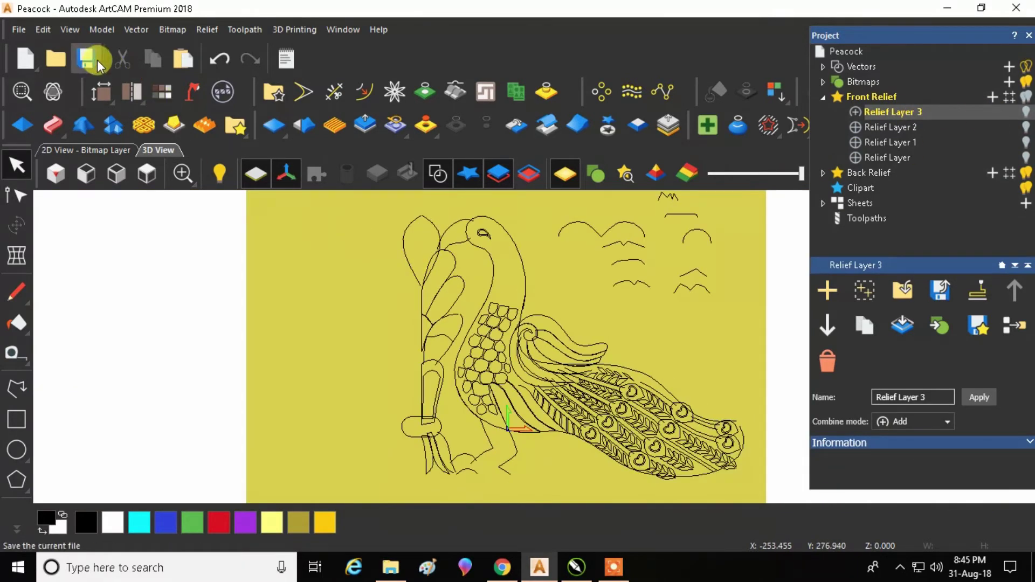
left_click(85, 59)
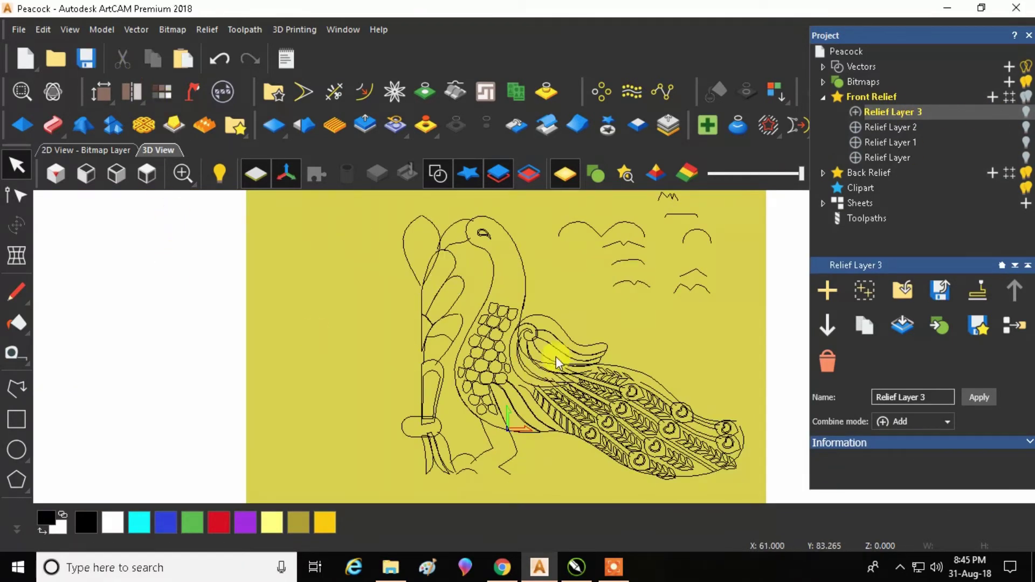
scroll(514, 278, "up", 3)
left_click(510, 300)
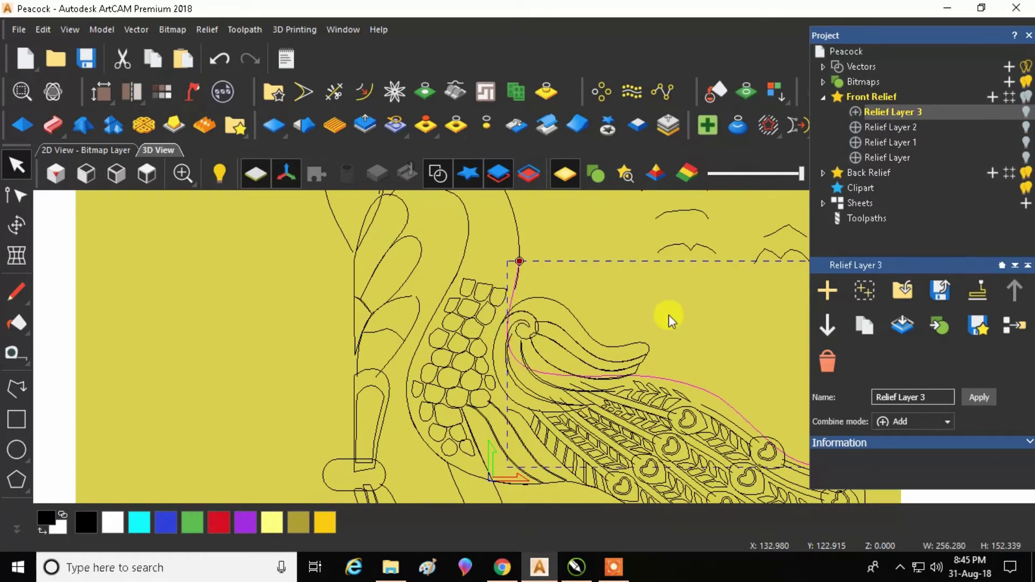
left_click(615, 564)
left_click(537, 543)
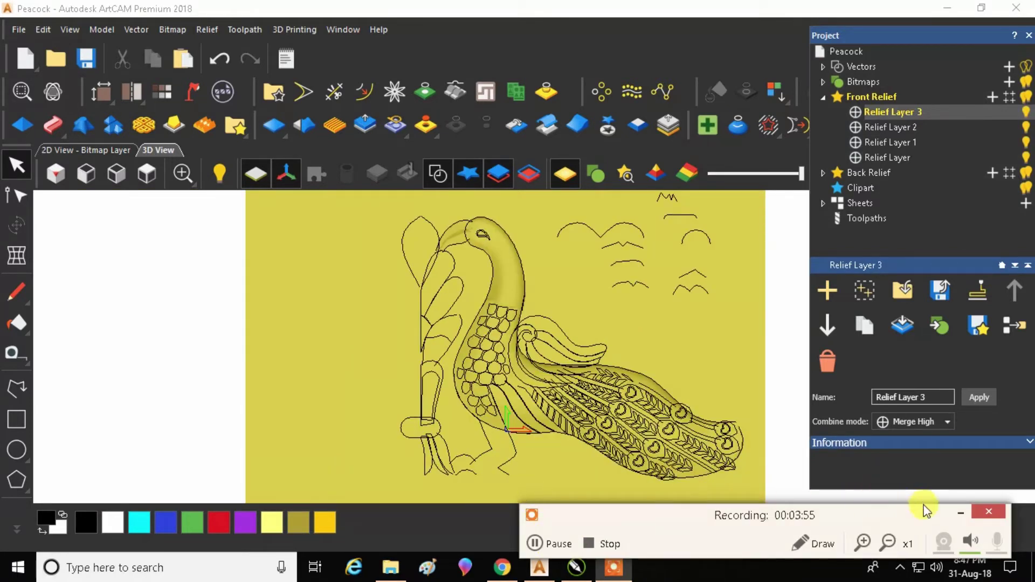
left_click(960, 511)
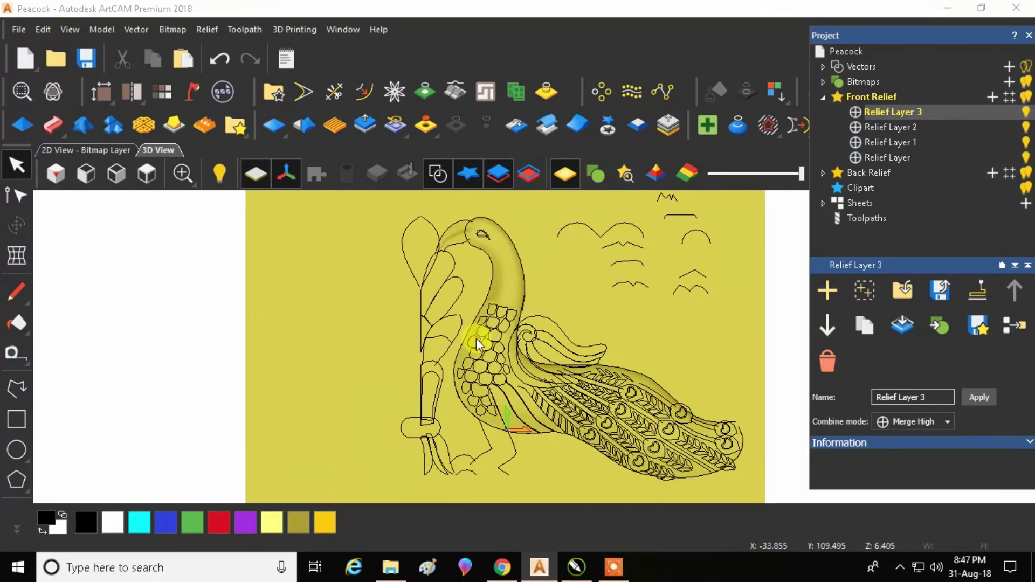
Start a Two Rail Sweep using the wing curl's outer and inner edge vectors as drive rails.
scroll(476, 338, "up", 4)
left_click(495, 327)
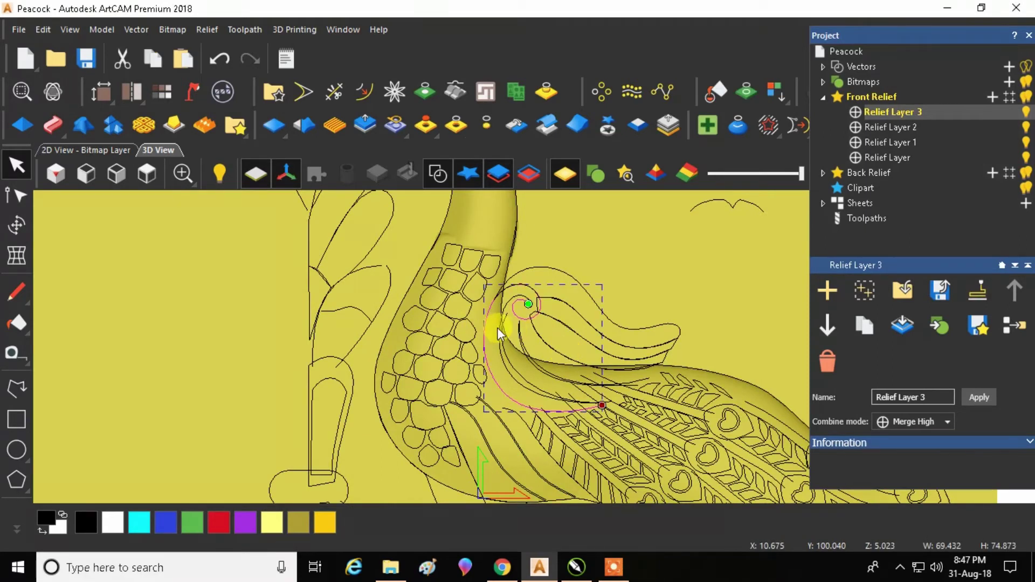
scroll(499, 329, "up", 1)
scroll(512, 322, "up", 1)
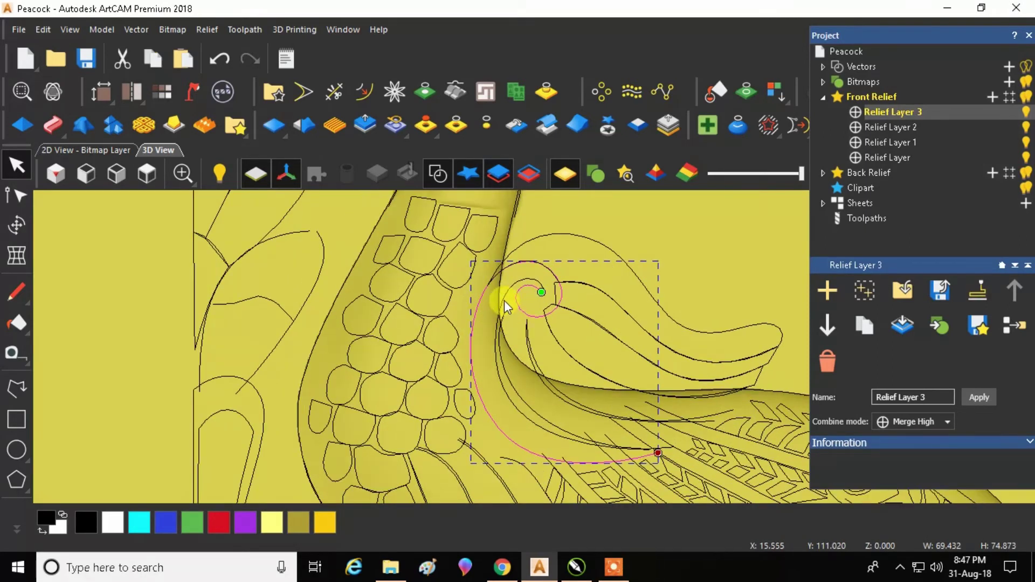
scroll(497, 316, "down", 2)
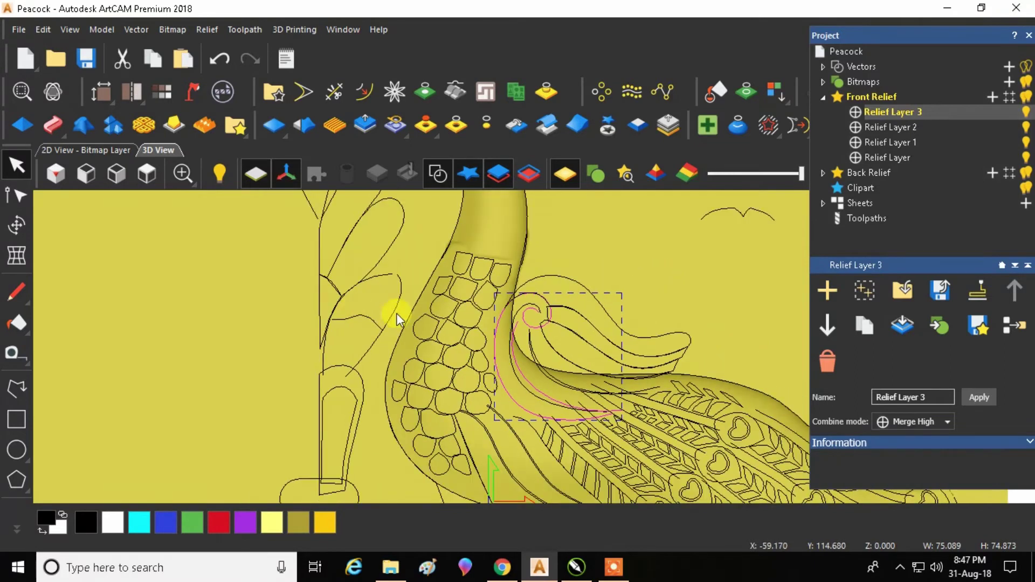
scroll(528, 326, "up", 1)
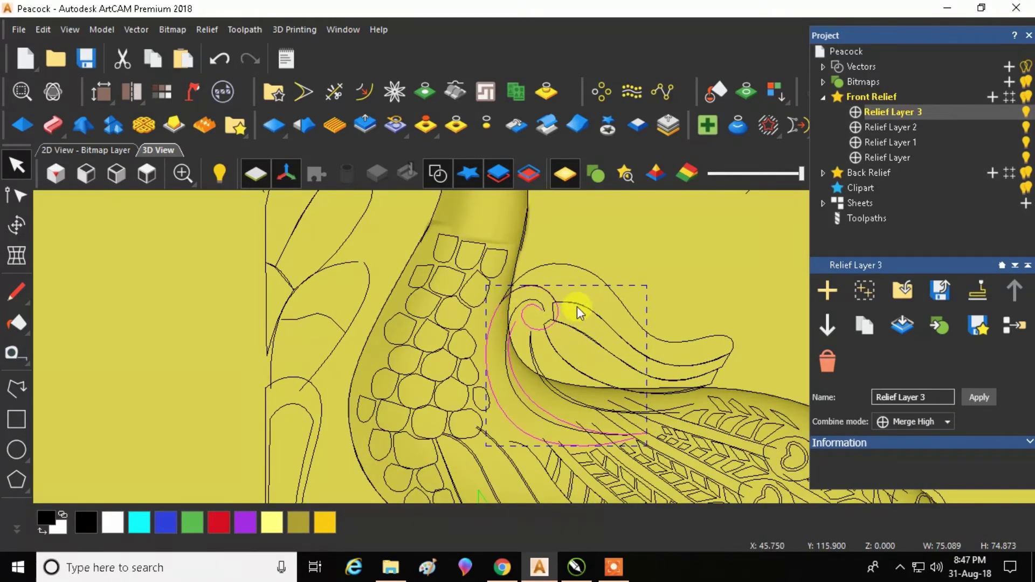
left_click(52, 126)
scroll(447, 237, "down", 3)
scroll(720, 240, "up", 1)
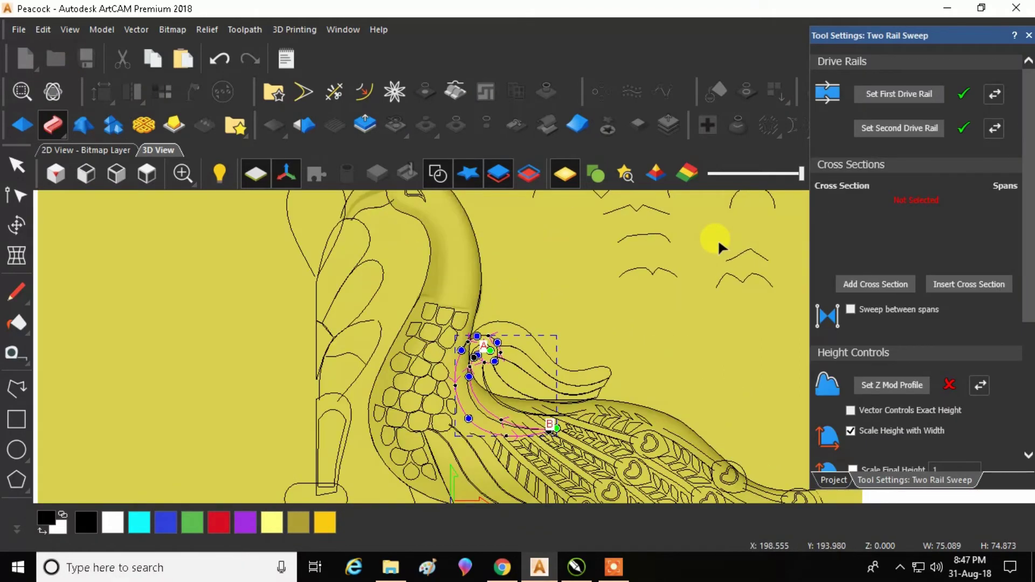
Try the shallow arched profile as the sweep's cross section, inspect the preview around the curl, and leave the sweep without applying it.
scroll(596, 305, "down", 2)
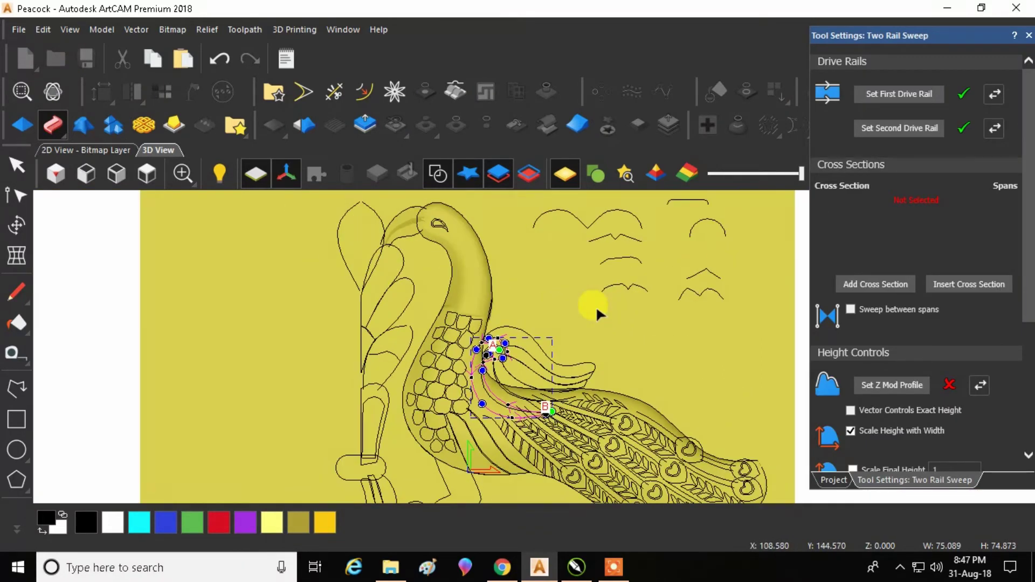
scroll(631, 269, "up", 1)
left_click(632, 260)
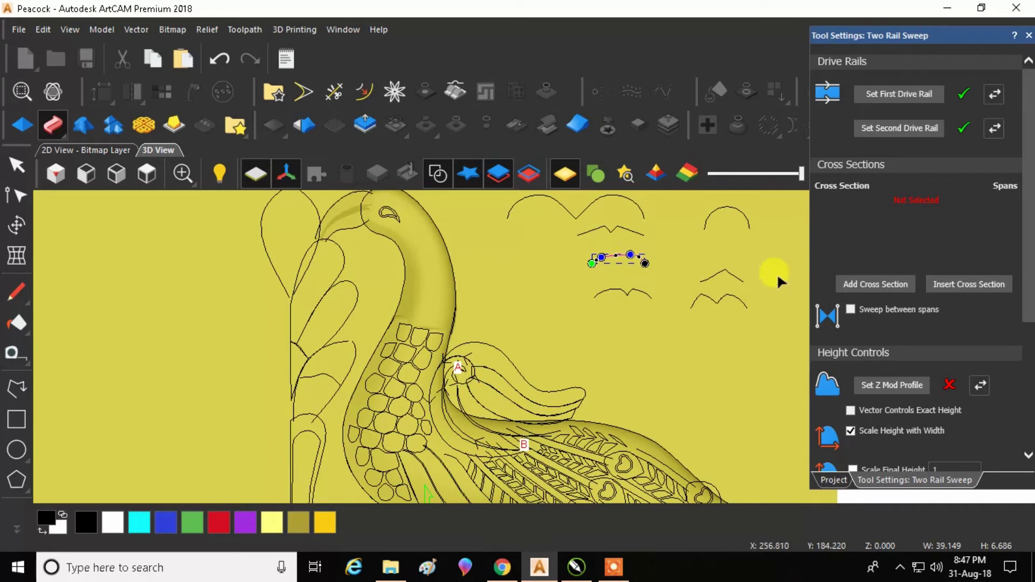
left_click(852, 284)
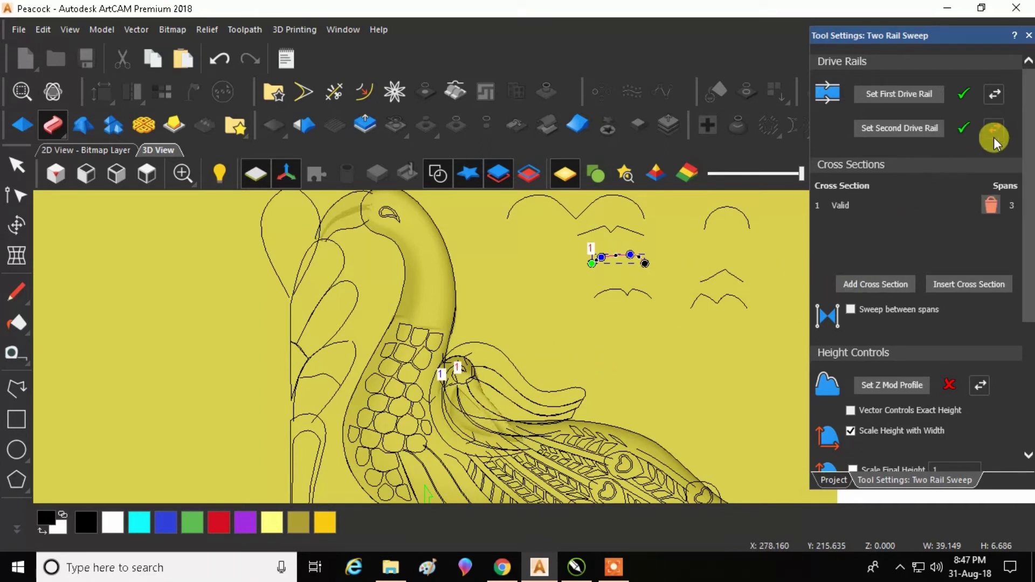
scroll(463, 404, "up", 2)
scroll(464, 407, "up", 2)
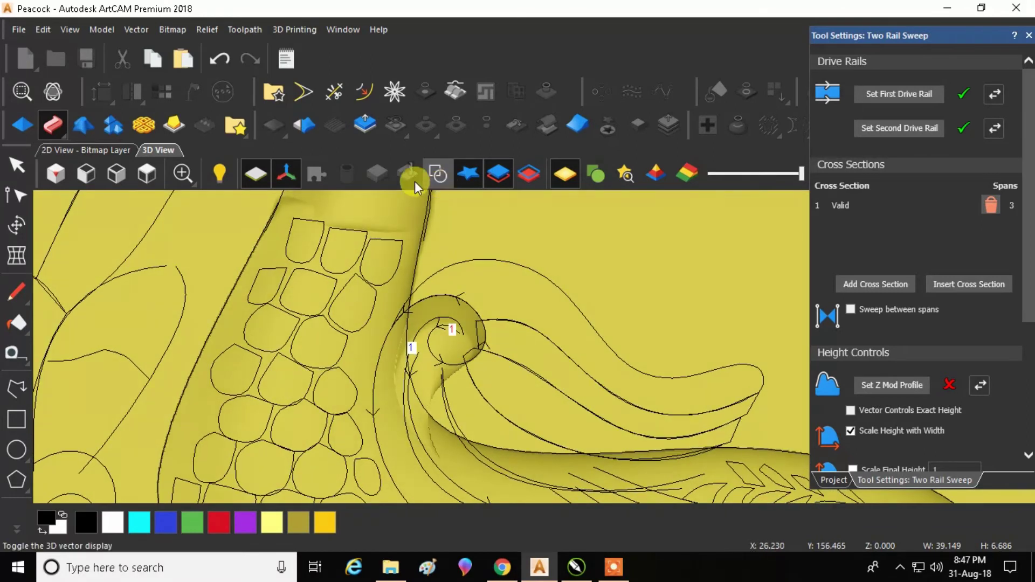
left_click(14, 168)
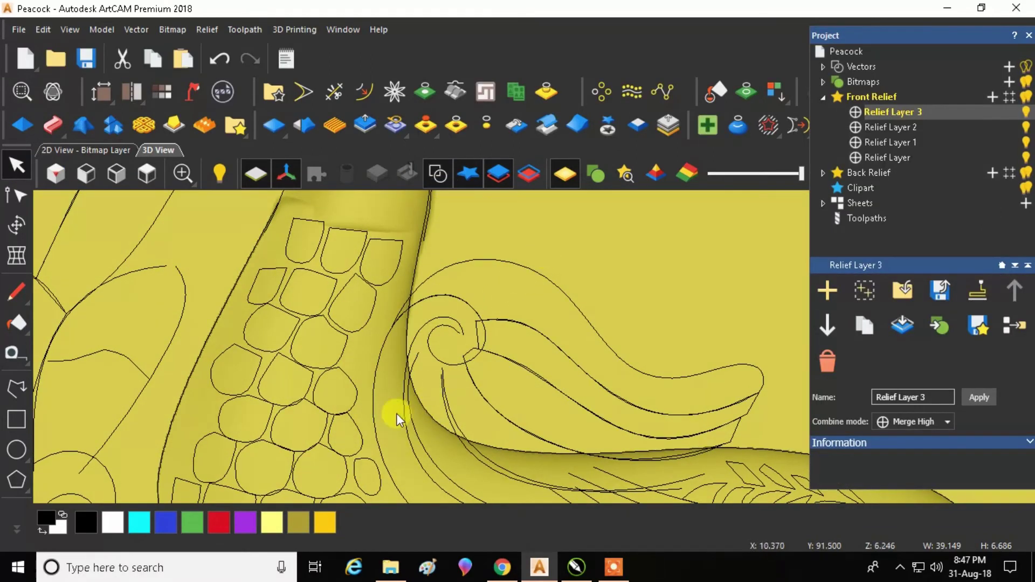
Start a Two Rail Sweep along the wing curl's outer and inner edge vectors with the shallow arched profile as cross section.
left_click(373, 380)
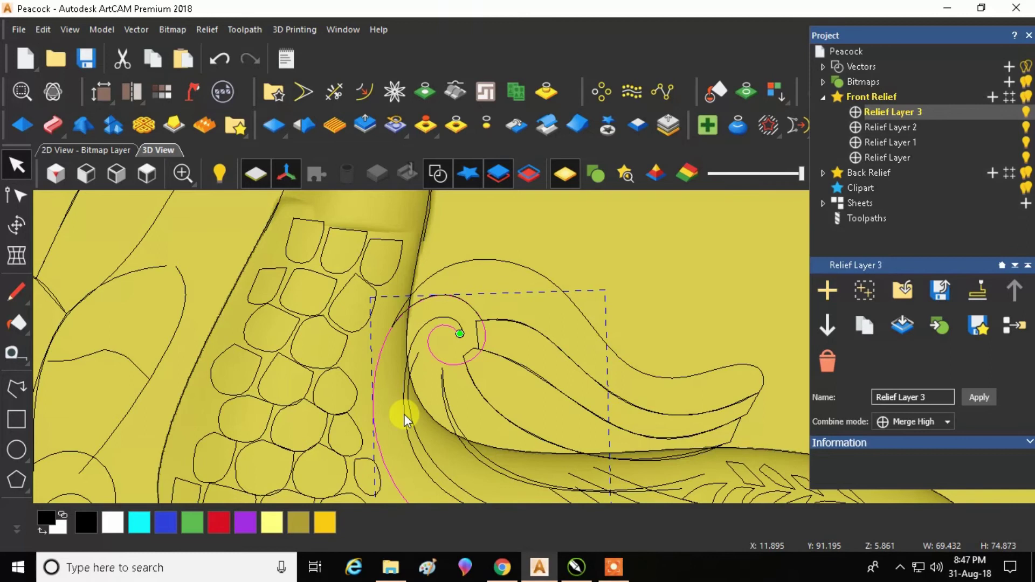
left_click(64, 125)
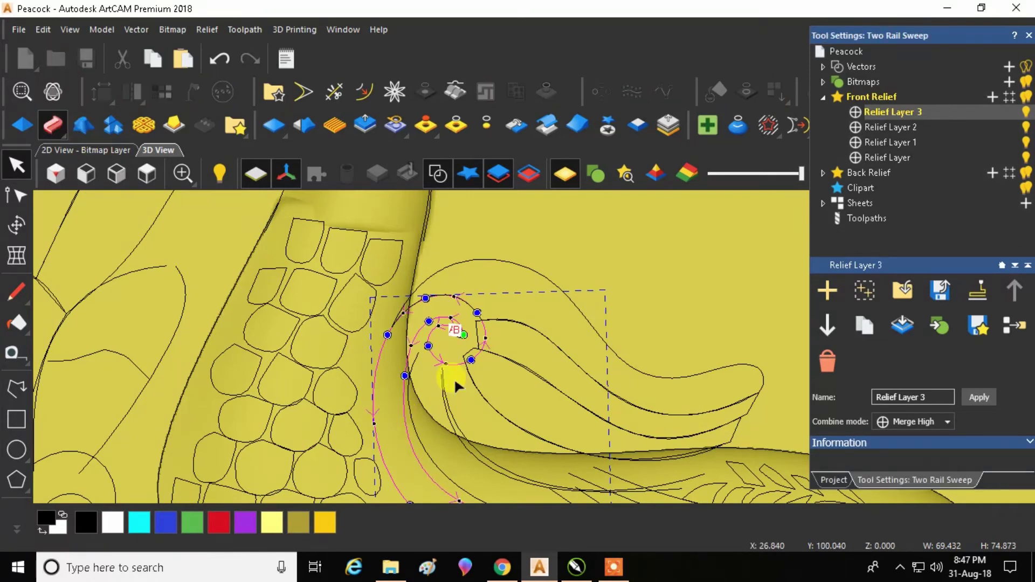
scroll(538, 340, "down", 2)
scroll(682, 249, "down", 1)
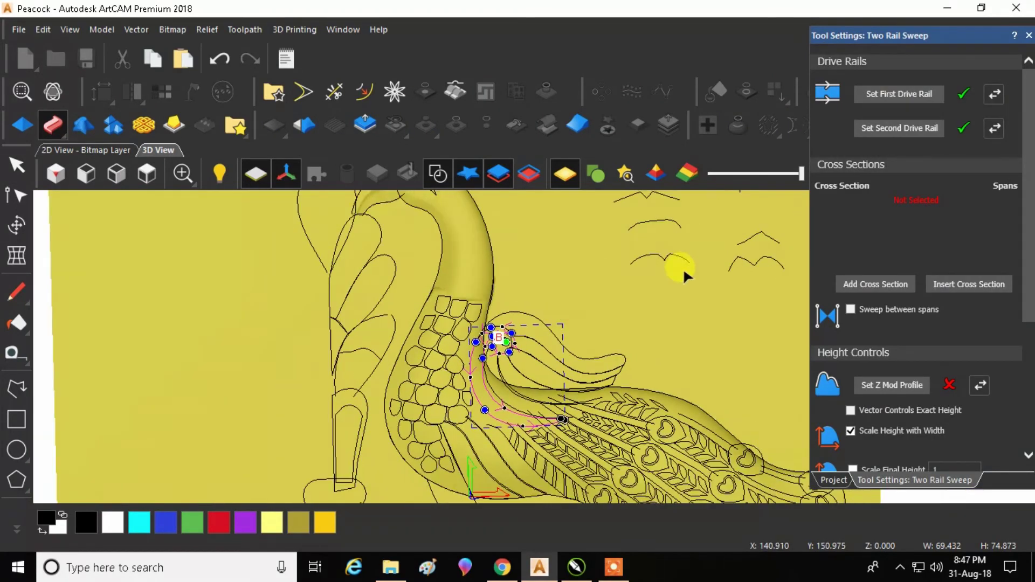
left_click(668, 218)
left_click(842, 284)
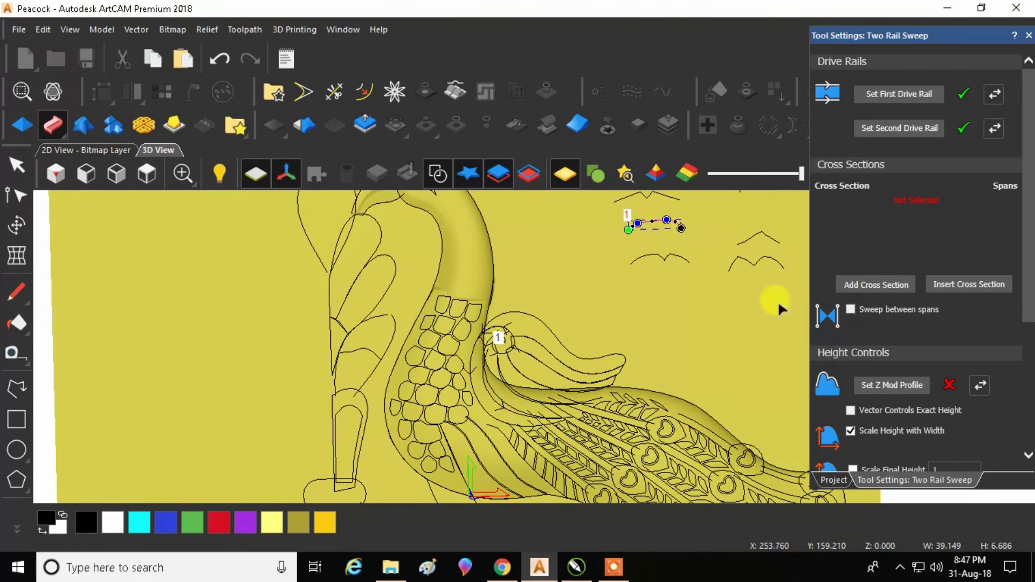
Scale the sweep's final height by 4 and set its start height to 10 mm.
scroll(512, 394, "up", 2)
scroll(855, 310, "down", 3)
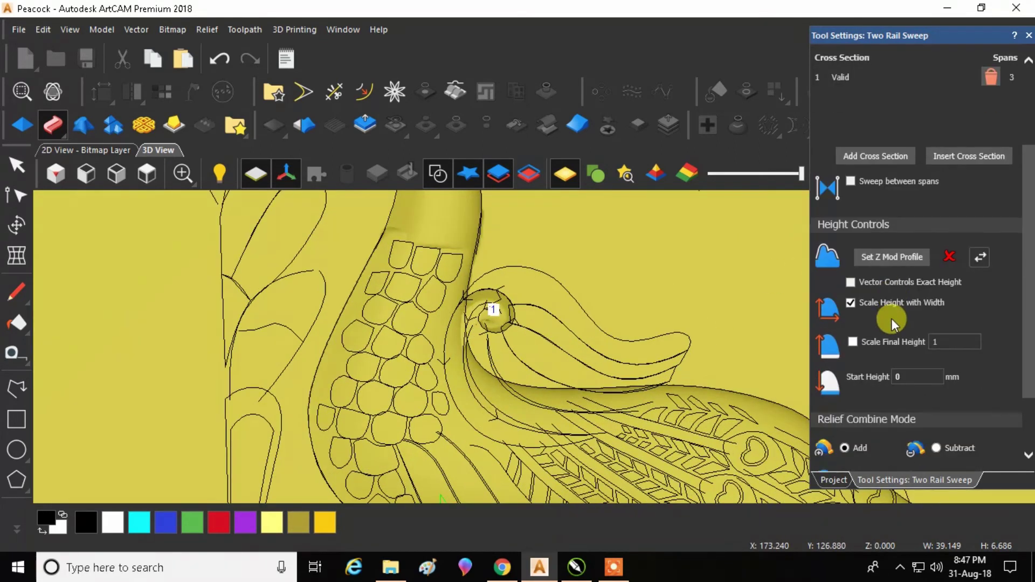
left_click(853, 342)
type("4")
key("Tab")
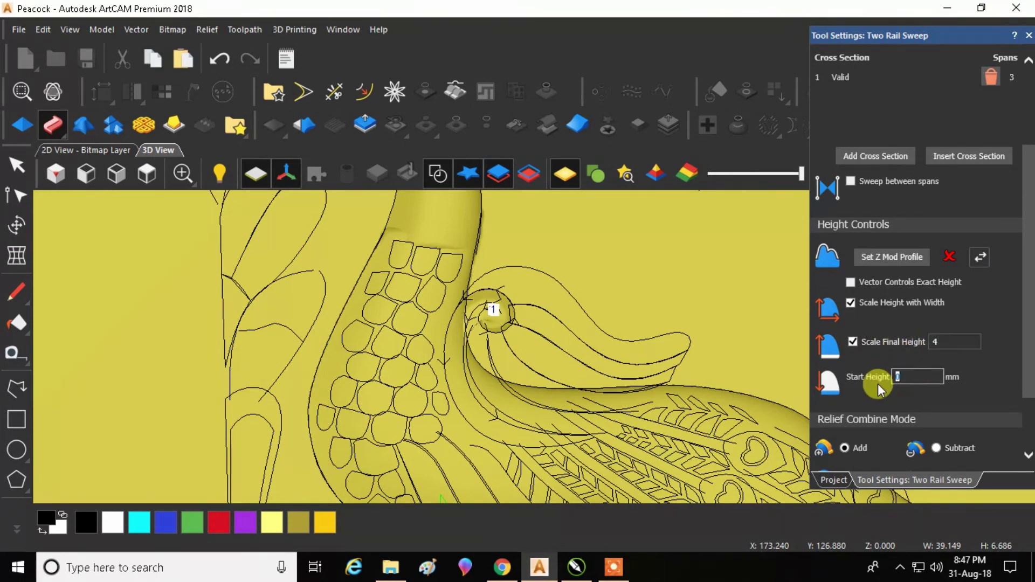
type("10")
Set the sweep's relief combine mode to Merge High and inspect the curl preview against the body.
left_click_drag(578, 404, 502, 437)
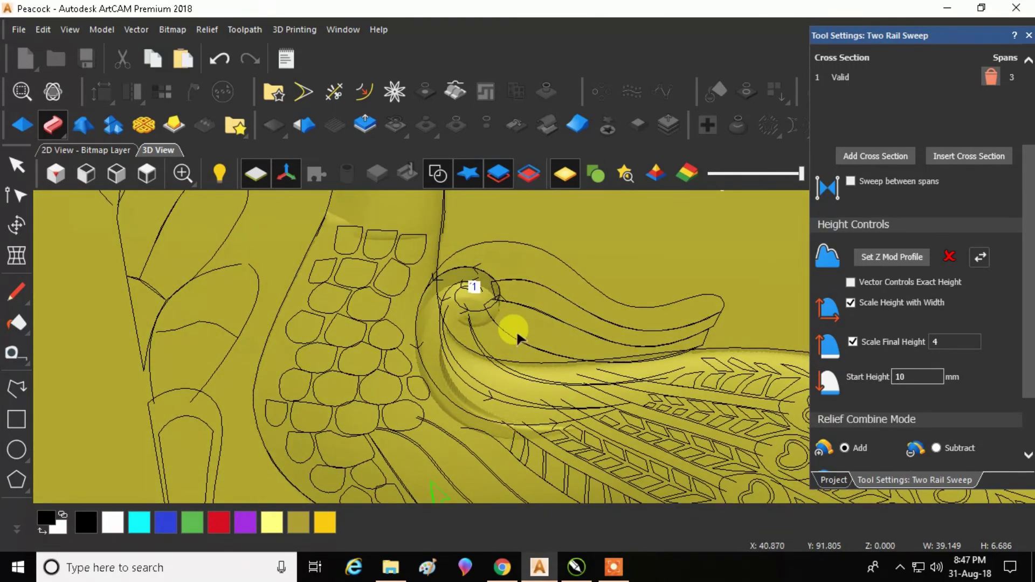
scroll(478, 275, "up", 4)
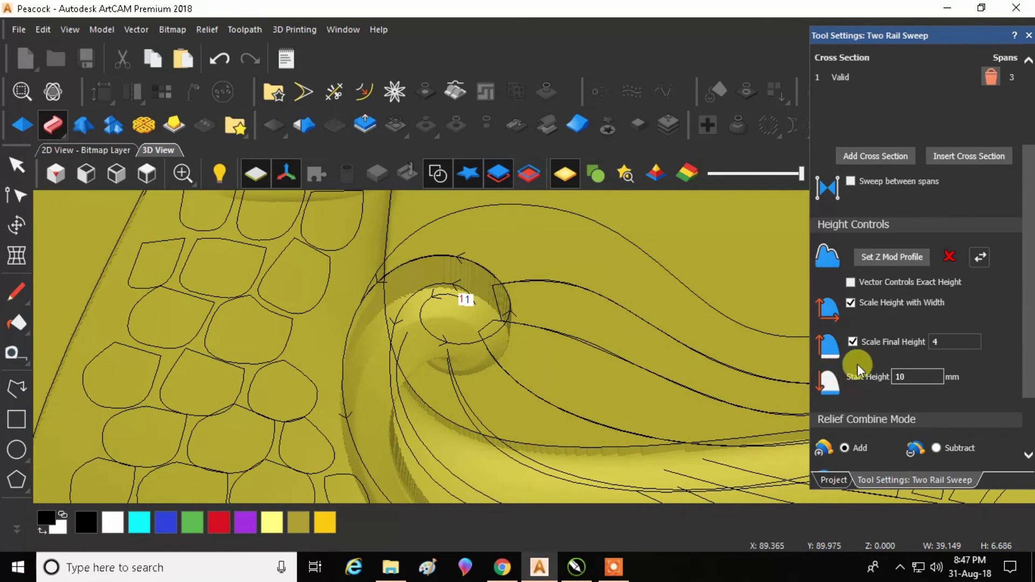
scroll(933, 329, "down", 3)
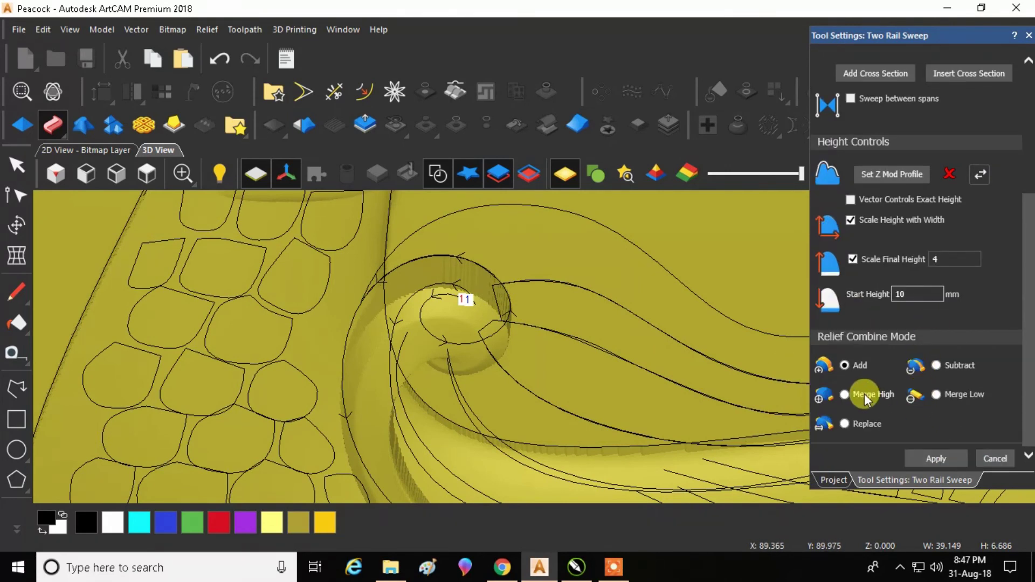
left_click(843, 395)
scroll(520, 267, "down", 2)
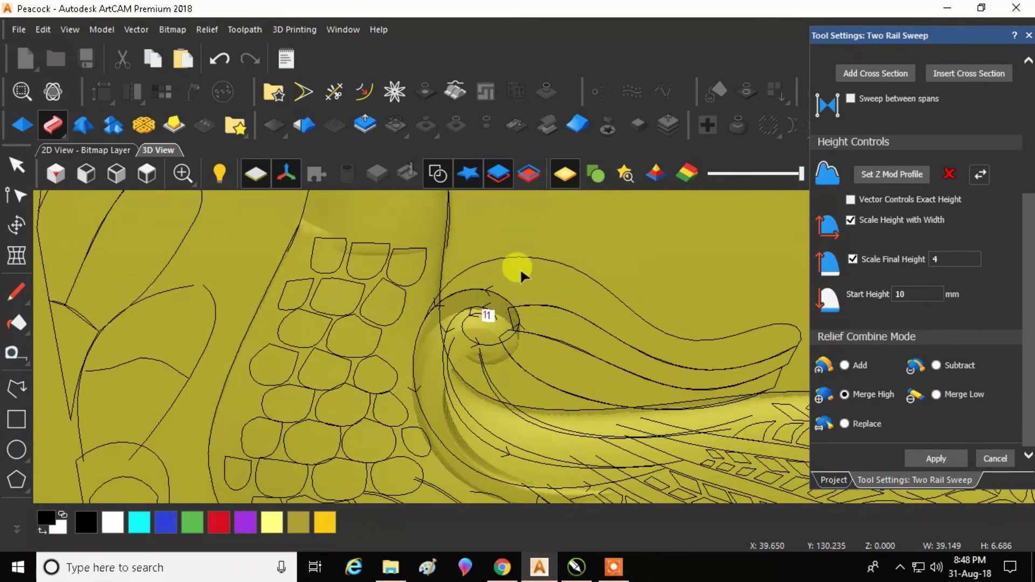
scroll(959, 340, "up", 5)
scroll(960, 339, "down", 5)
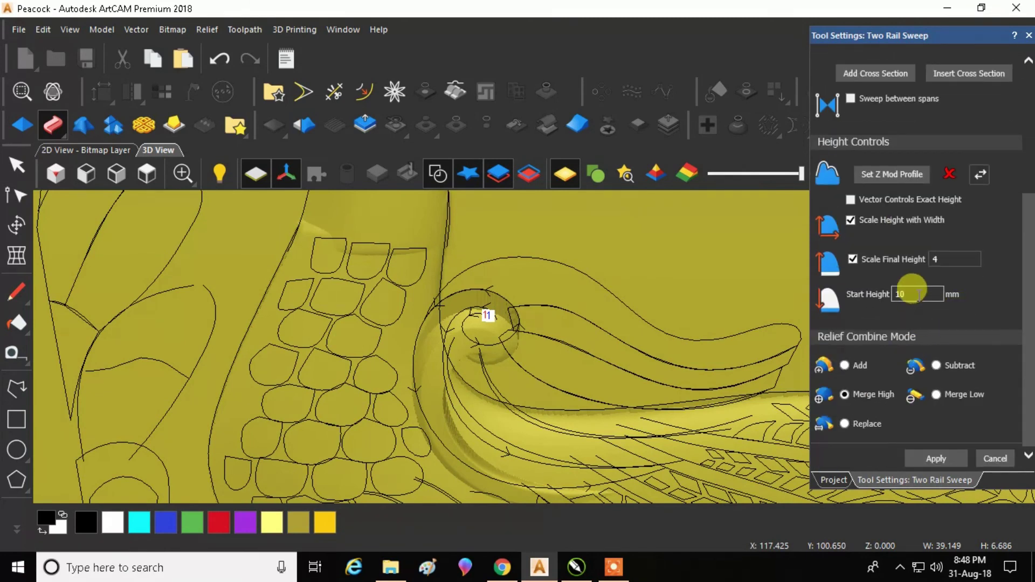
Try a start height of 11 mm for the curl sweep, and set it back to 10 mm.
type("11")
scroll(573, 347, "down", 1)
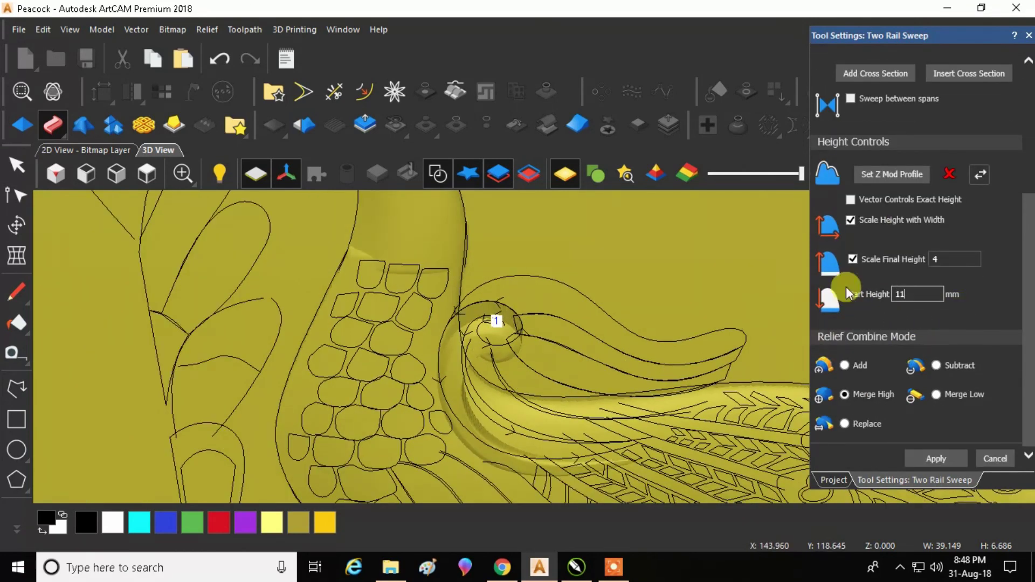
key("BackSpace")
type("0")
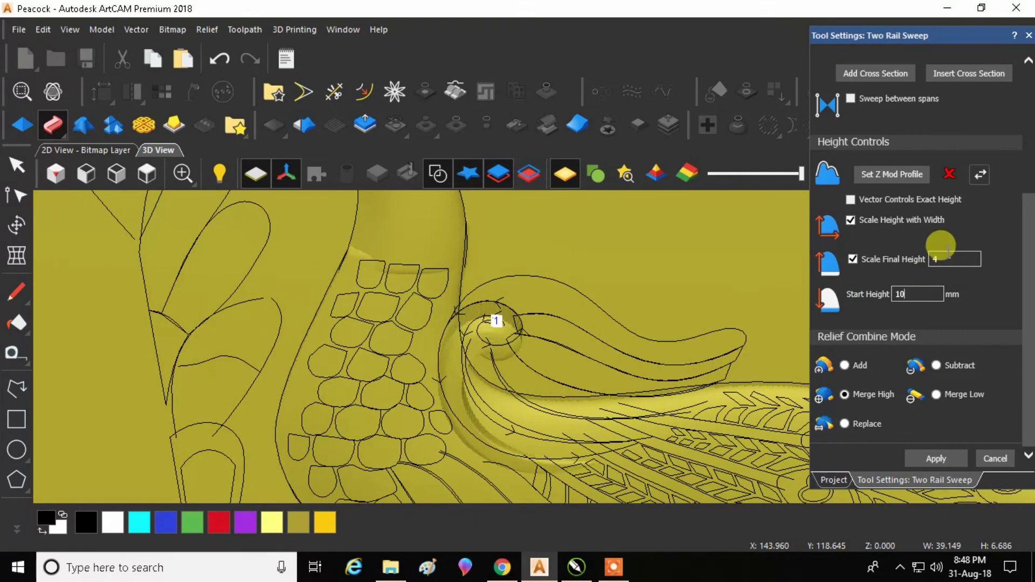